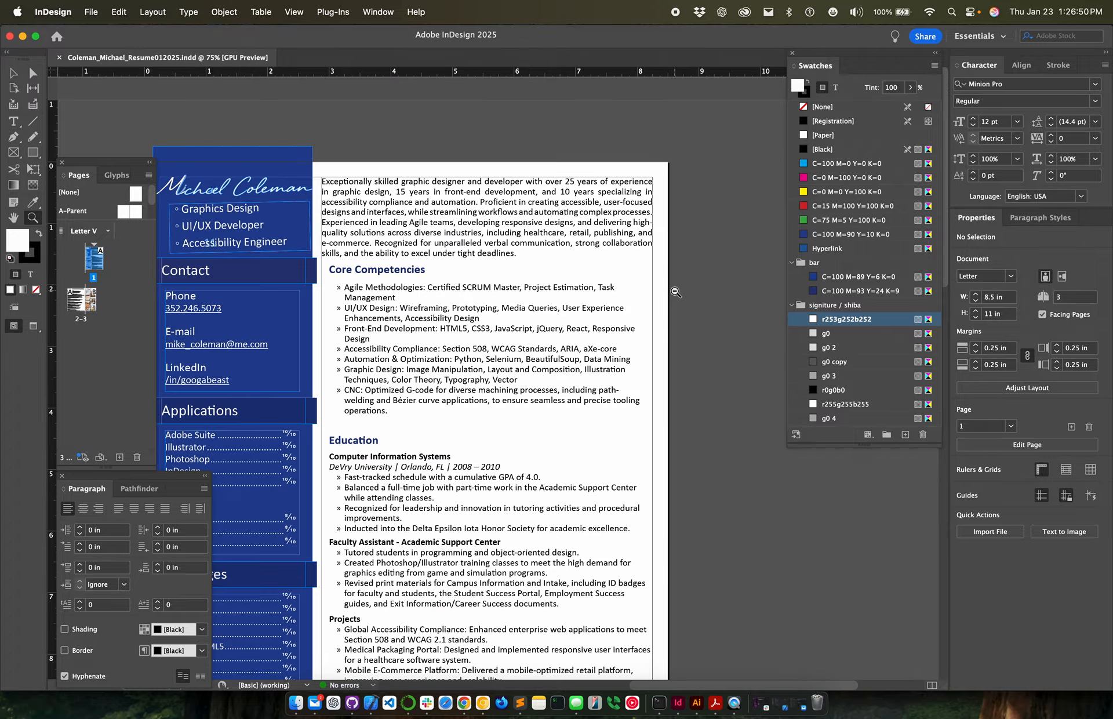
Step: Look over the resume's pages, from the sidebar and core competencies to the career history, and return to the first page
scroll(462, 444, down, 7)
scroll(462, 444, up, 3)
scroll(463, 445, down, 15)
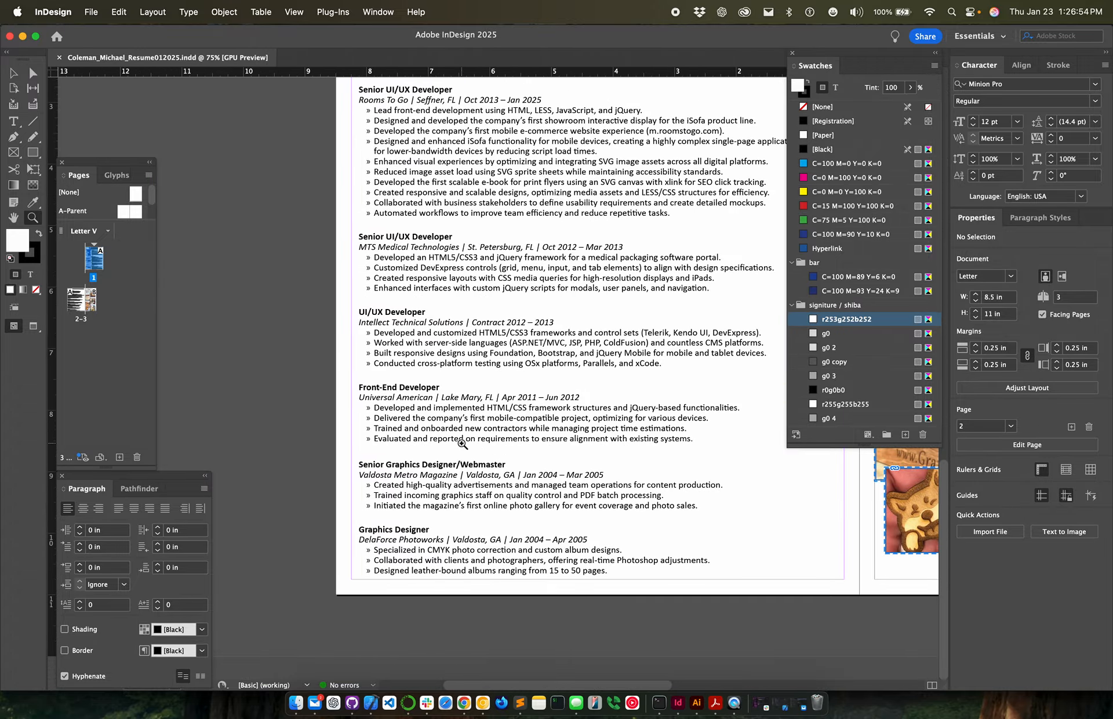
scroll(462, 444, up, 15)
scroll(462, 444, up, 10)
scroll(462, 445, left, 1)
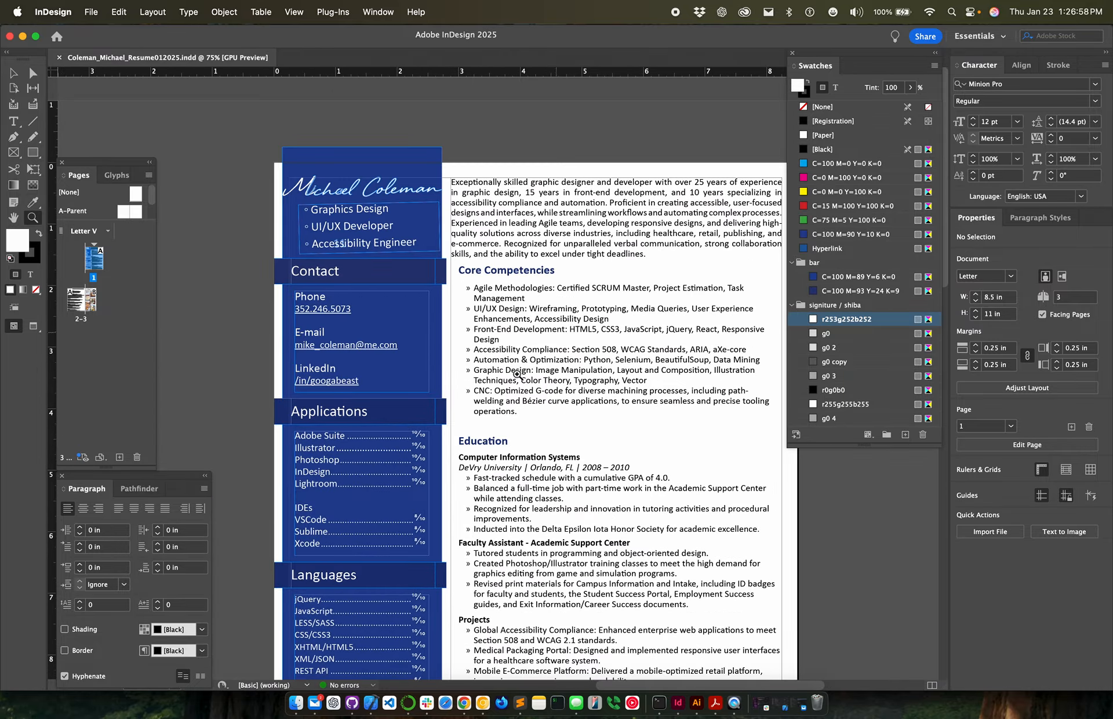
scroll(448, 369, down, 4)
scroll(448, 369, right, 1)
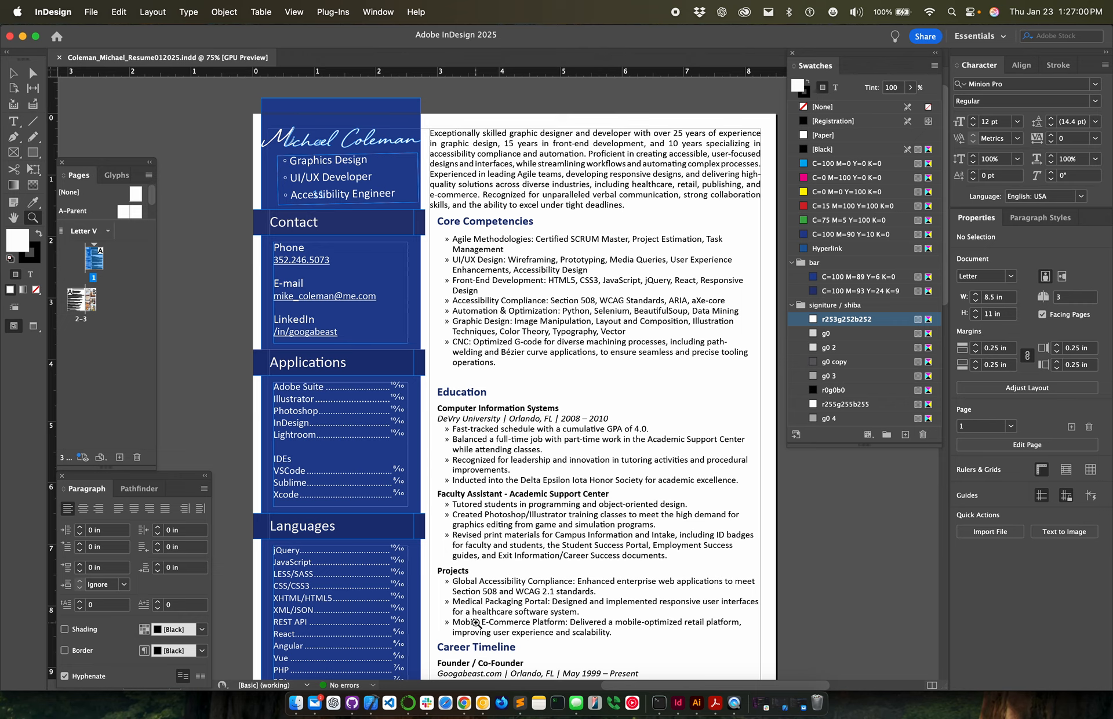
Step: Switch to Chrome and search Google Images for resume layouts
click(464, 702)
click(528, 37)
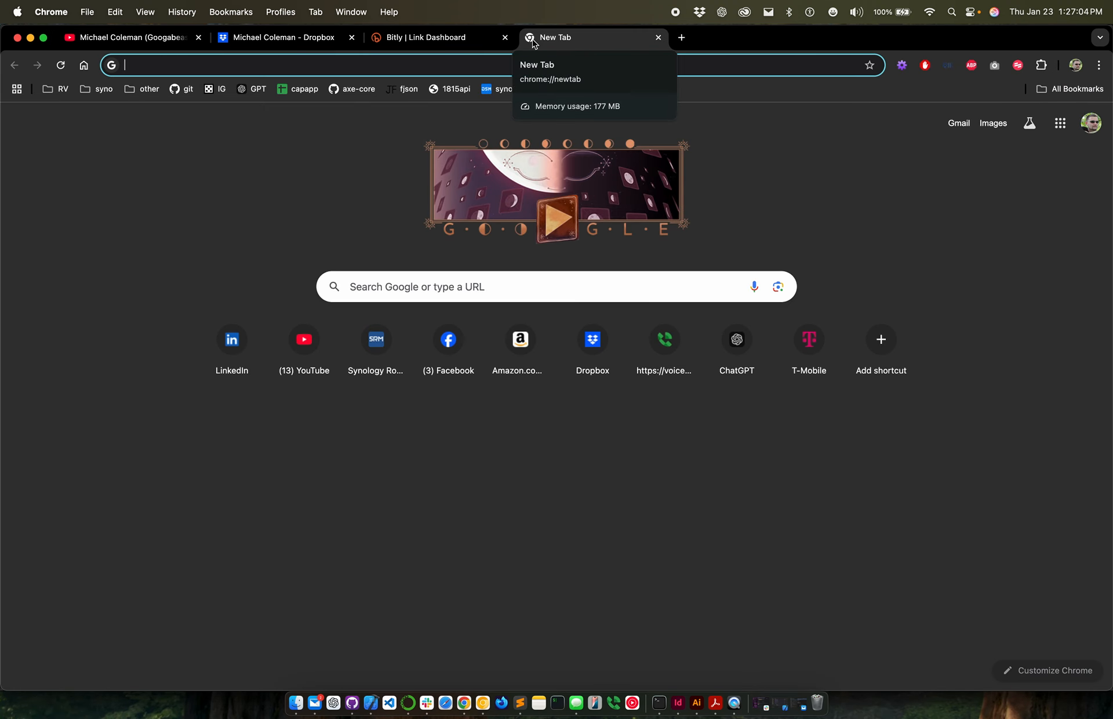
text(ruseme)
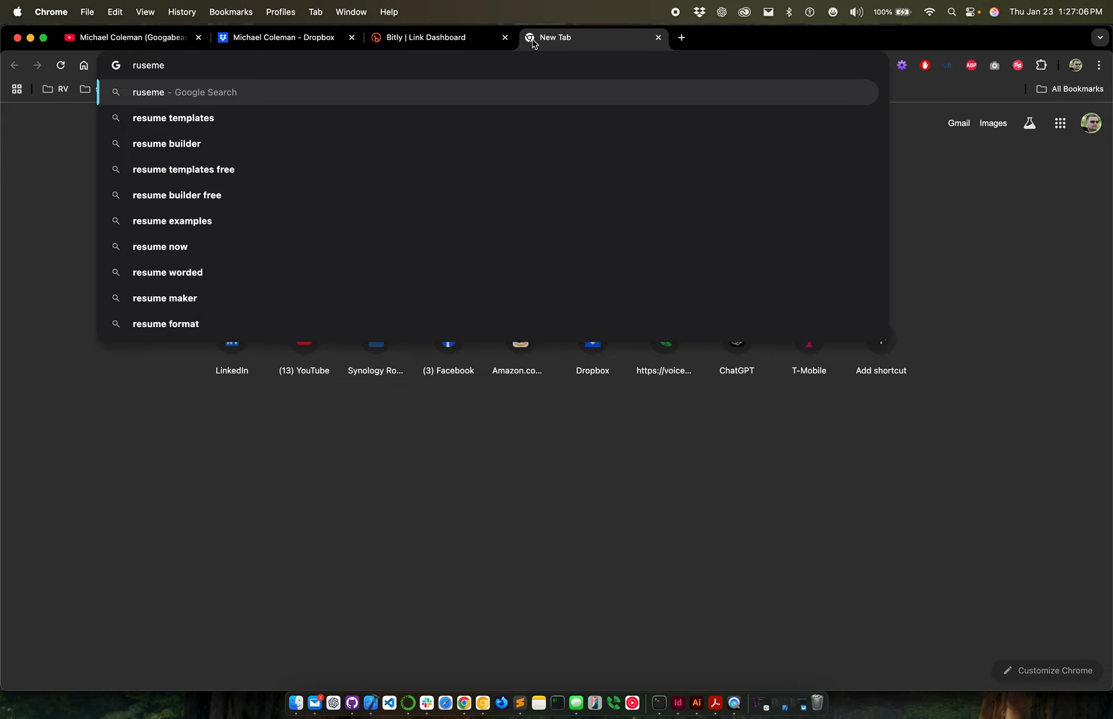
text( layout)
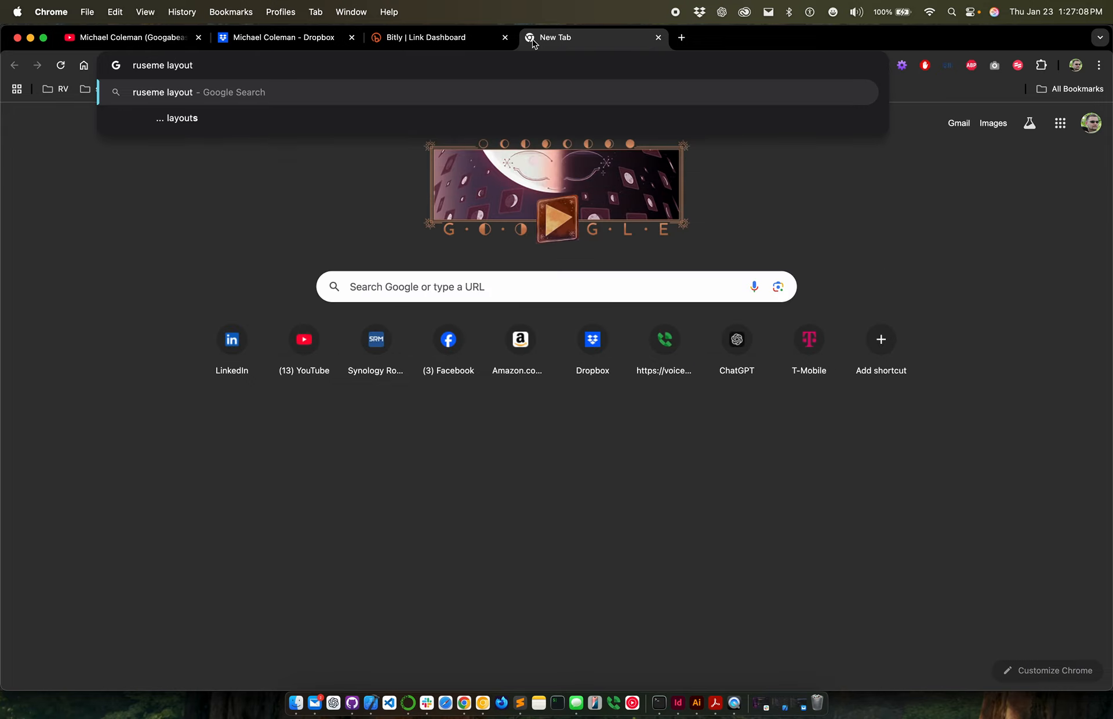
key(Return)
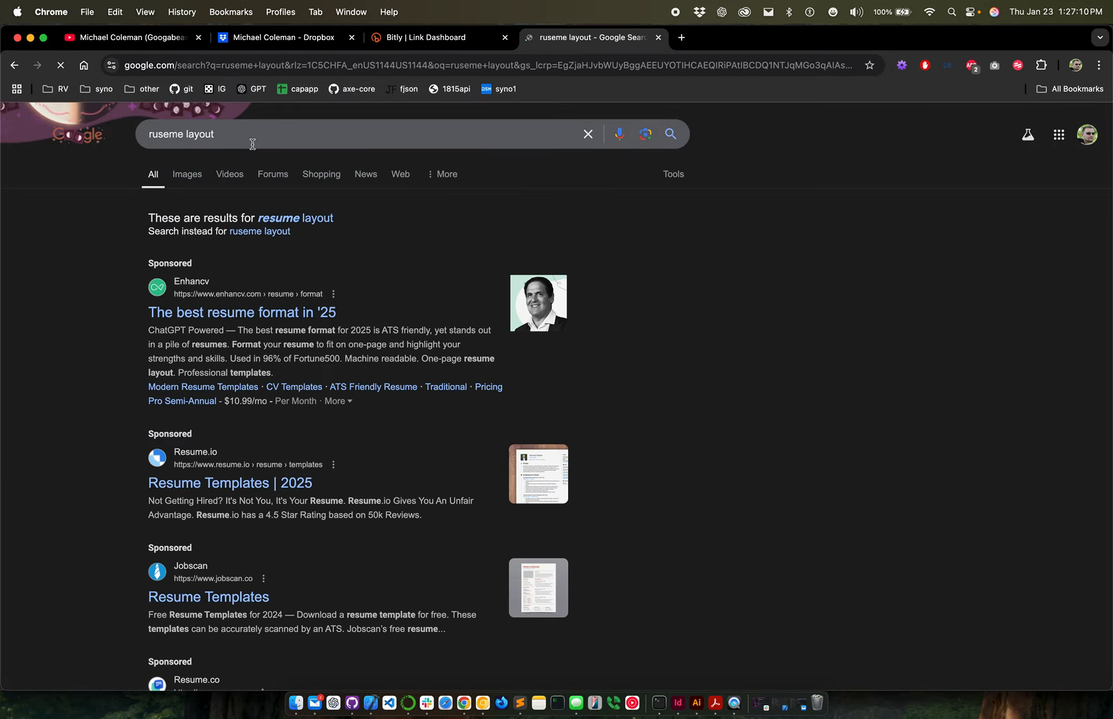
click(183, 174)
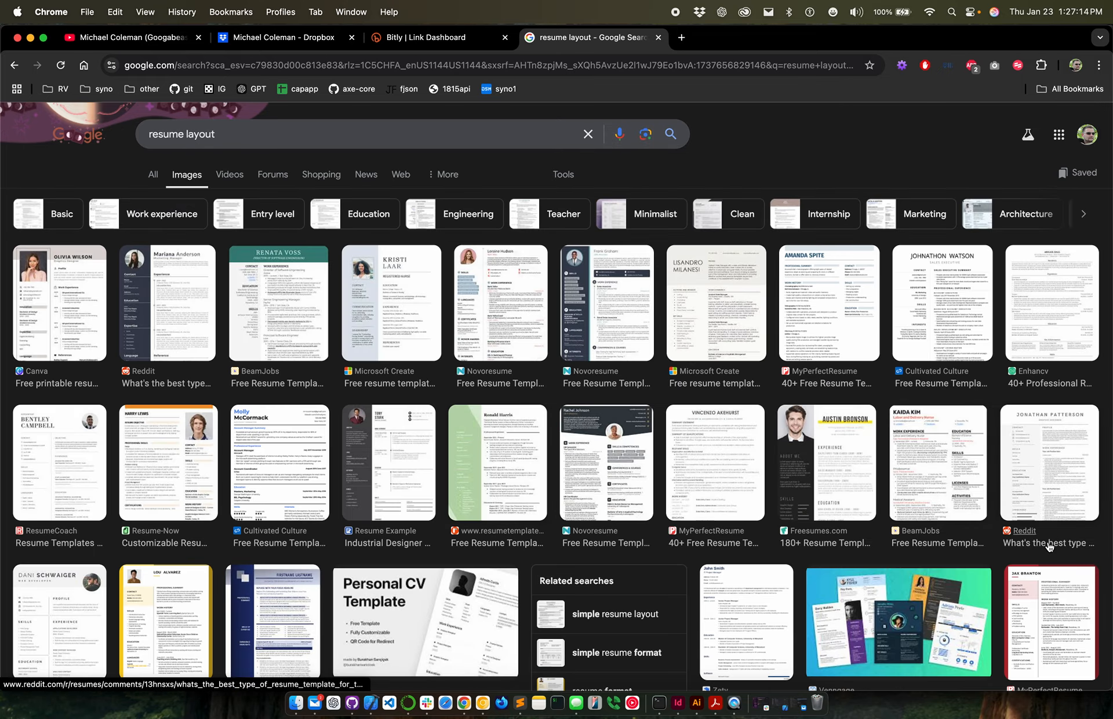
Step: Browse the image results for resume layout examples, comparing their columns, sidebars and colour schemes
scroll(1023, 569, down, 2)
scroll(1024, 570, down, 15)
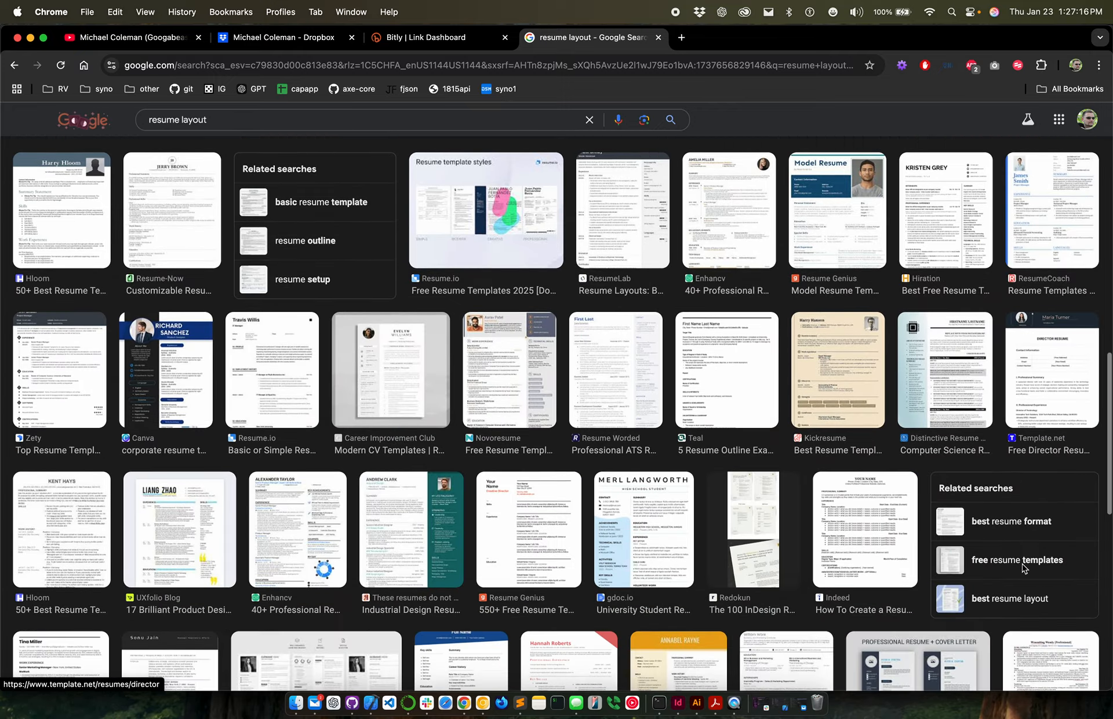
scroll(1023, 569, up, 5)
scroll(1023, 570, up, 3)
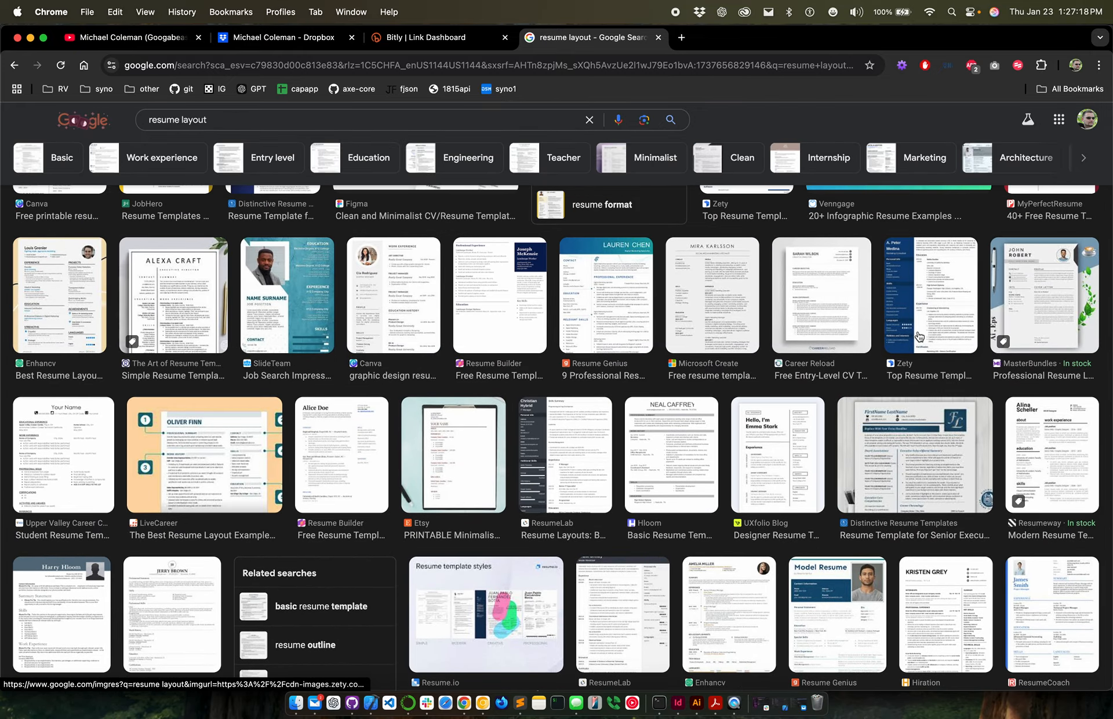
scroll(928, 323, down, 12)
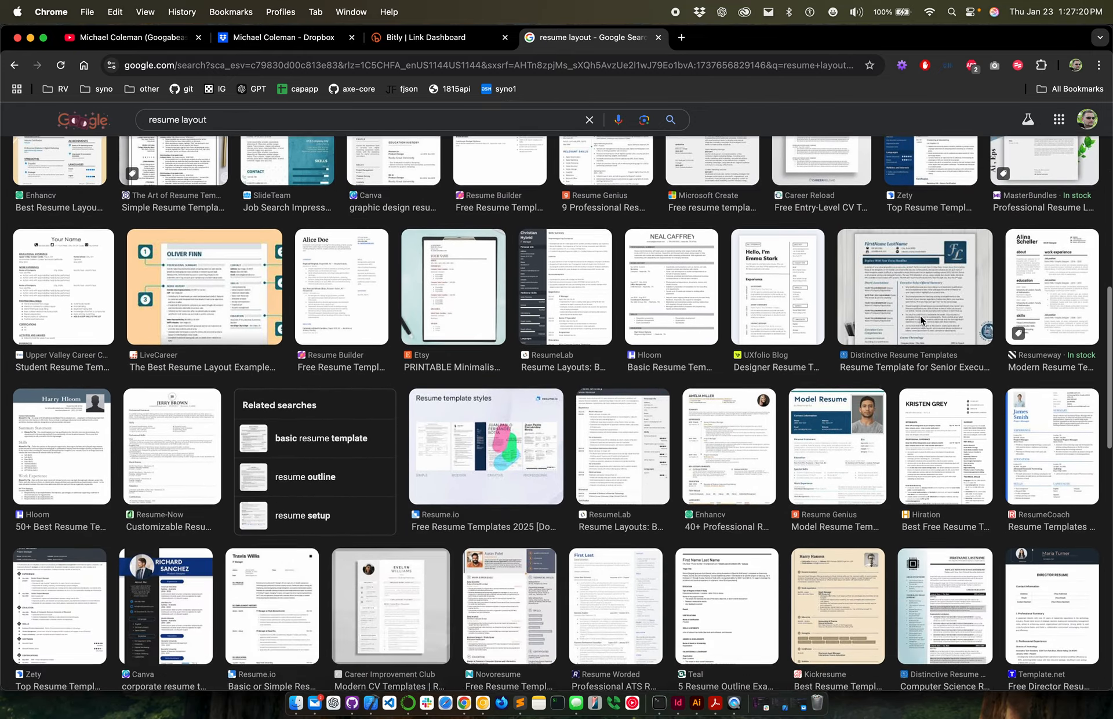
scroll(921, 321, down, 2)
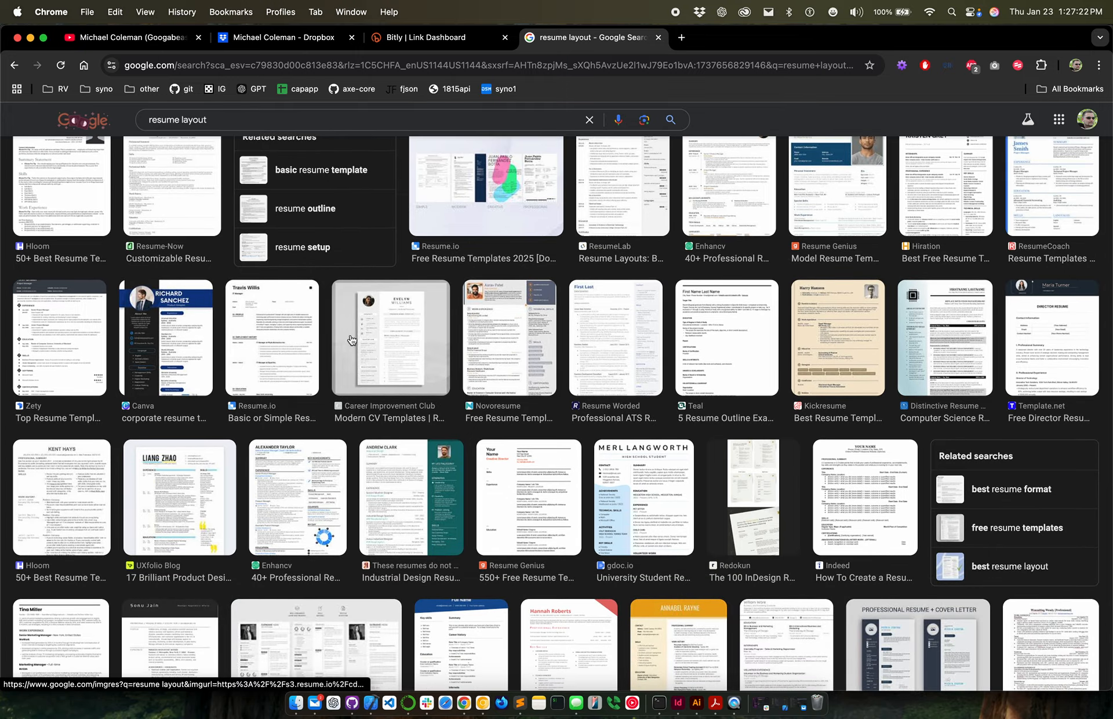
scroll(360, 640, down, 6)
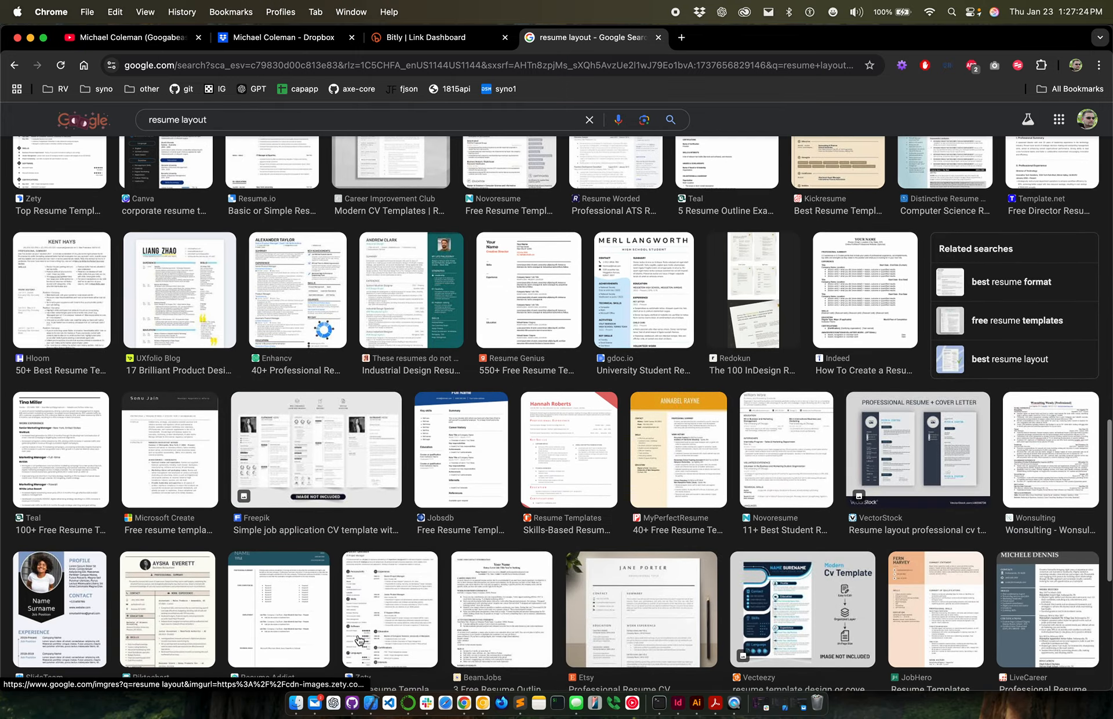
scroll(359, 640, up, 15)
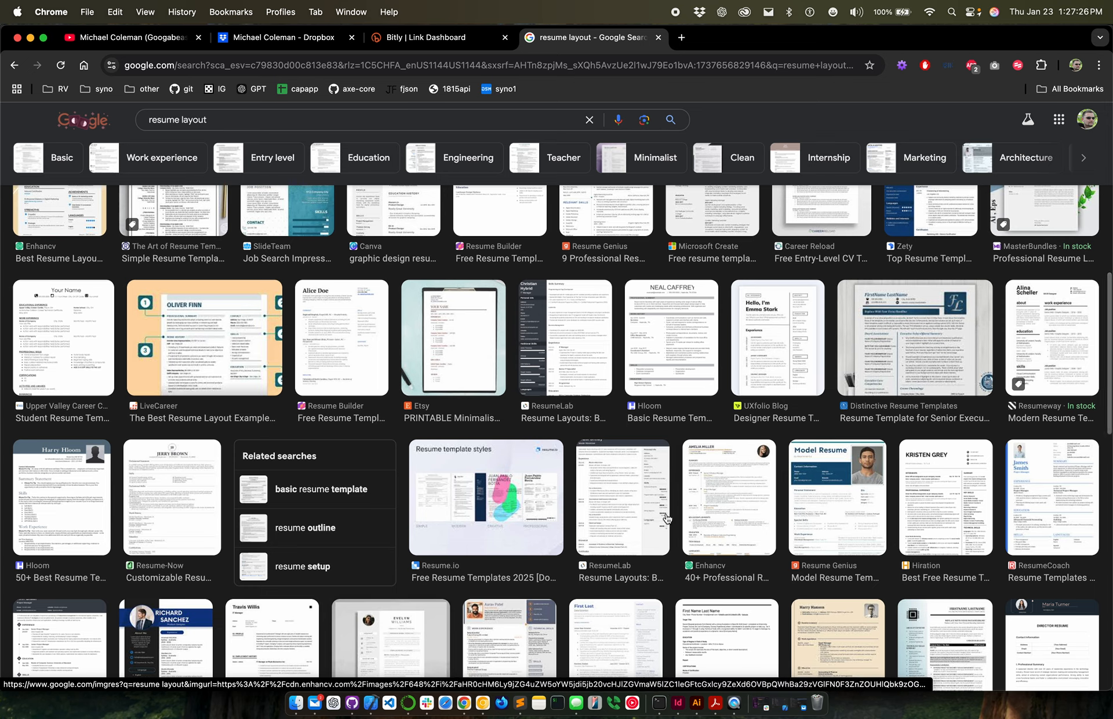
scroll(536, 399, up, 10)
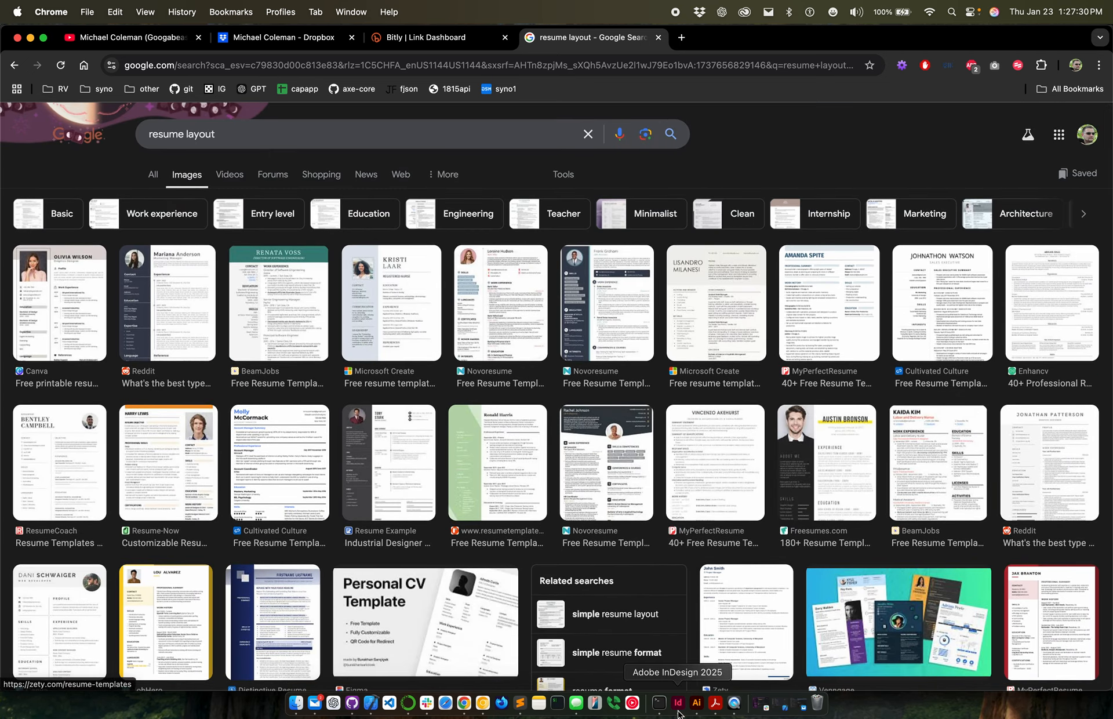
Step: Switch to InDesign and select the tall blue sidebar frame to check its fill swatch
click(678, 703)
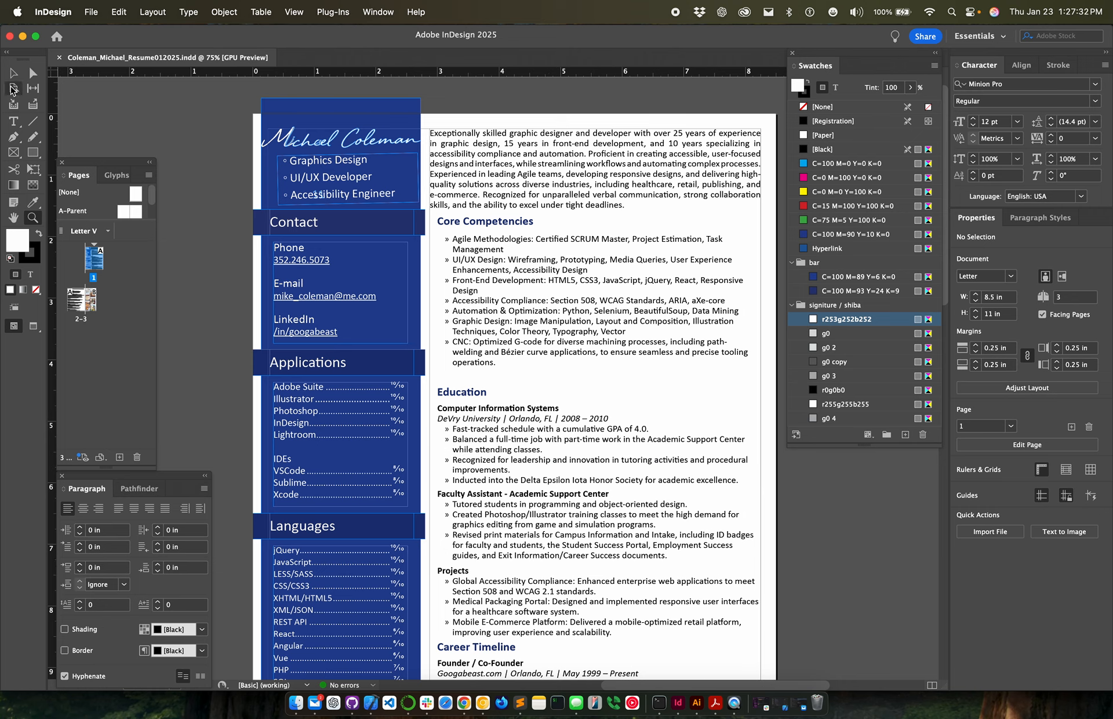
click(13, 75)
click(287, 116)
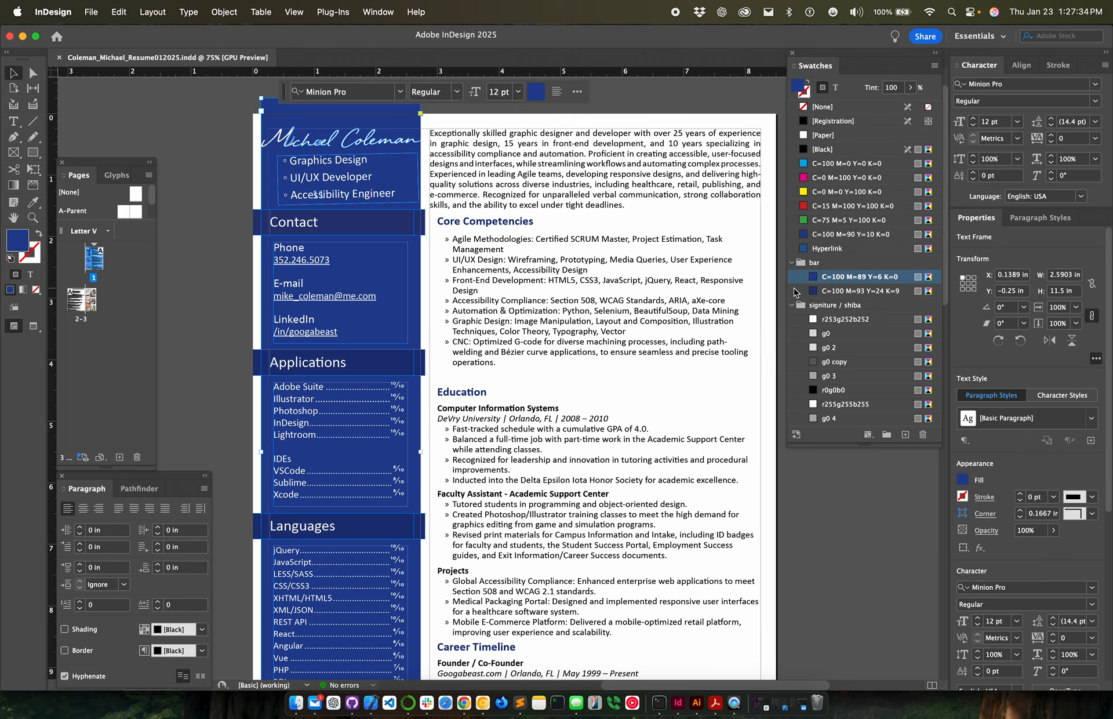
Step: Try the darker blue swatch from the bar group on the sidebar frame, and restore the original fill
click(861, 287)
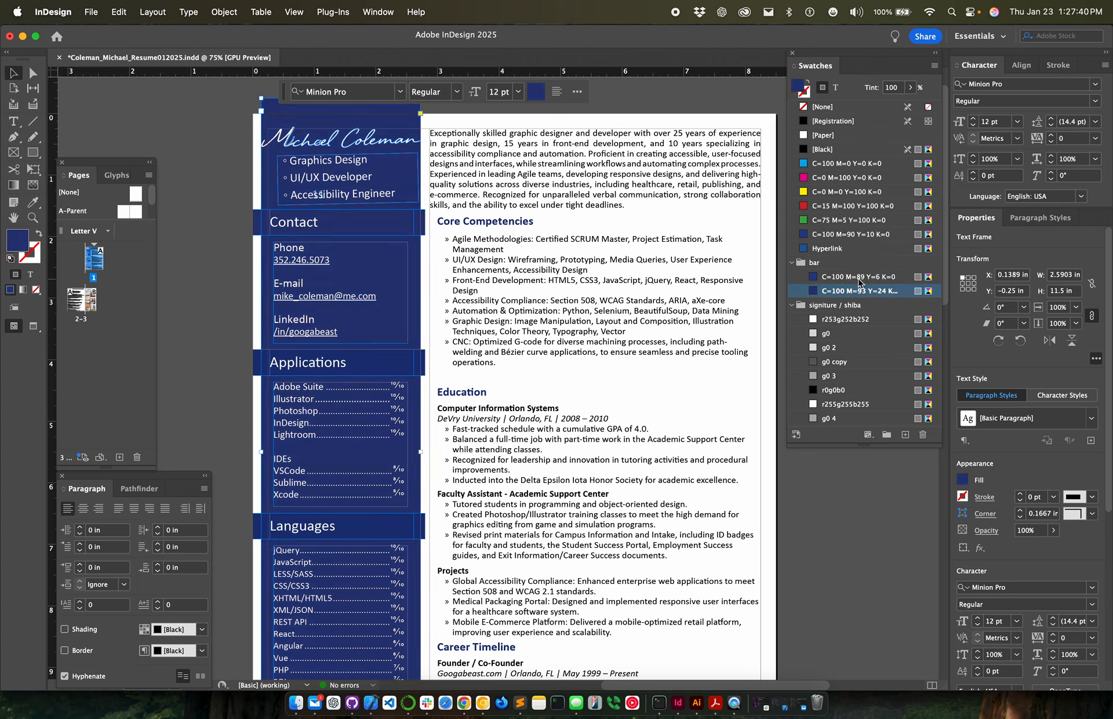
click(867, 278)
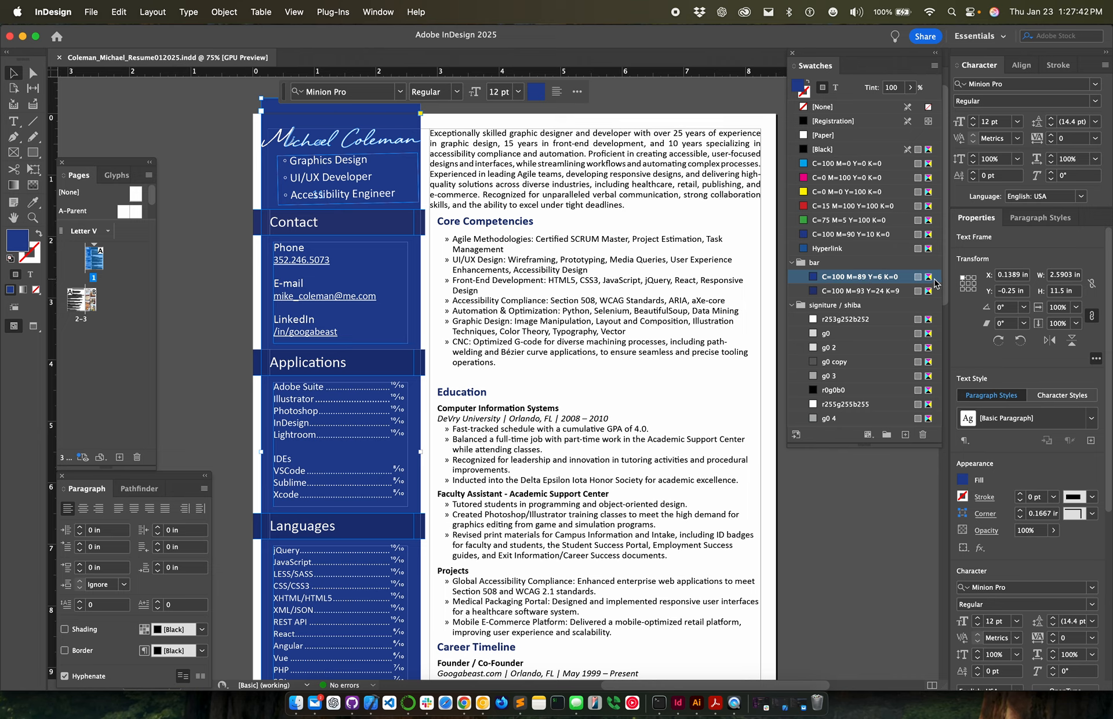
Step: Examine the available color modes in the swatch options for both bar group swatches, and close without changes
shift+click(803, 291)
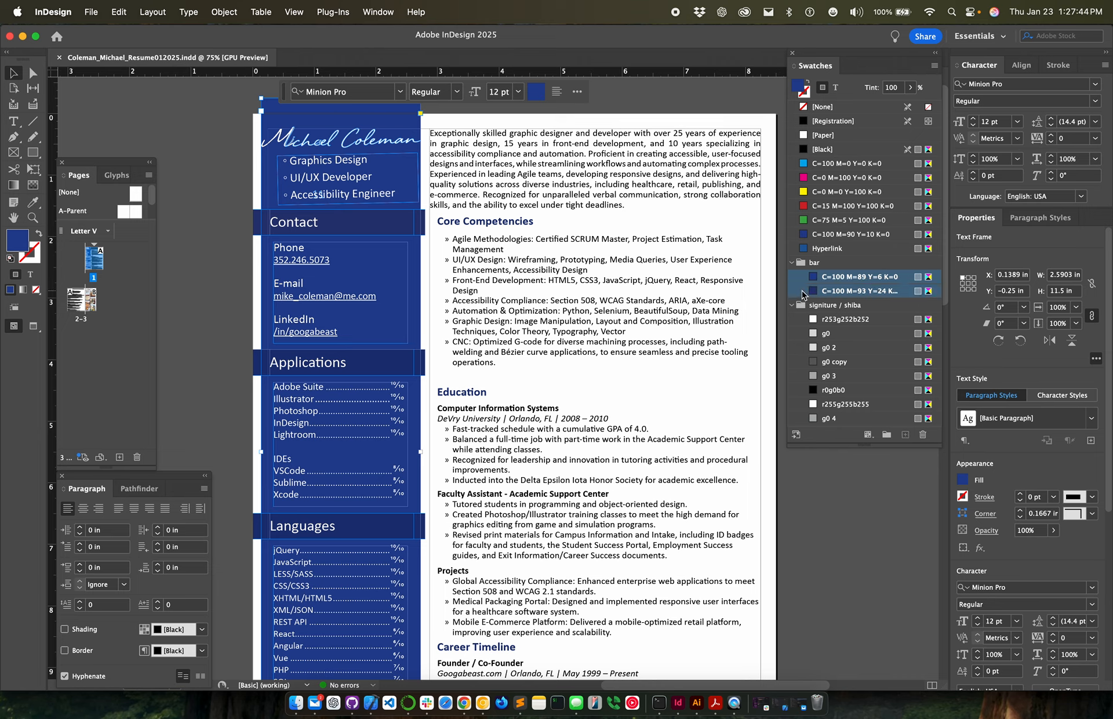
right_click(804, 293)
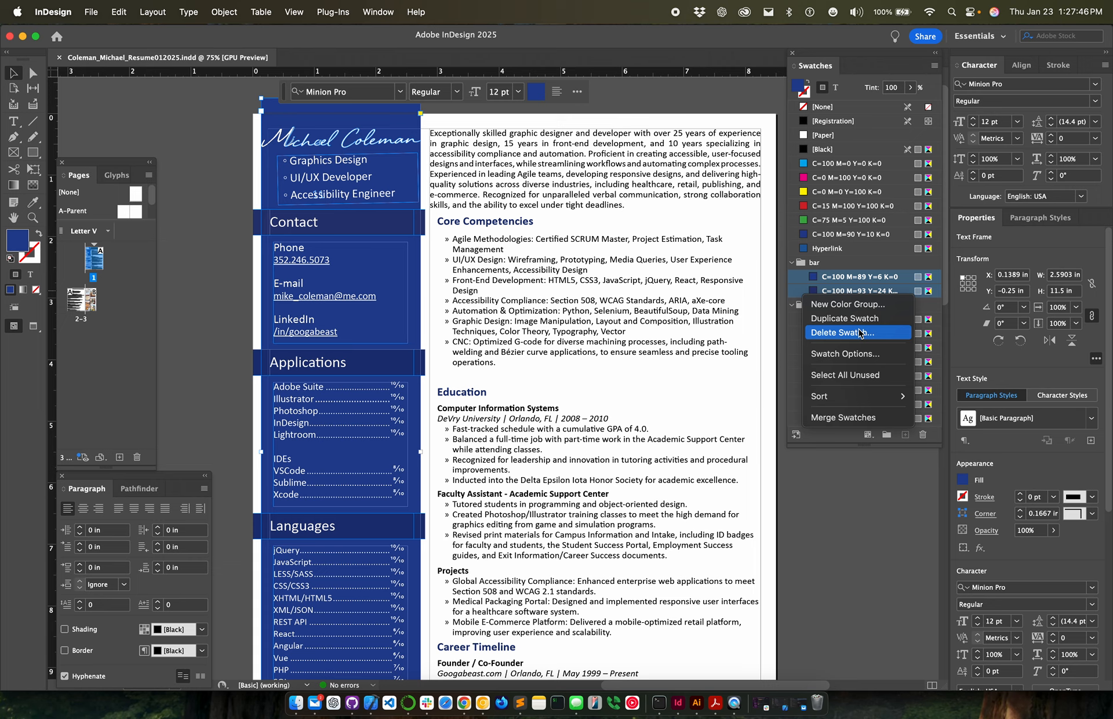
click(846, 353)
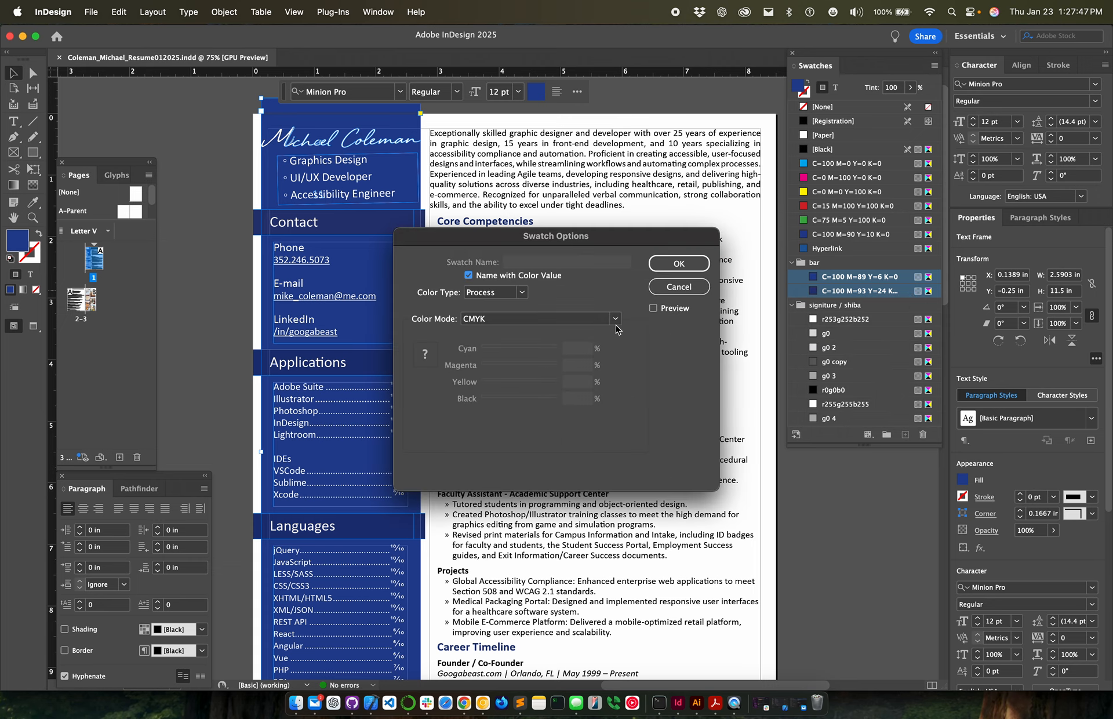
click(550, 320)
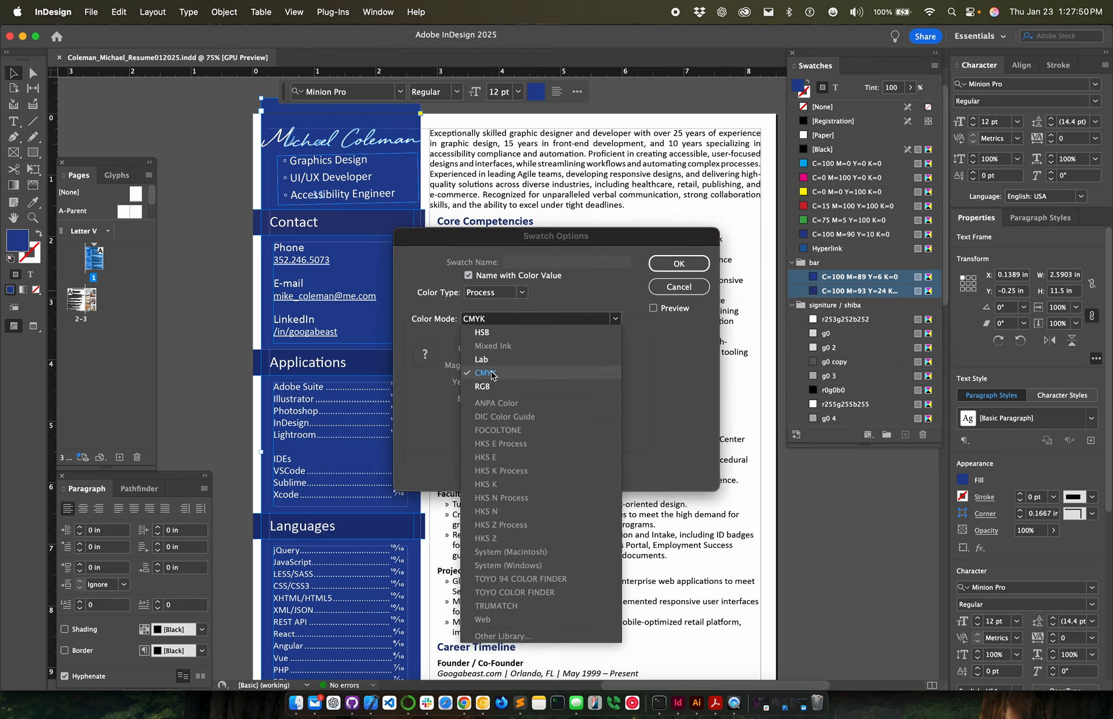
click(689, 290)
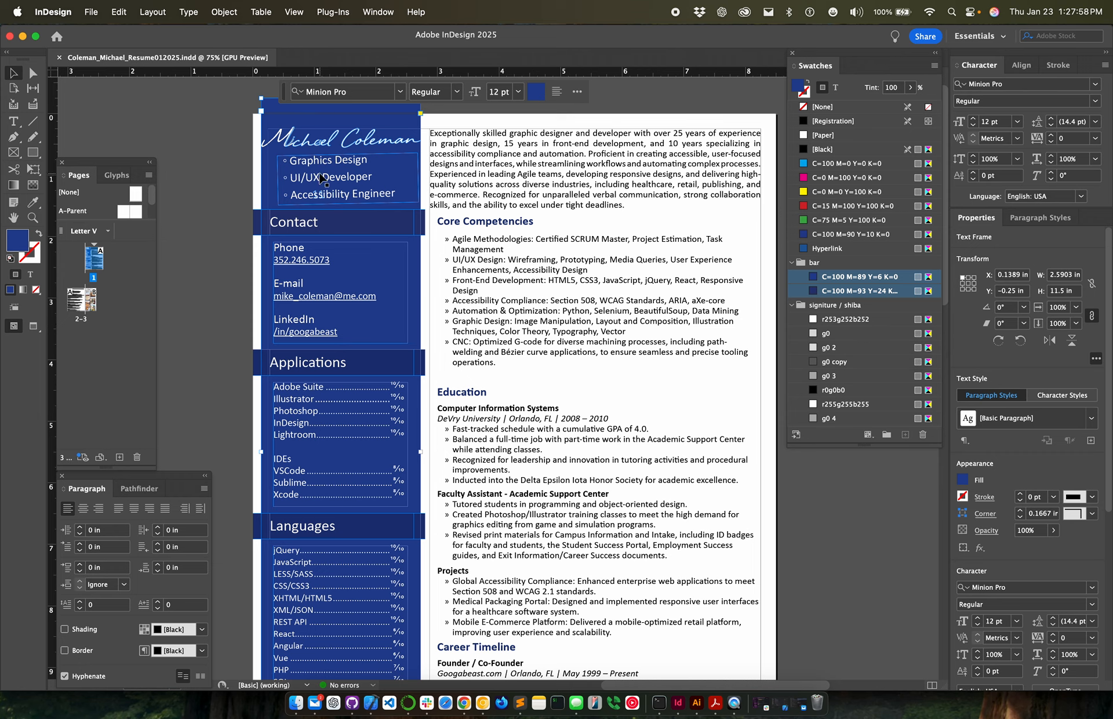
Step: Fill the handwritten signature group above the job titles with the r253g252b252 swatch from the signiture / shiba group
click(307, 139)
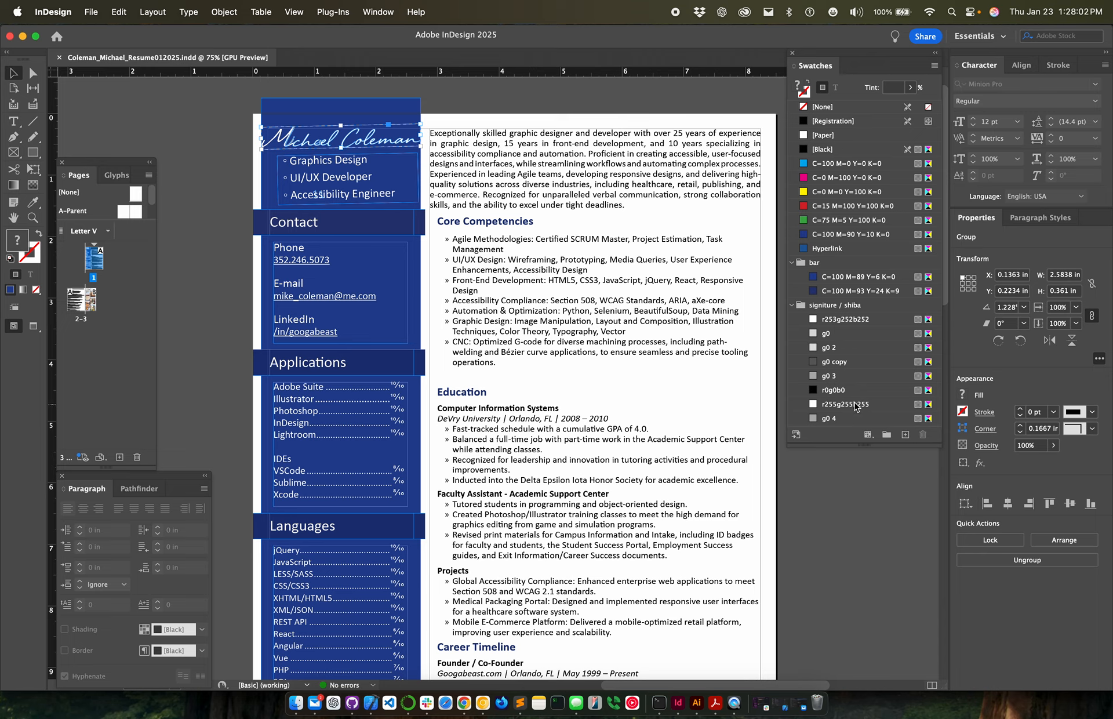
click(792, 307)
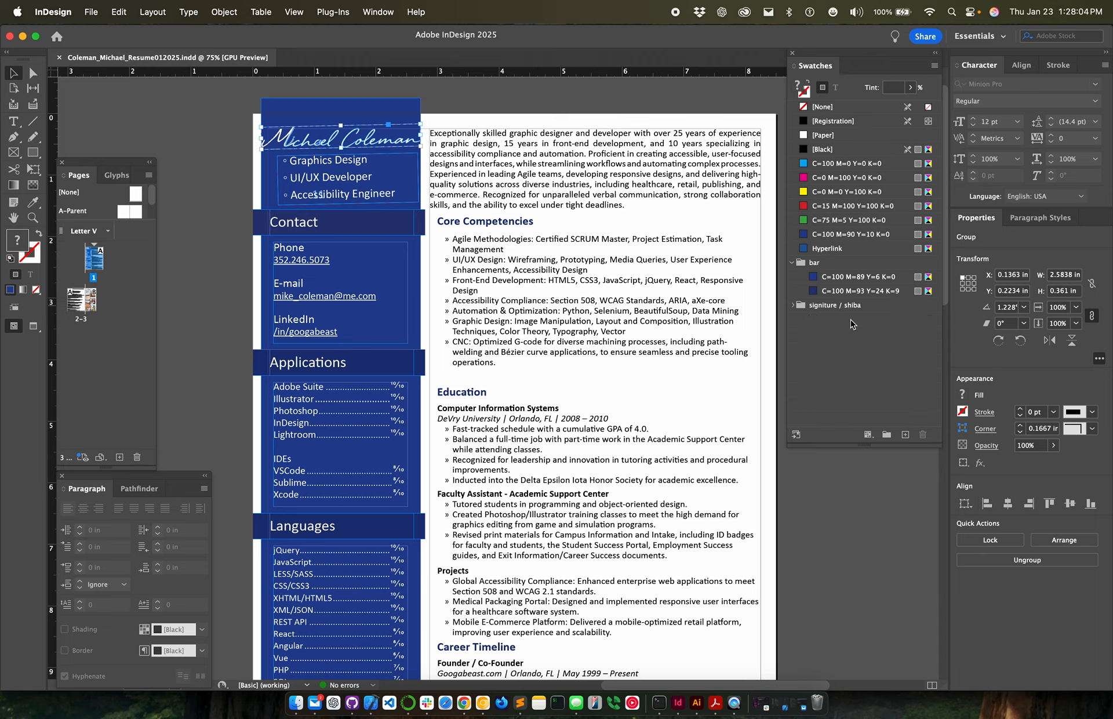
click(792, 306)
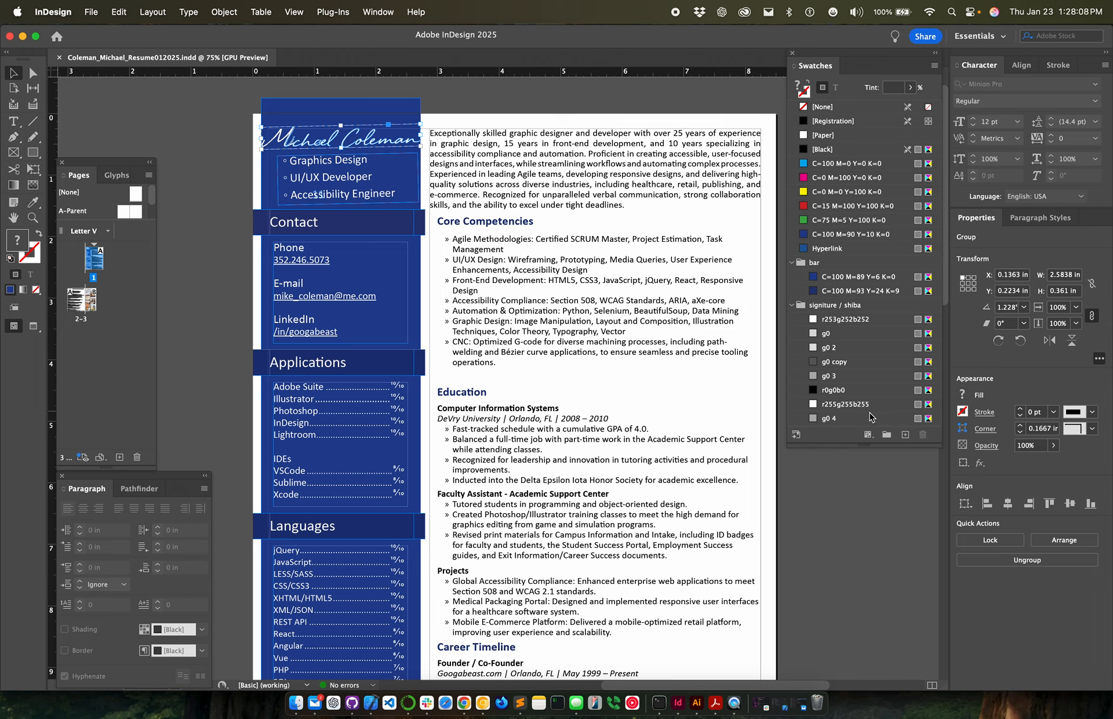
click(848, 321)
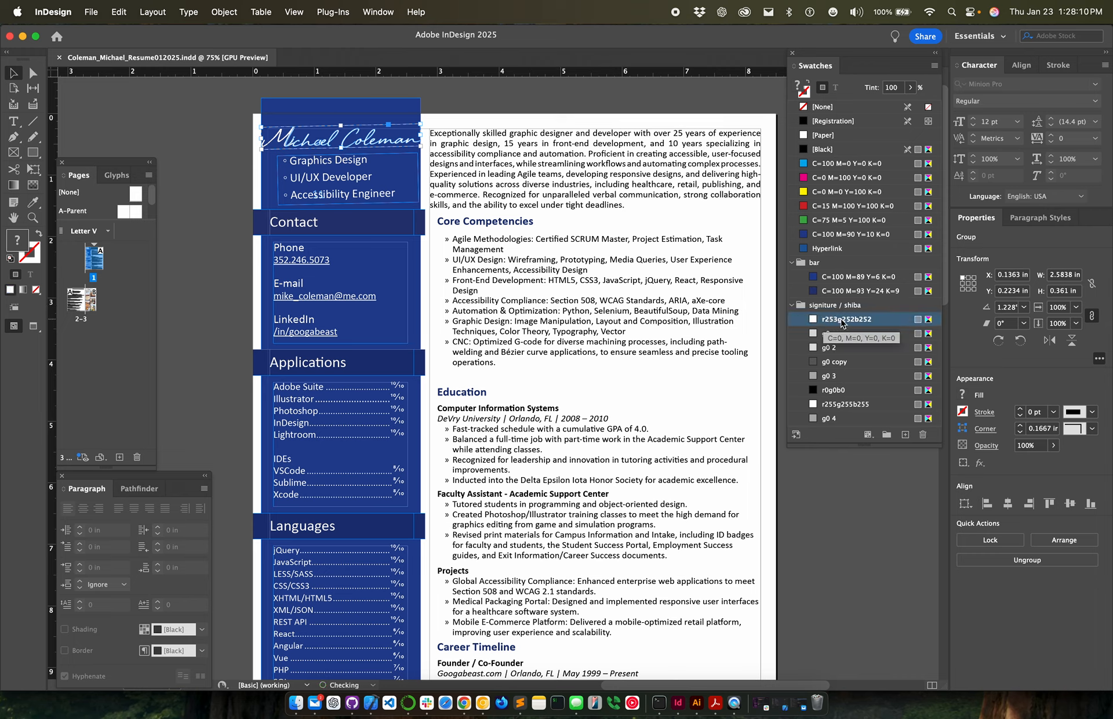
Step: Review the r253g252b252 swatch's color mode and values without changing them, and collapse the signiture / shiba color group
right_click(846, 323)
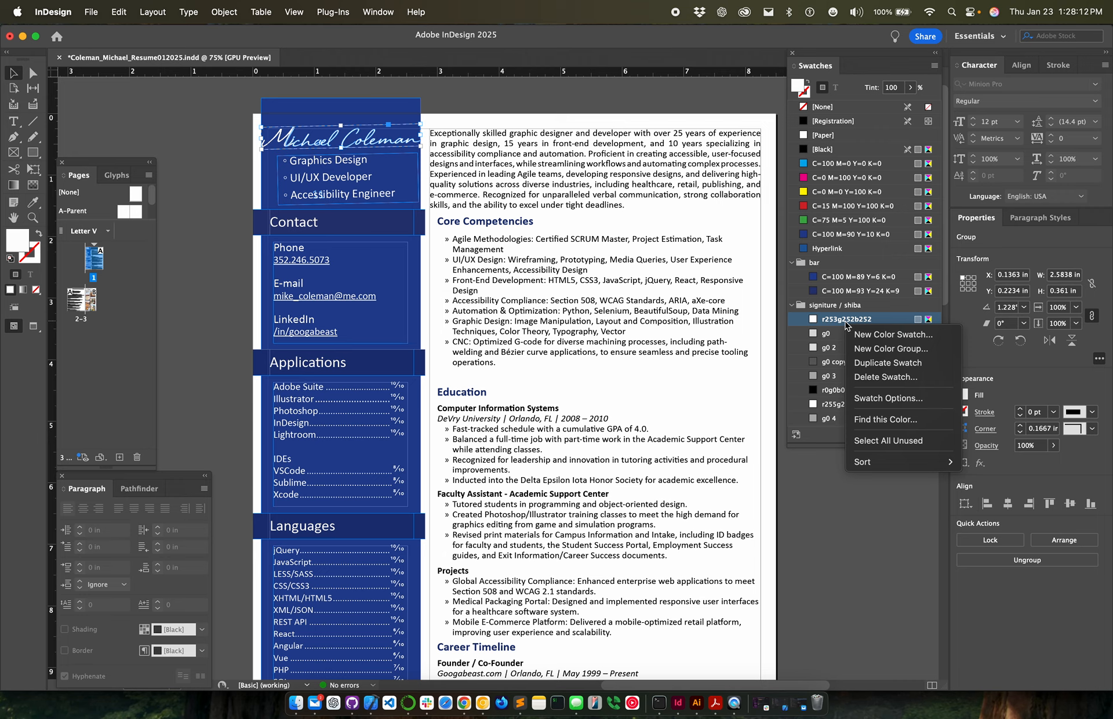
click(894, 399)
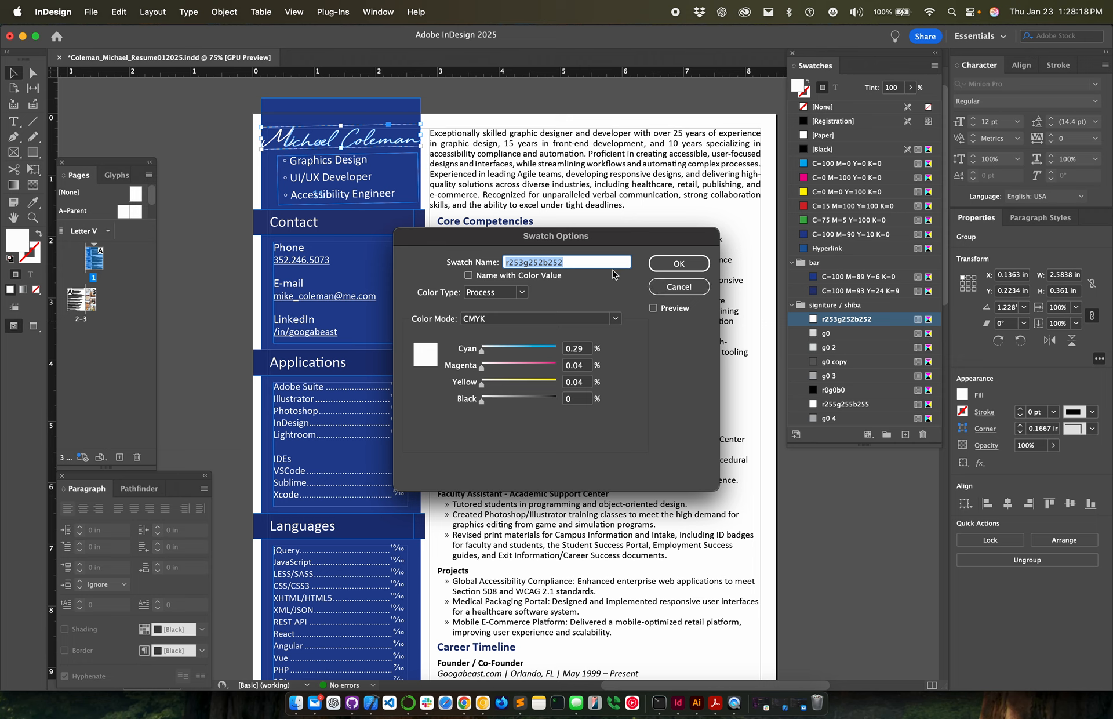
click(665, 292)
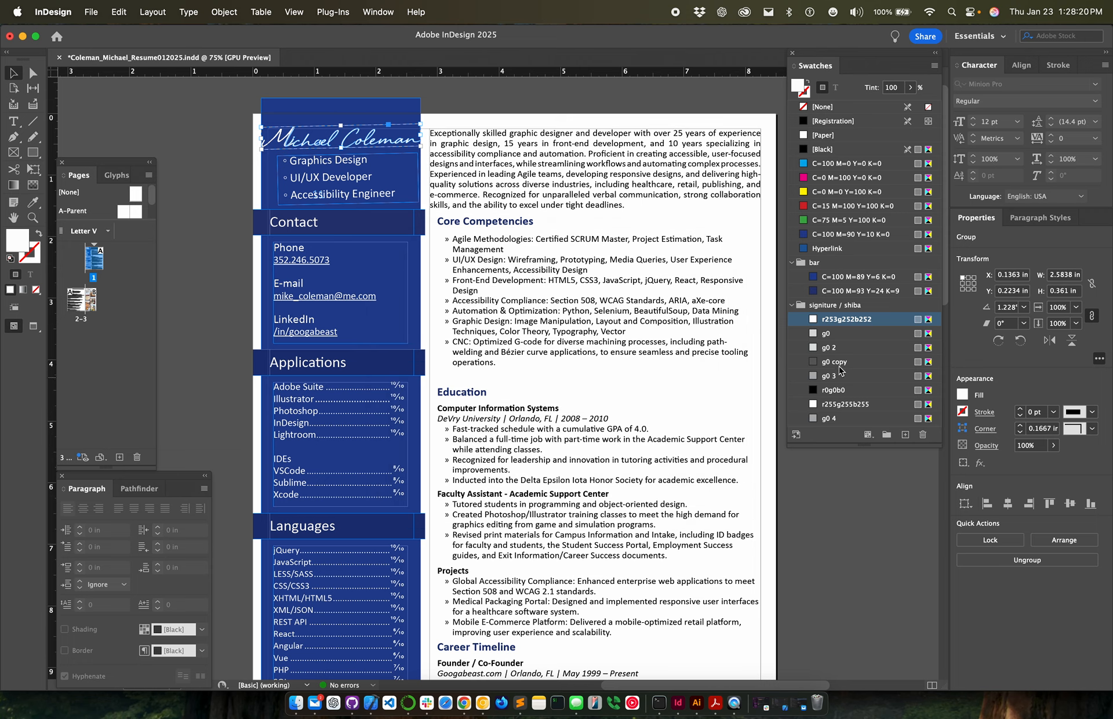
click(792, 305)
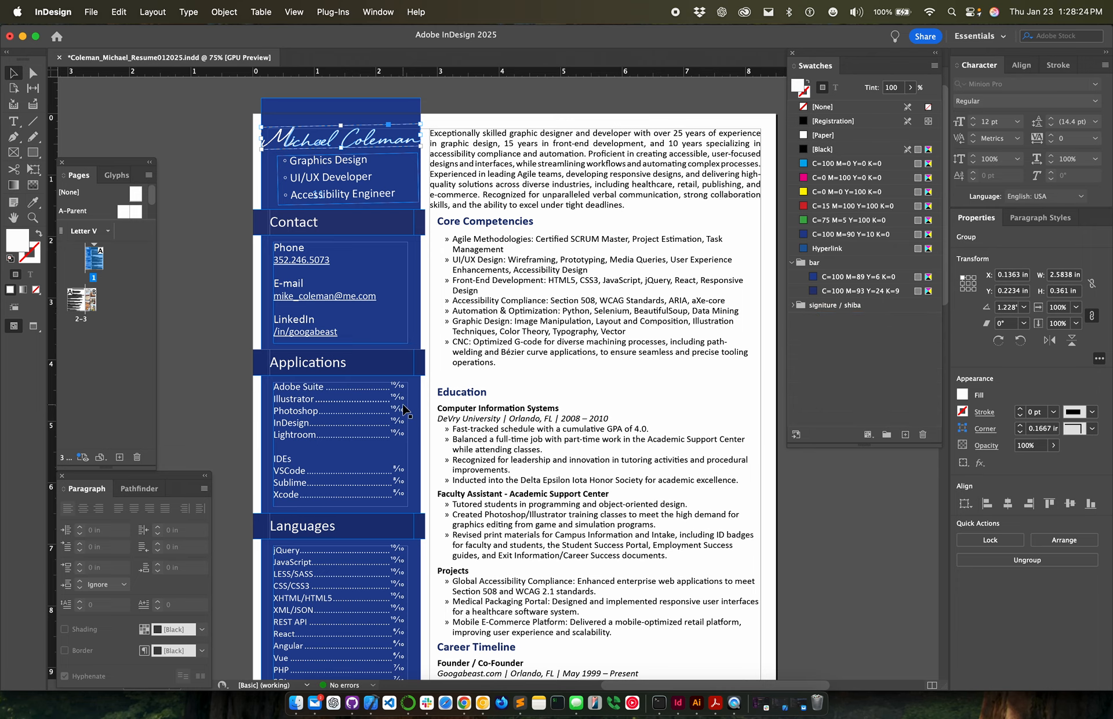
Step: Select the entire introductory summary paragraph above Core Competencies
scroll(406, 412, down, 5)
scroll(401, 505, up, 6)
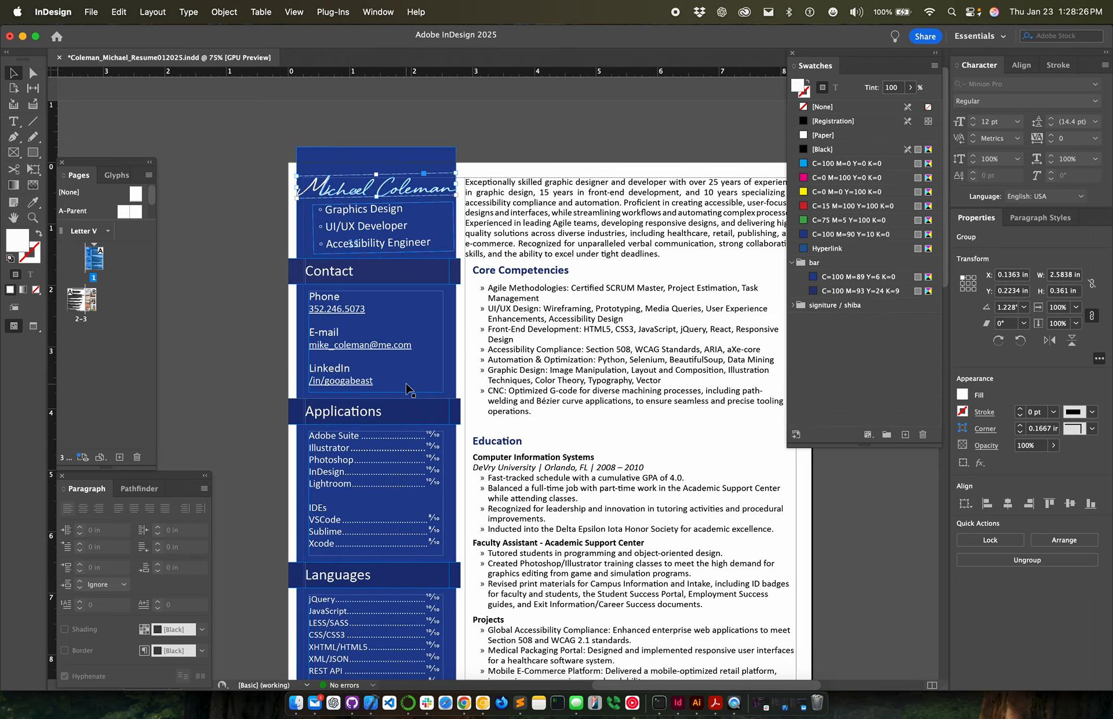
scroll(409, 390, down, 3)
scroll(409, 390, right, 4)
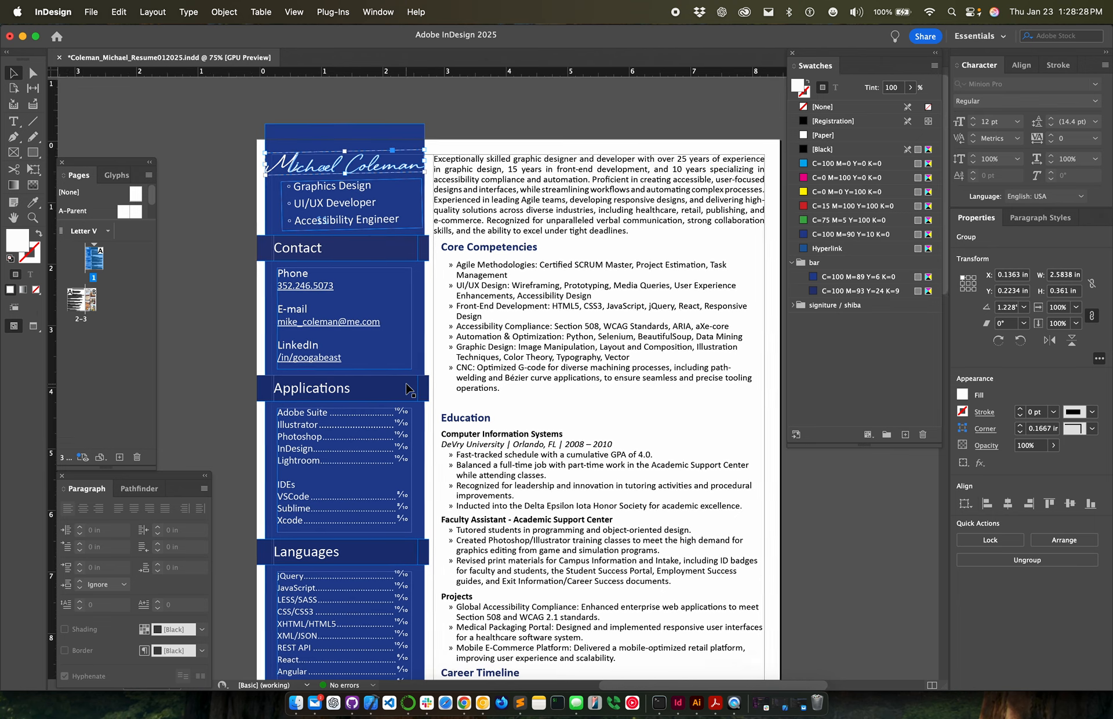
double_click(510, 207)
click(621, 221)
drag(621, 221, 428, 143)
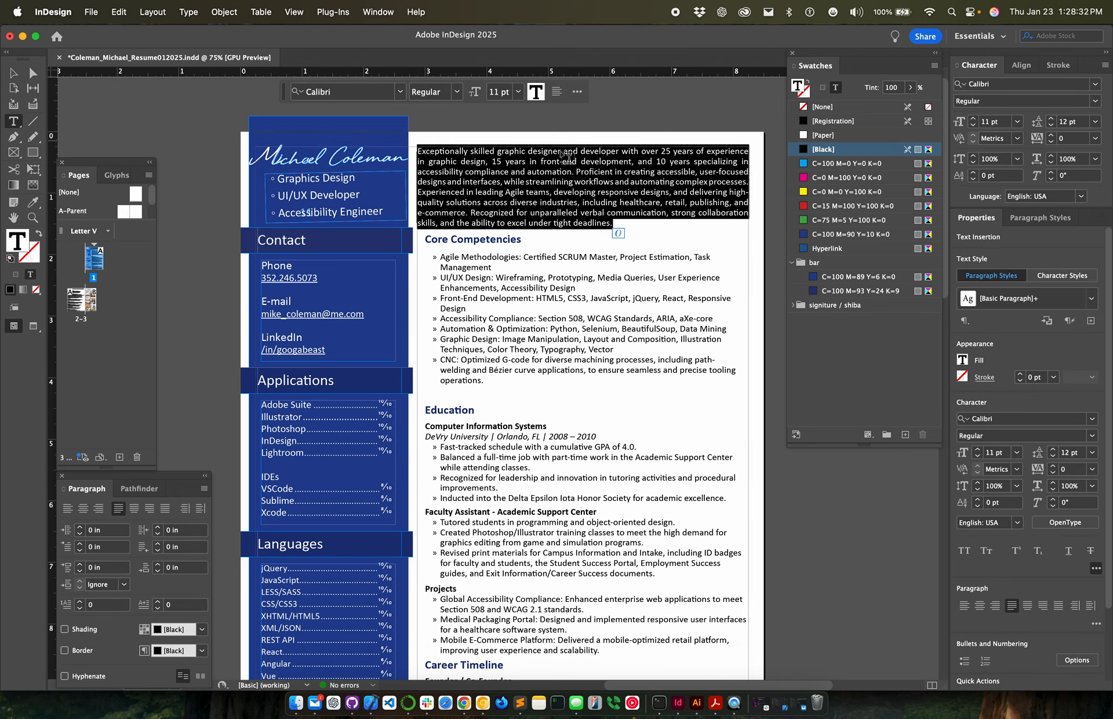
Step: Try left alignment on the entire introductory summary paragraph, and restore it to justified with the last line aligned left
click(665, 185)
drag(741, 192, 749, 191)
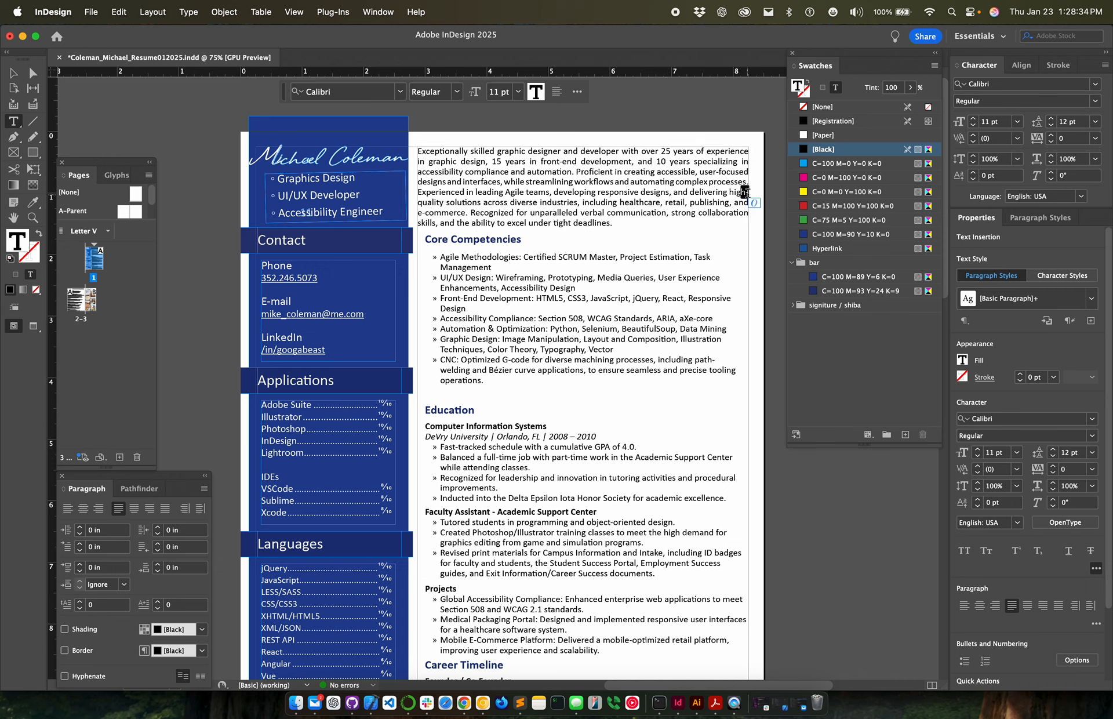
drag(614, 221, 407, 148)
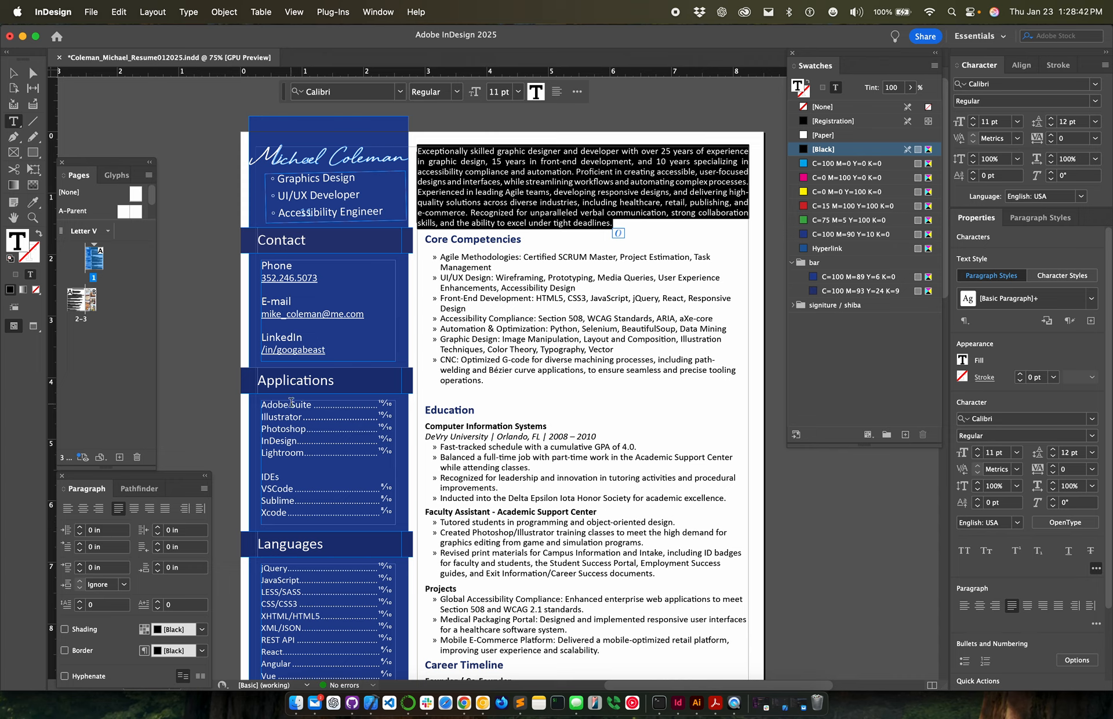
click(67, 509)
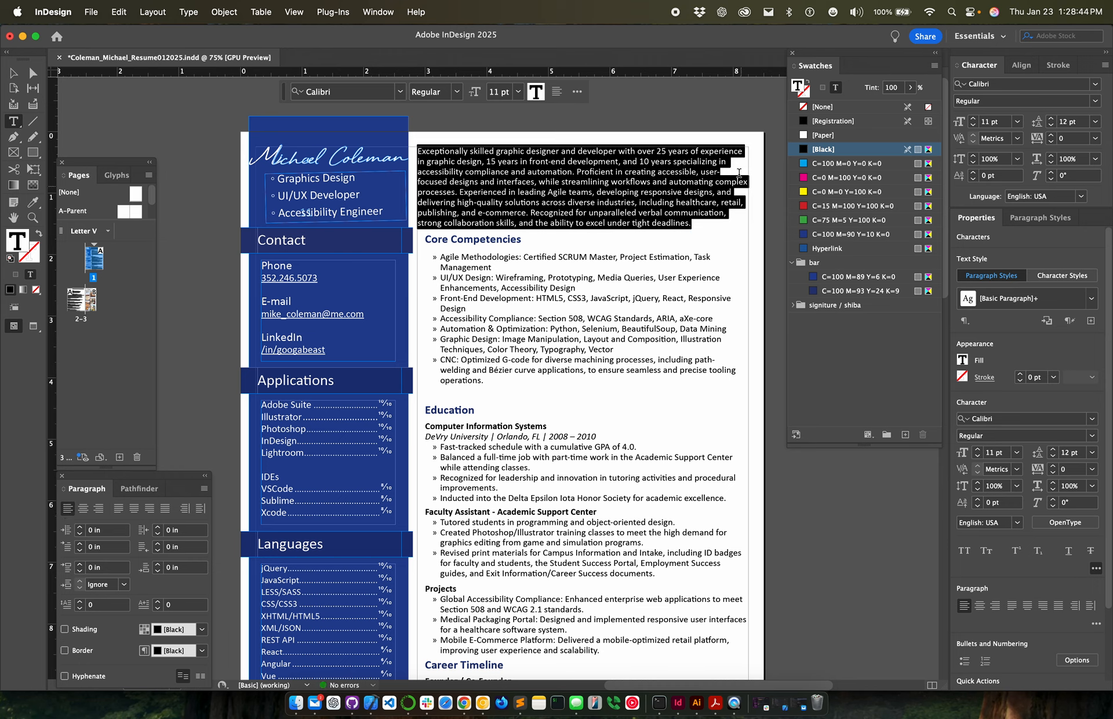
click(118, 508)
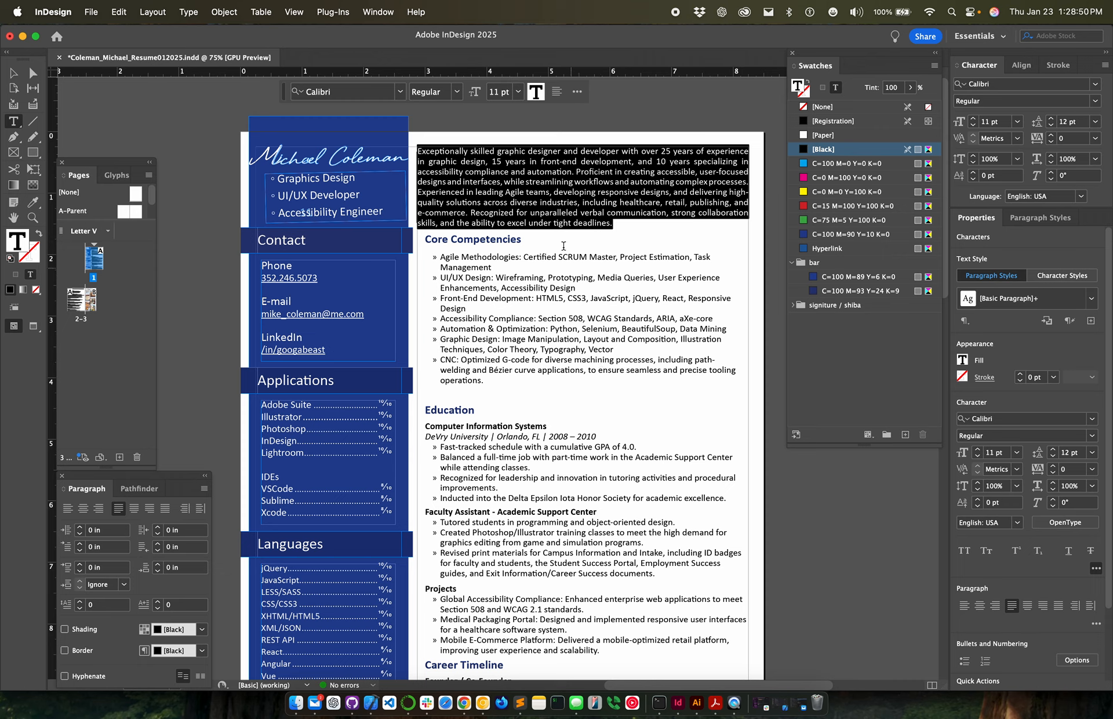
click(644, 224)
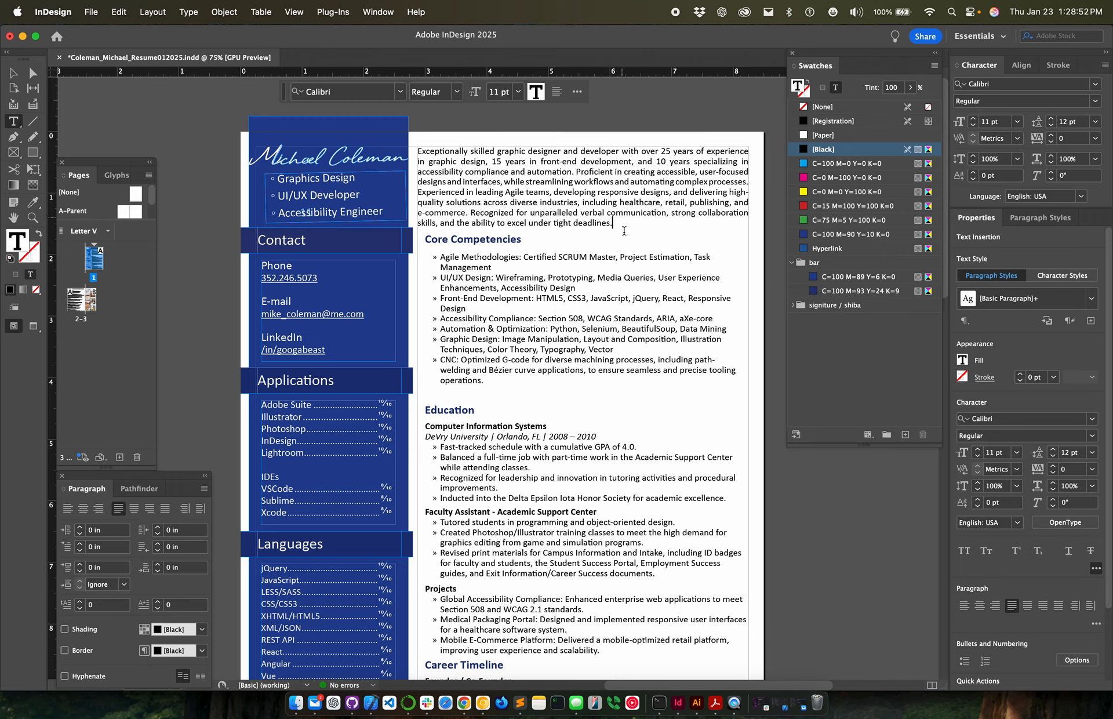
Step: Examine the Wingdings glyphs available as bullet characters for the Core Competencies list, and leave the bullet settings without applying changes
drag(447, 263, 498, 353)
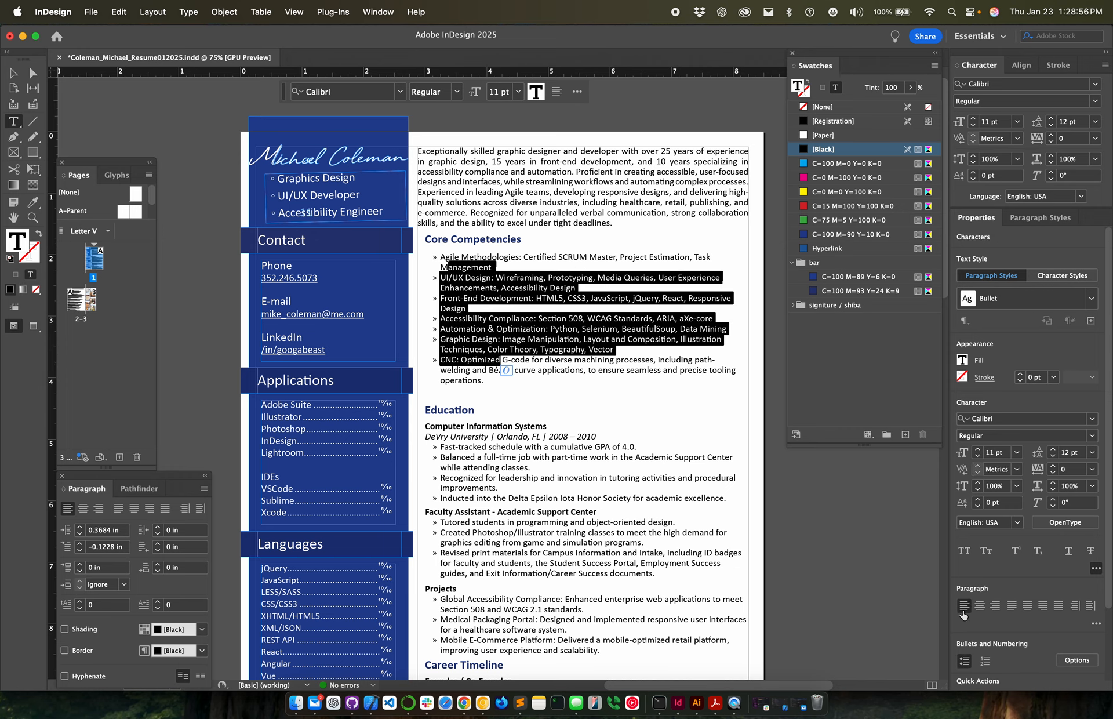
click(1077, 660)
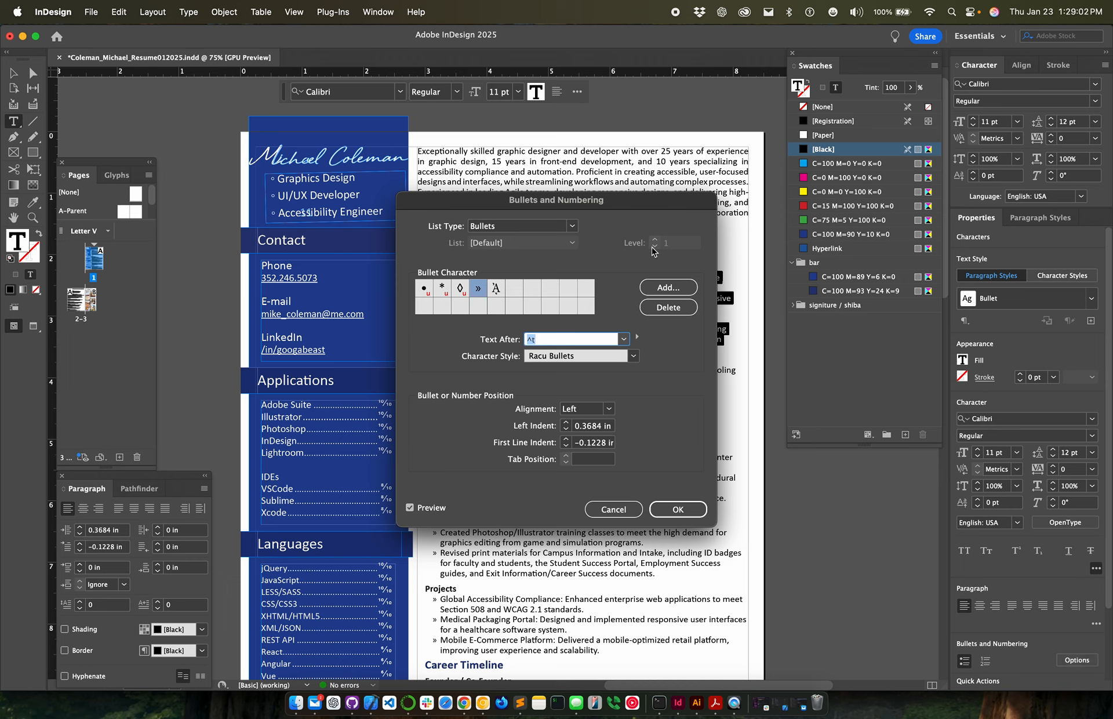
click(668, 287)
click(577, 416)
click(589, 417)
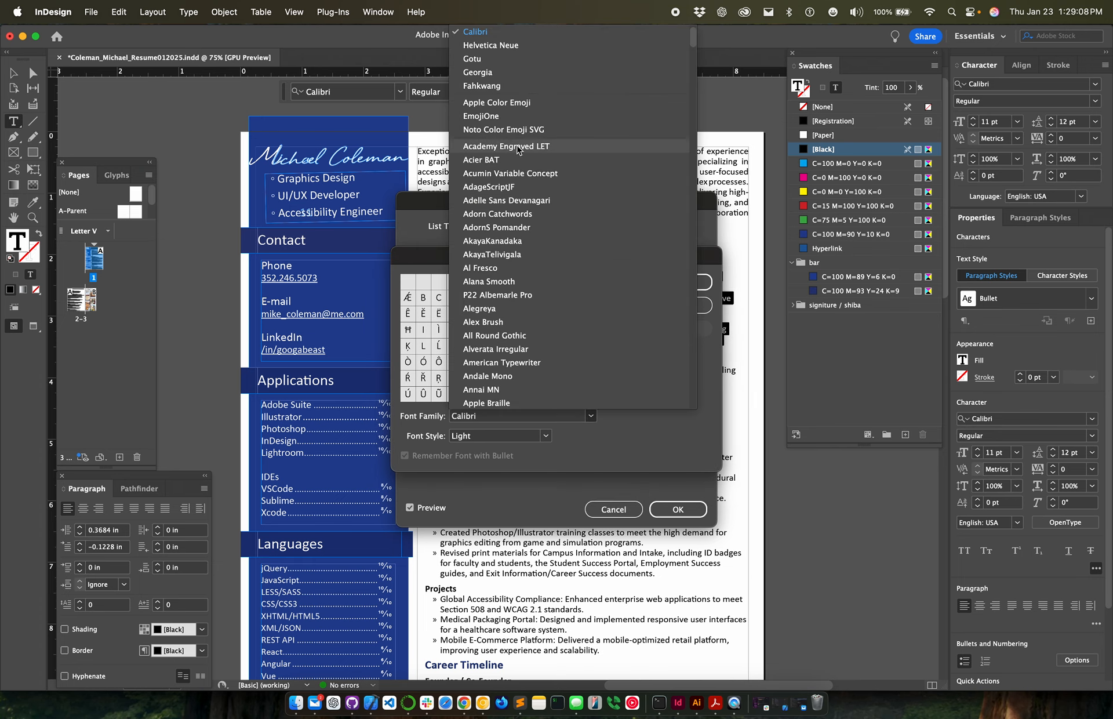
scroll(534, 267, down, 20)
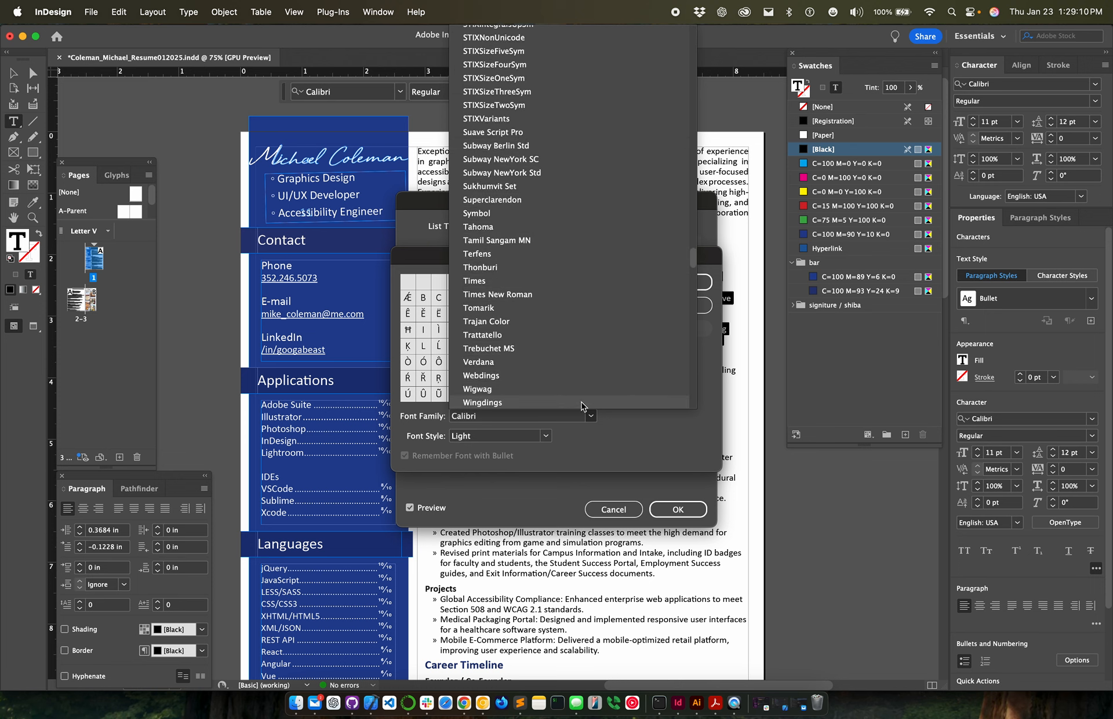
click(581, 404)
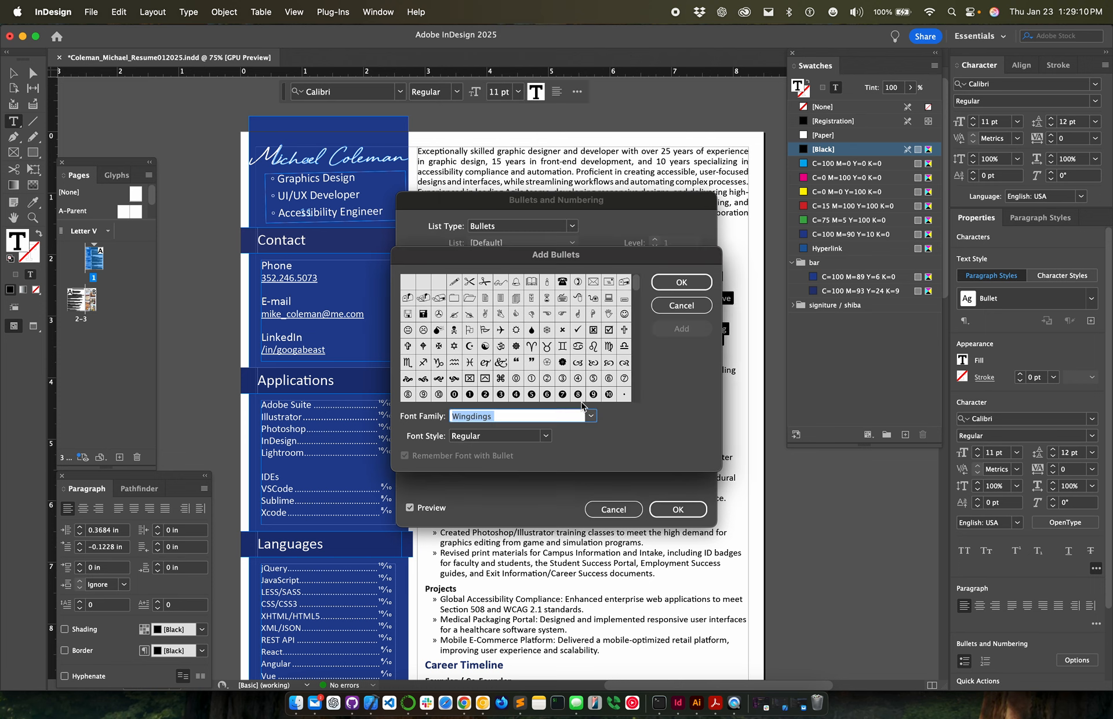
click(623, 395)
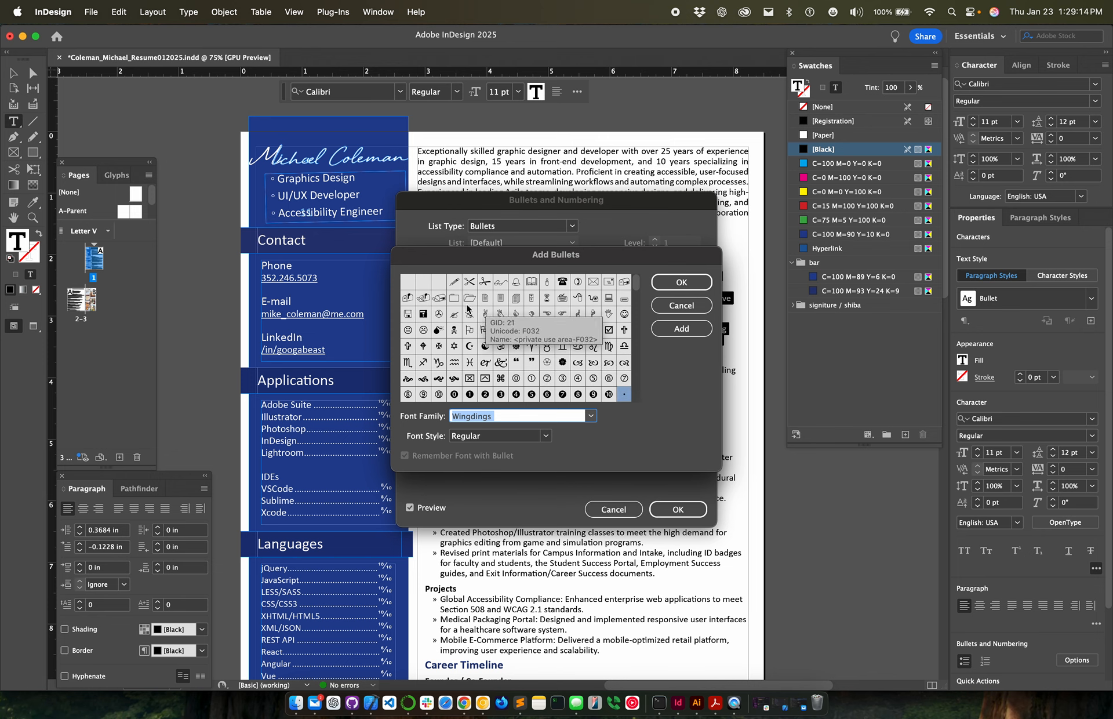
click(682, 282)
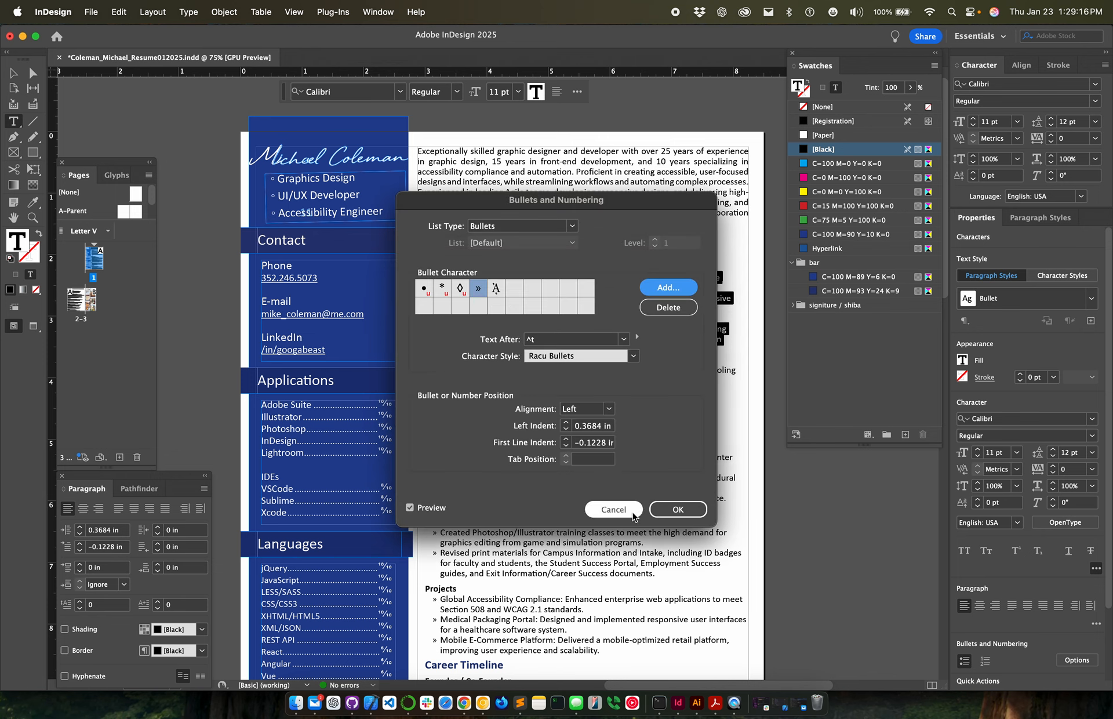
click(634, 514)
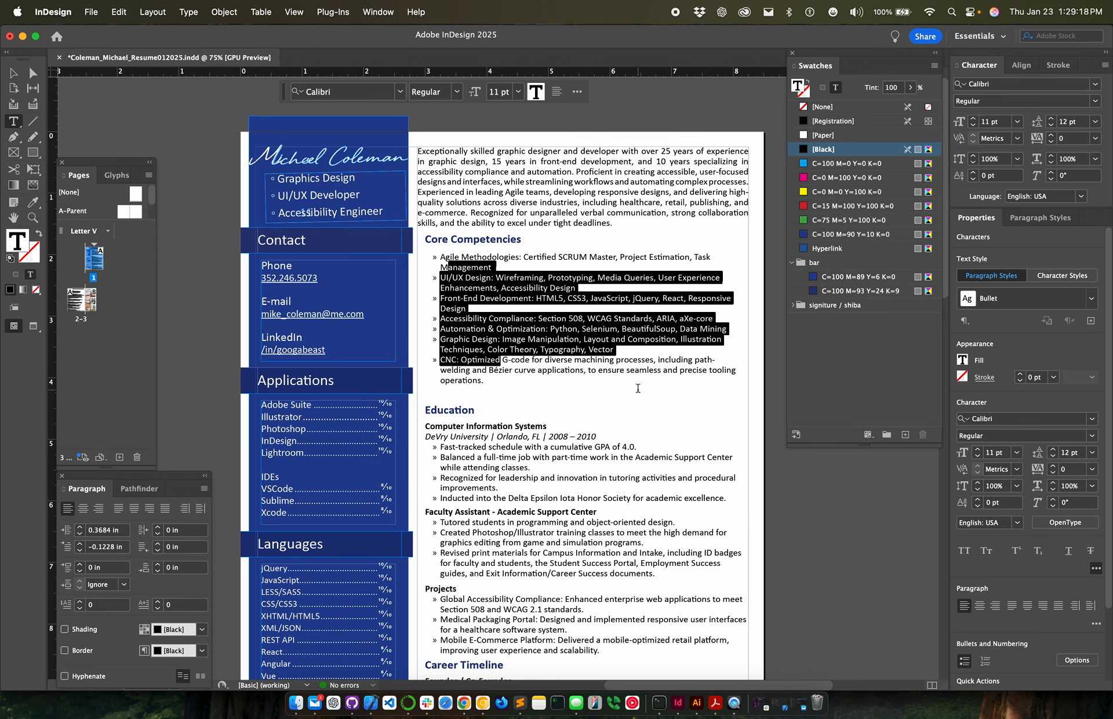
Step: Search the system character viewer for ">" symbols, undo any accidental insertion, and close it without replacing the selected Core Competencies text
key(ctrl+super+space)
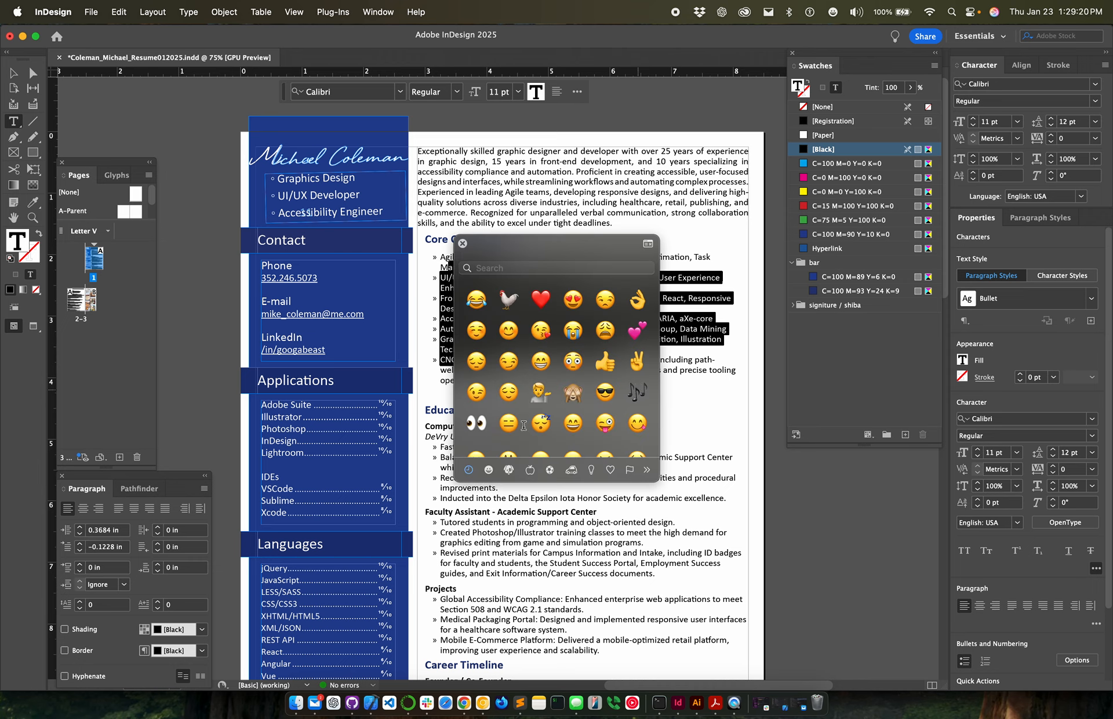
click(544, 296)
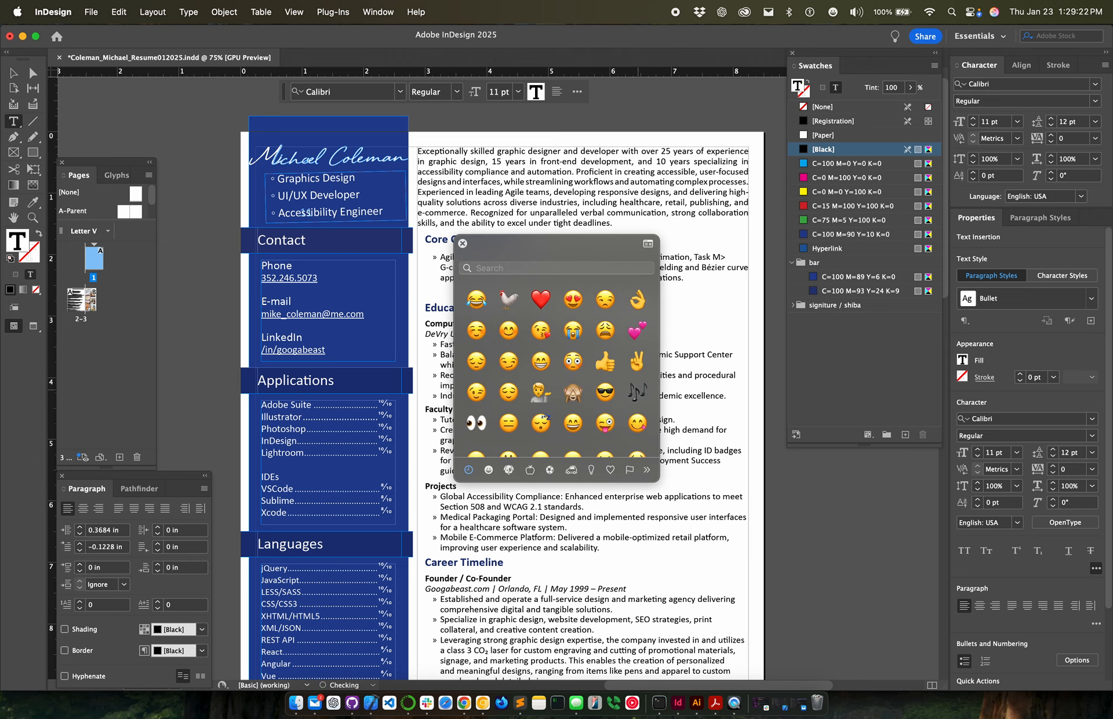
key(super+z)
click(550, 268)
text(>)
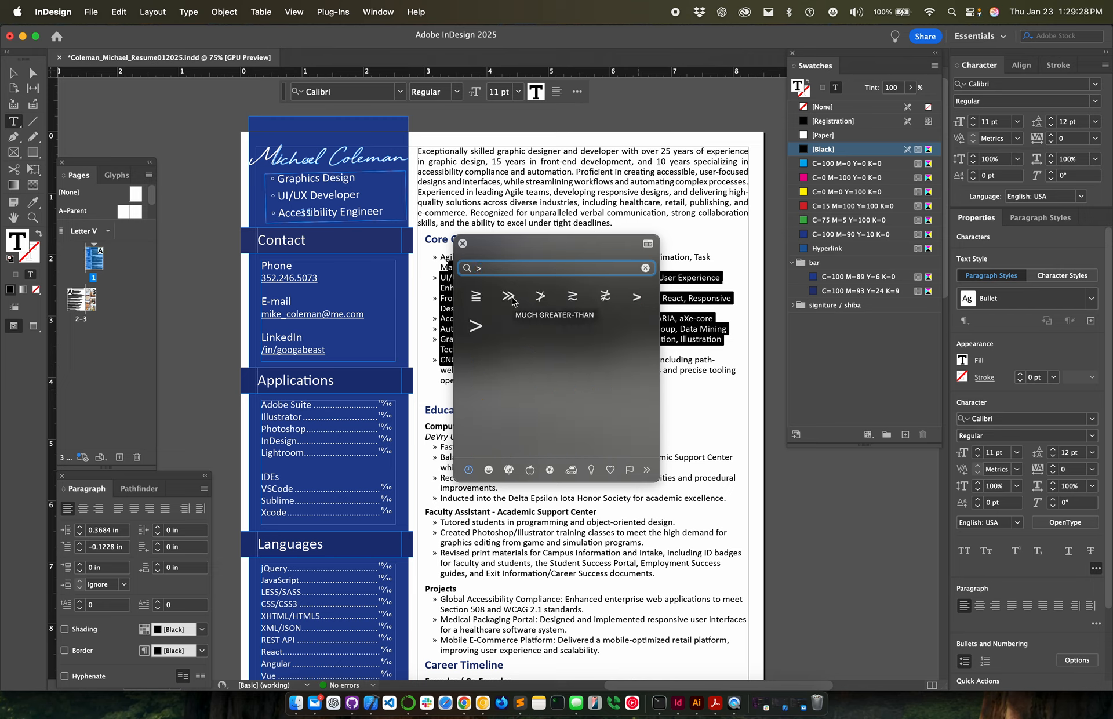
click(462, 245)
click(430, 257)
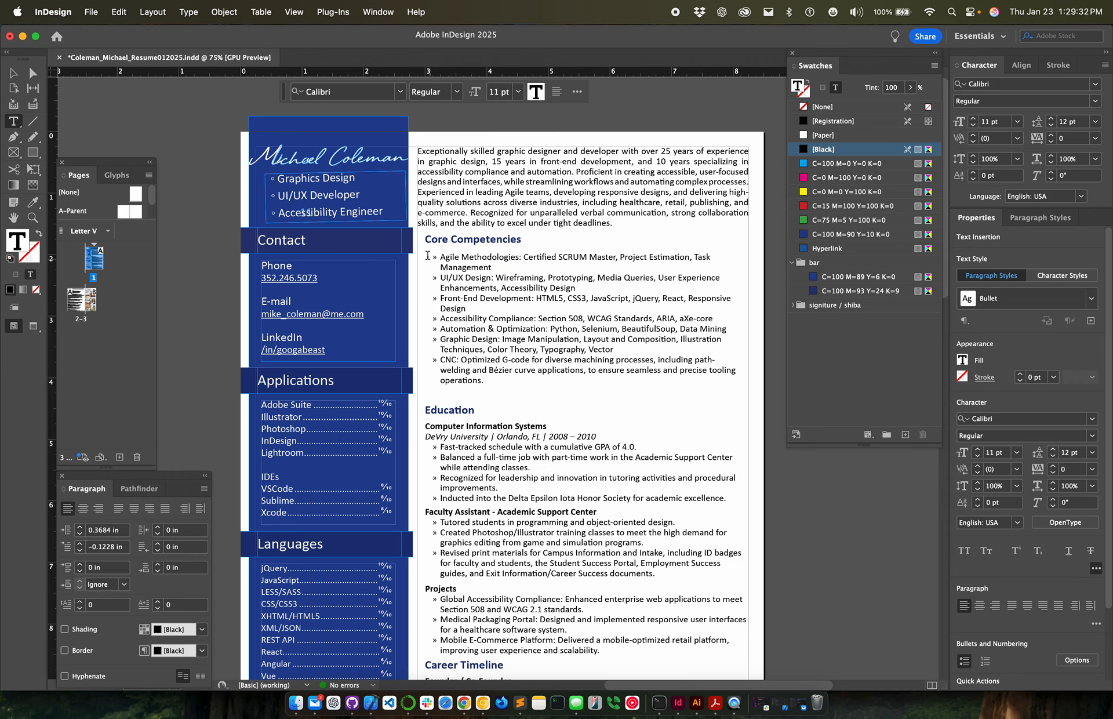
Step: Increase the leading of the whole CNC bullet at the end of Core Competencies to 20 pt
drag(497, 381, 419, 366)
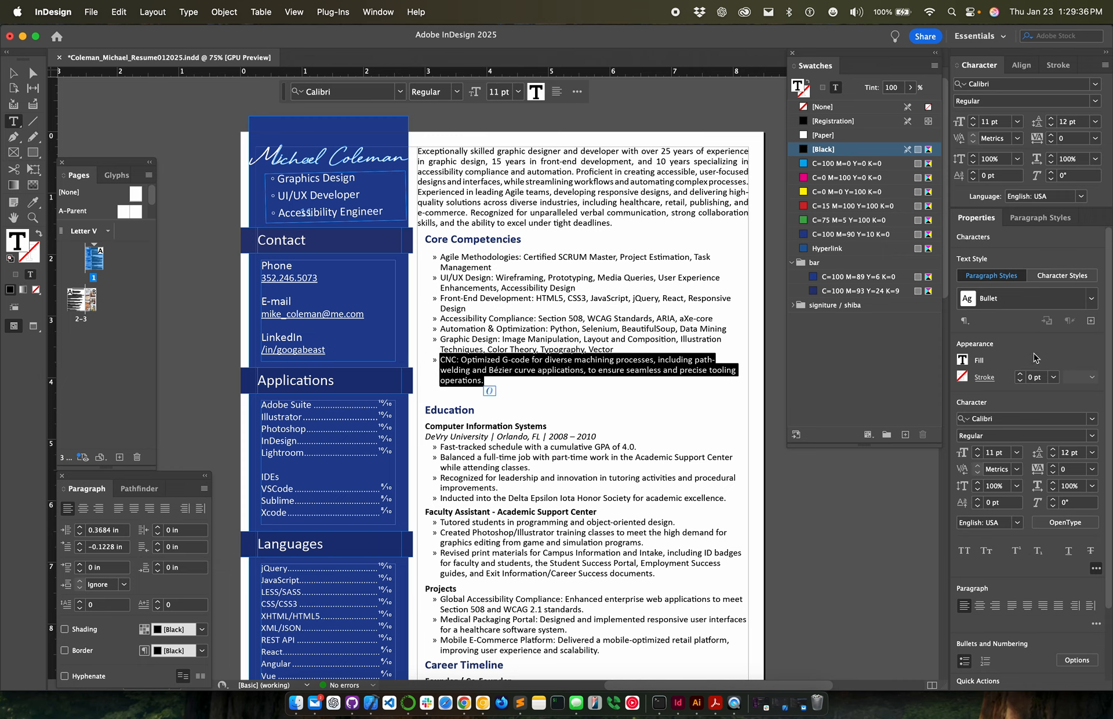
click(1051, 118)
click(1051, 119)
click(1051, 119)
click(1051, 118)
click(1052, 119)
click(1052, 119)
click(1052, 119)
click(1052, 119)
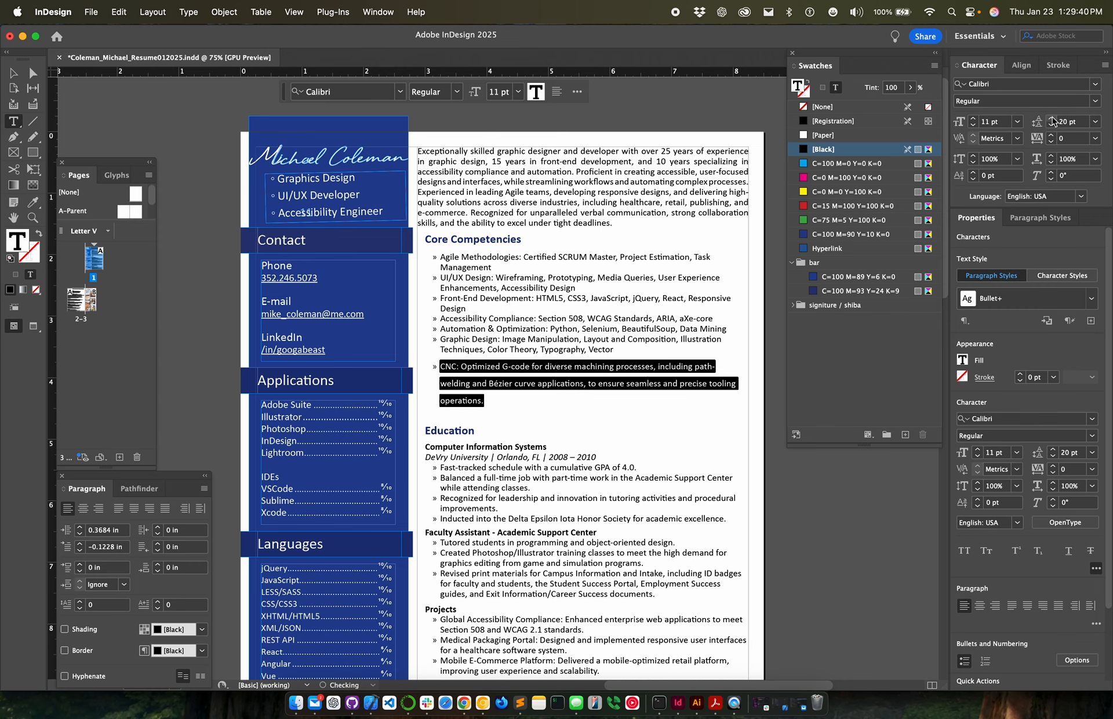
Step: Undo the last seven leading increases on the CNC bullet
key(super+z)
key(super+z)
key(super+z)
key(super+z)
key(super+z)
key(super+z)
key(super+z)
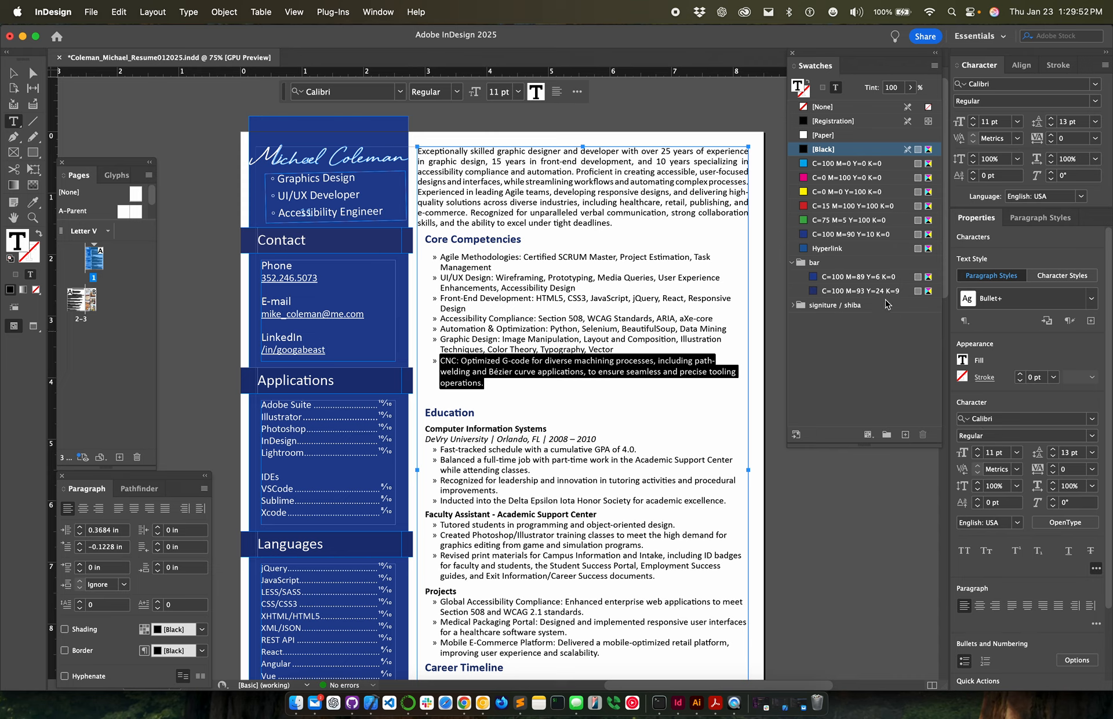
click(378, 12)
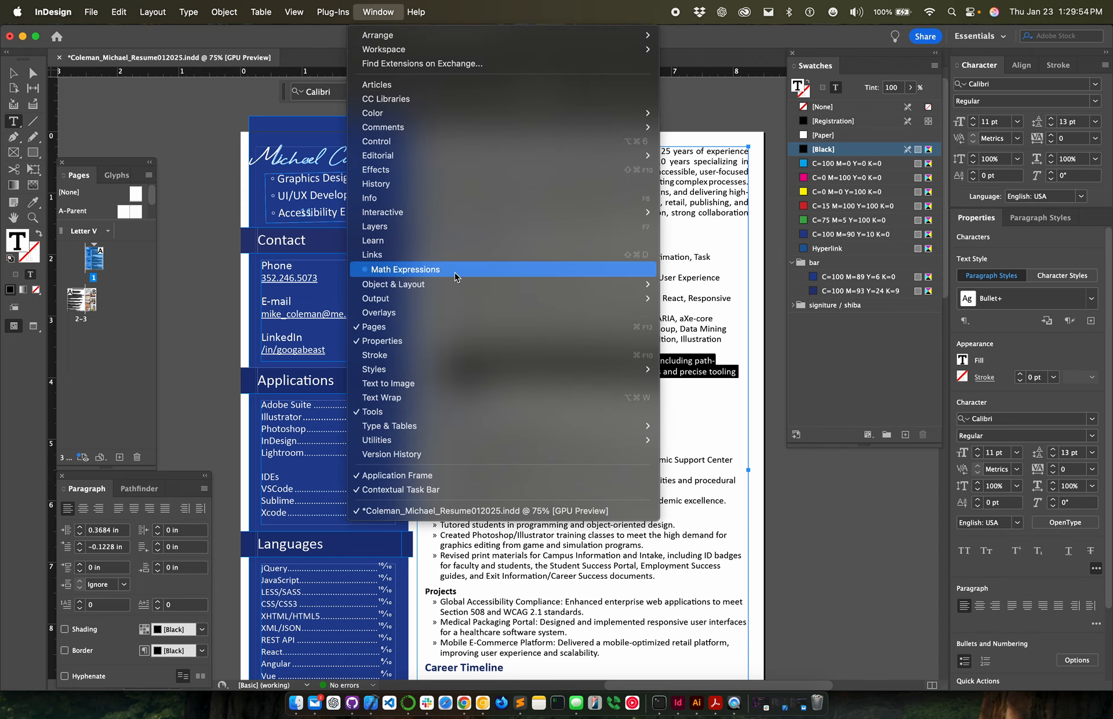
mouse_move(626, 429)
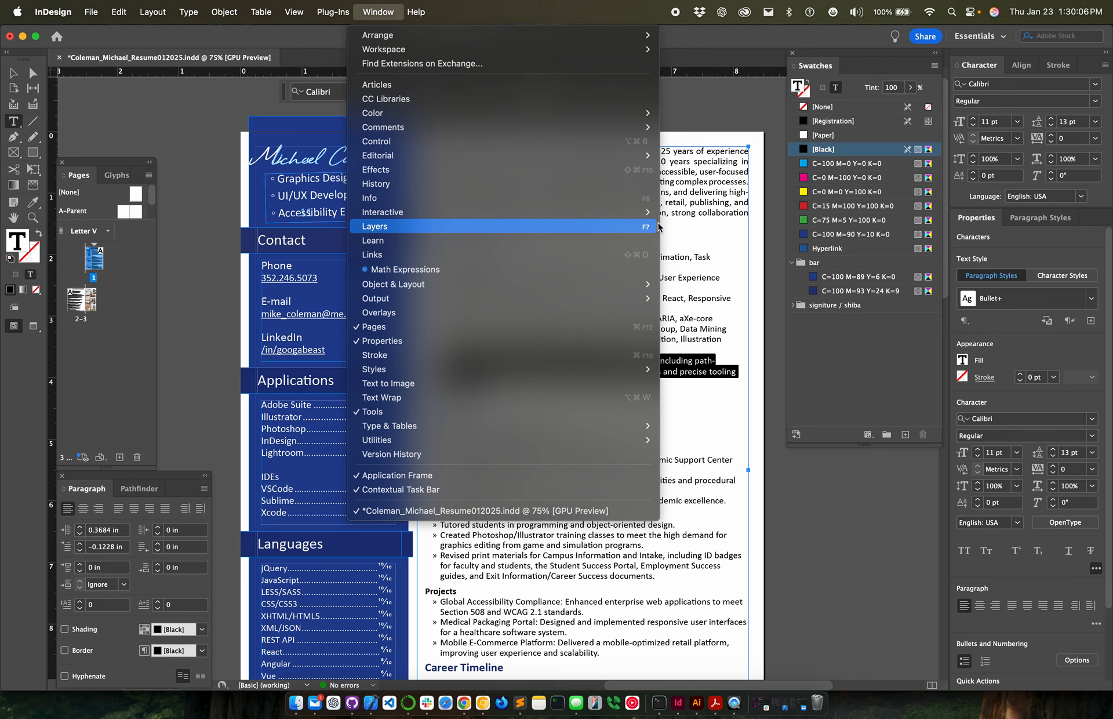
Step: Draw a text frame about 2 by 1.7 inches on the pasteboard beside the page's header, and enter the placeholder text "etherherth"
click(8, 124)
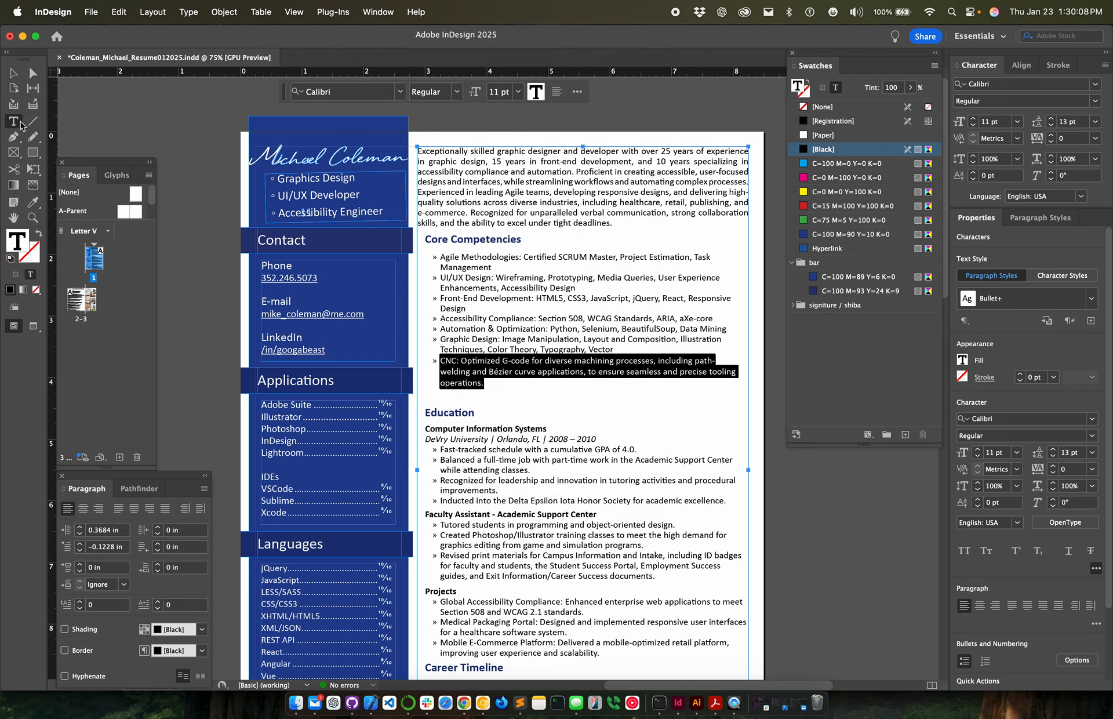
drag(110, 104, 236, 208)
text(ether)
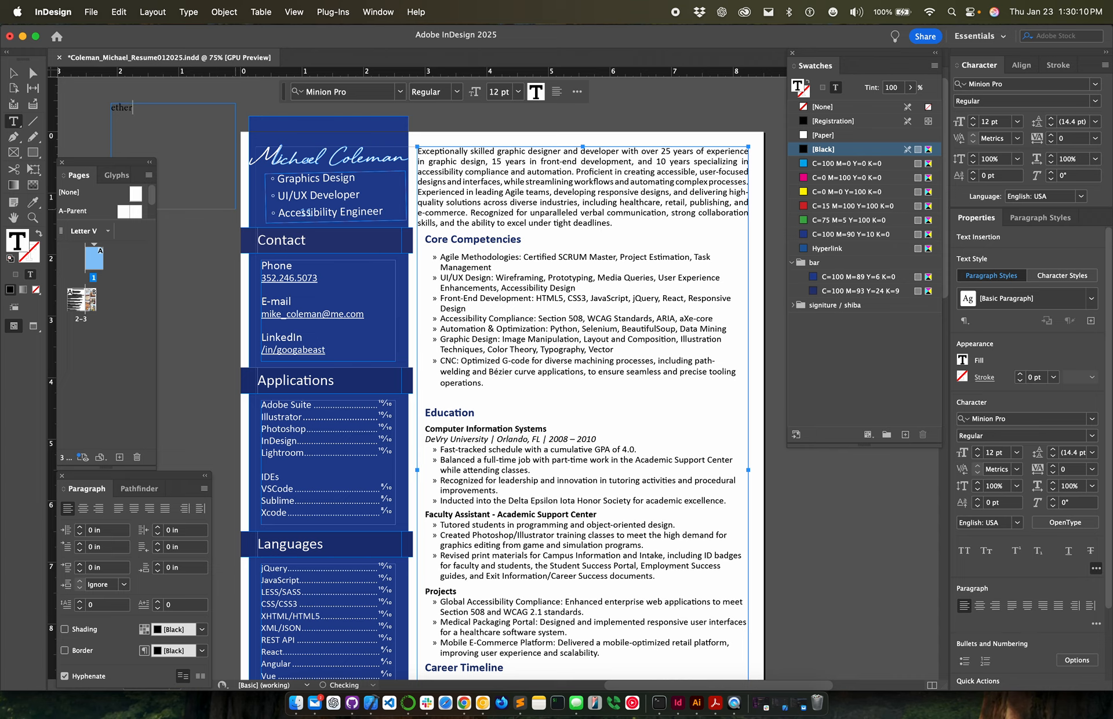
Step: Format all of the placeholder text in the pasteboard frame as Calibri at 24 pt
key(super+a)
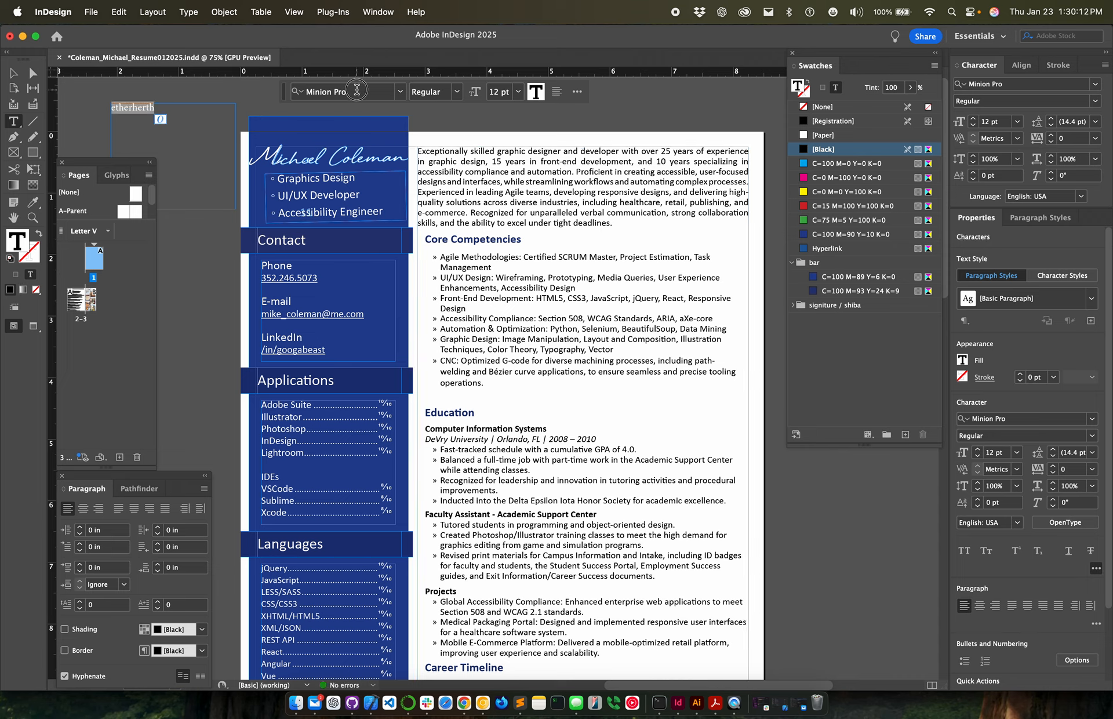
click(358, 93)
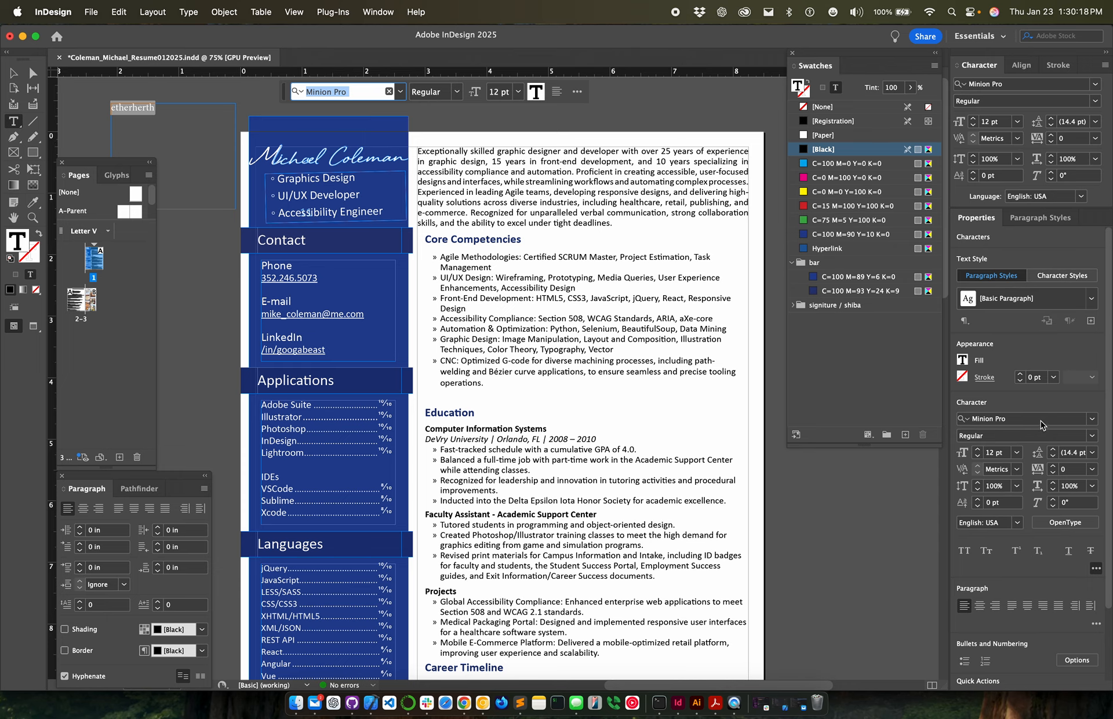
click(1093, 419)
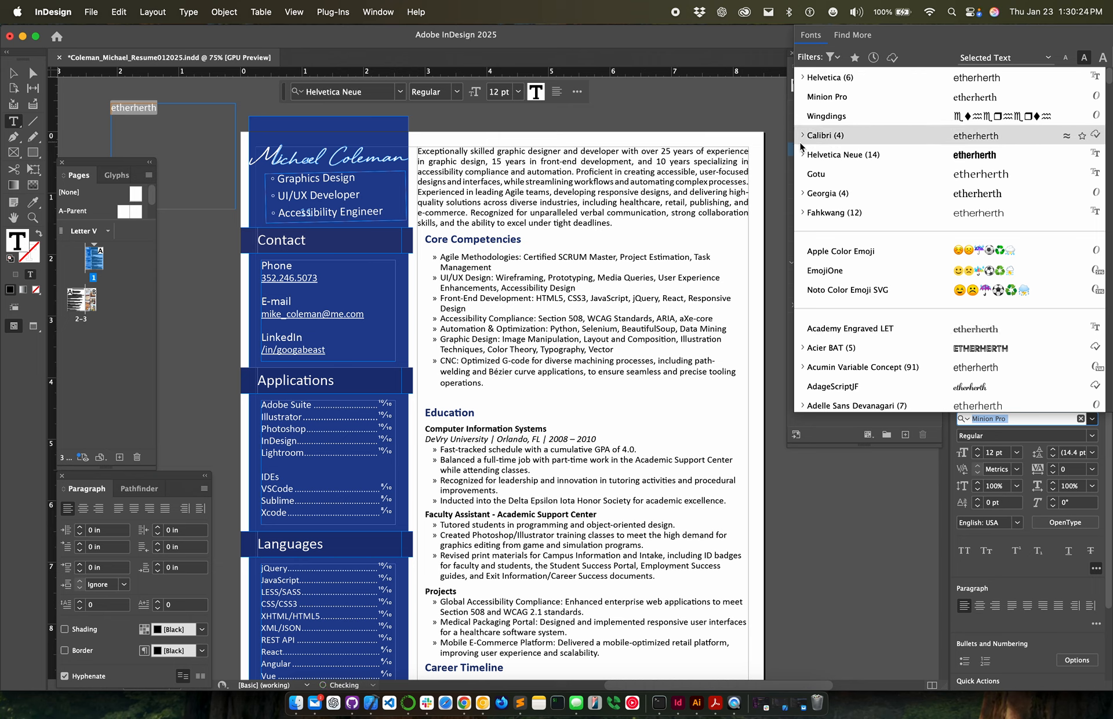
click(853, 143)
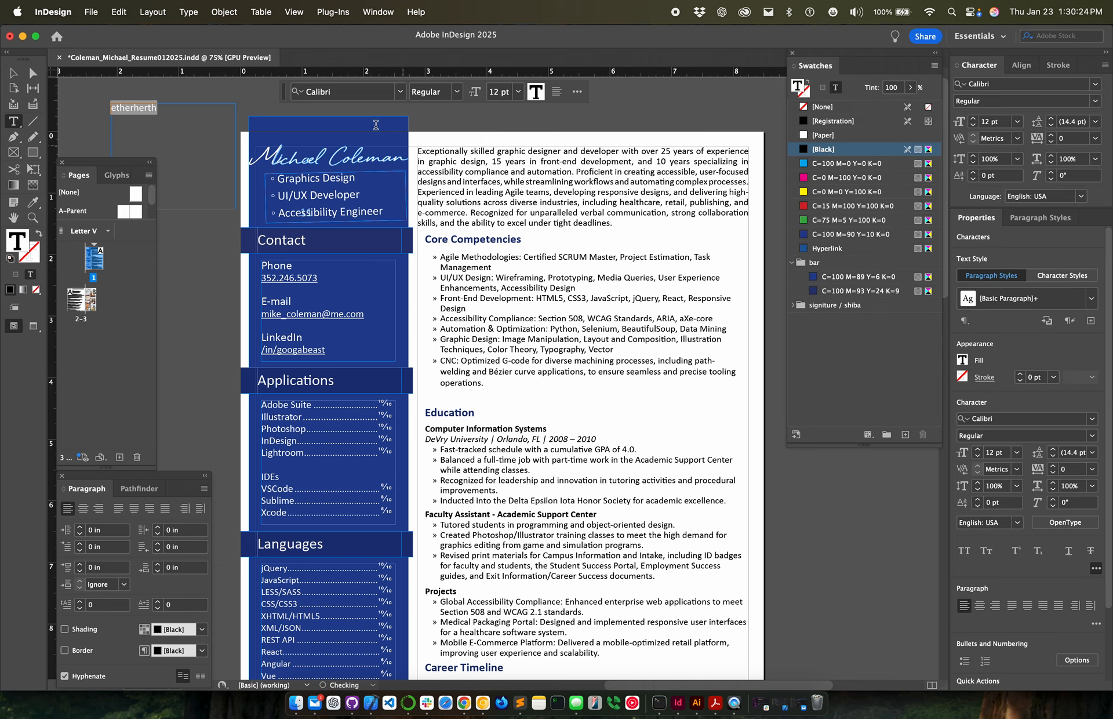
click(519, 92)
click(509, 234)
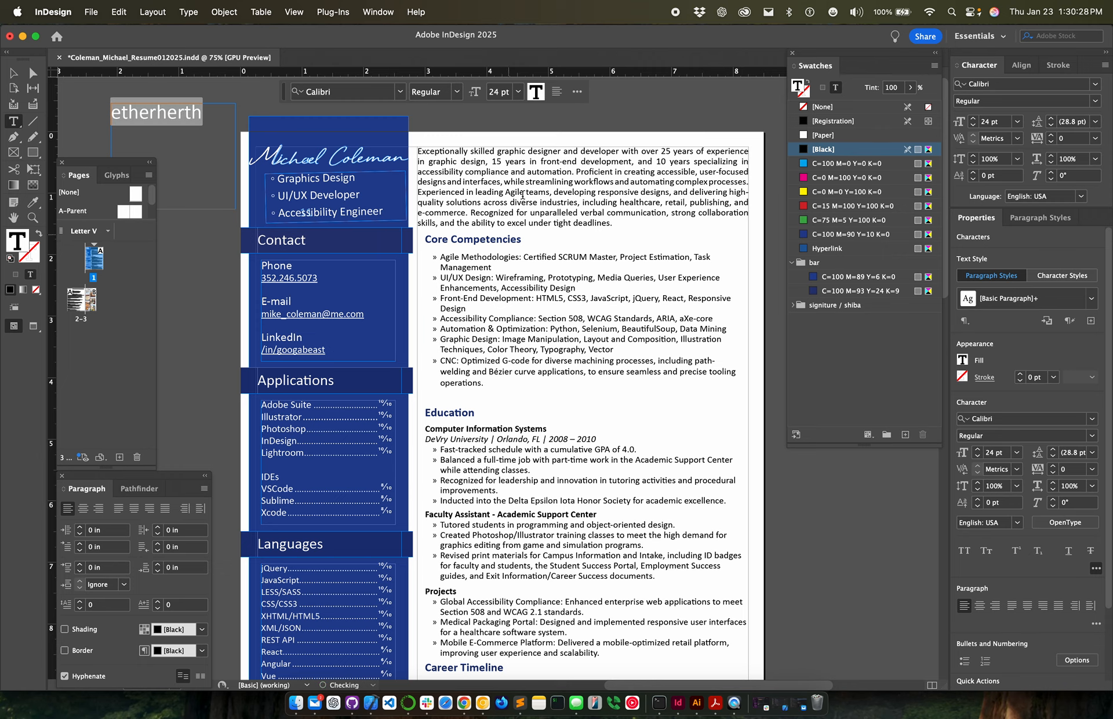
Step: Try setting the placeholder text's fill color to RGB 23, 23, 23 in the Color Picker
click(536, 92)
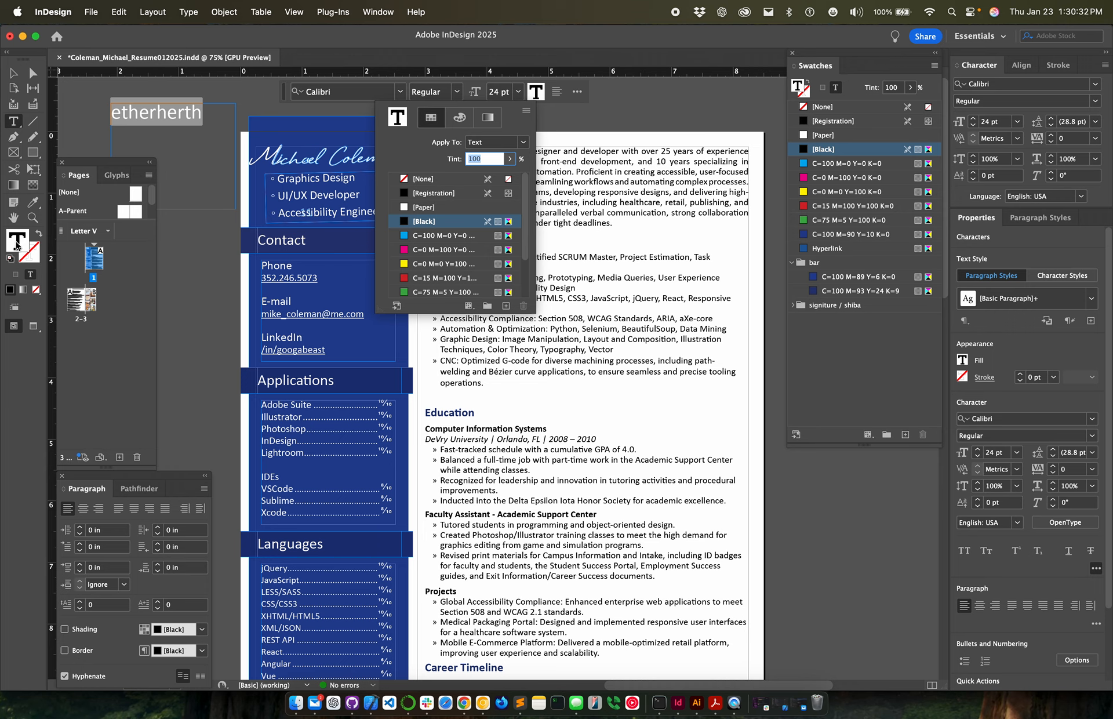
double_click(17, 246)
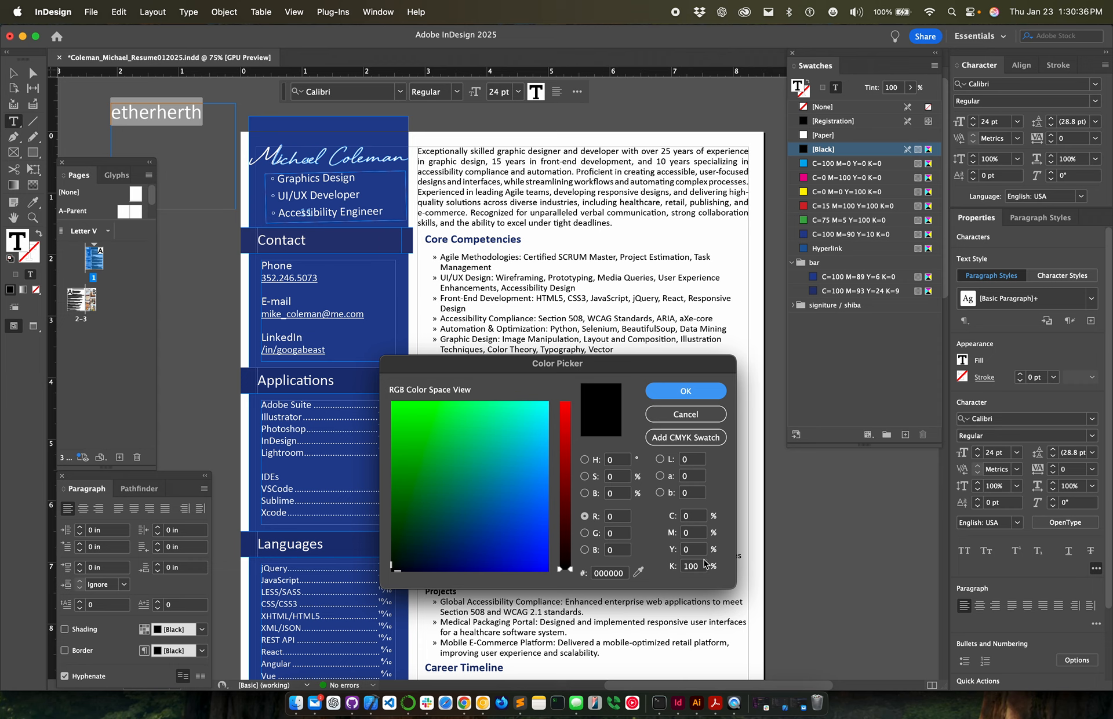
click(617, 520)
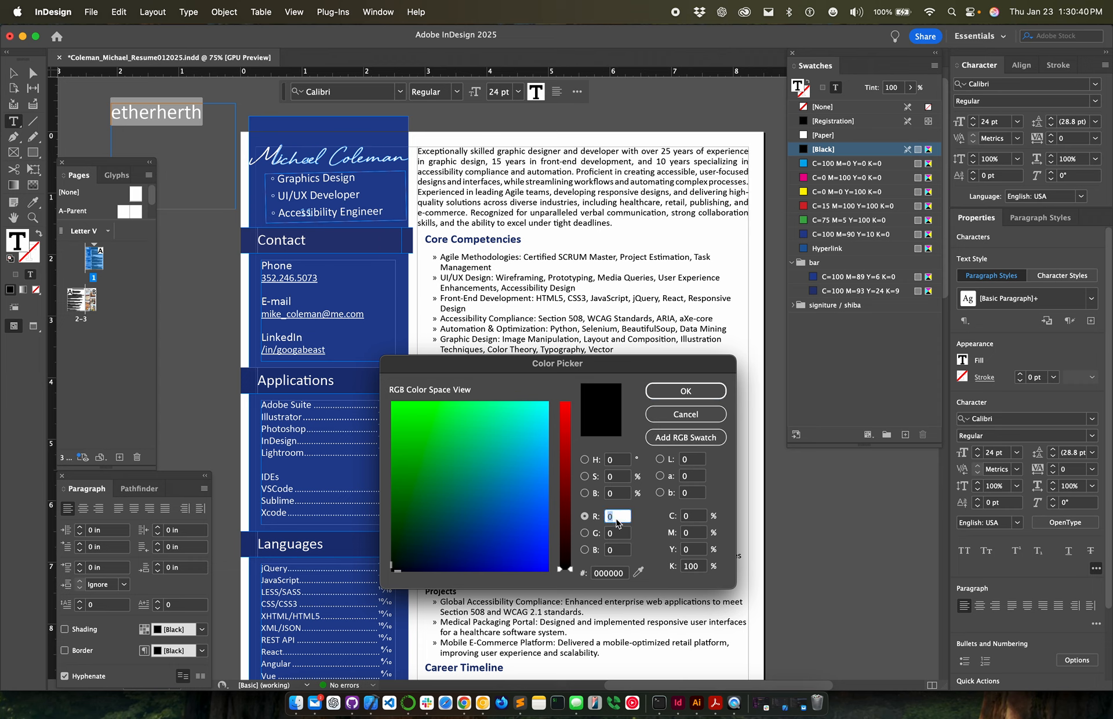
text(23)
key(Tab)
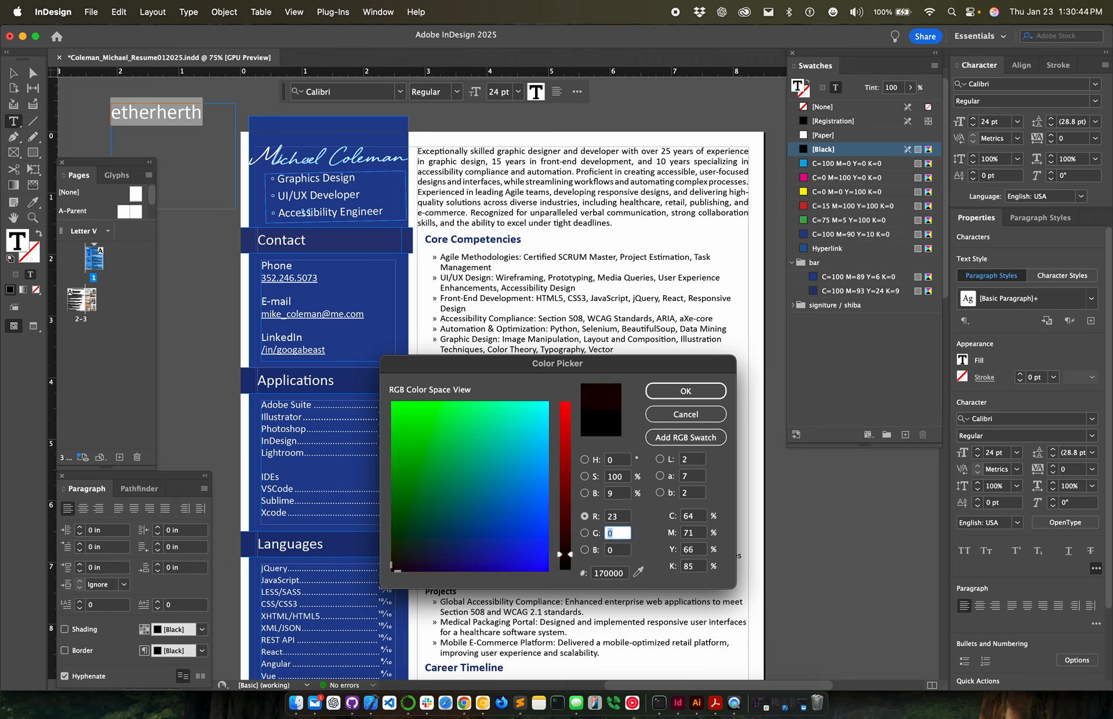
text(23)
key(Tab)
key(Tab)
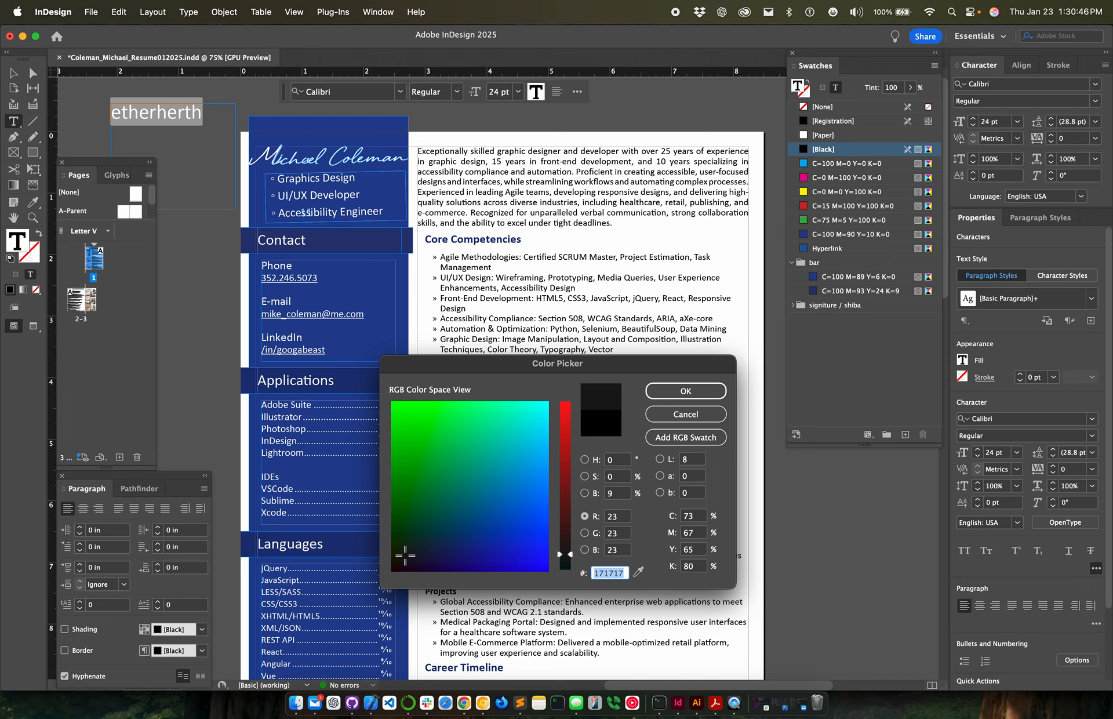
Step: Compare the picked color's RGB and CMYK values and their swatch options, and close the Color Picker without applying the color
click(691, 515)
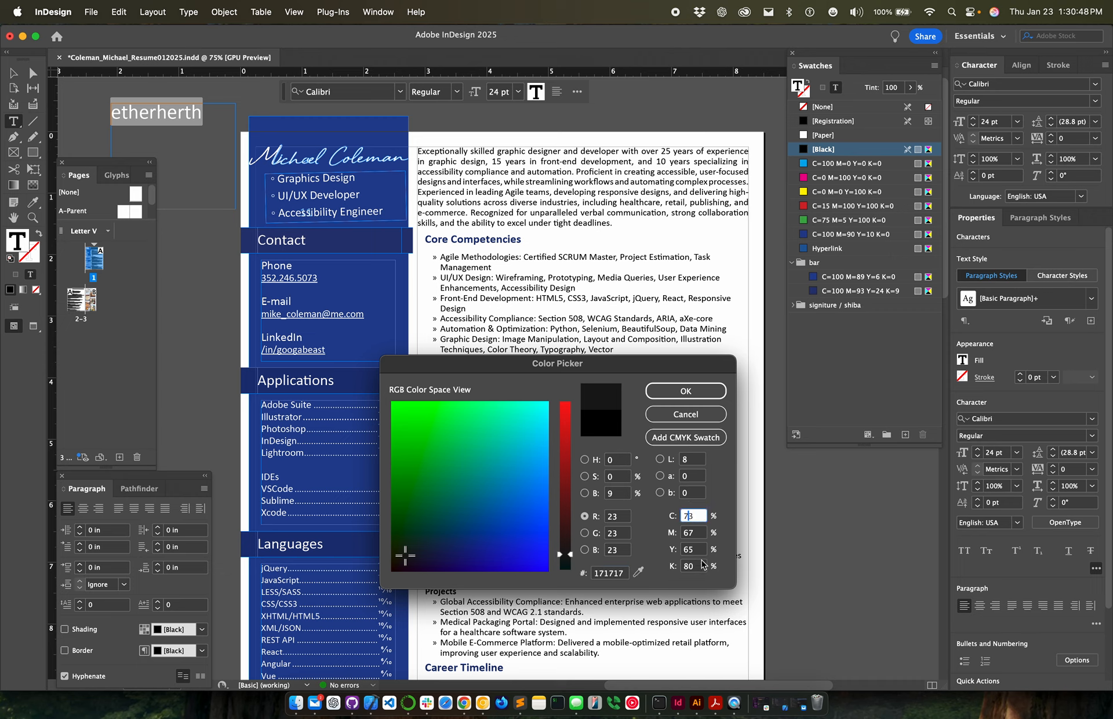
click(620, 530)
click(704, 533)
click(626, 533)
click(691, 532)
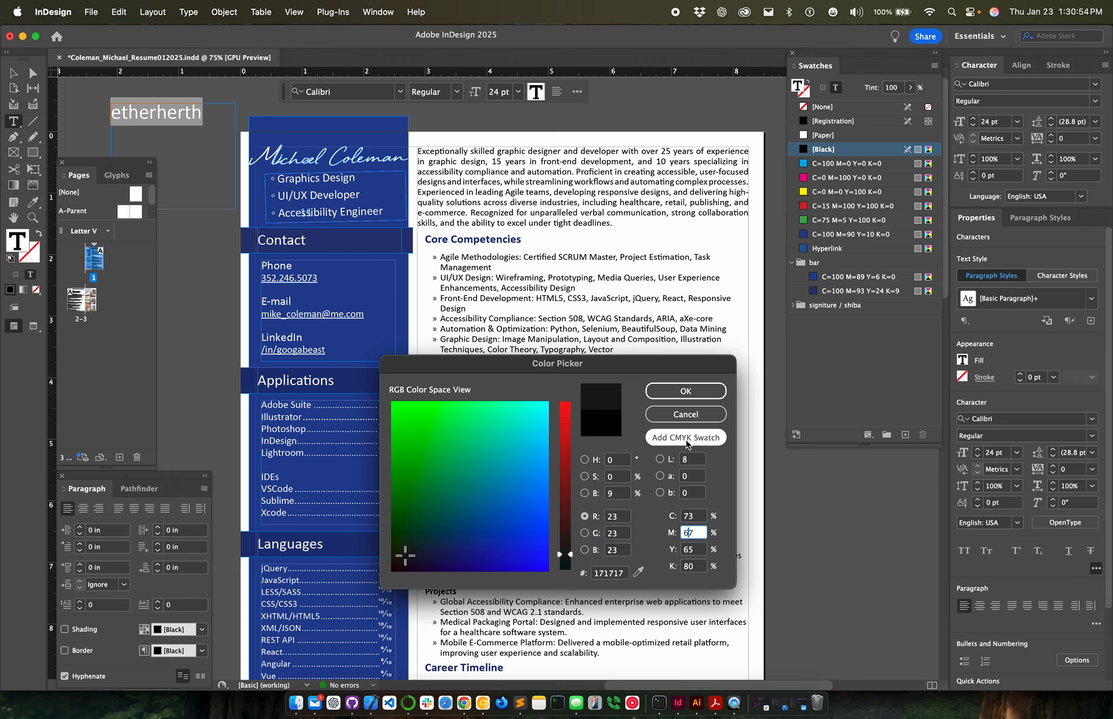
click(686, 414)
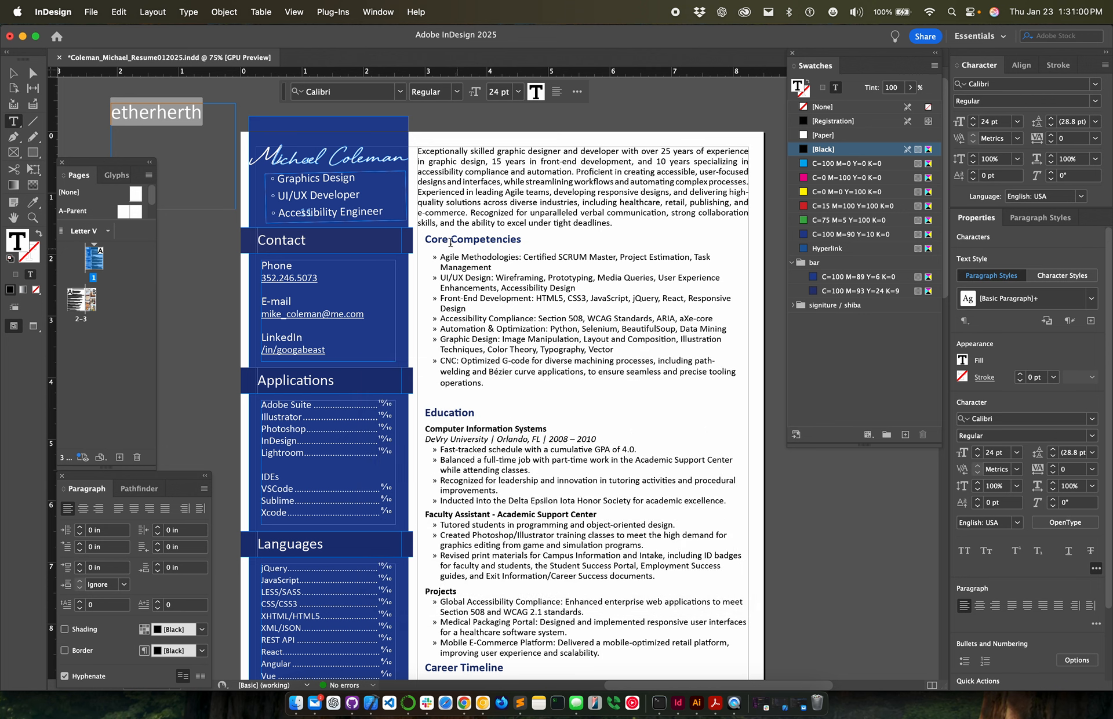
Step: Check the text color of the Core Competencies heading and delete the placeholder text frame from the pasteboard
drag(424, 240, 537, 239)
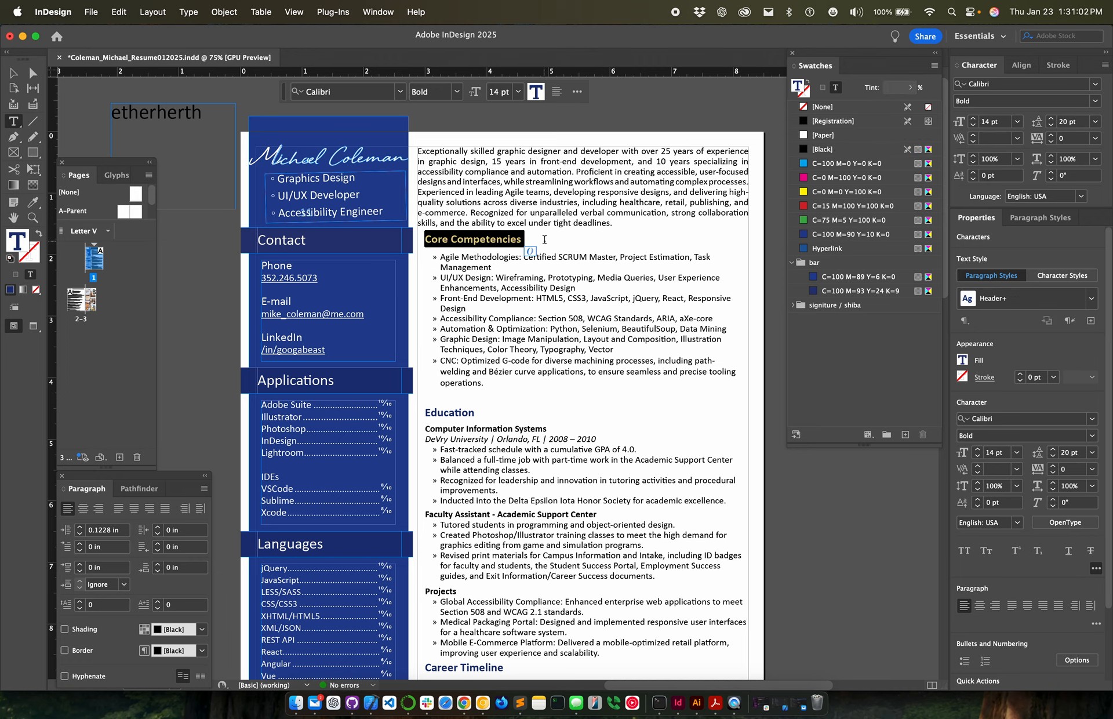
click(530, 318)
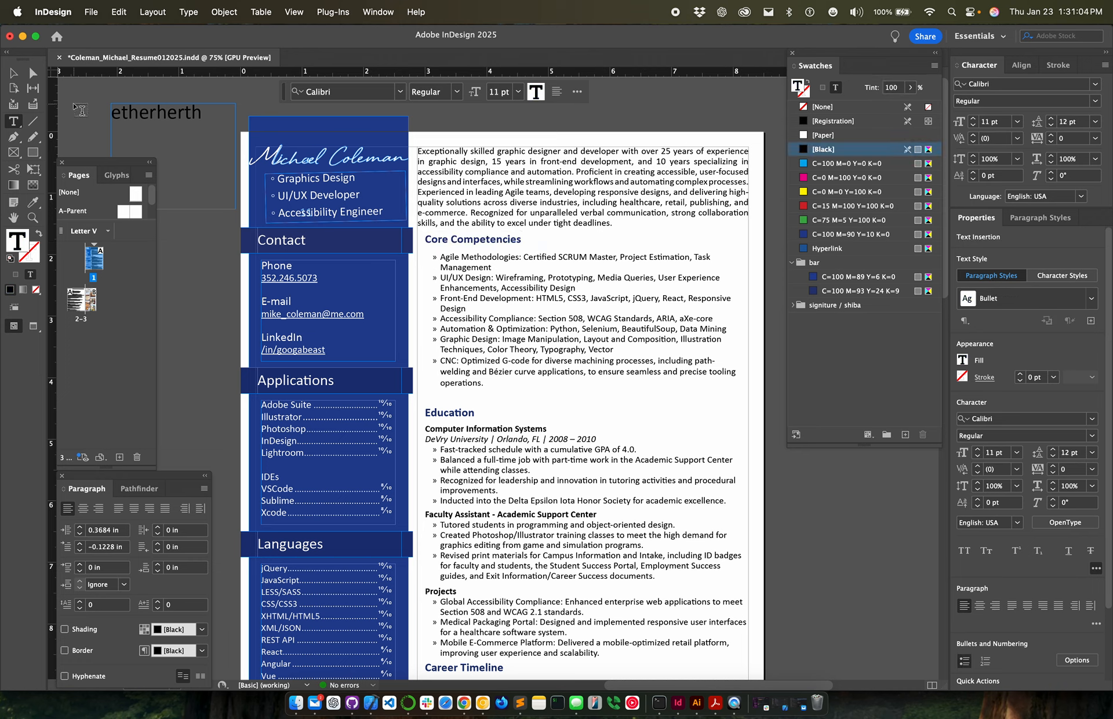
click(14, 73)
click(139, 135)
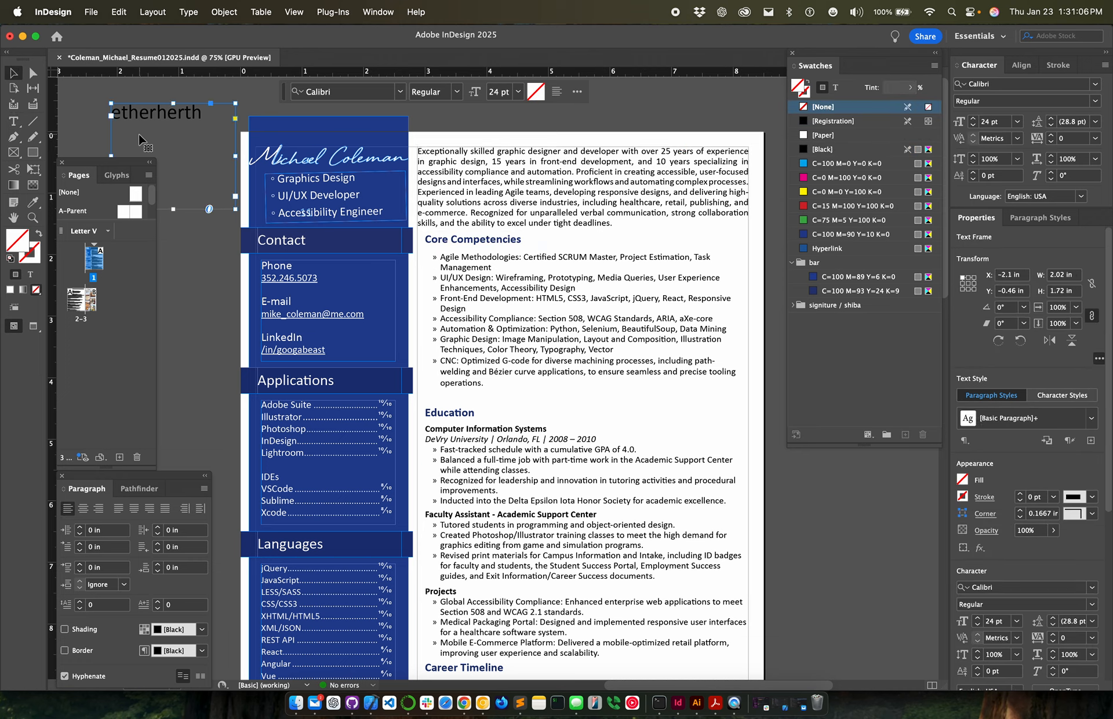
key(Delete)
scroll(505, 237, left, 3)
scroll(505, 238, down, 2)
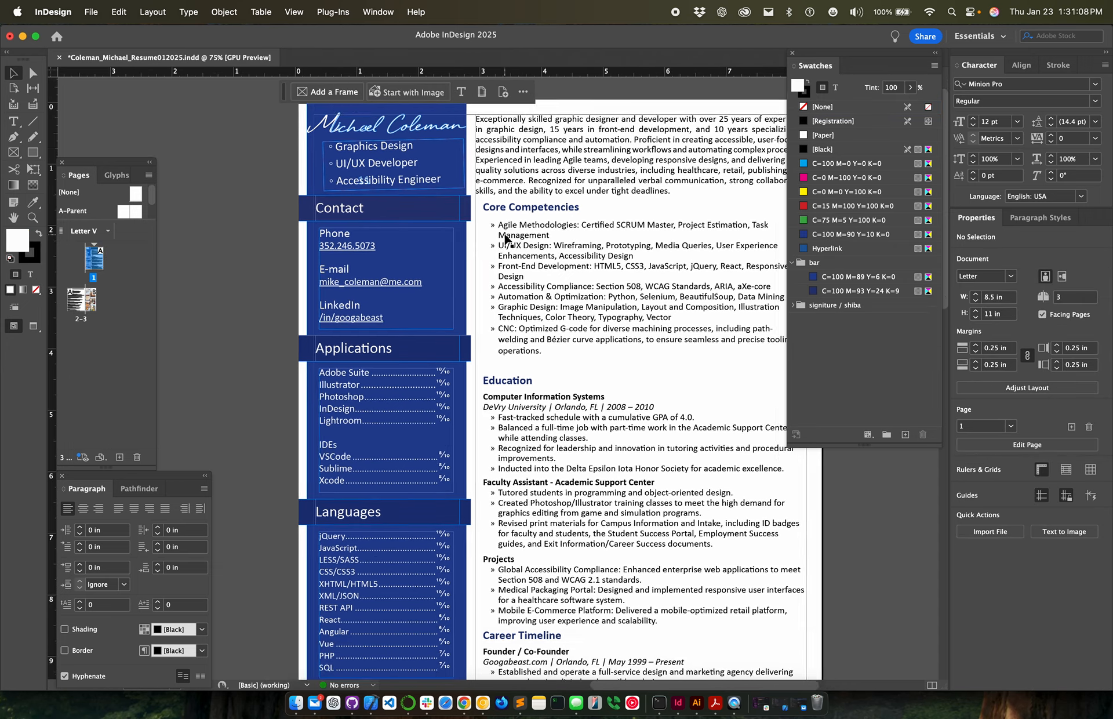
Step: Show the Tabs ruler for the text frame that holds the resume's main body
scroll(505, 237, right, 3)
scroll(504, 238, up, 1)
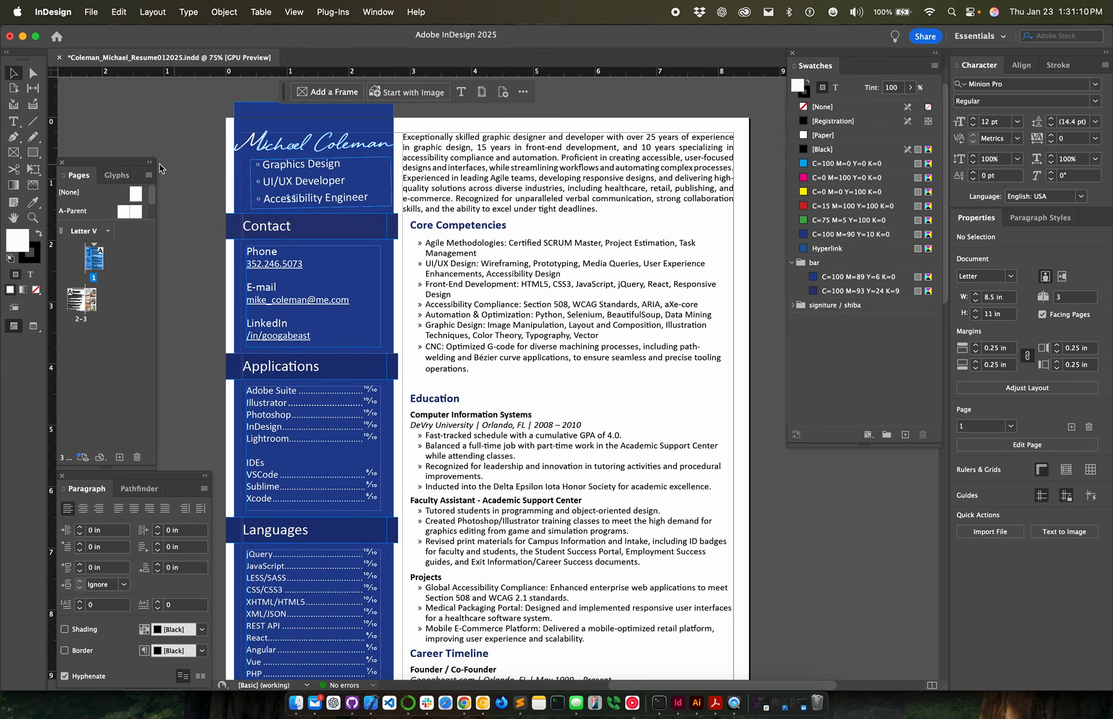
drag(52, 152, 417, 161)
click(493, 274)
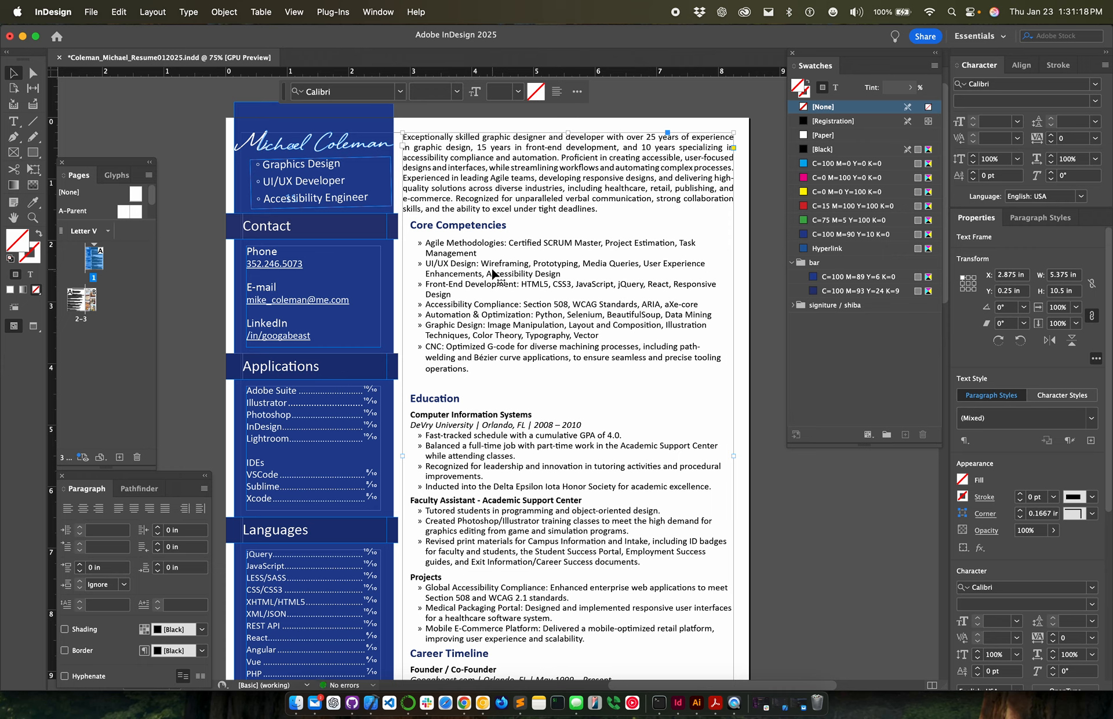
click(189, 13)
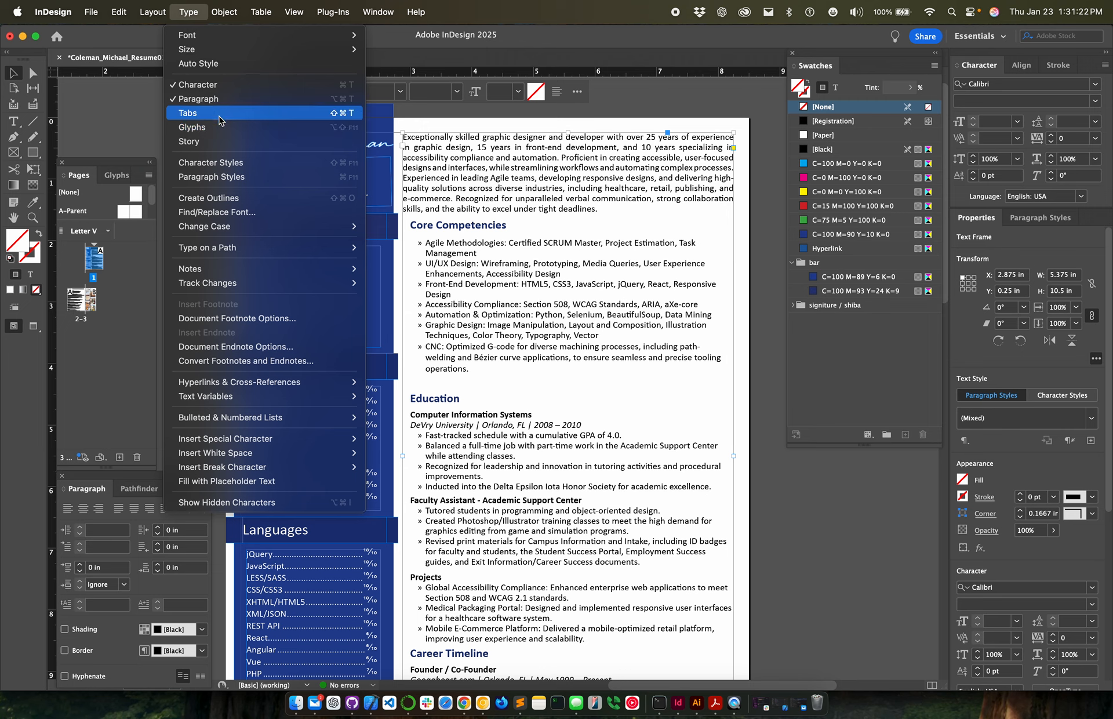
click(219, 113)
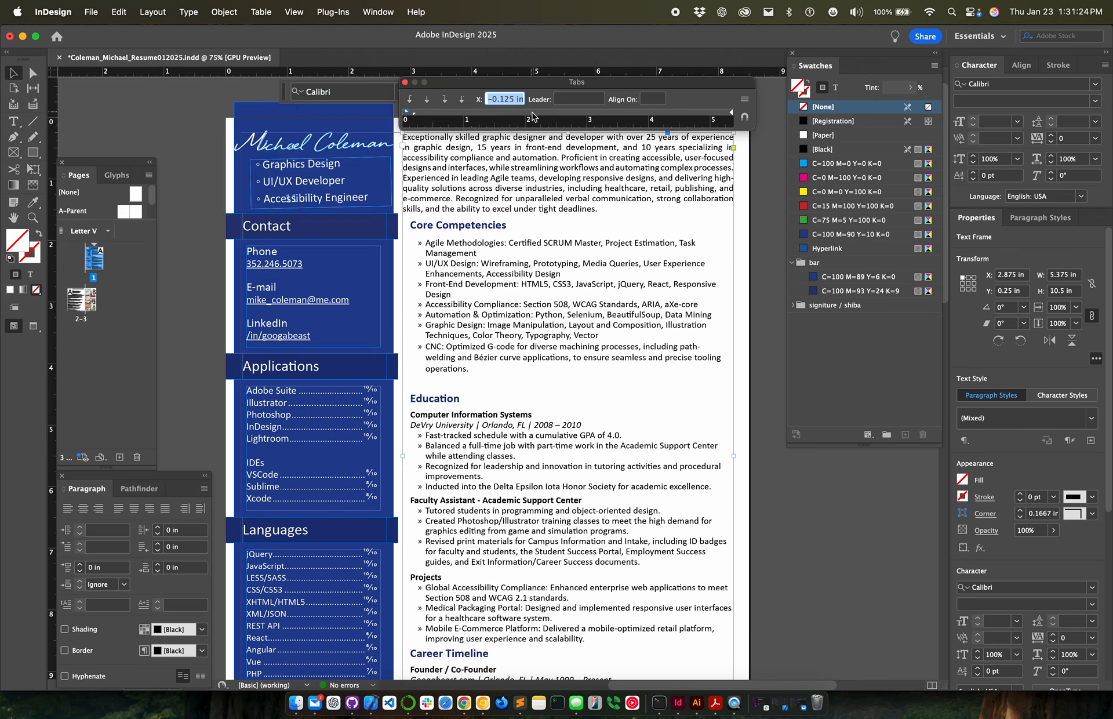
Step: Align the Tabs ruler above the Applications list and examine the tab settings of its dot leaders
double_click(327, 394)
click(301, 389)
drag(301, 389, 342, 391)
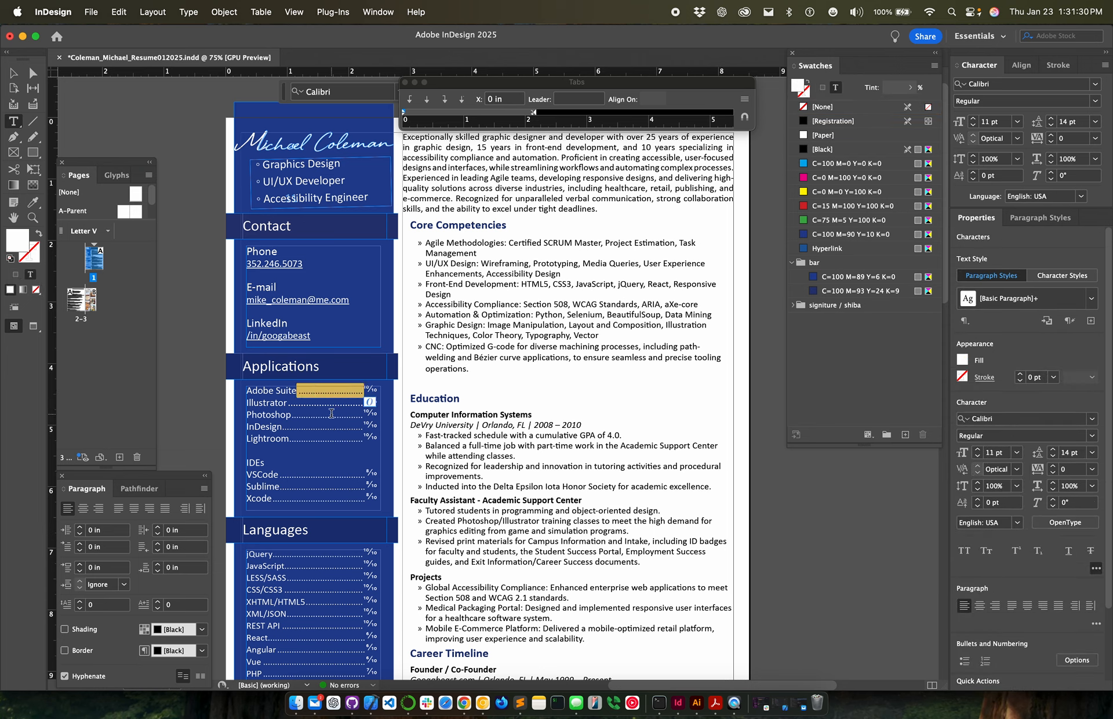
click(332, 411)
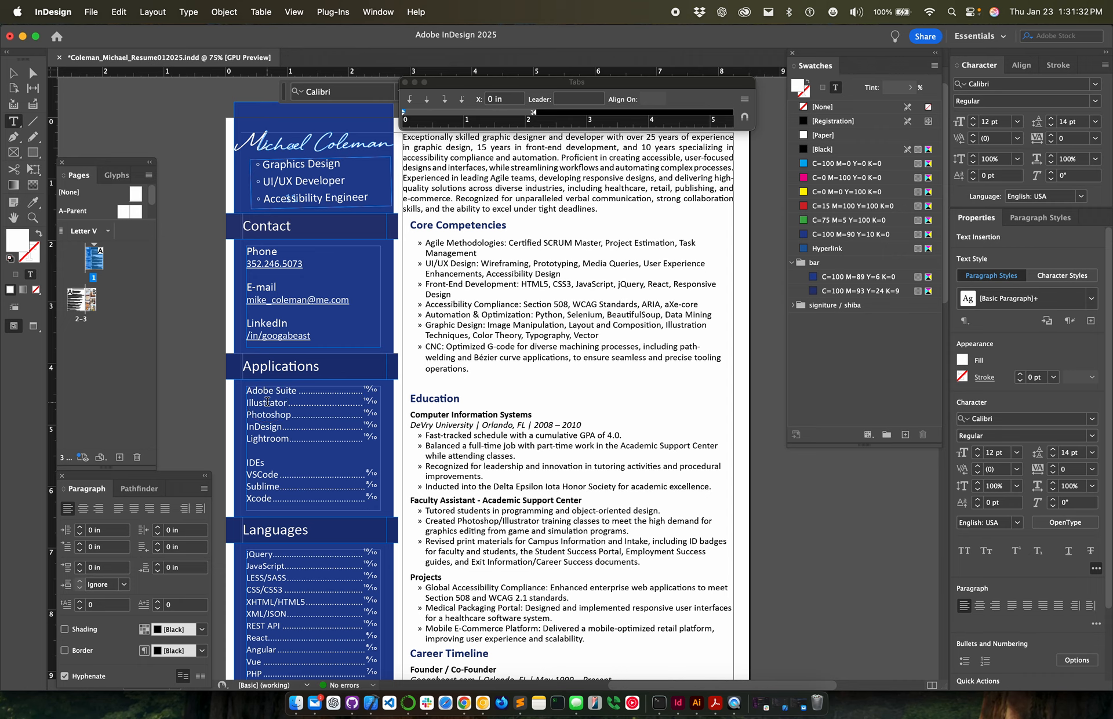
click(745, 118)
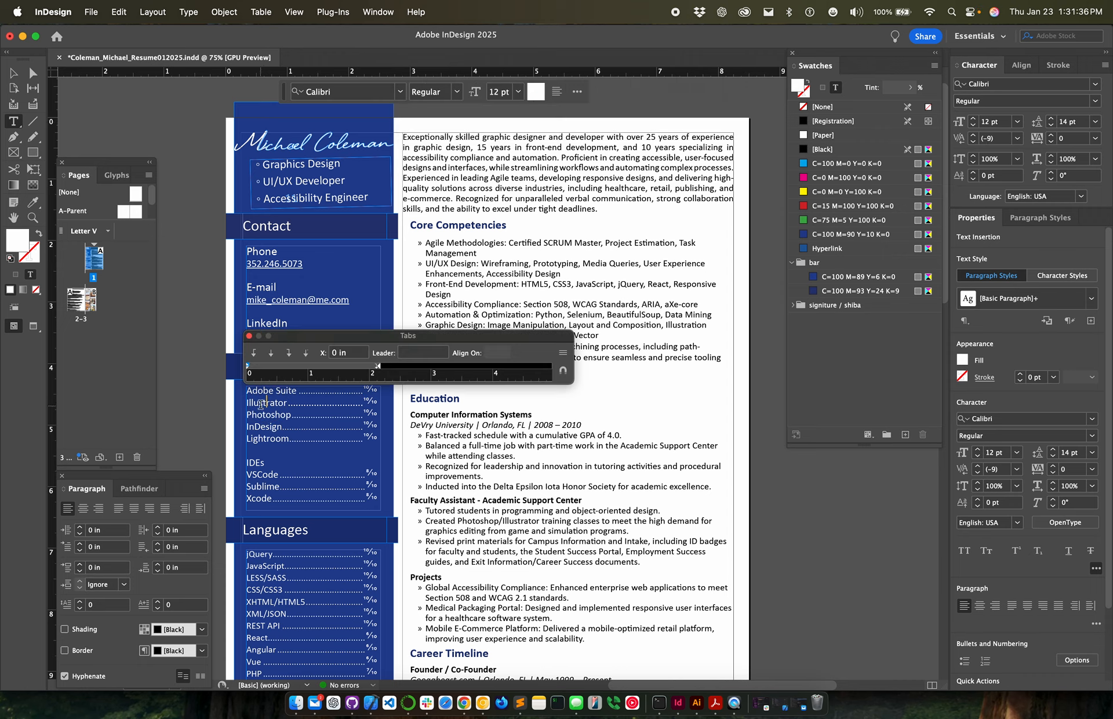
click(360, 401)
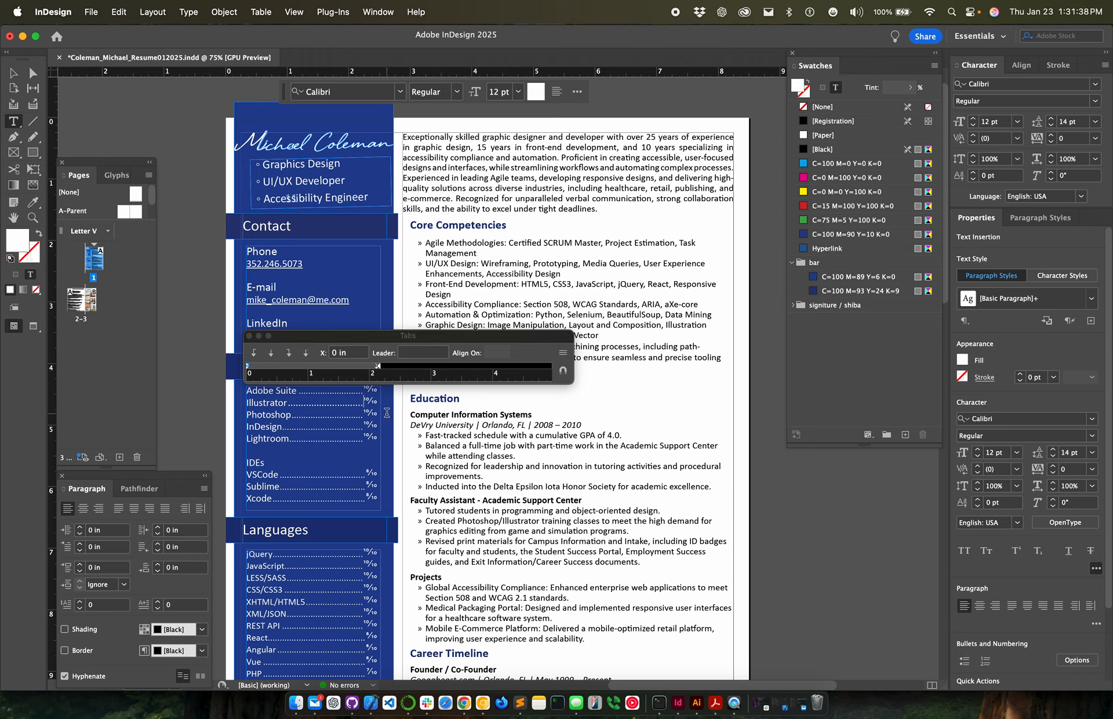
click(288, 402)
click(562, 352)
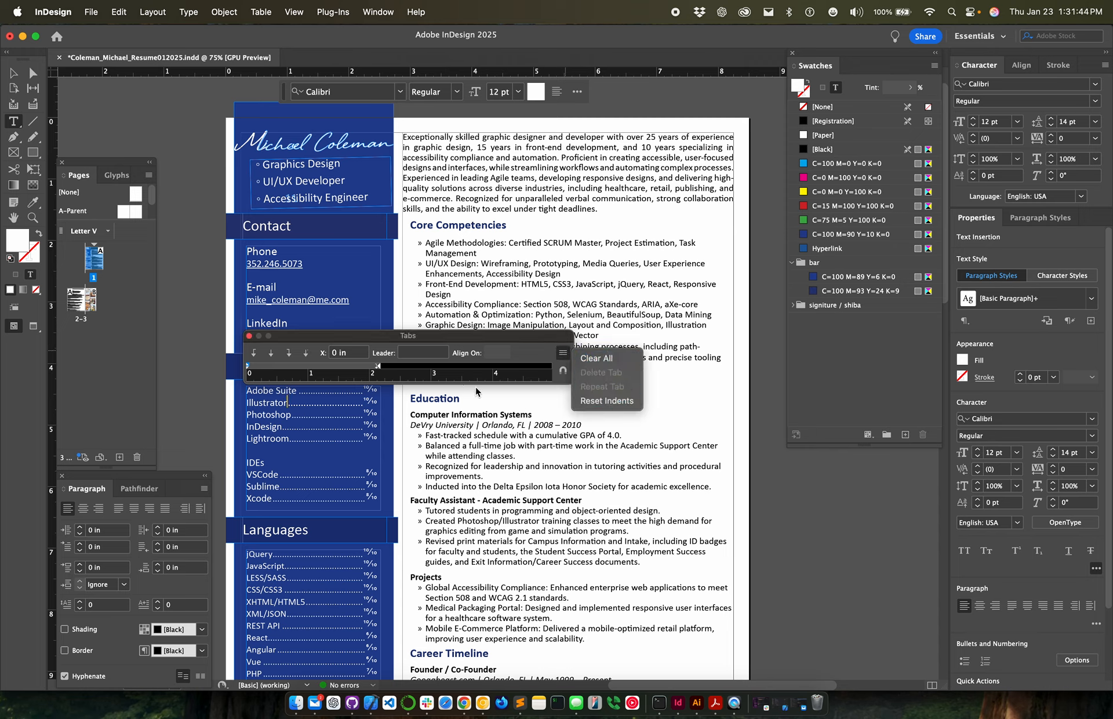
click(293, 458)
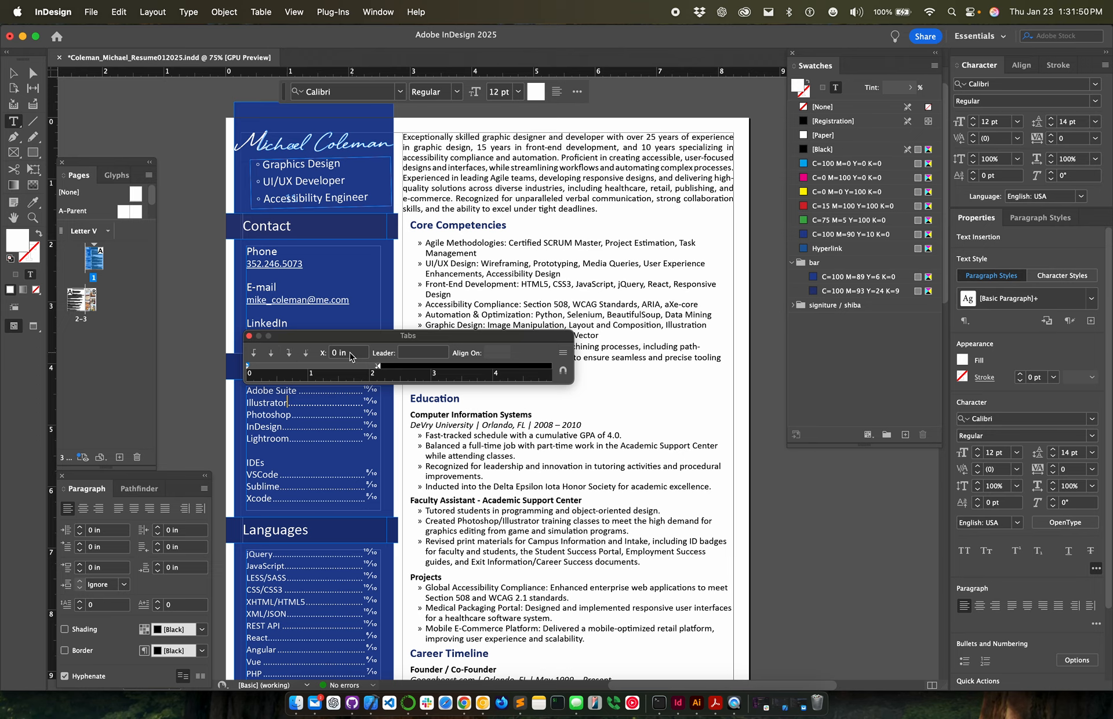
Step: Examine the tab and indent settings of the Core Competencies bullets
click(432, 281)
click(434, 254)
drag(434, 254, 452, 314)
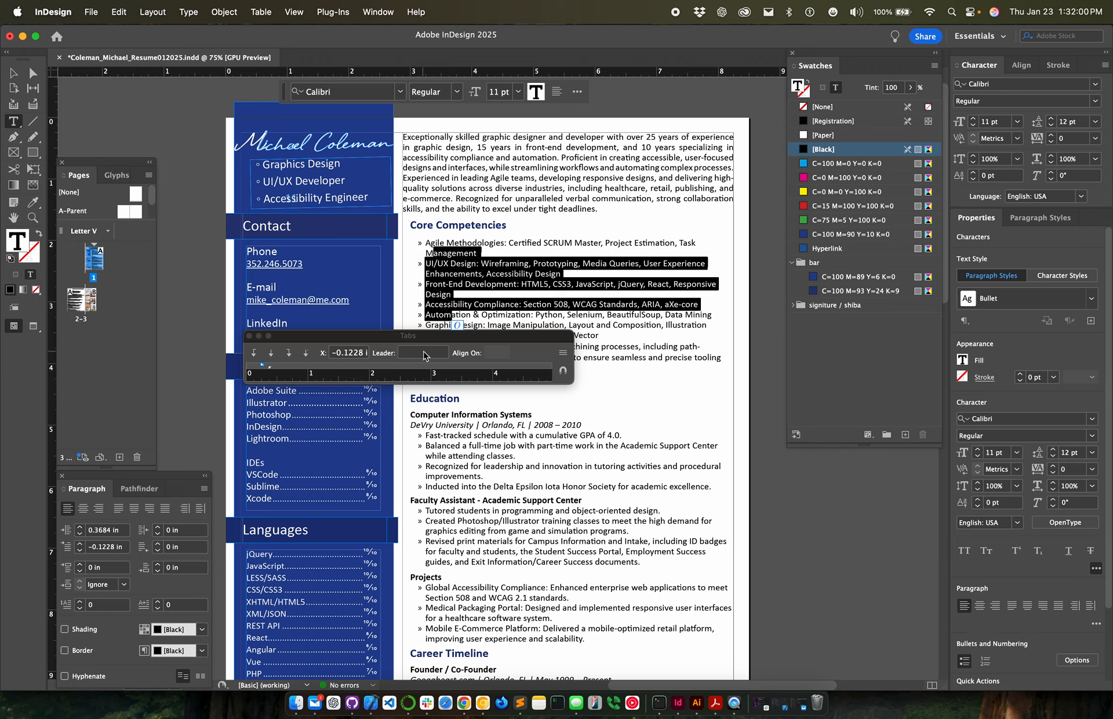
click(433, 281)
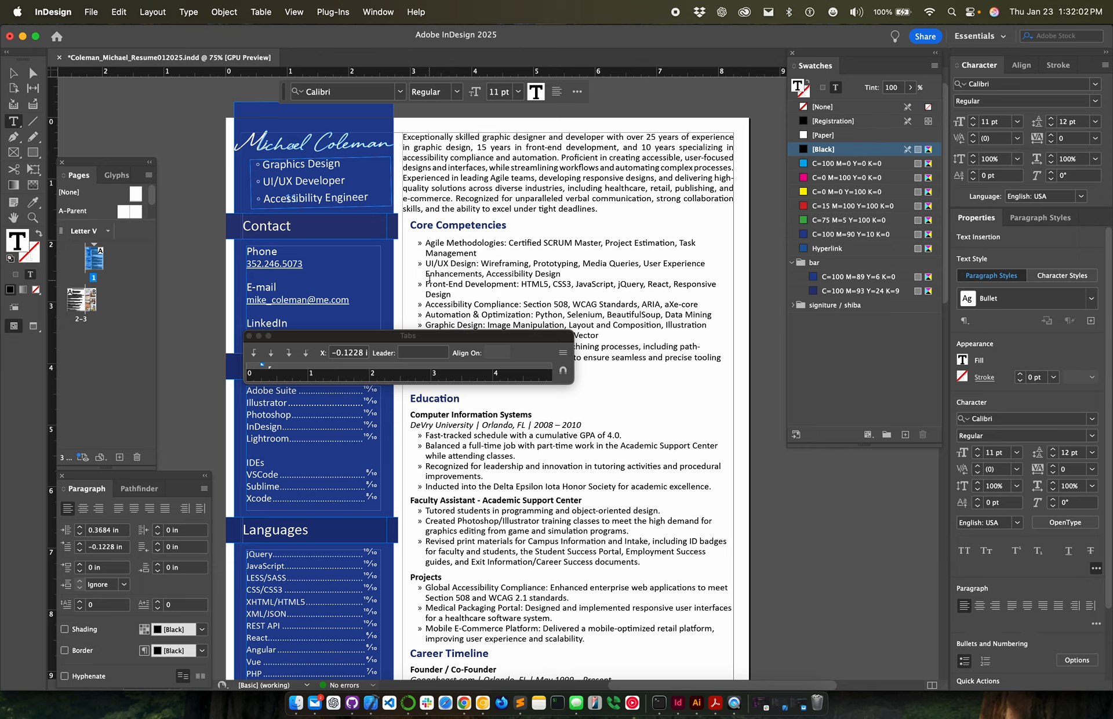
Step: Preview an asterisk bullet and left indents of 0.5 in and 0.375 in on the Front-End Development bullet, without applying the changes
click(1073, 660)
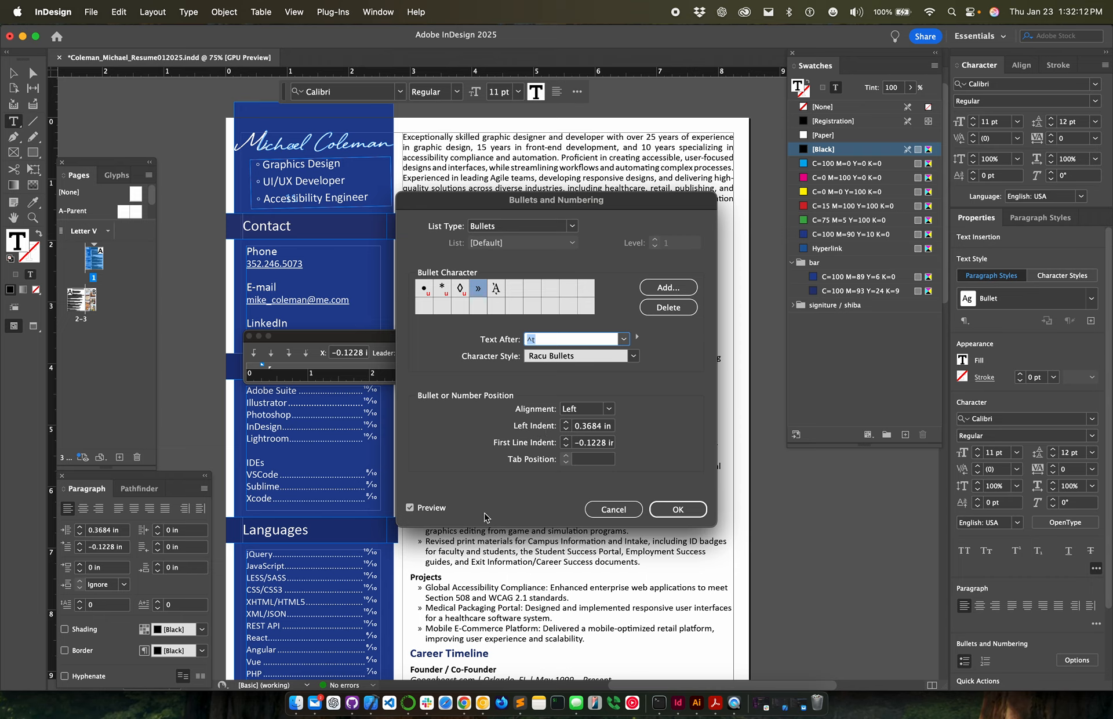
click(422, 513)
click(422, 513)
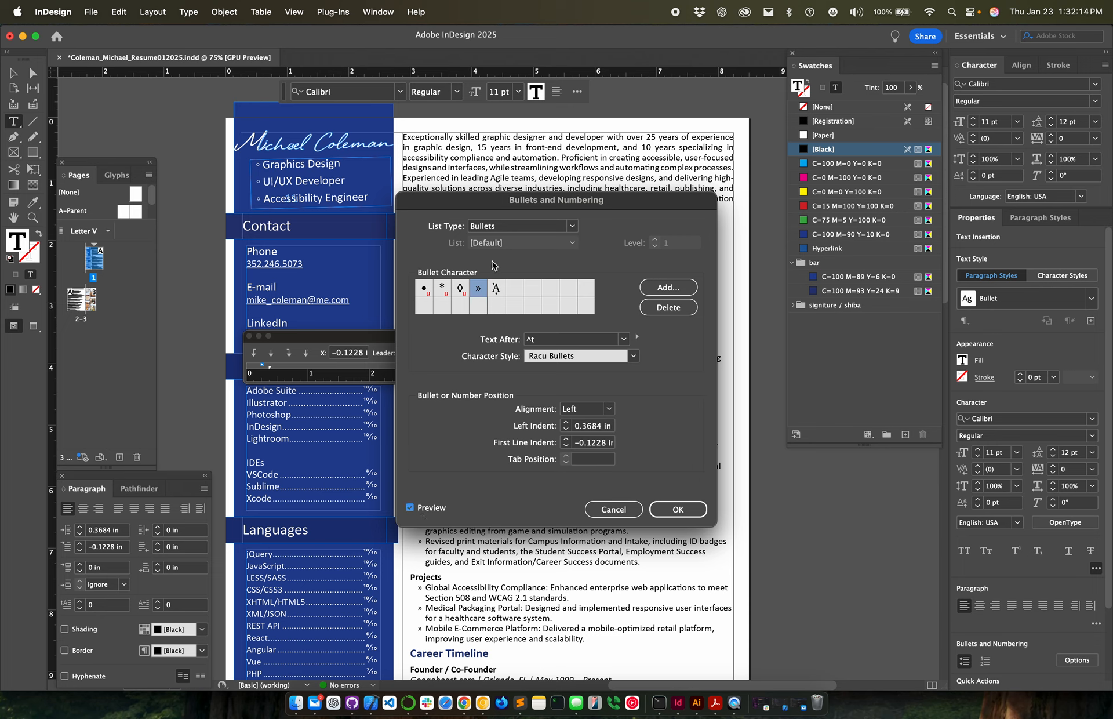
drag(538, 201, 689, 195)
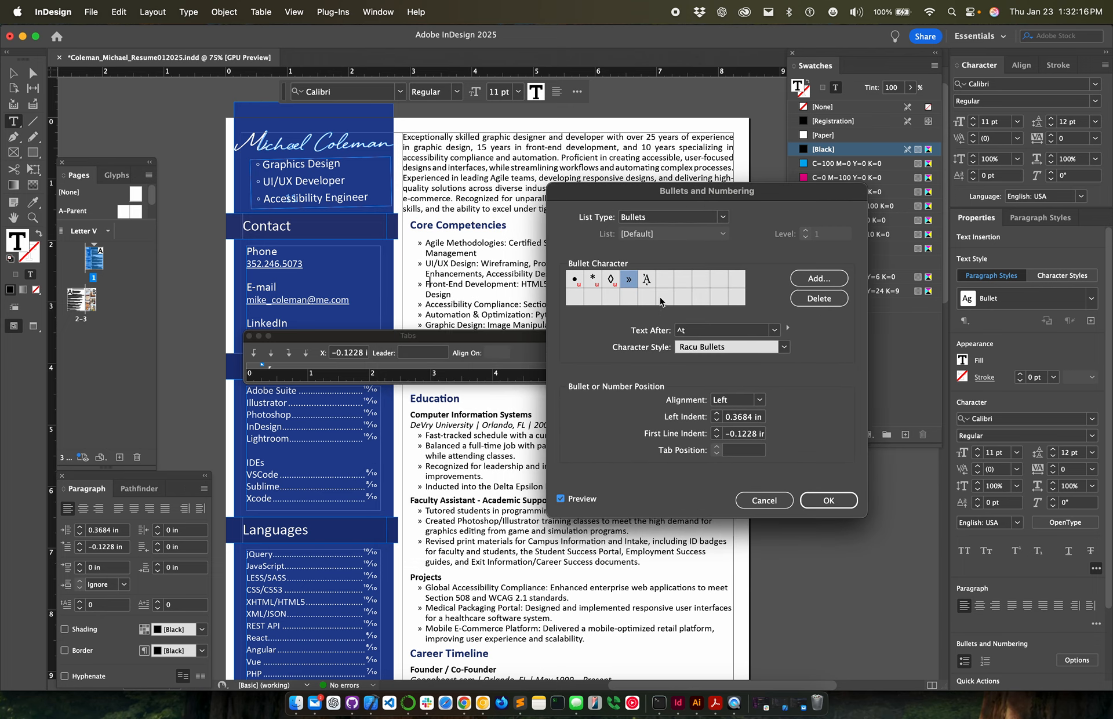
click(593, 279)
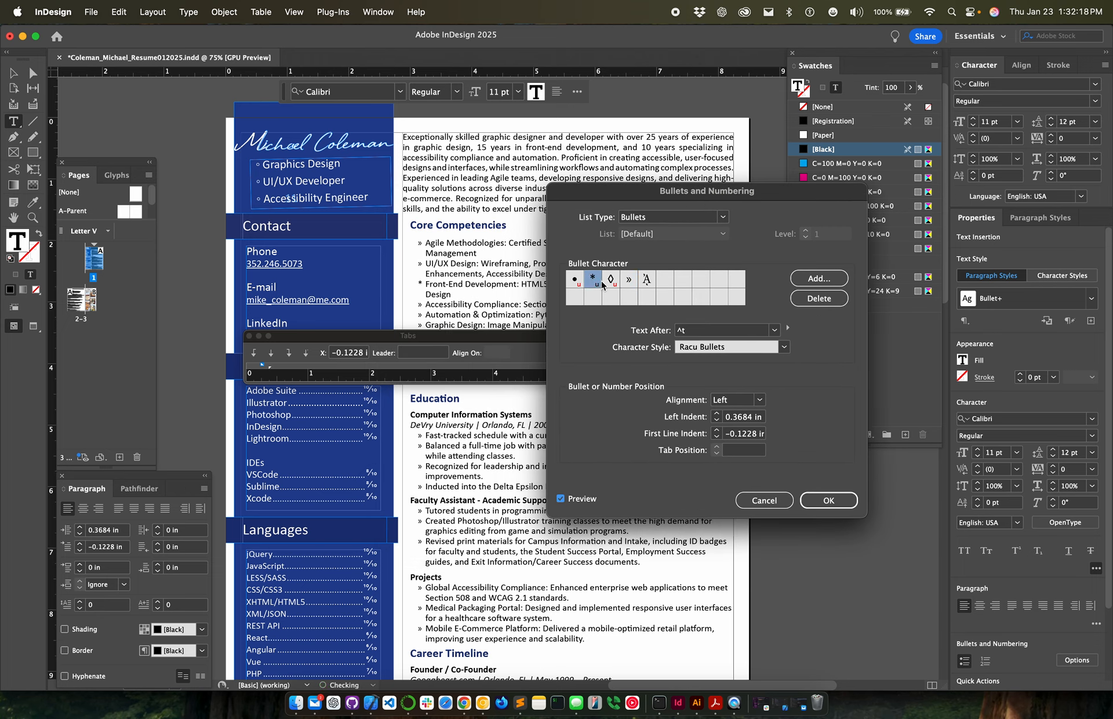
click(629, 283)
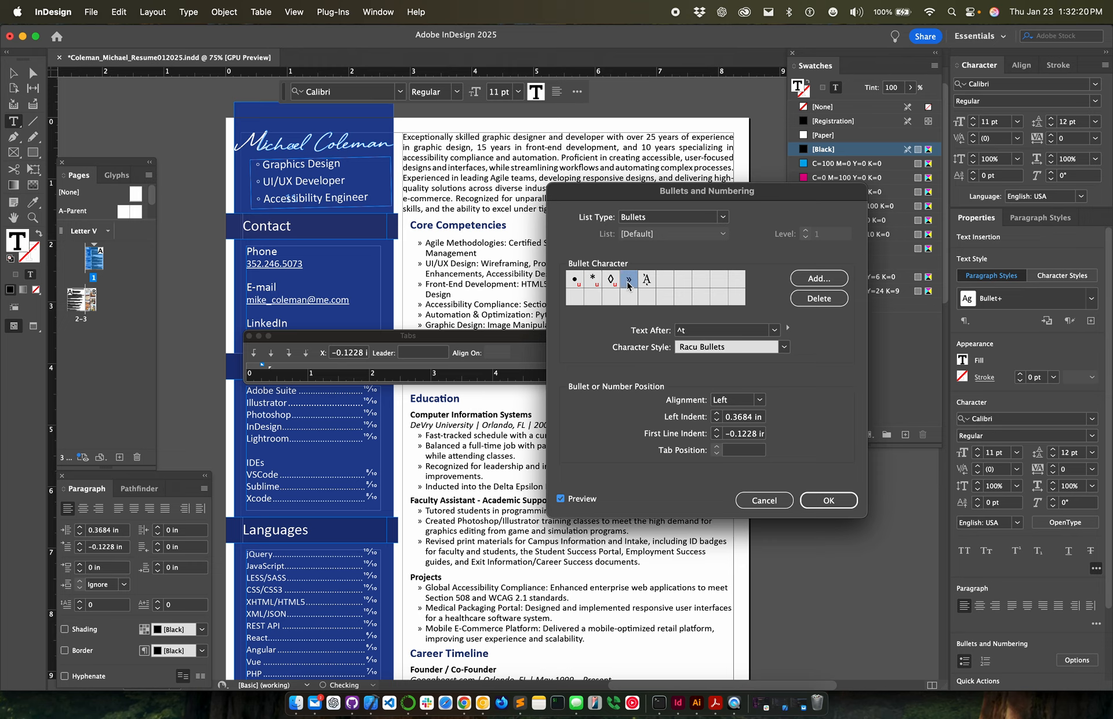
click(718, 414)
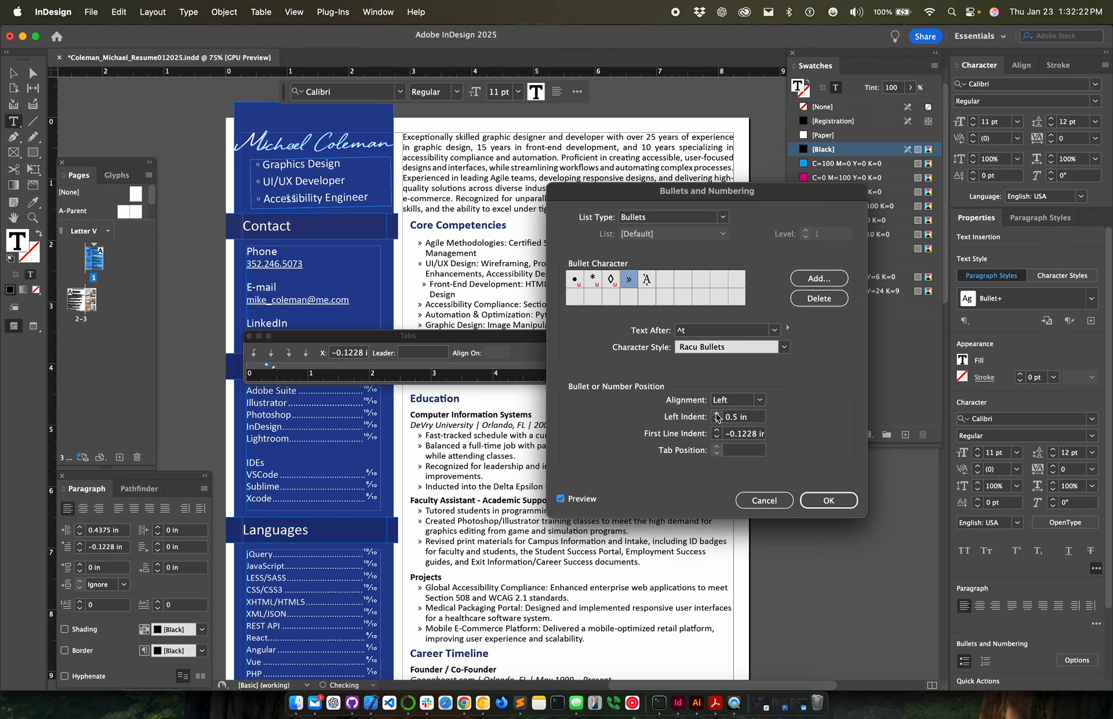
click(717, 421)
click(717, 421)
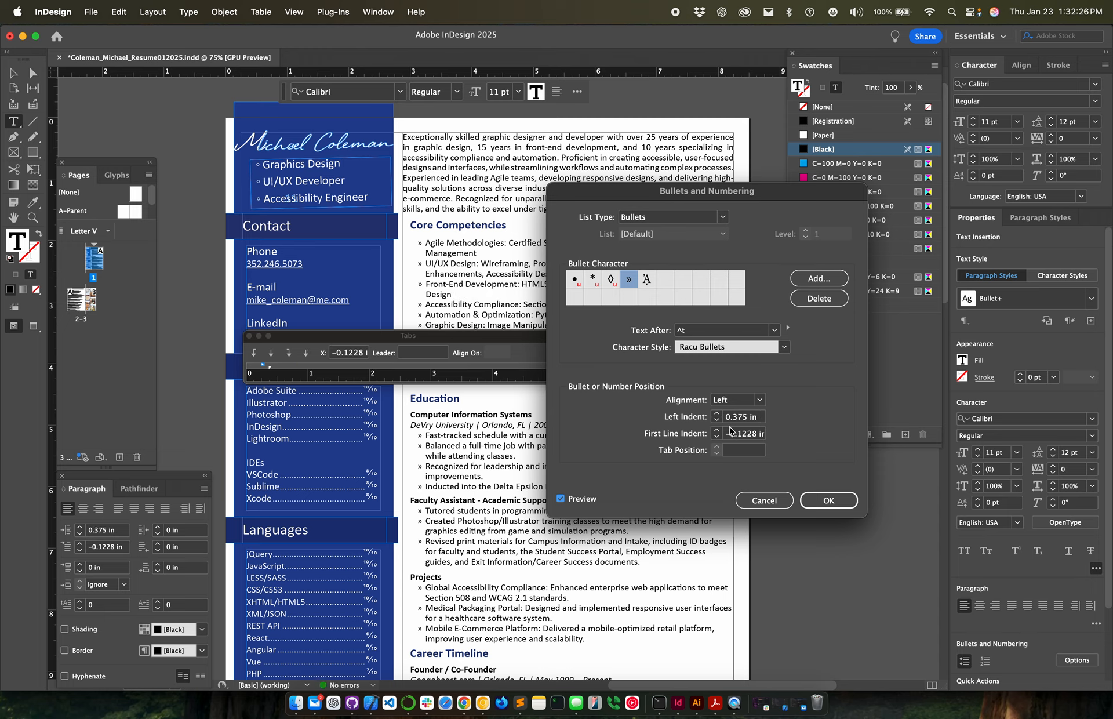
click(762, 500)
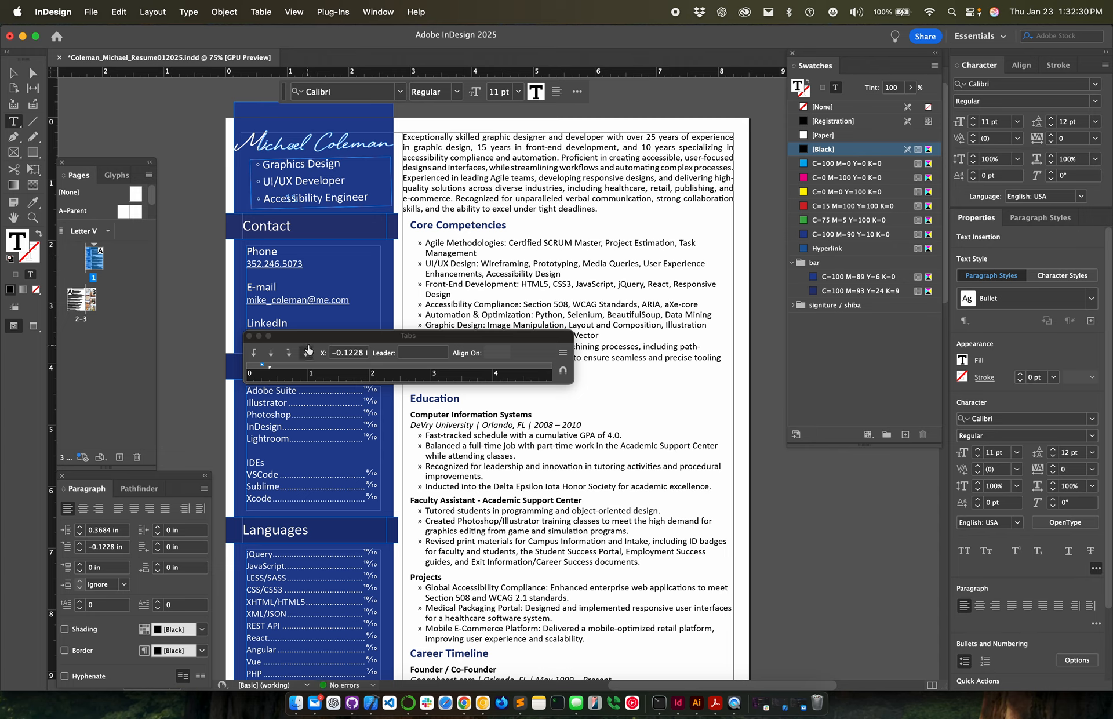
Step: Align the Tabs ruler above the main body text frame and close it
click(563, 369)
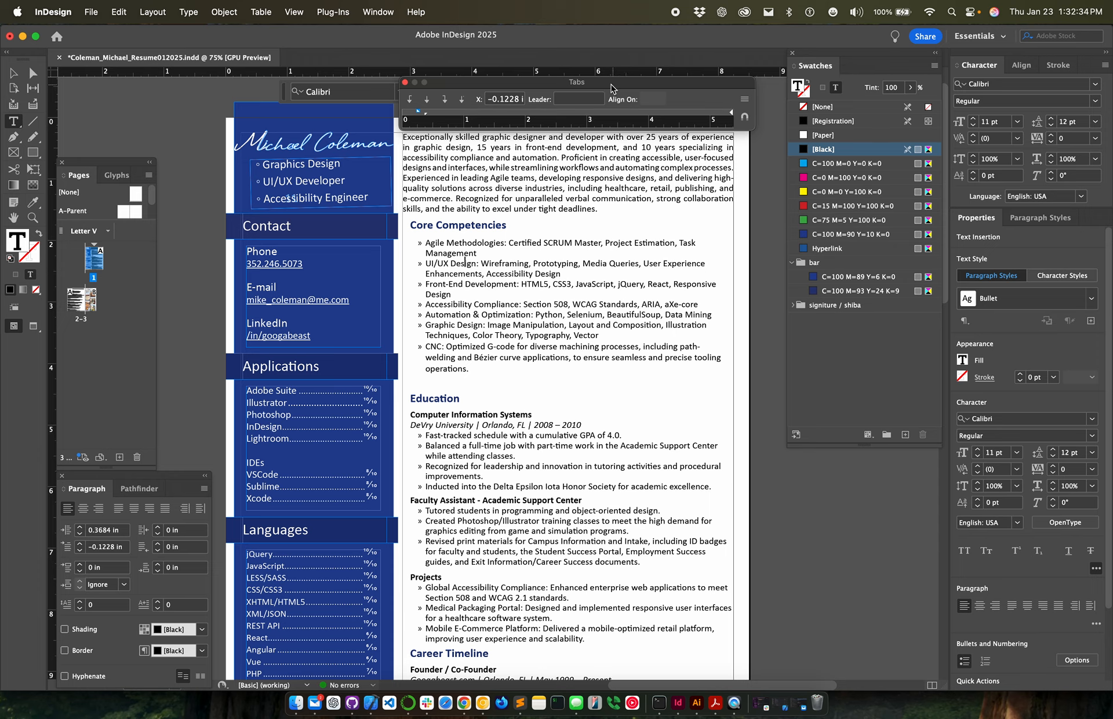
click(405, 84)
scroll(480, 402, down, 3)
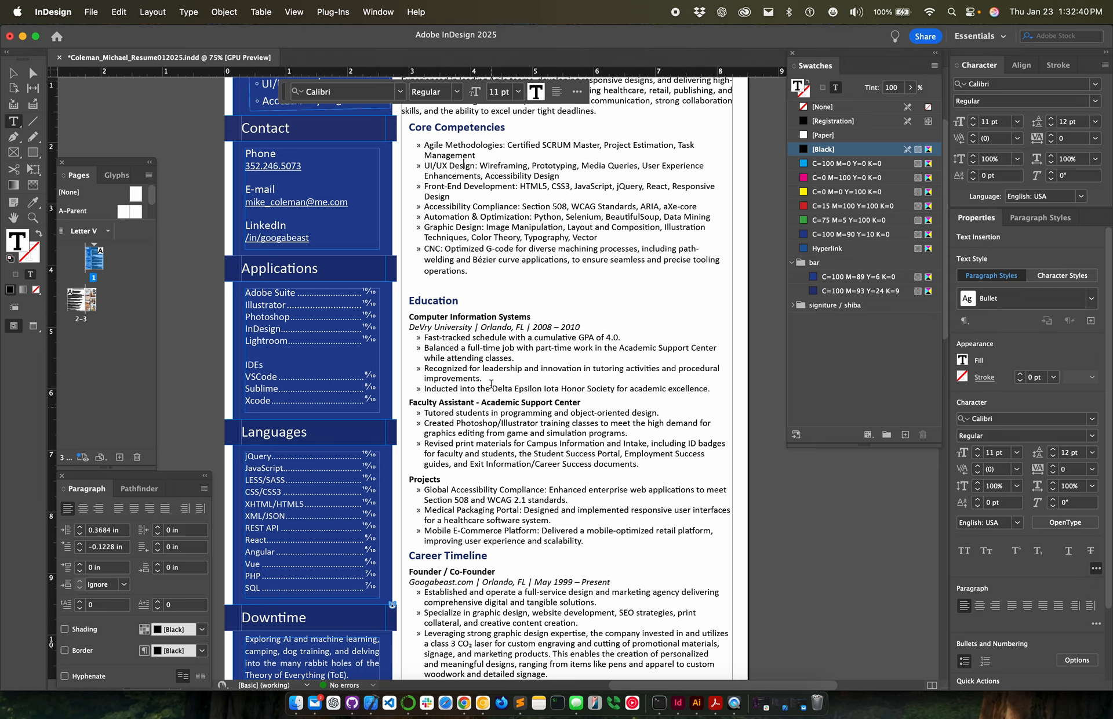
scroll(444, 261, up, 1)
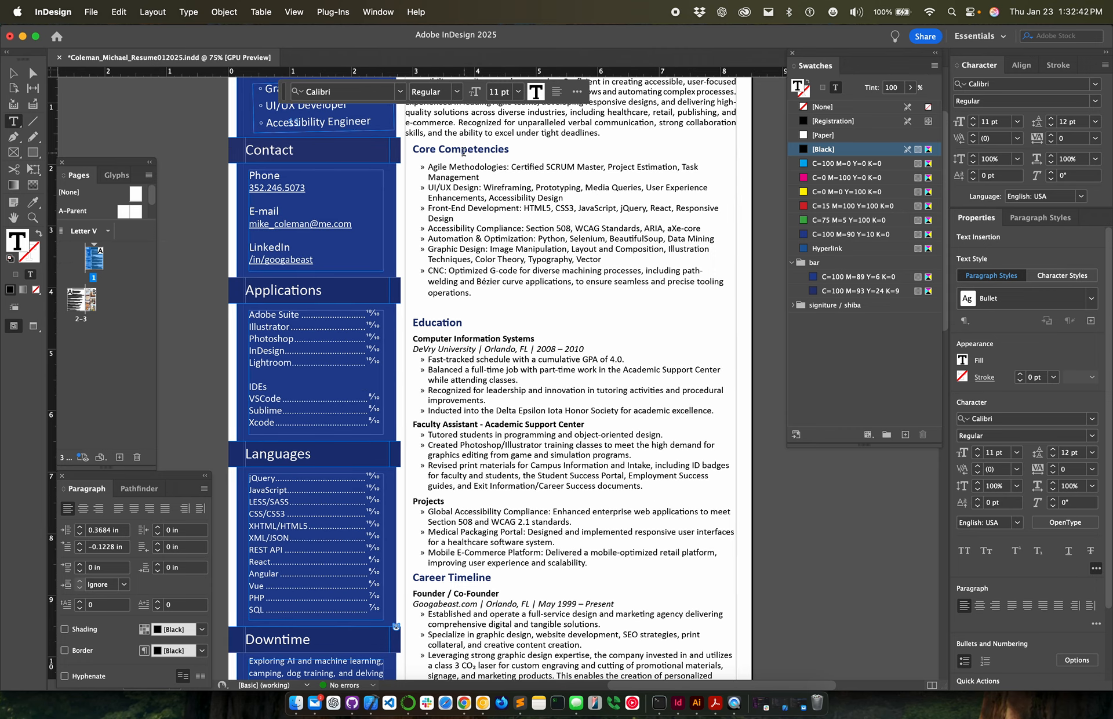
Step: Review the extended career timeline on the second page, from its heading through the Graphic Designer entry
scroll(513, 367, down, 10)
scroll(512, 366, left, 8)
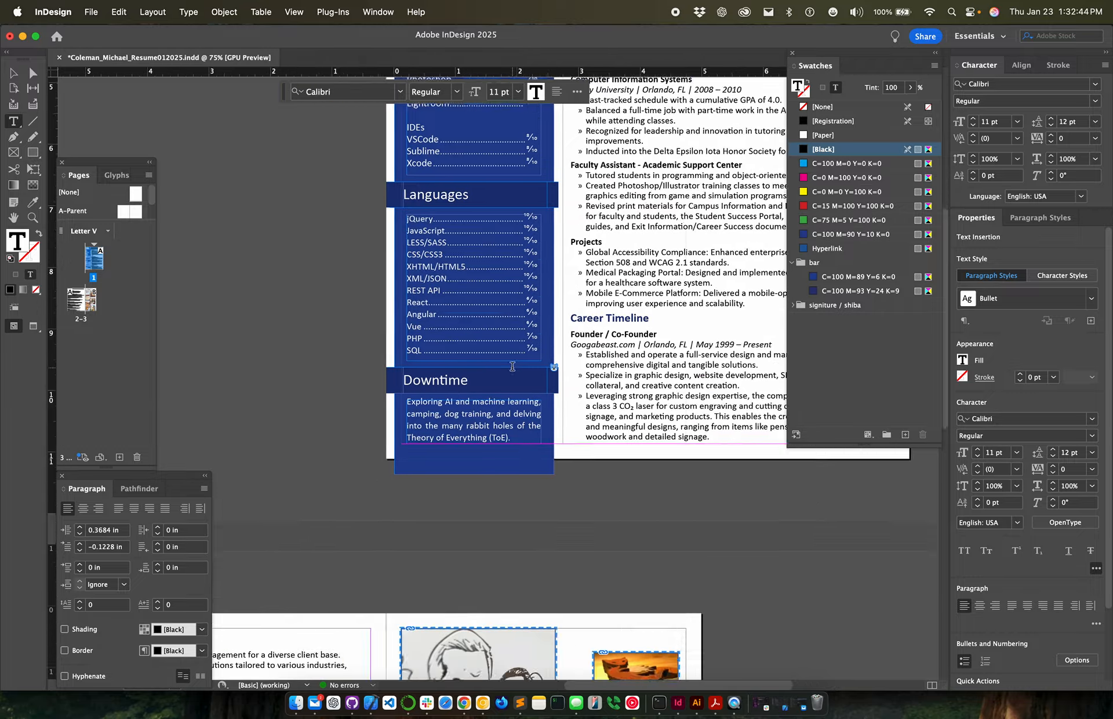
scroll(512, 366, down, 6)
scroll(513, 366, left, 5)
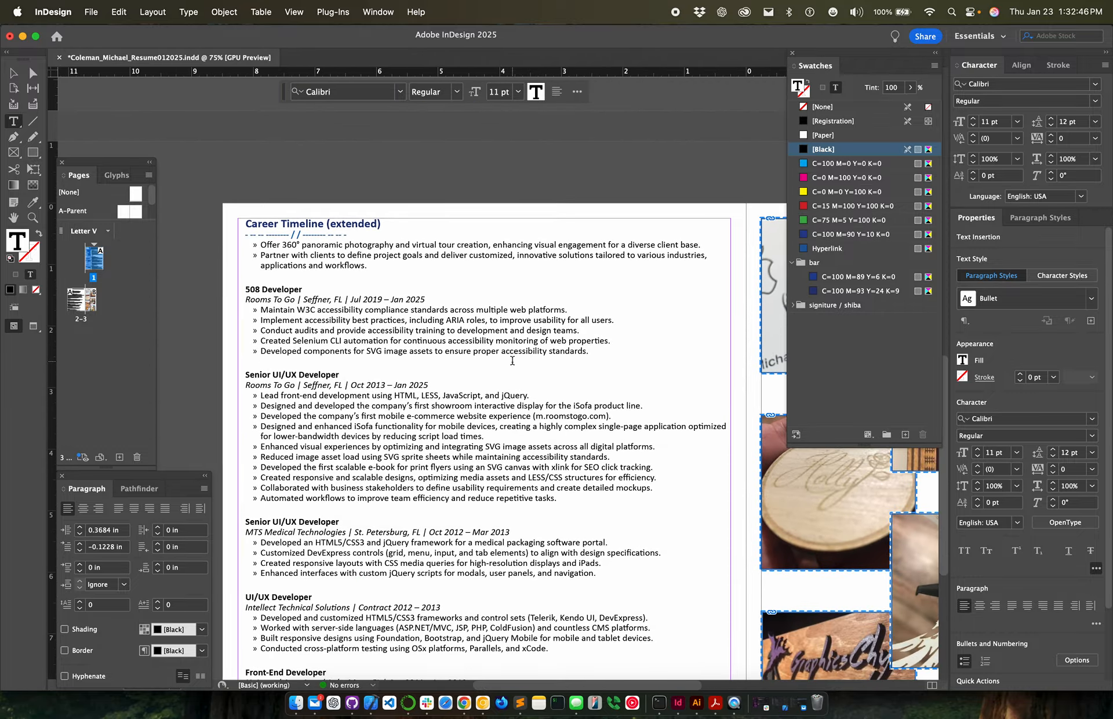
scroll(405, 442, down, 4)
scroll(405, 442, left, 1)
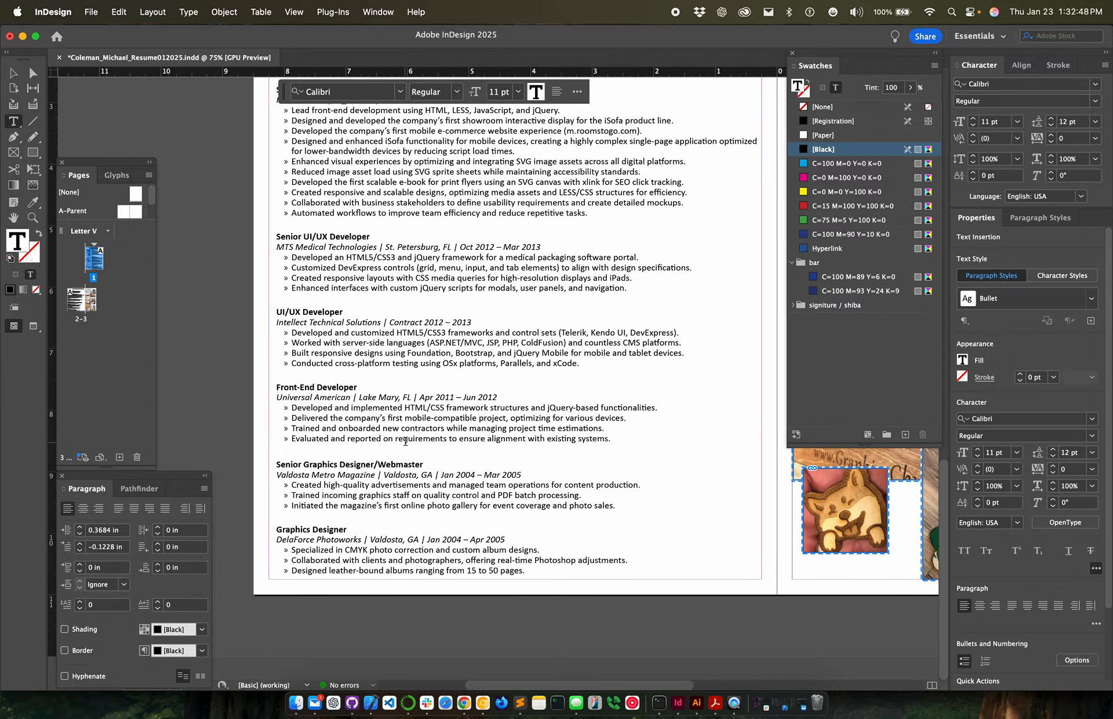
scroll(405, 442, down, 4)
scroll(406, 442, left, 1)
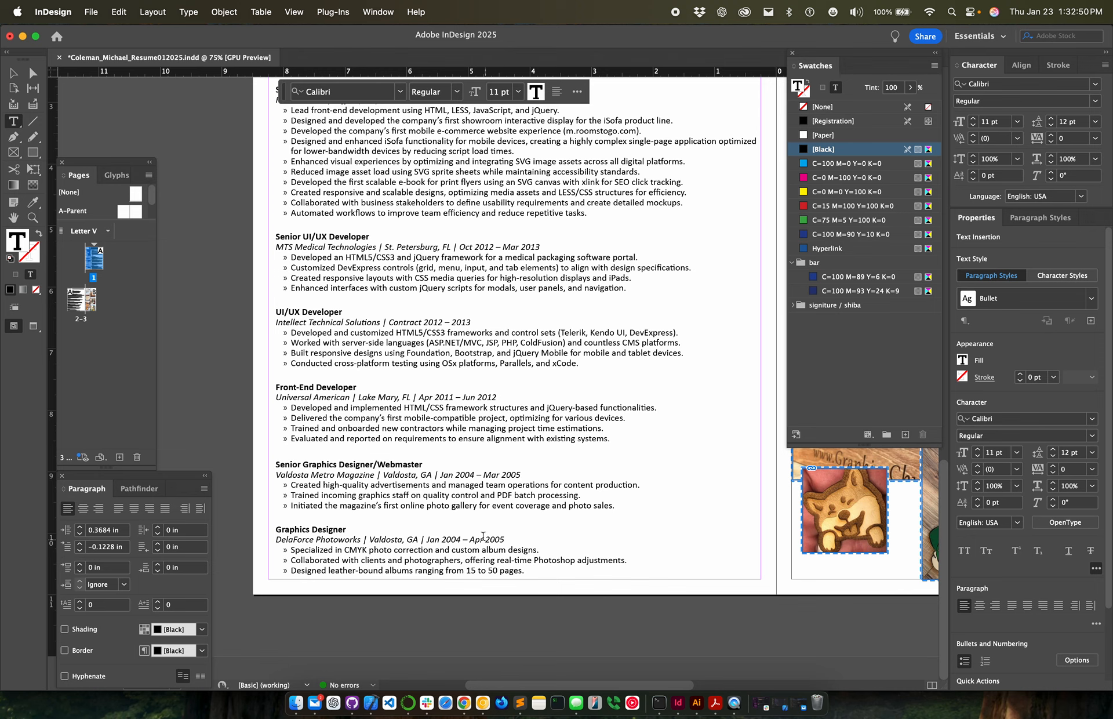
scroll(382, 536, up, 1)
scroll(383, 536, left, 1)
scroll(554, 508, up, 5)
scroll(555, 508, left, 1)
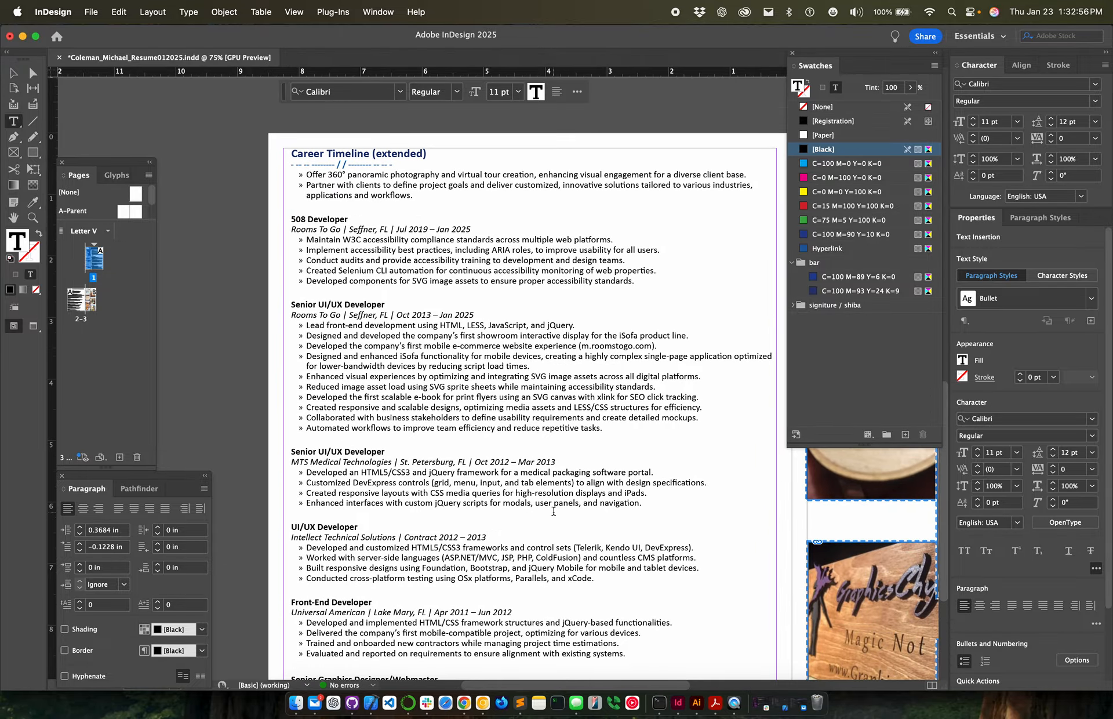
Step: Compare the first resume page with the extended career timeline on the second page
scroll(553, 511, up, 15)
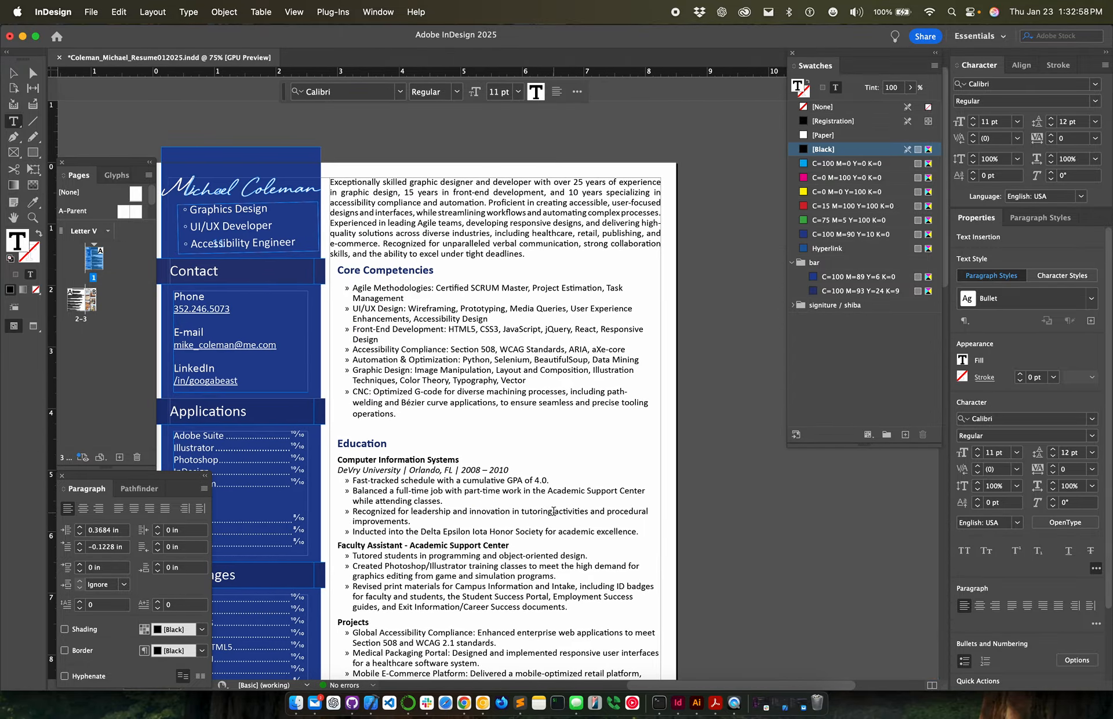
scroll(408, 443, down, 15)
scroll(408, 443, left, 2)
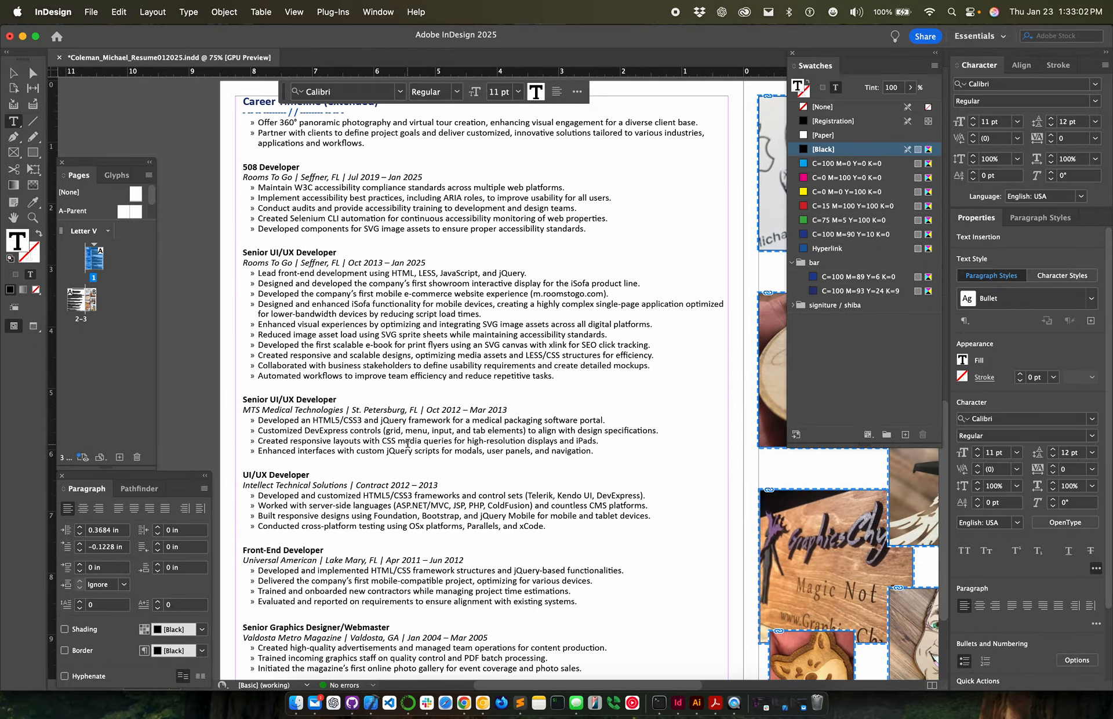
scroll(497, 299, up, 15)
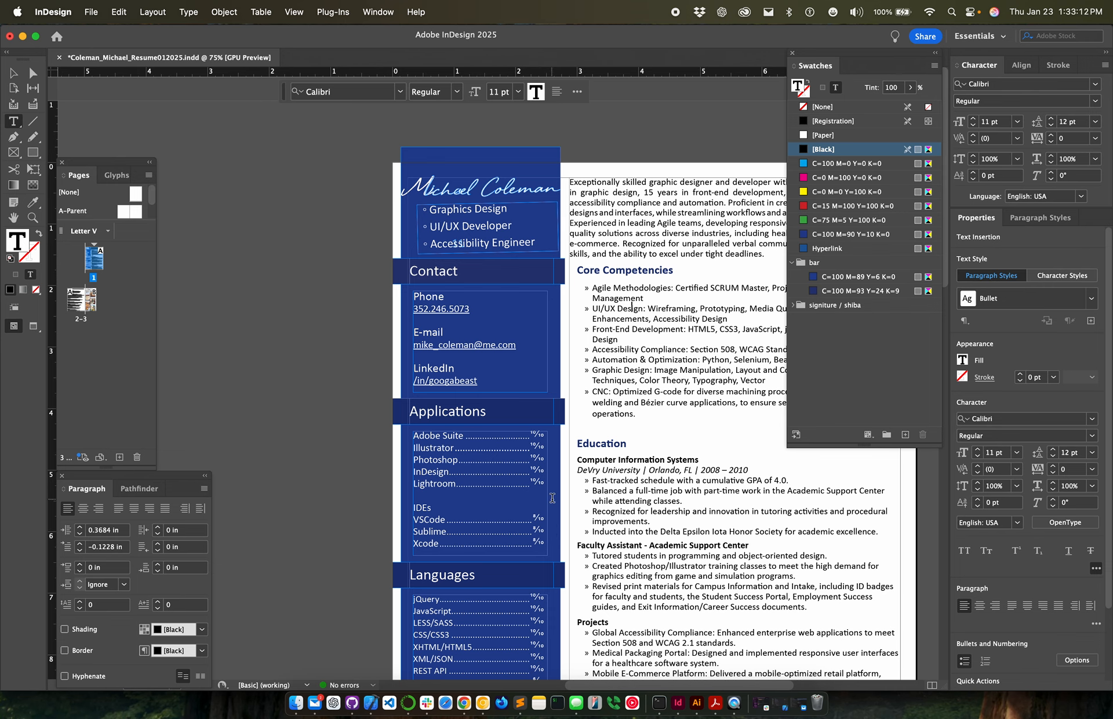
scroll(551, 496, down, 3)
scroll(551, 496, right, 3)
scroll(552, 497, down, 2)
scroll(552, 497, right, 1)
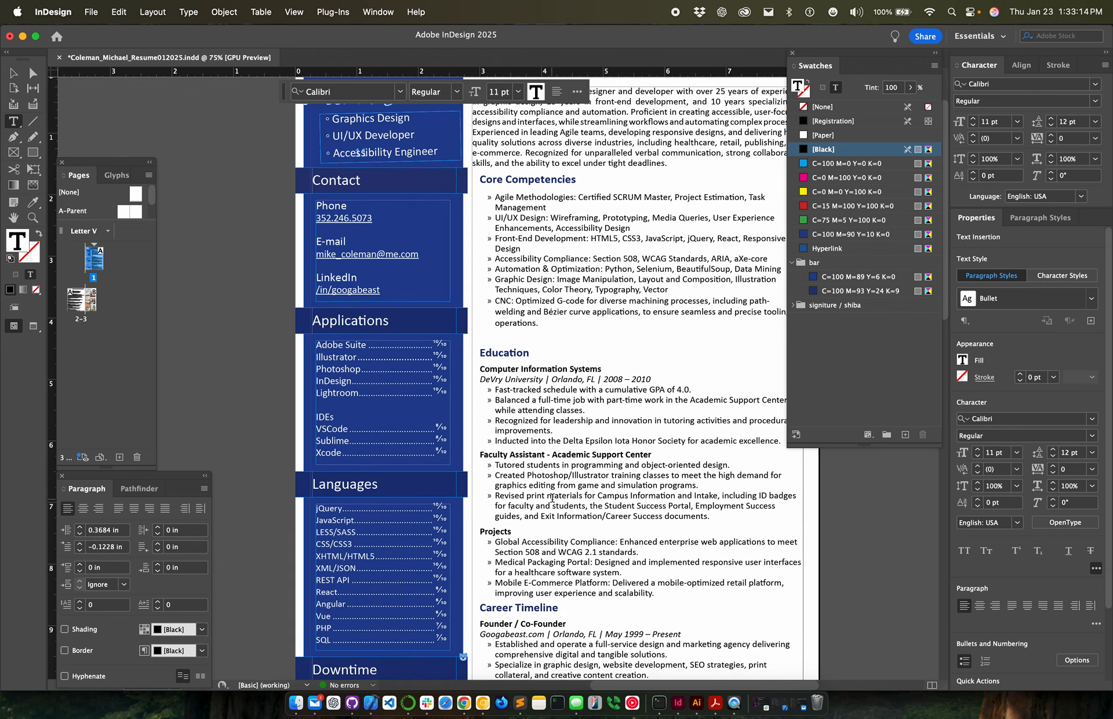
scroll(552, 497, up, 5)
scroll(552, 497, right, 1)
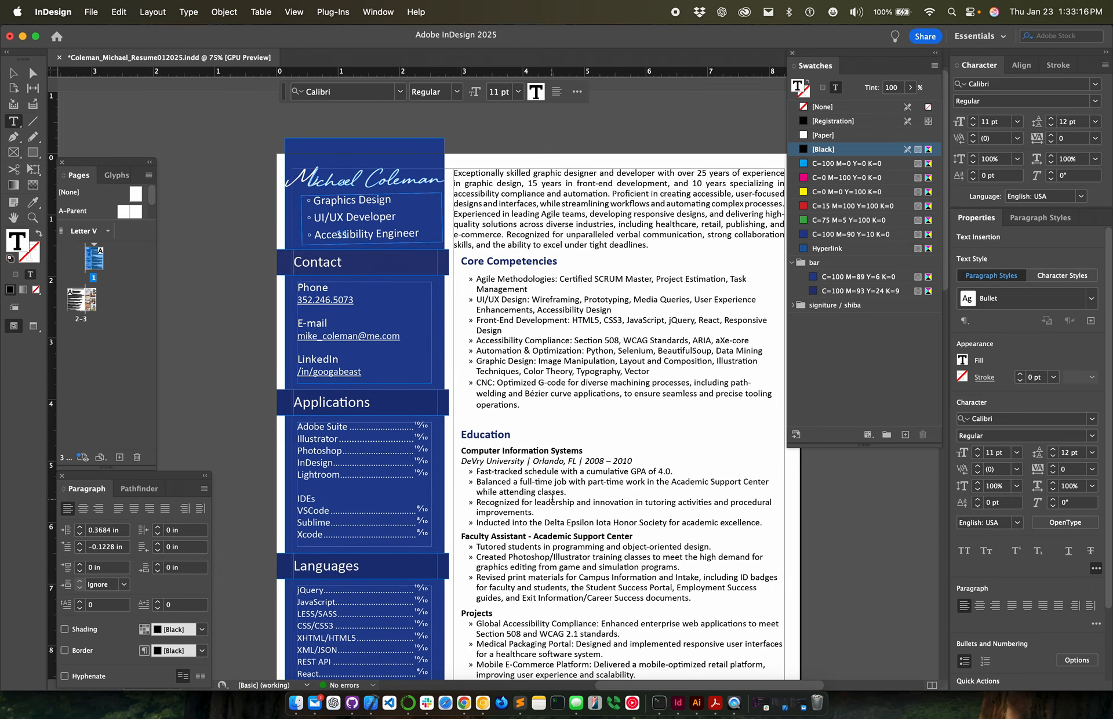
Step: Inspect the rotation angles of the signature group and the job-title text frame above the Contact section
click(13, 73)
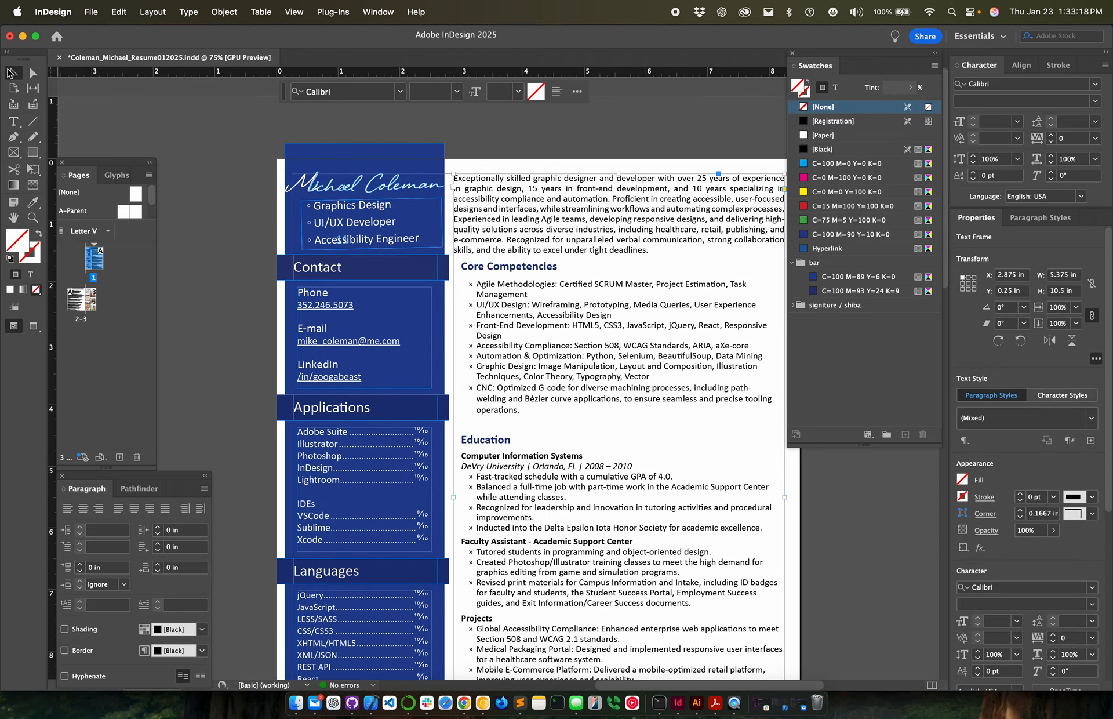
click(317, 184)
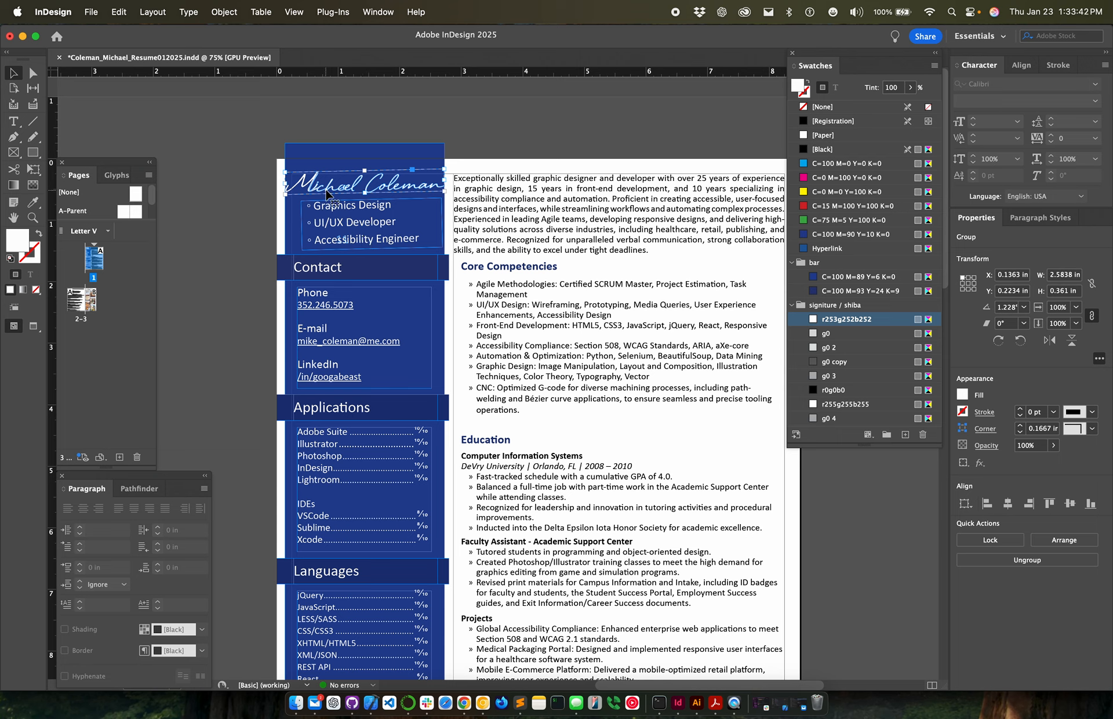
click(337, 222)
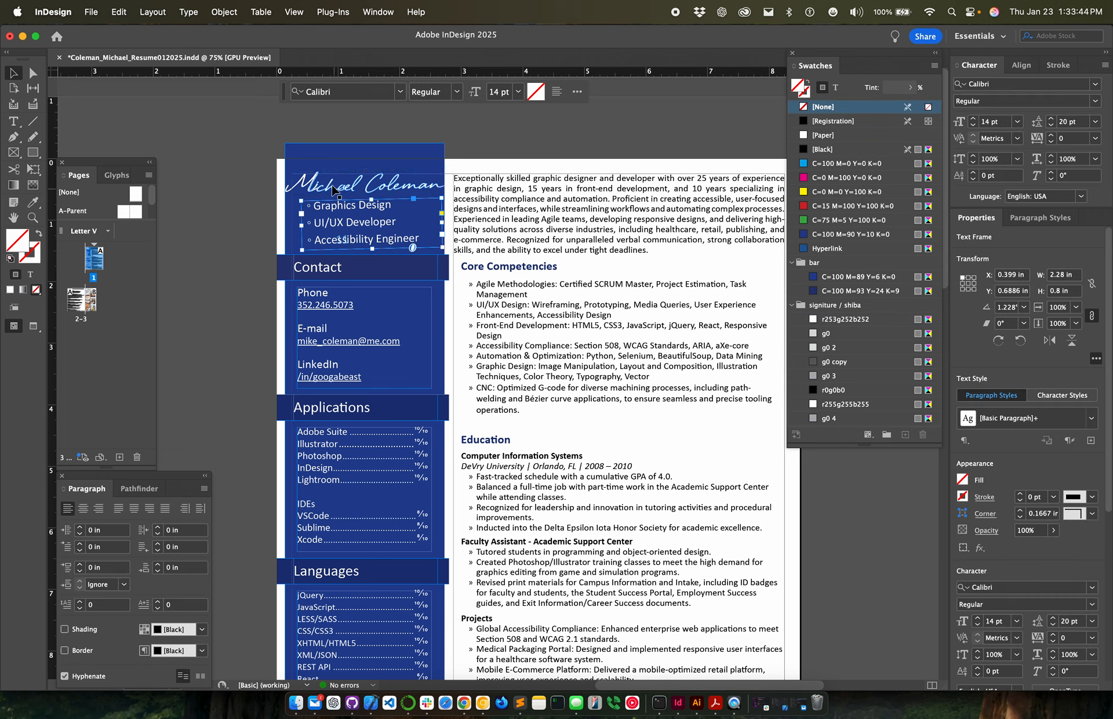
click(331, 181)
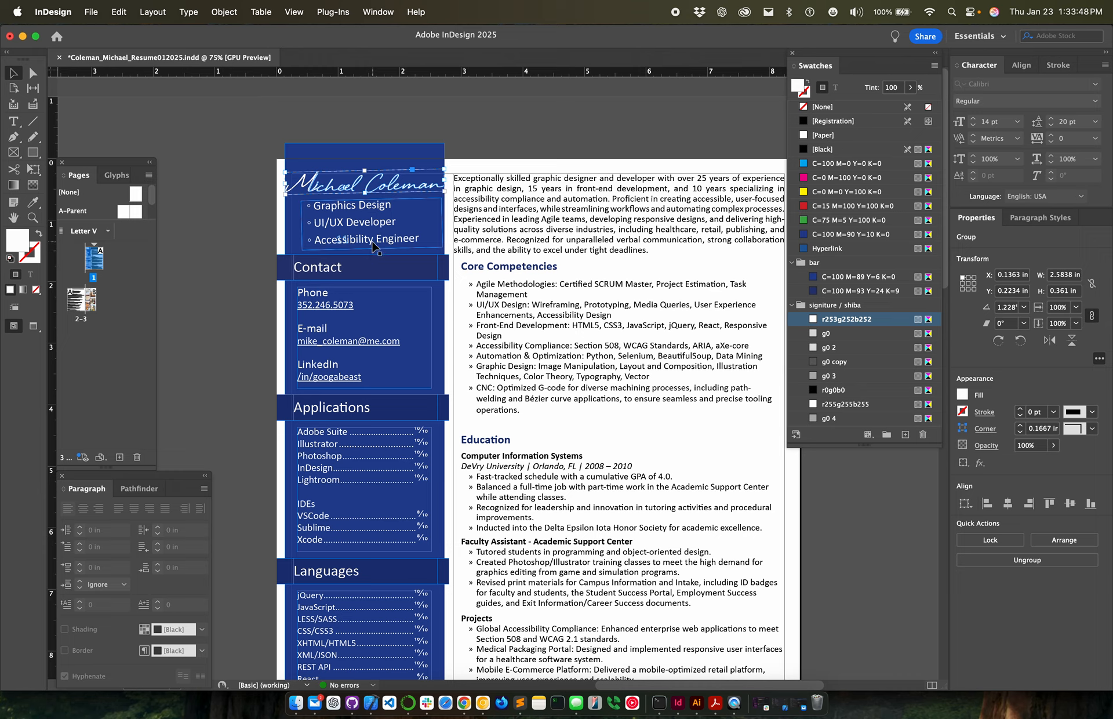
Step: Calculate 1228*3 in Spotlight, then select the job-title text frame and clear the selection
key(super+space)
text(1228)
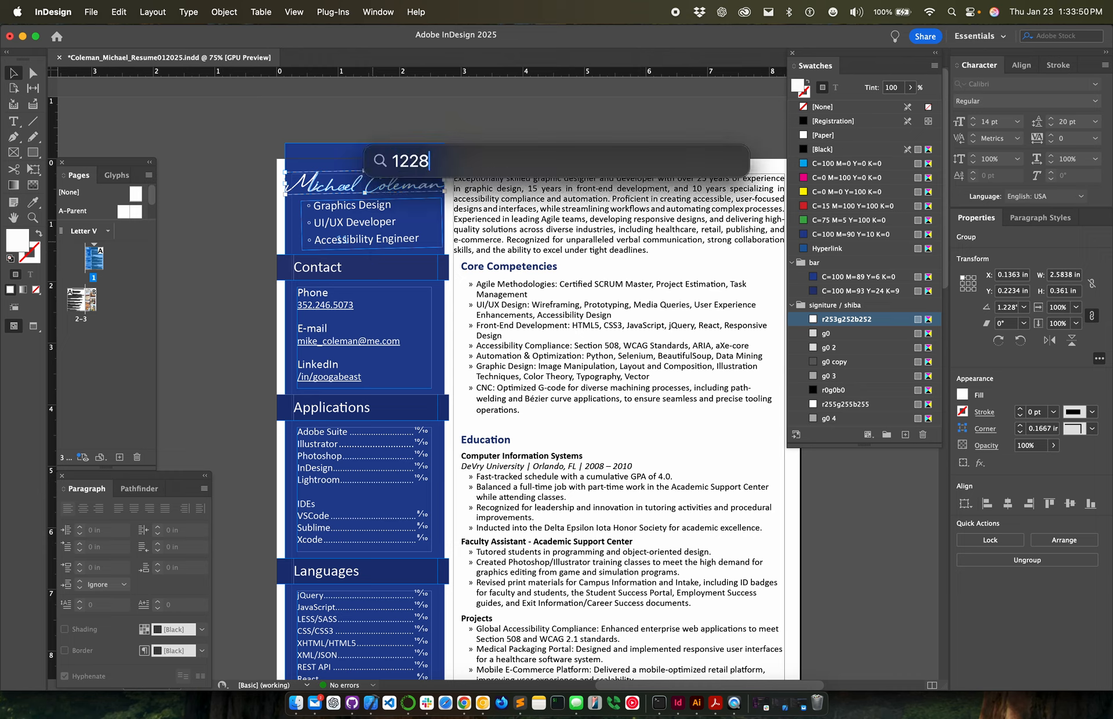
text(*3)
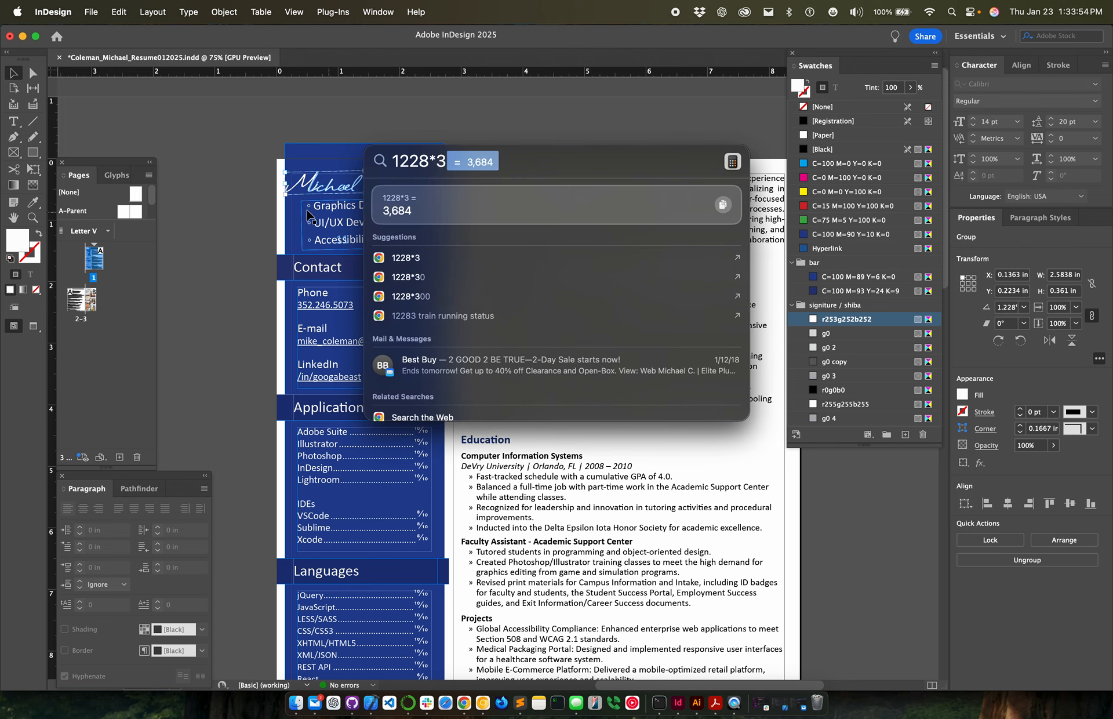
key(Escape)
click(342, 214)
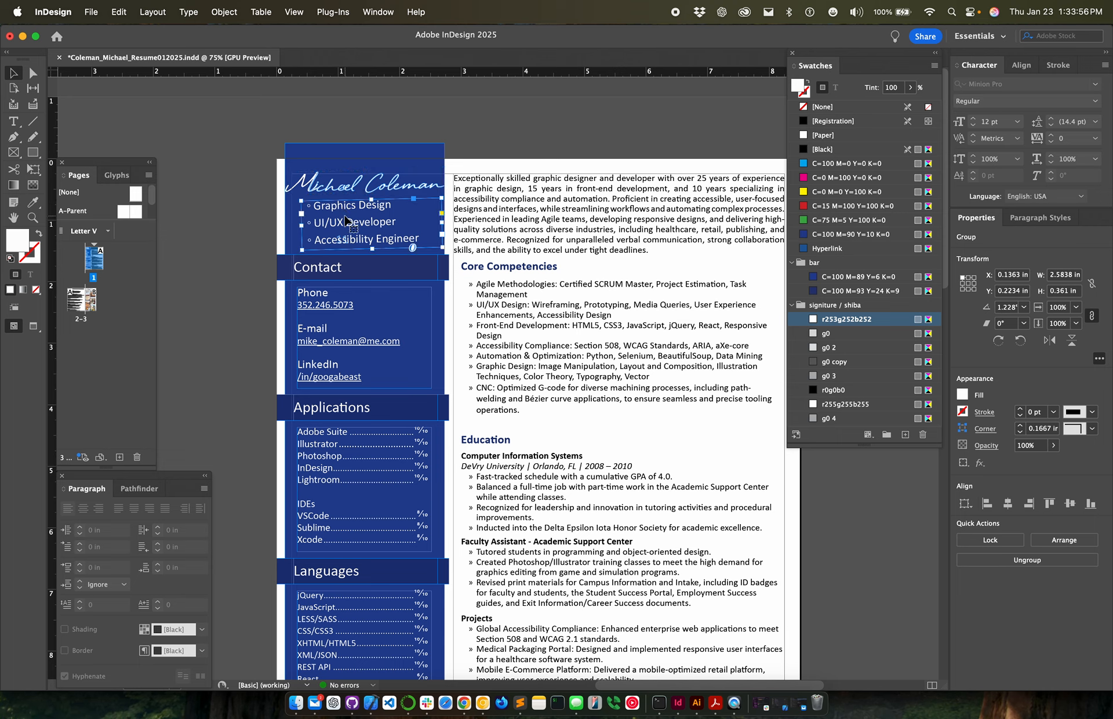
click(477, 150)
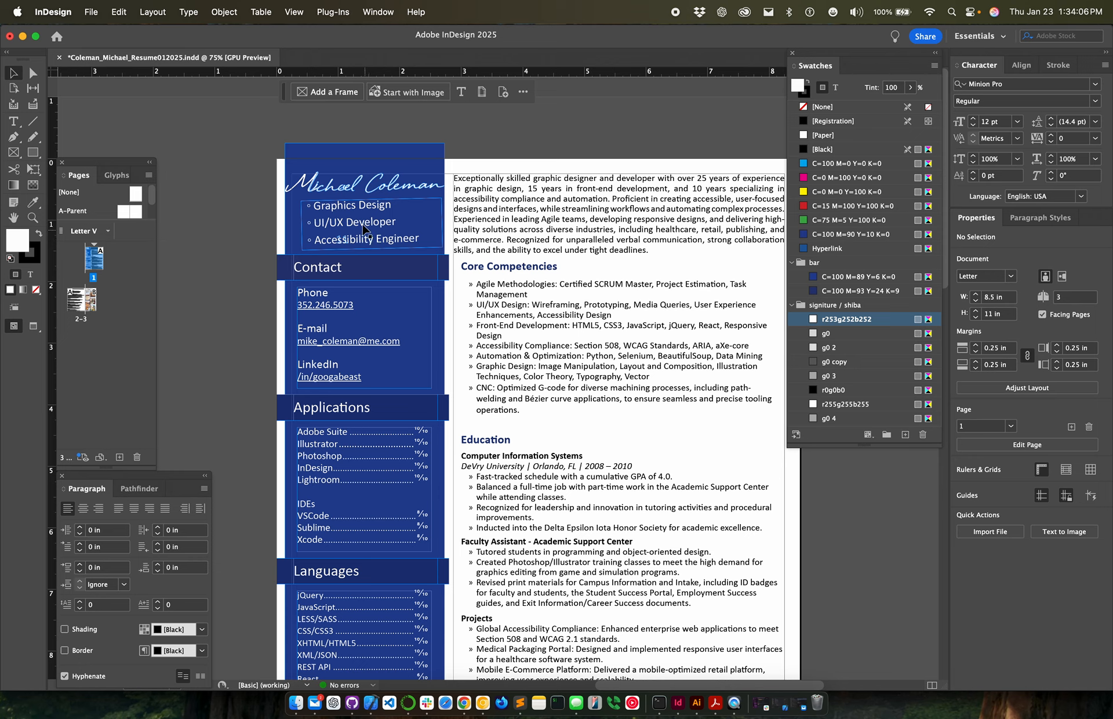
Step: Switch the screen mode to Preview and review the first page without guides and frame edges
click(295, 13)
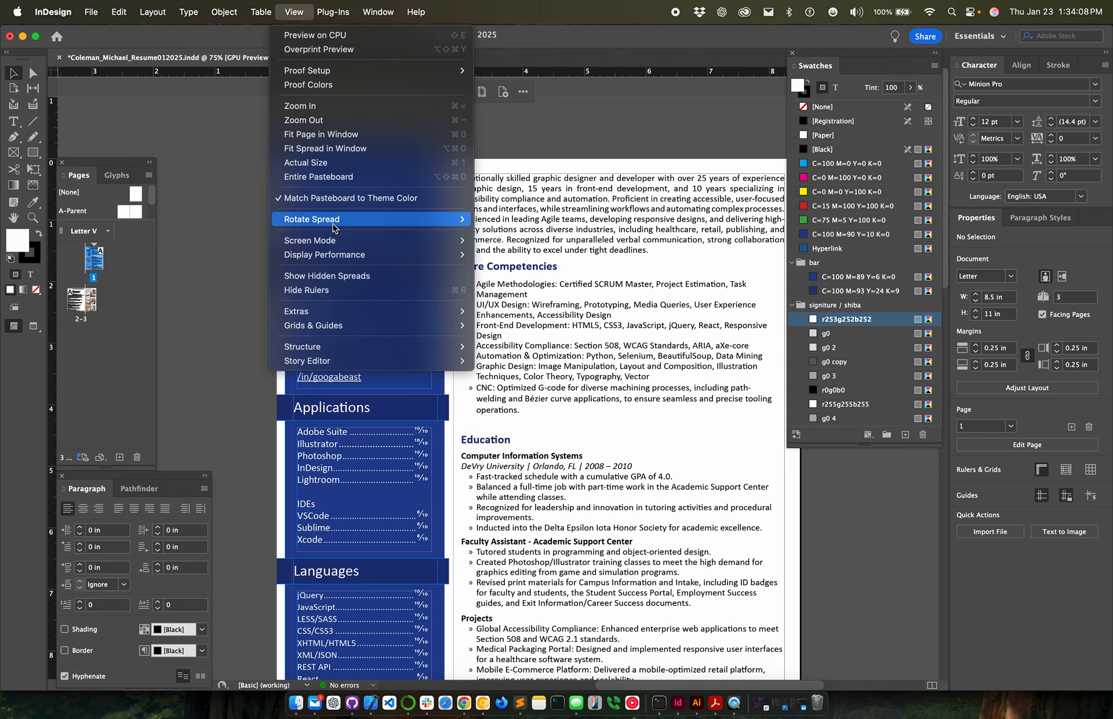
mouse_move(333, 226)
mouse_move(384, 242)
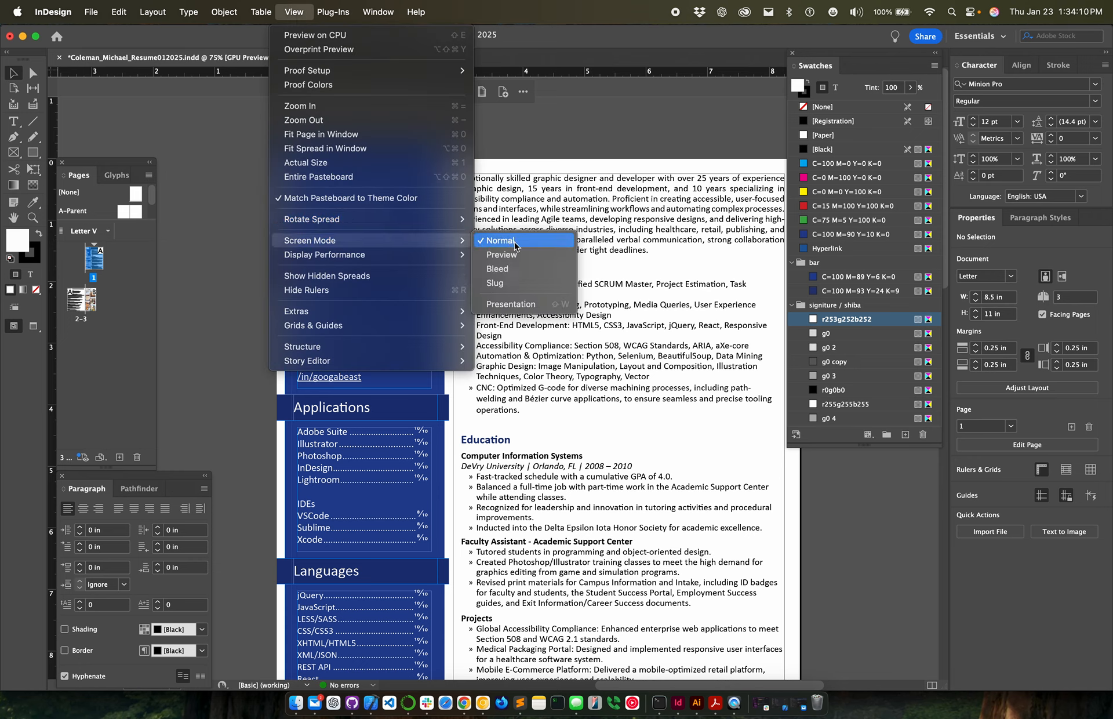
click(518, 260)
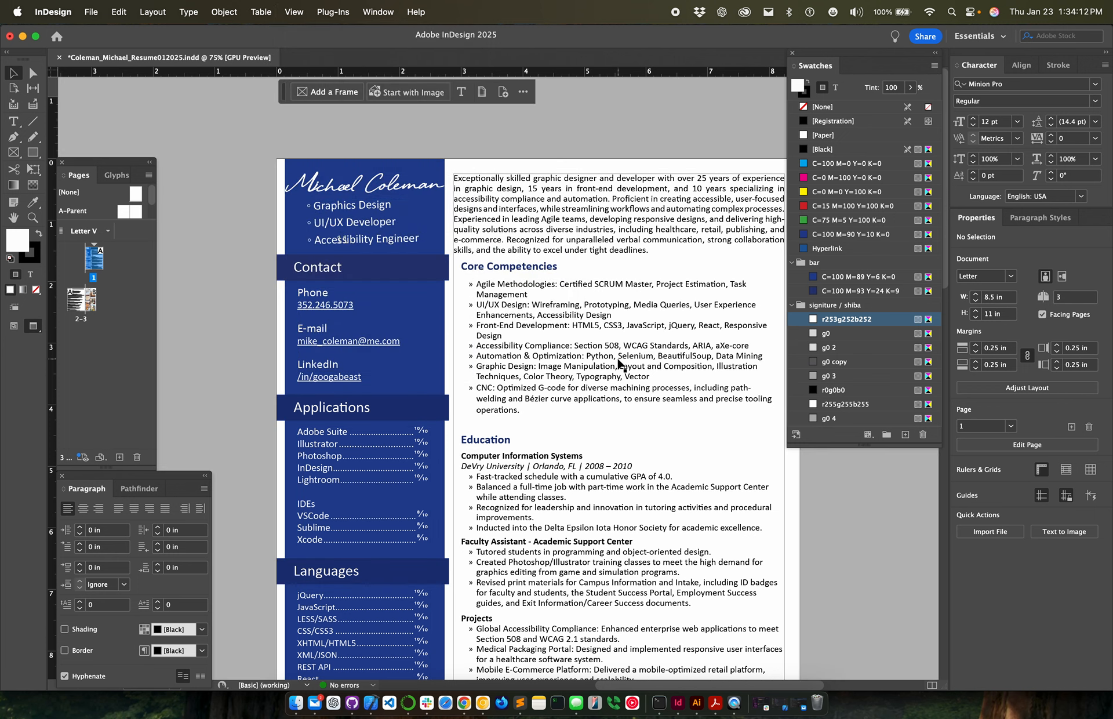
scroll(620, 360, right, 2)
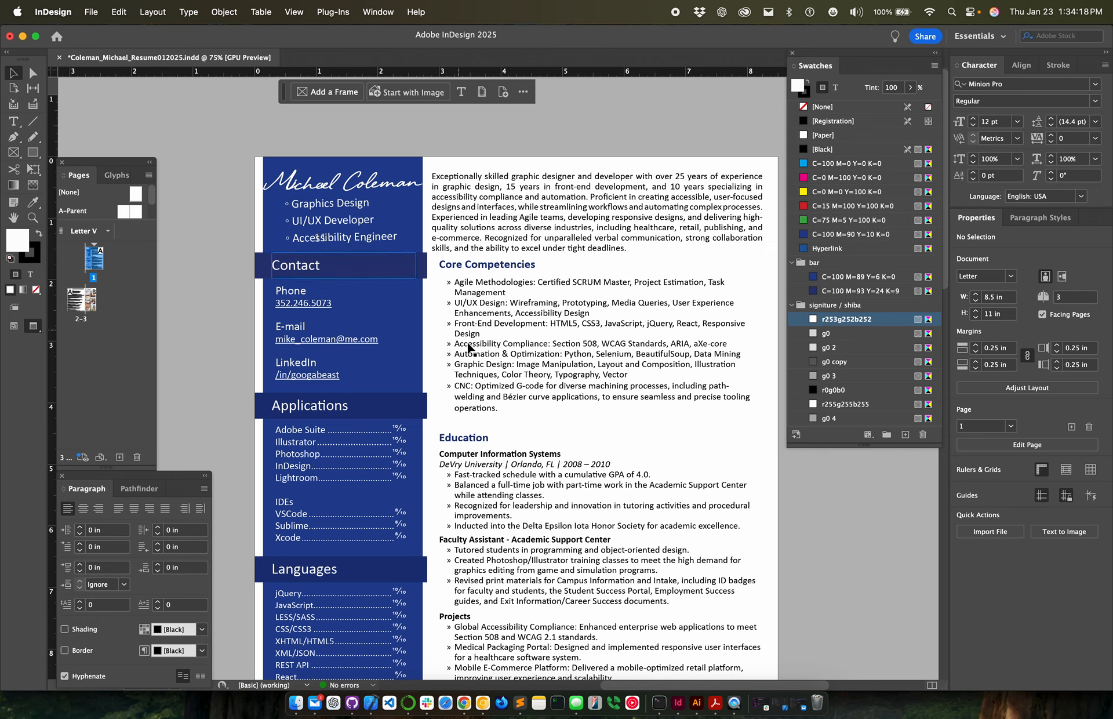
scroll(520, 400, down, 1)
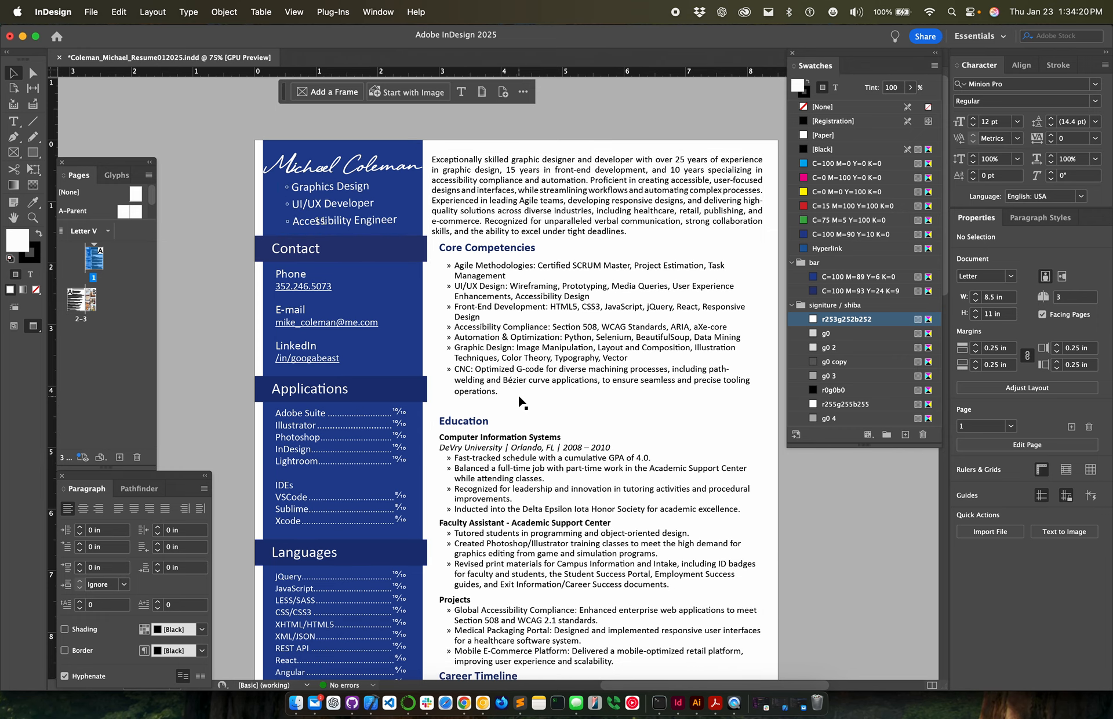
scroll(519, 402, down, 4)
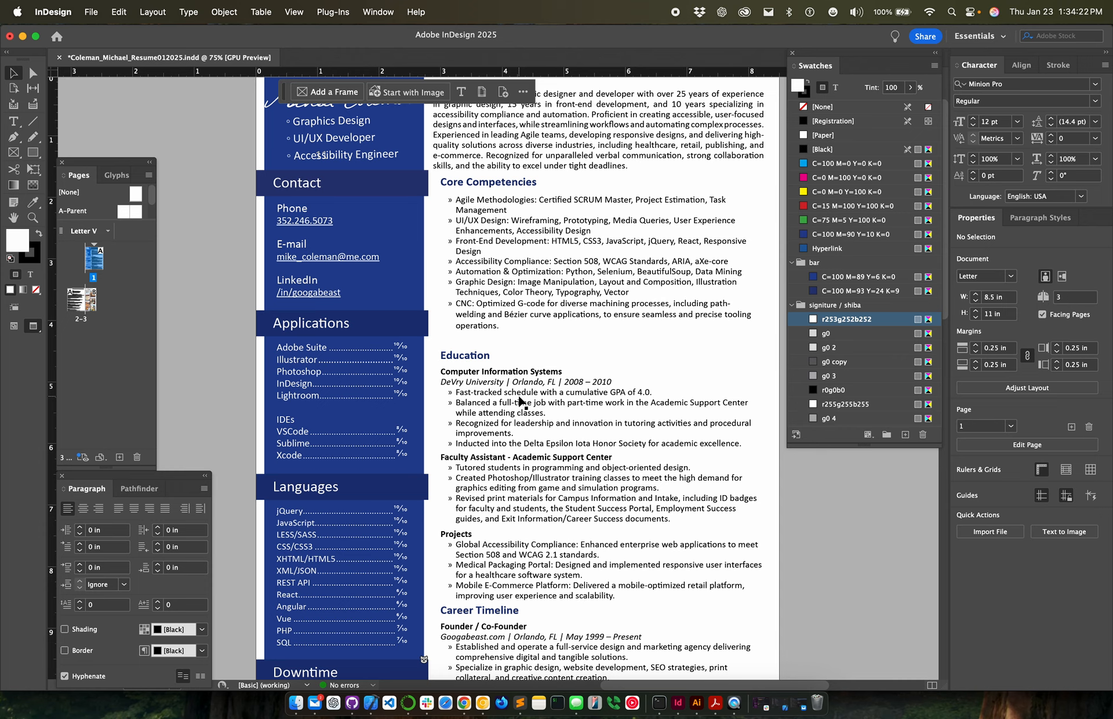
scroll(517, 347, up, 4)
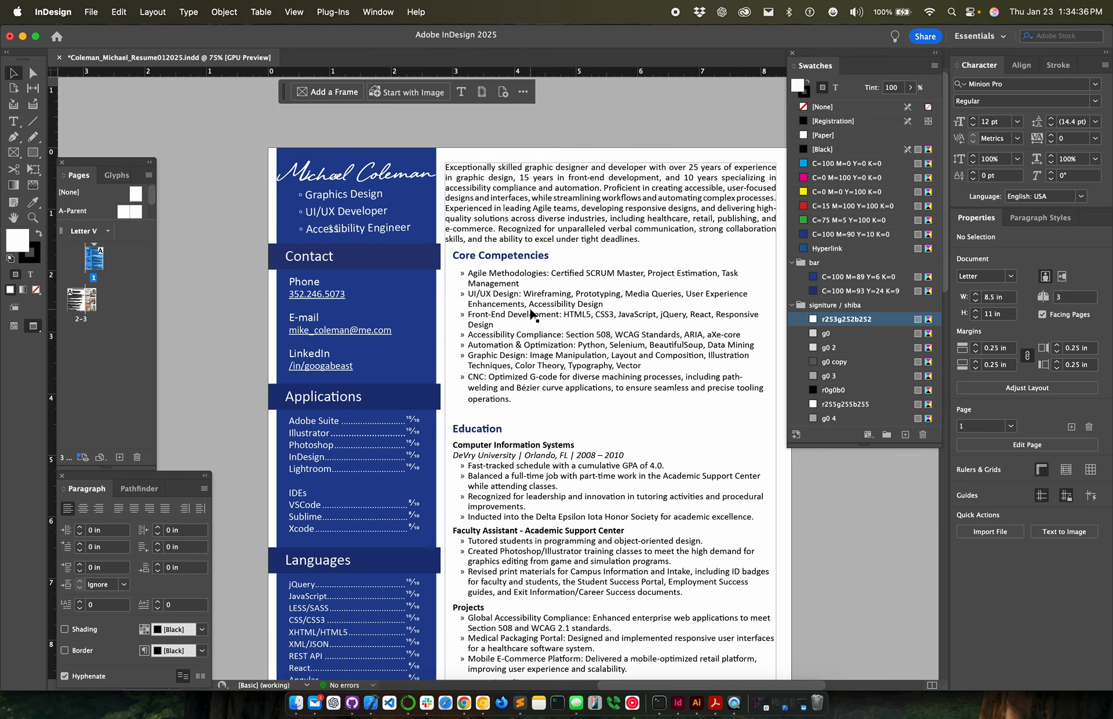
Step: Highlight the phone number and e-mail address in the Contact section to examine them as hyperlinks
scroll(531, 313, down, 3)
scroll(505, 304, left, 4)
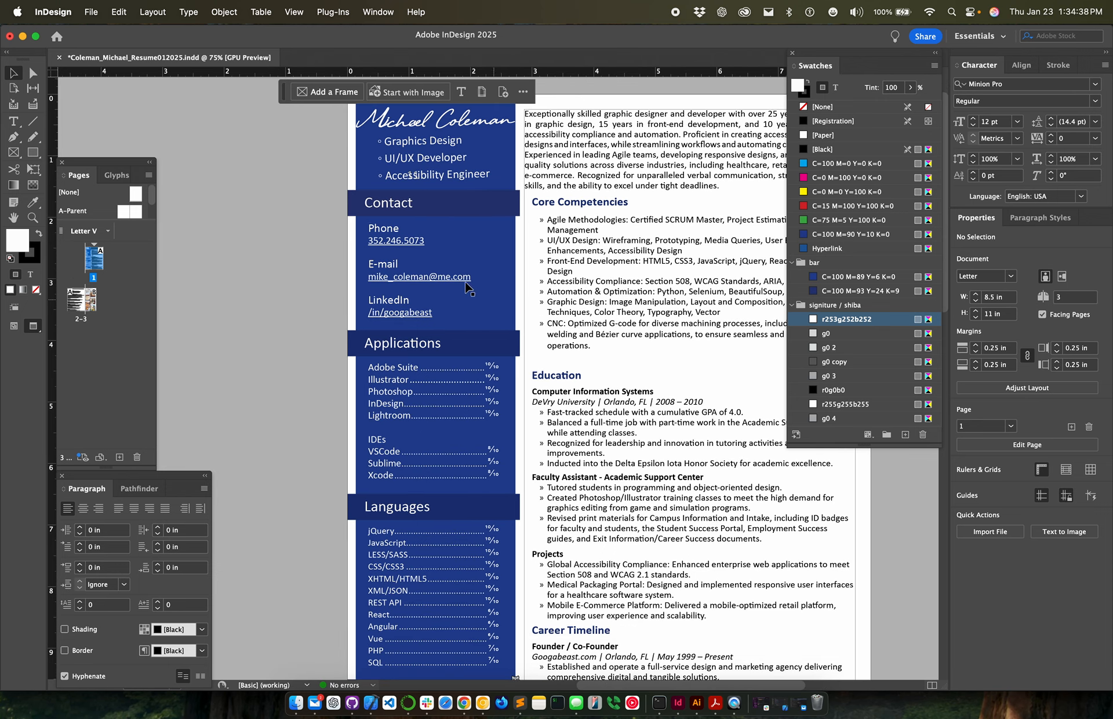
double_click(394, 239)
double_click(394, 239)
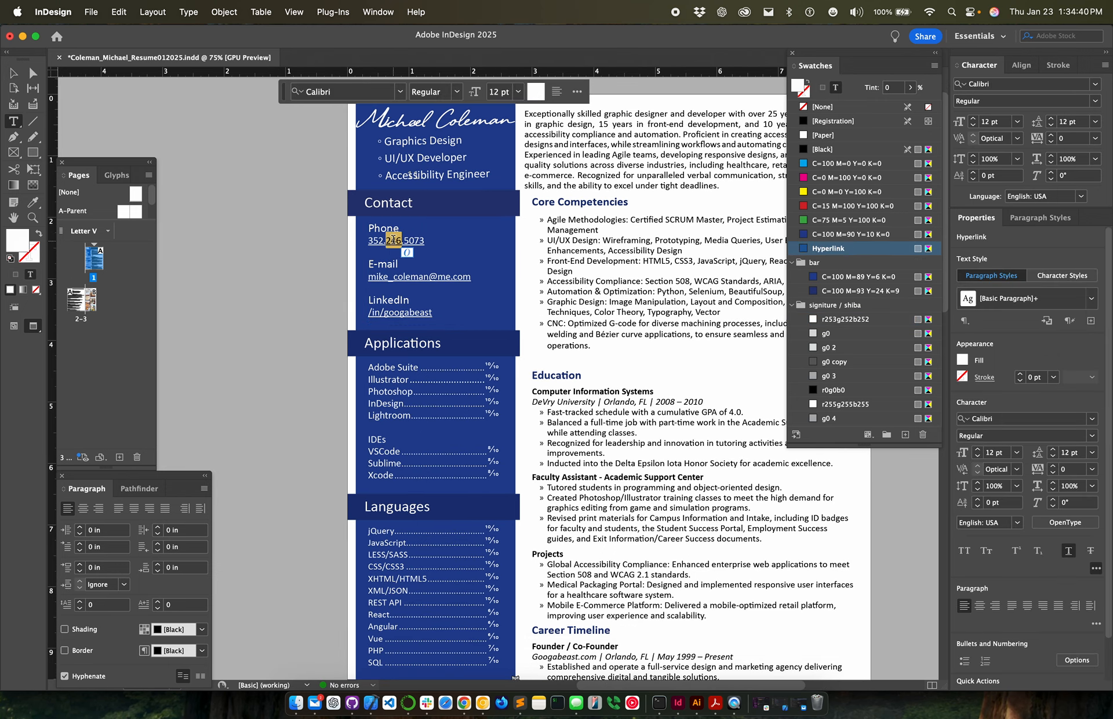
click(422, 240)
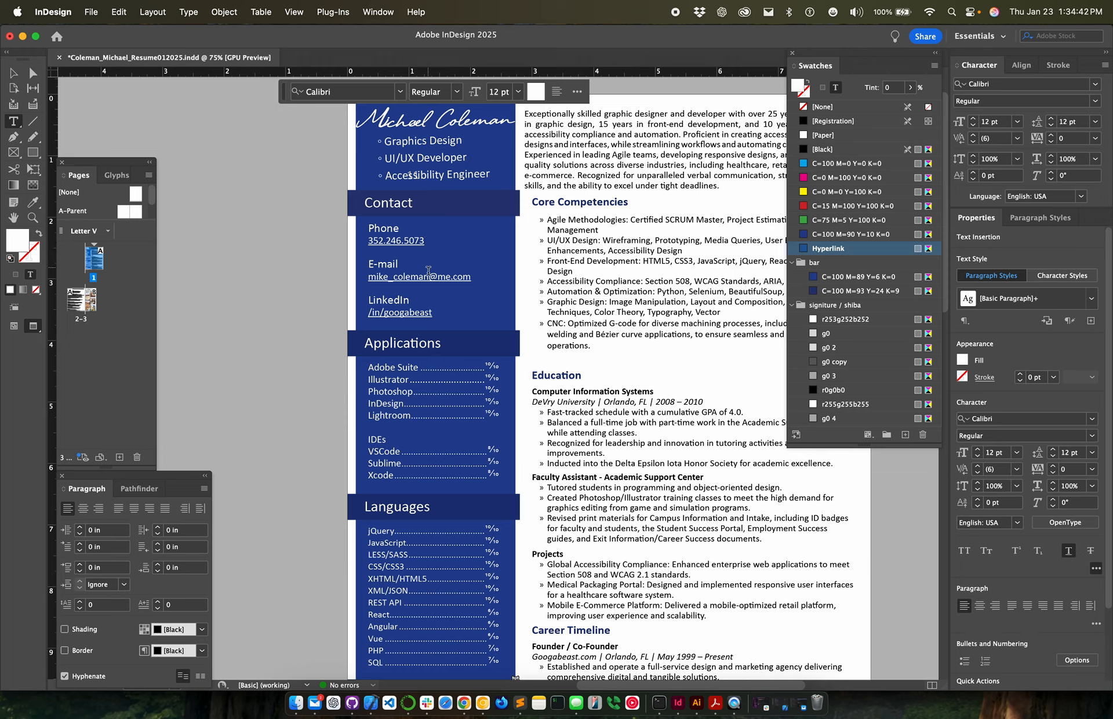
double_click(409, 280)
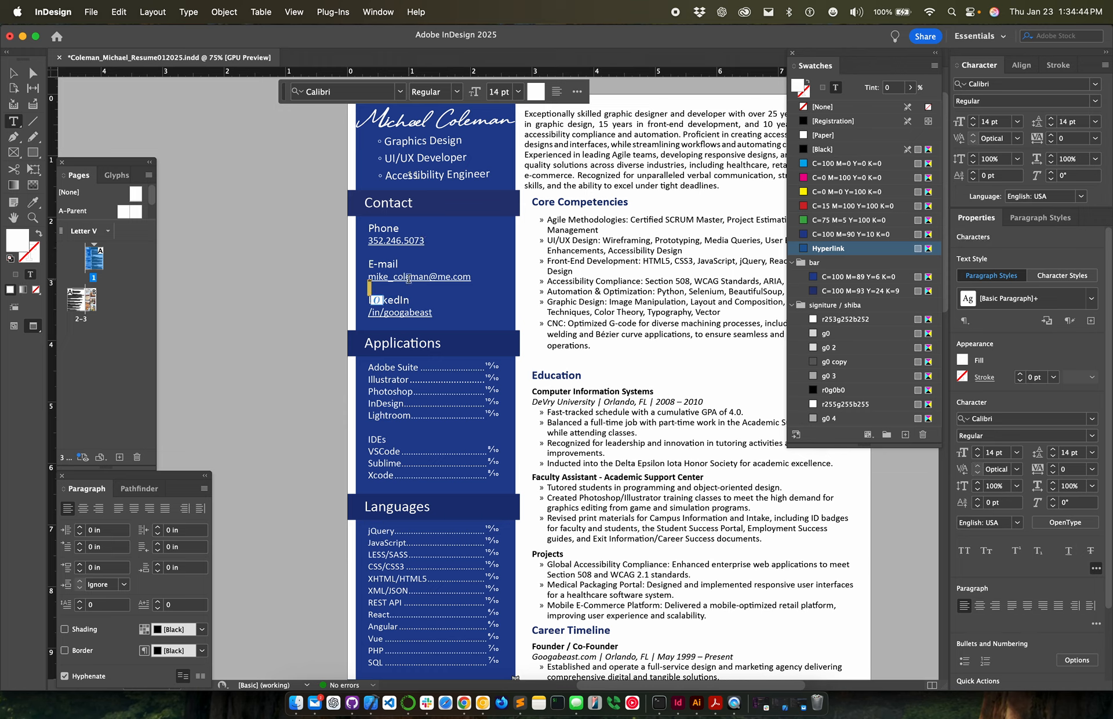
drag(373, 241, 422, 241)
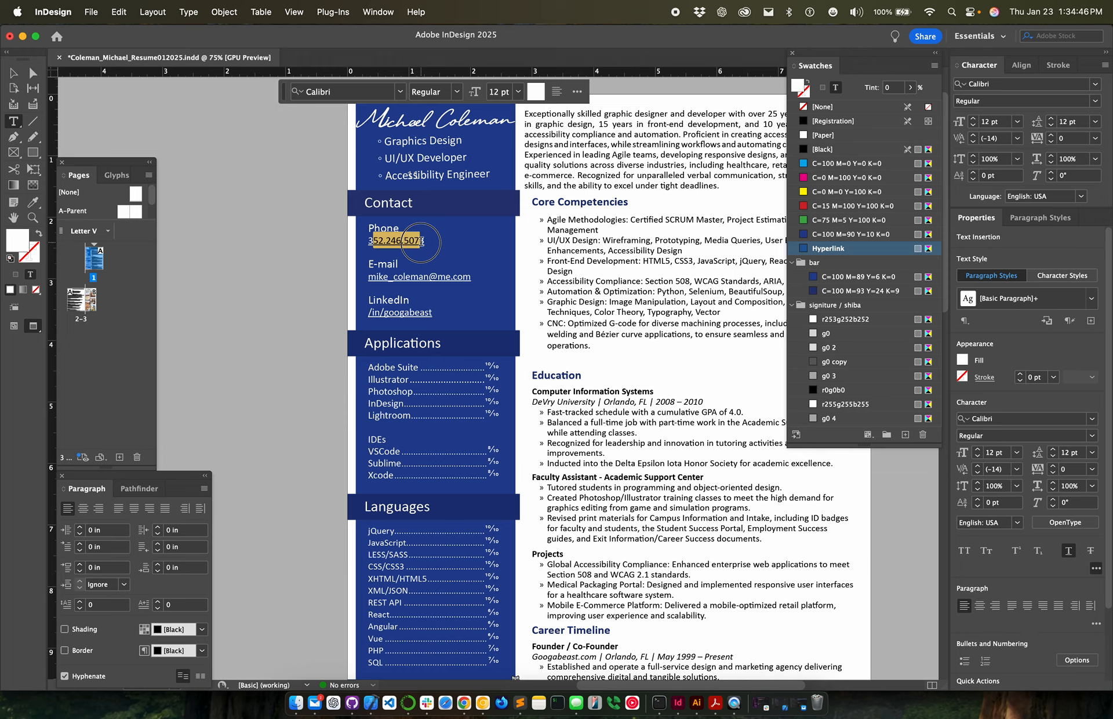
click(423, 241)
drag(424, 240, 372, 275)
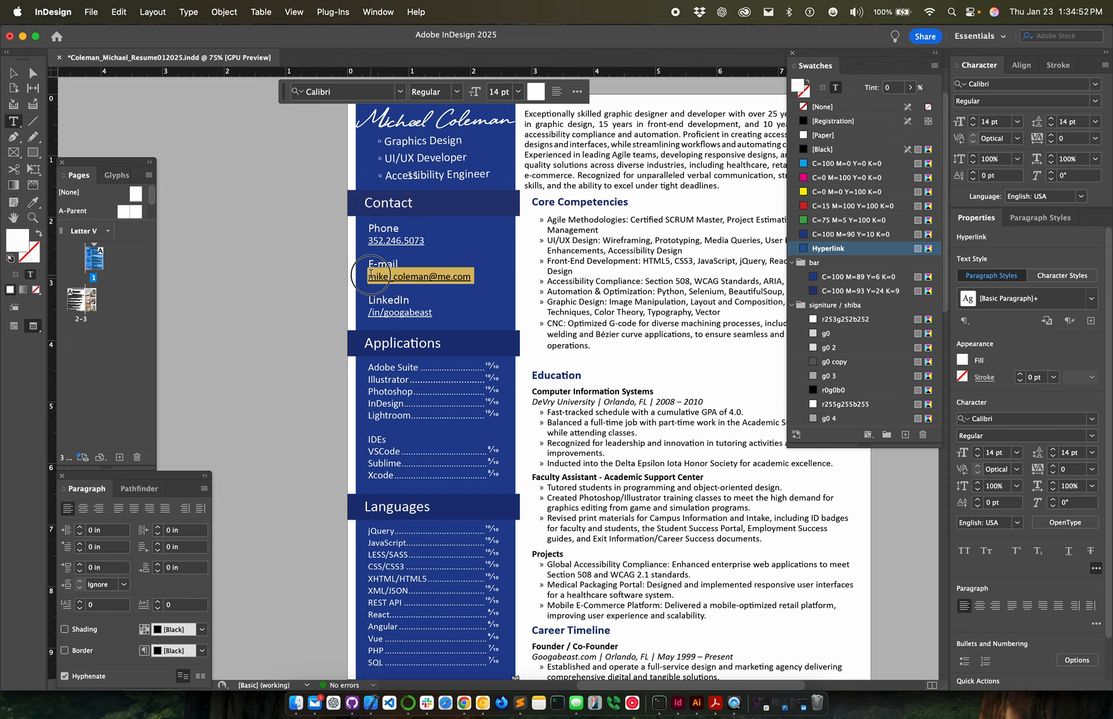
Step: Open the LinkedIn link's hyperlink settings, examine the available link destination types, and cancel without changes
drag(425, 313, 373, 313)
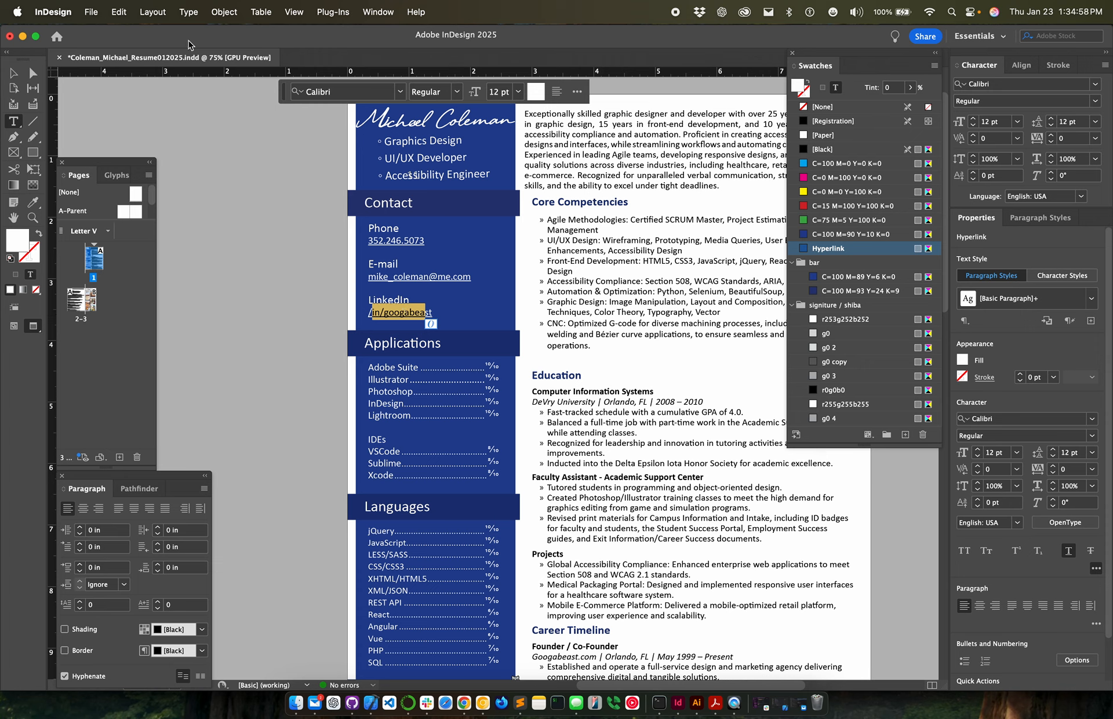
click(189, 13)
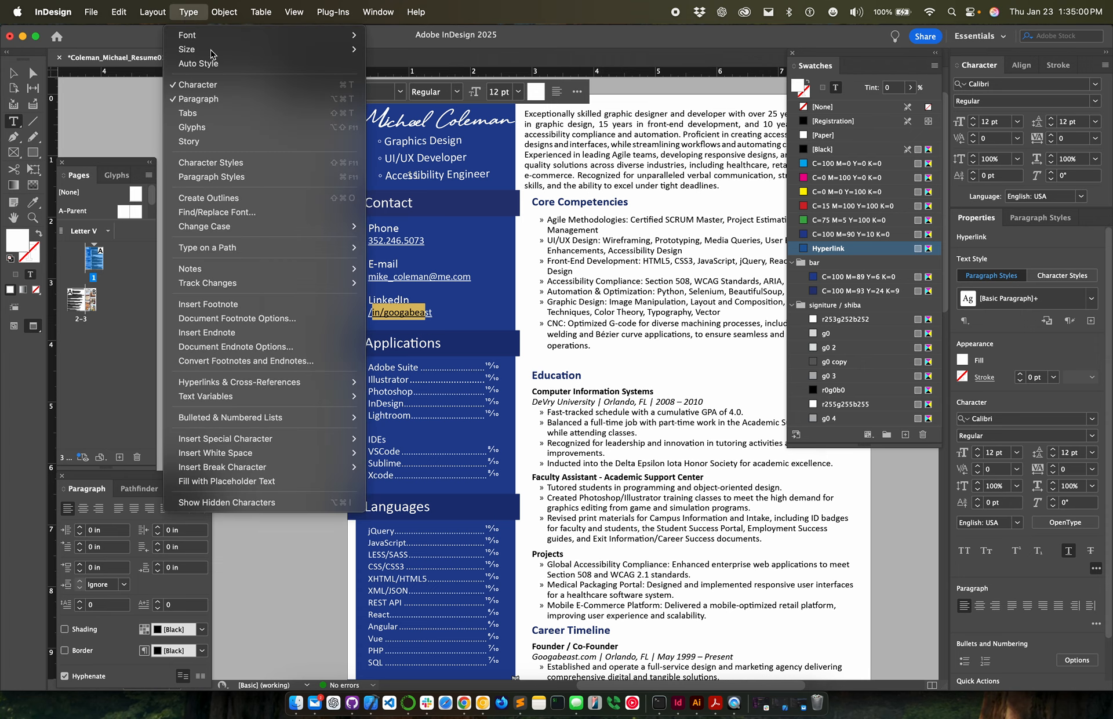
mouse_move(289, 386)
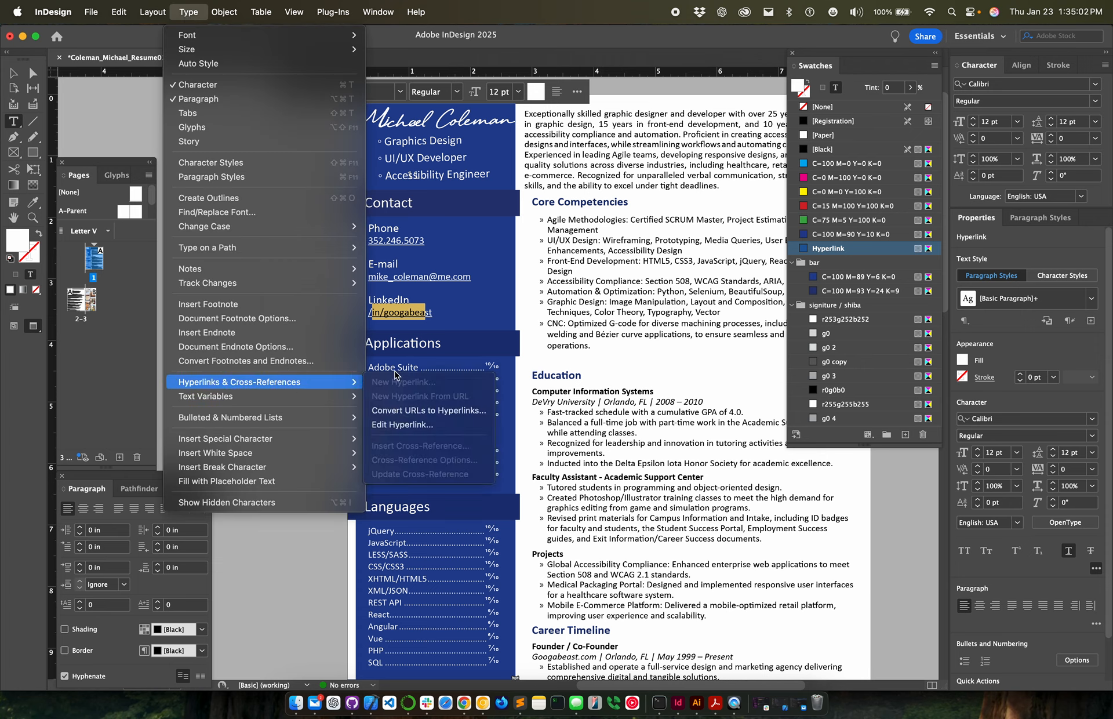
click(439, 427)
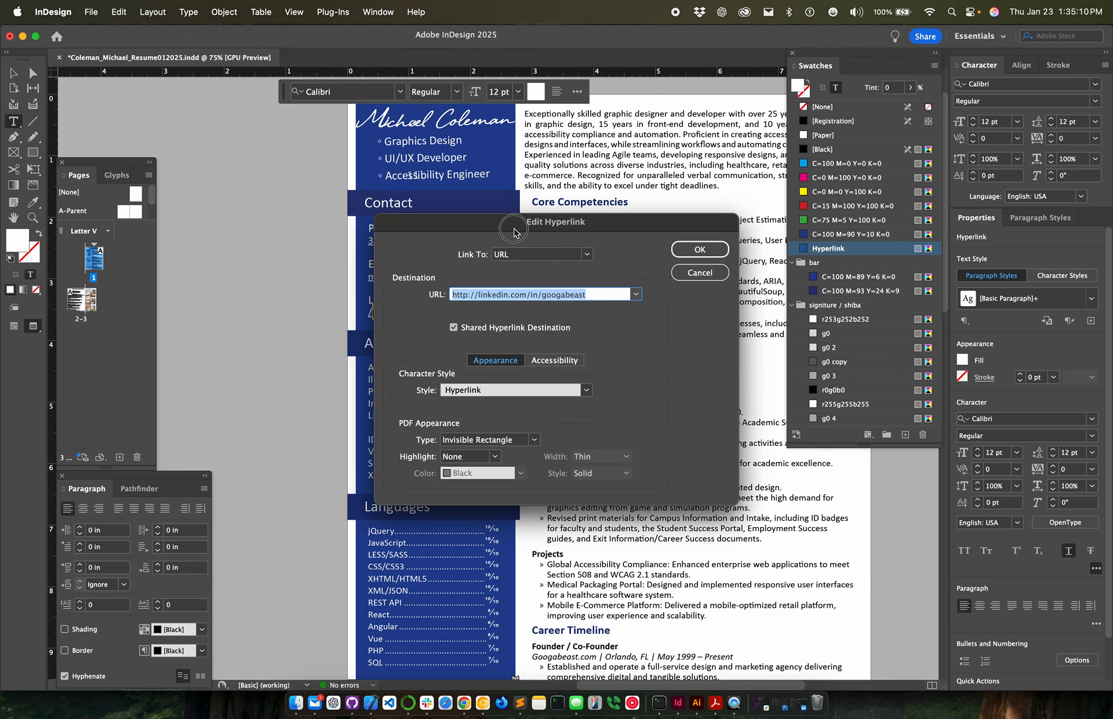
drag(515, 222, 647, 236)
click(720, 267)
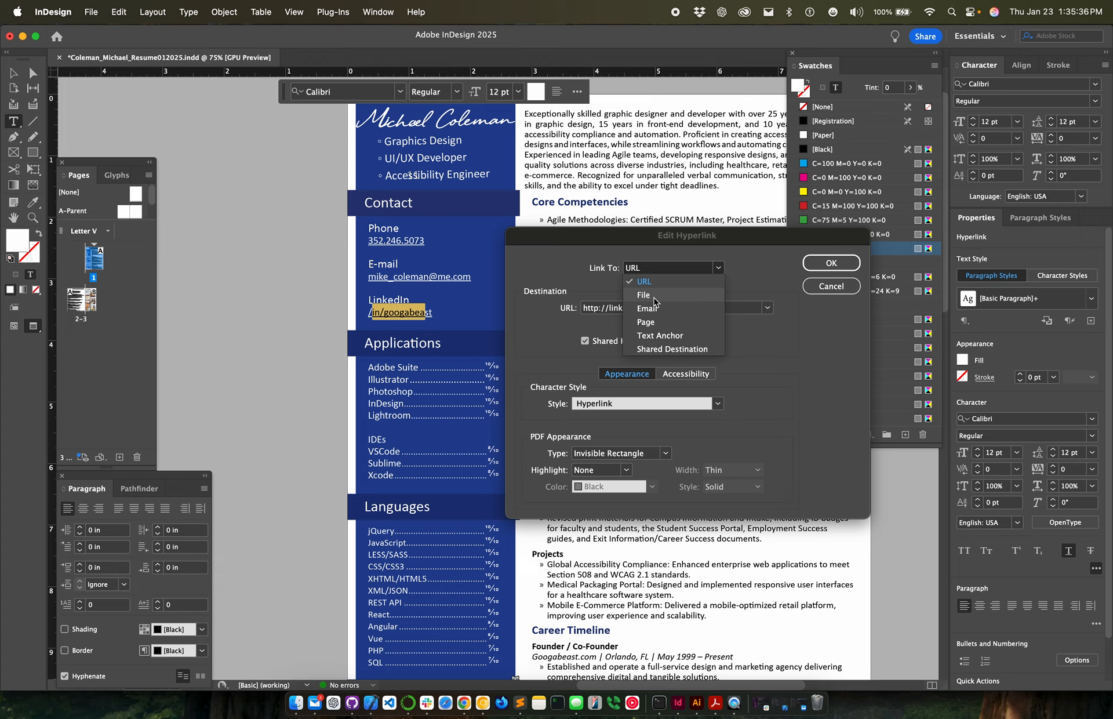
click(834, 289)
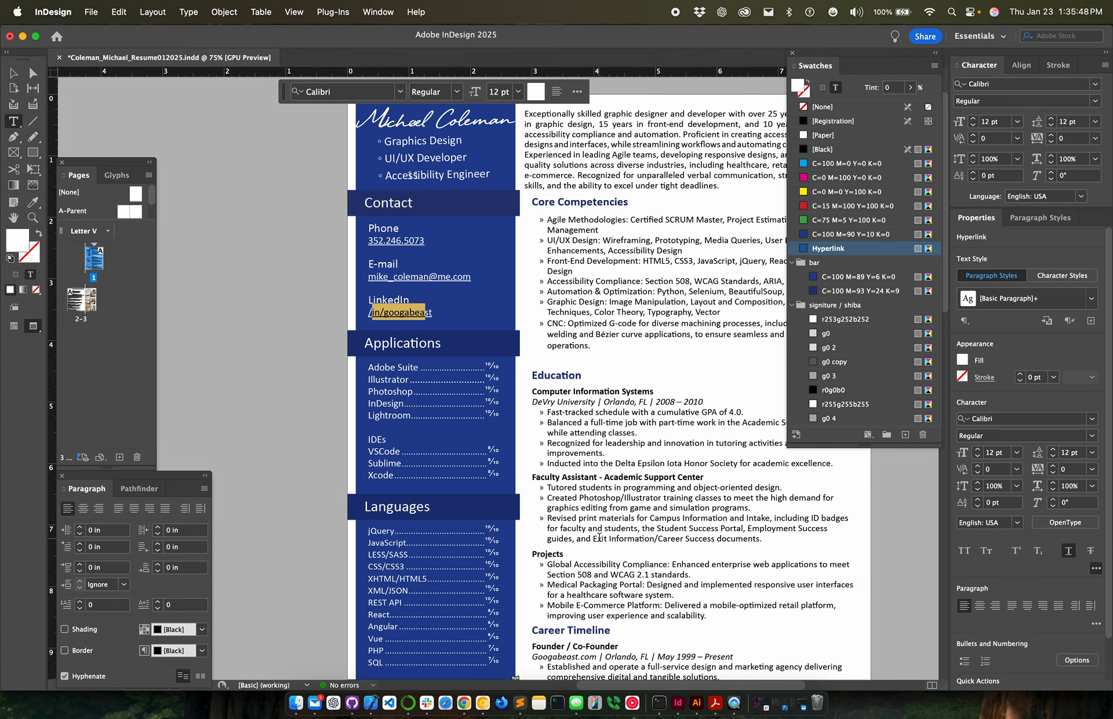
Step: Select the dotted tab space after "Adobe Suite" in the Applications list and open its Tabs settings with the leader field active
scroll(598, 533, down, 3)
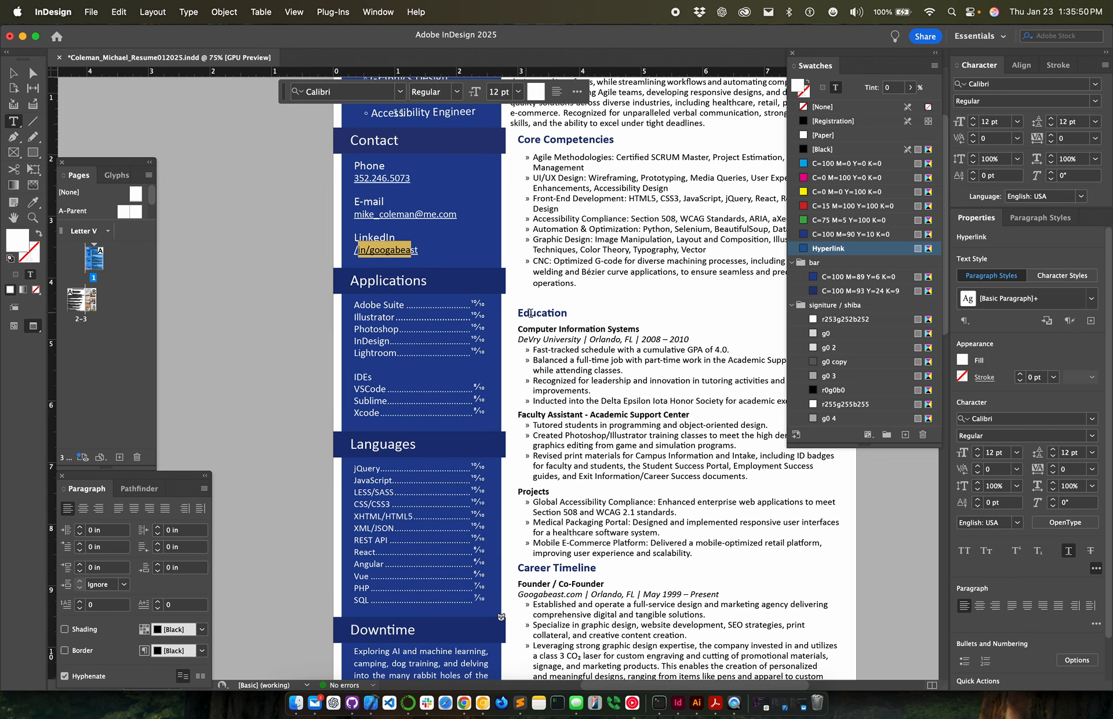
click(421, 302)
drag(399, 303, 442, 302)
click(442, 302)
double_click(423, 304)
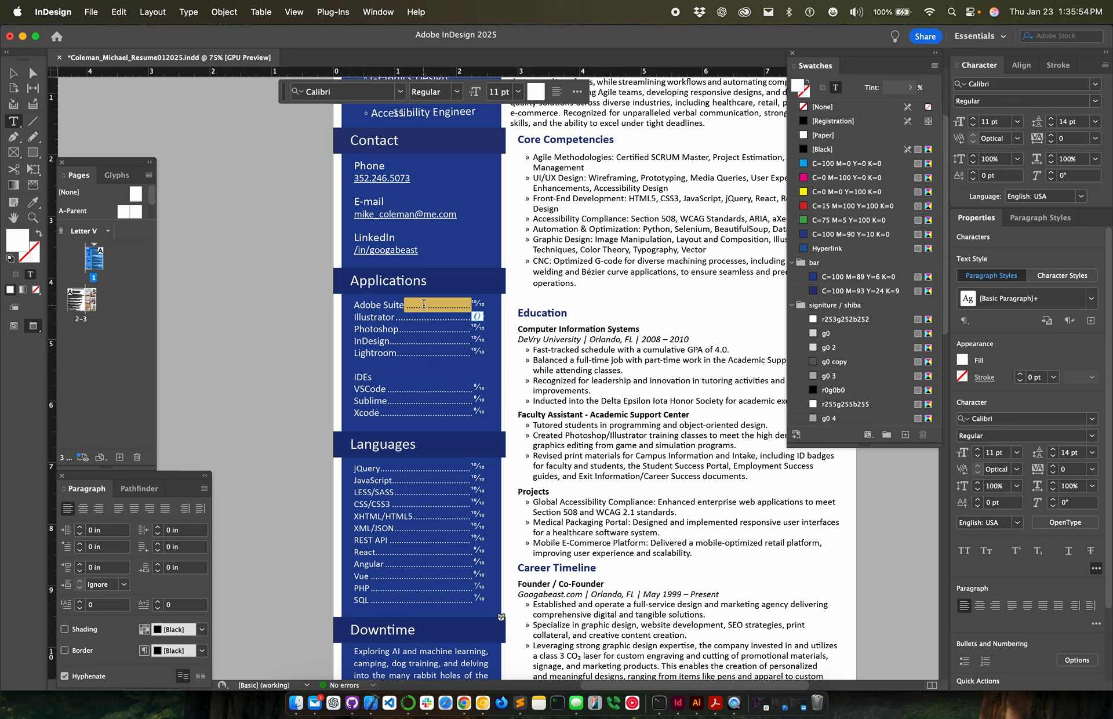
click(186, 13)
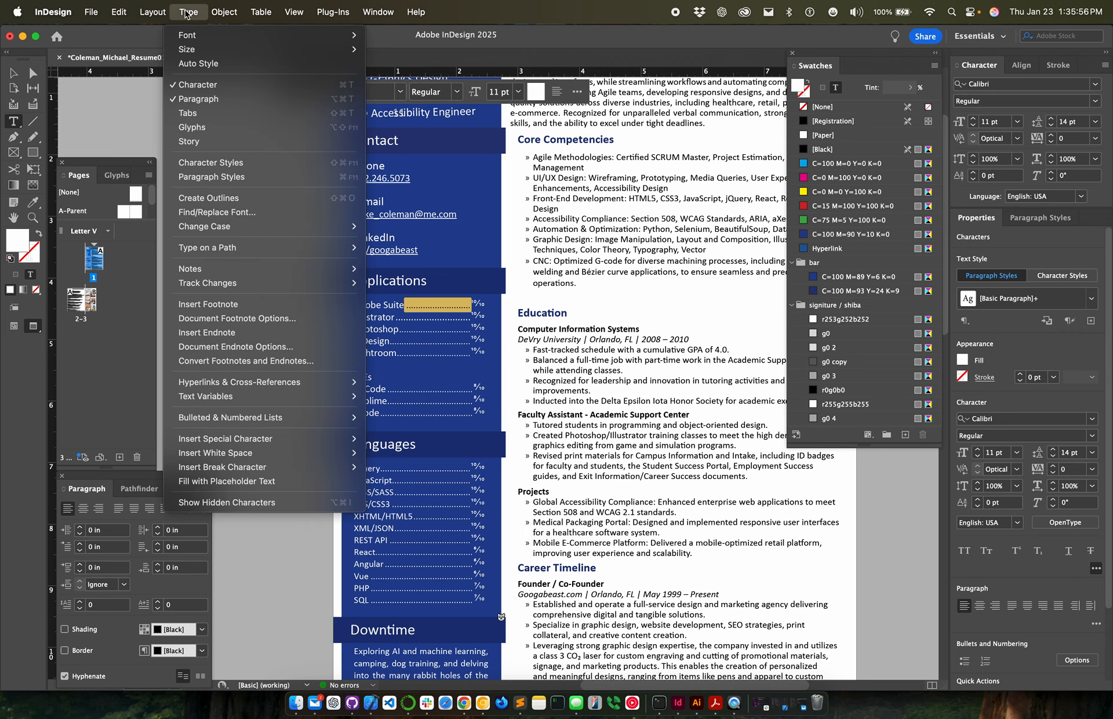
click(214, 114)
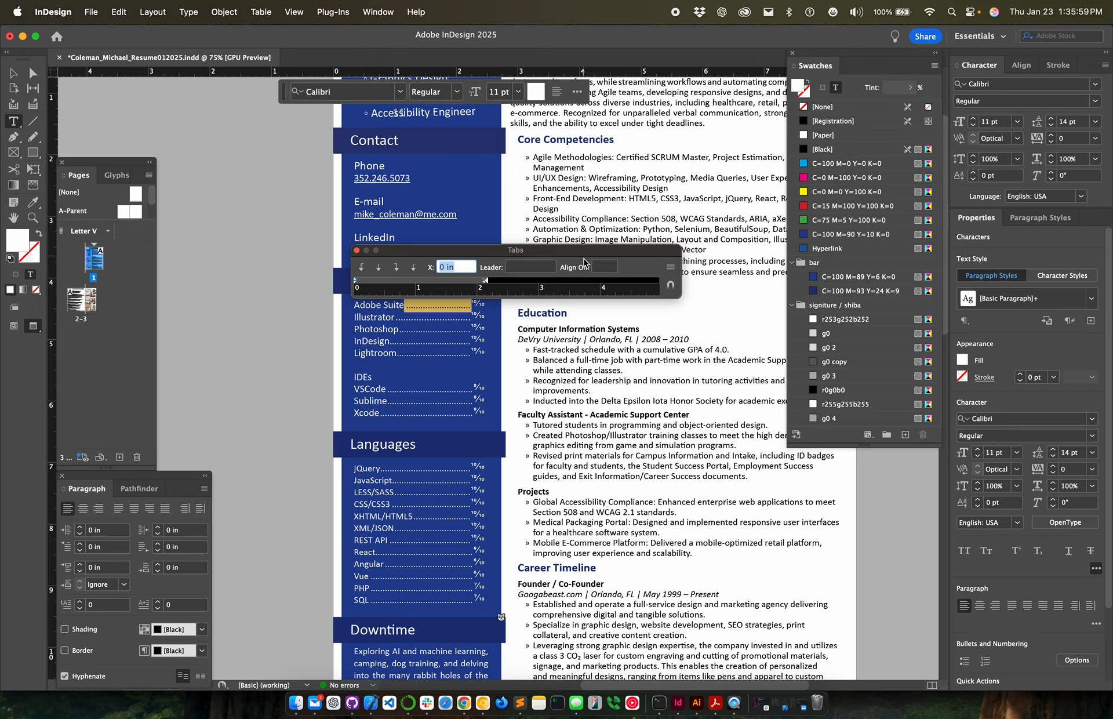
click(527, 266)
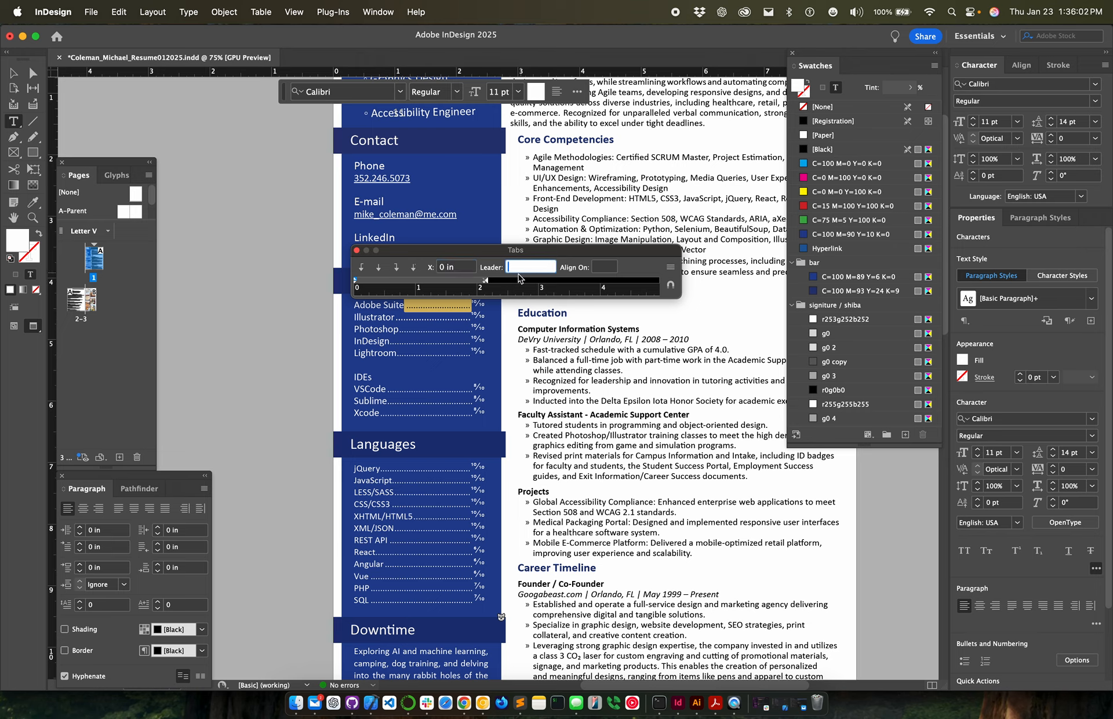
Step: Reselect only the dotted tab space on the "Adobe Suite" line and align the Tabs ruler with the text frame
click(430, 306)
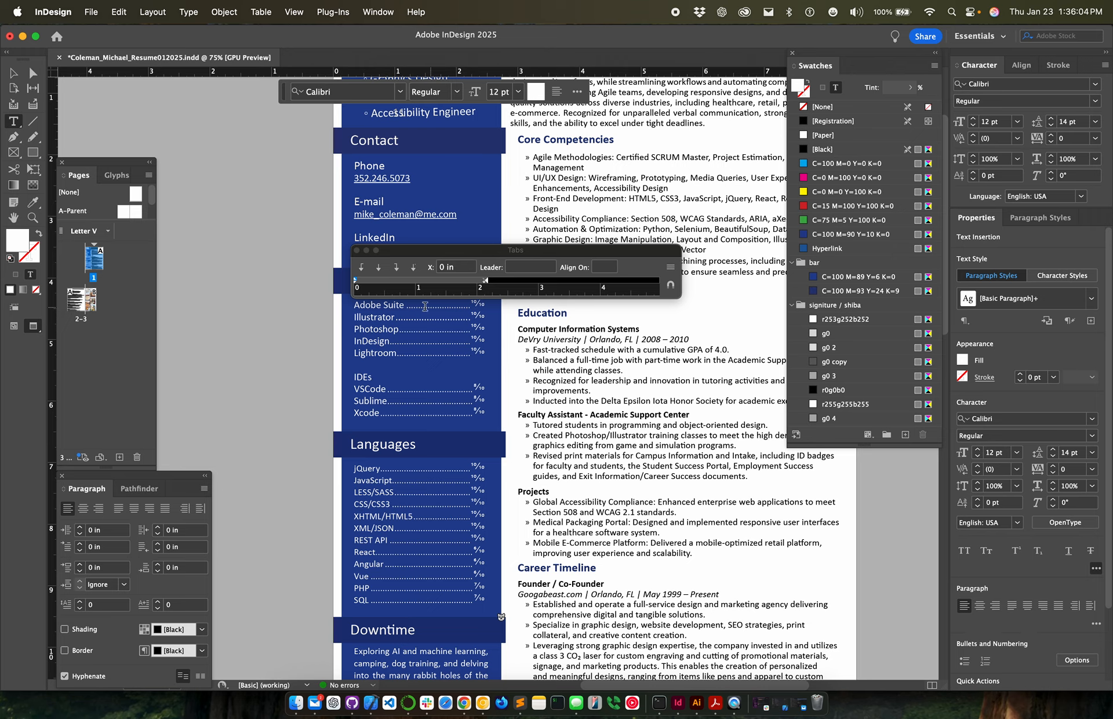
drag(396, 317, 449, 305)
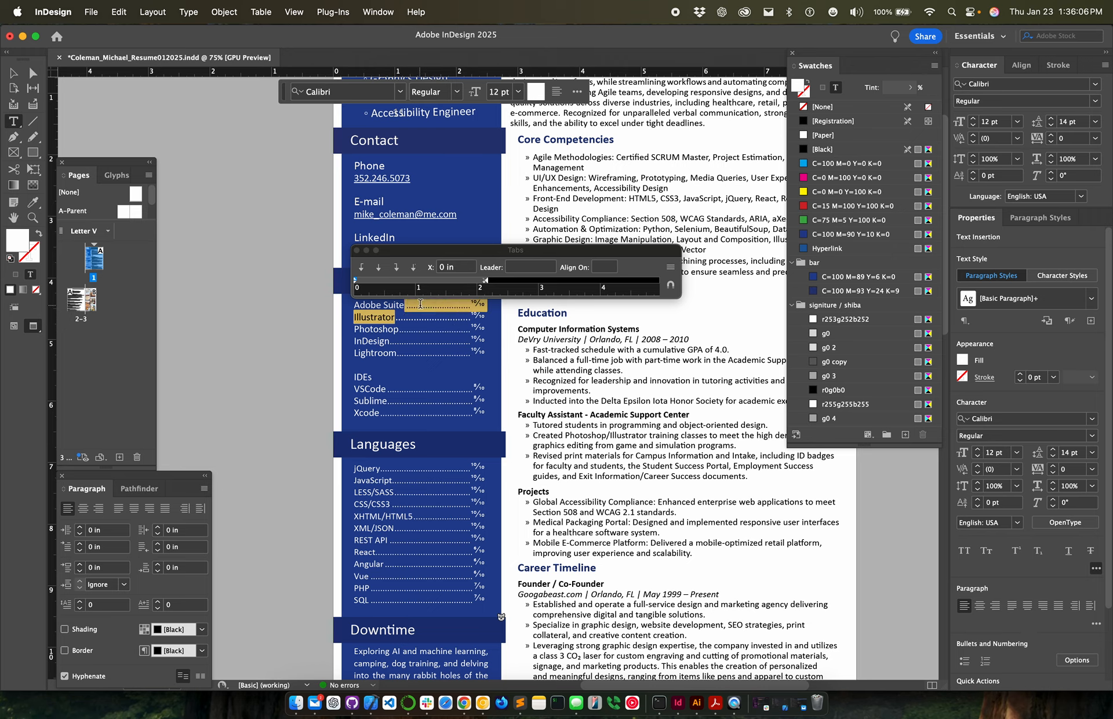
click(422, 304)
drag(405, 305, 471, 306)
click(671, 285)
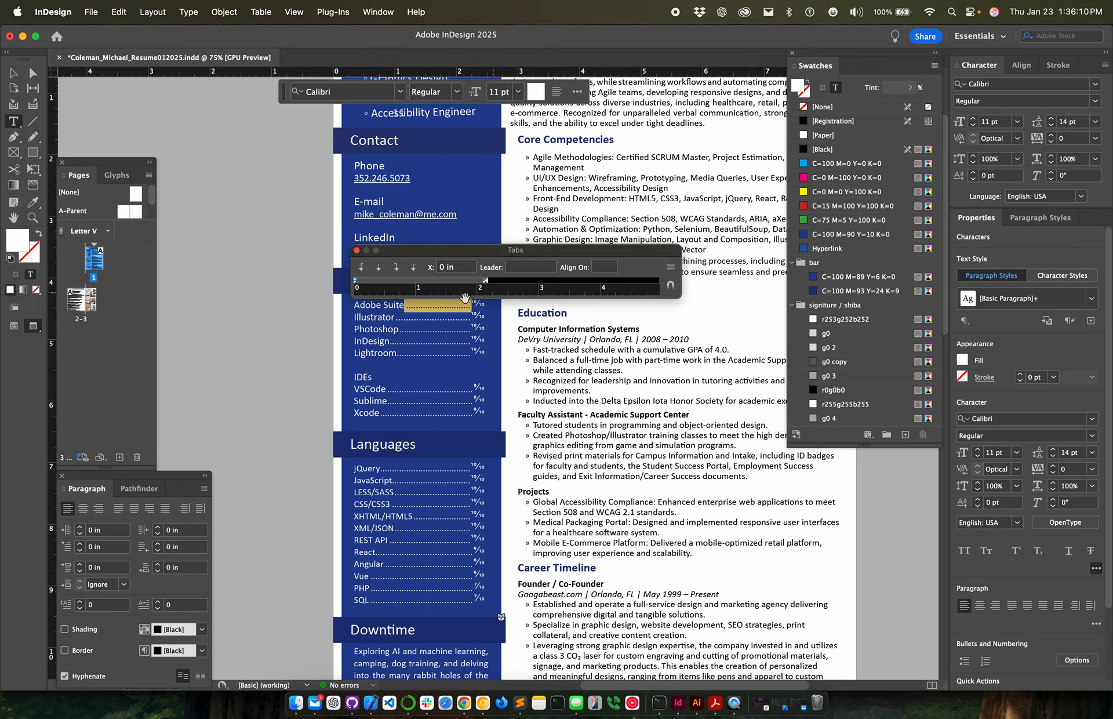
Step: Examine the left indent marker and the right-aligned tab stop with its leader on the Tabs ruler, and close the ruler
click(355, 282)
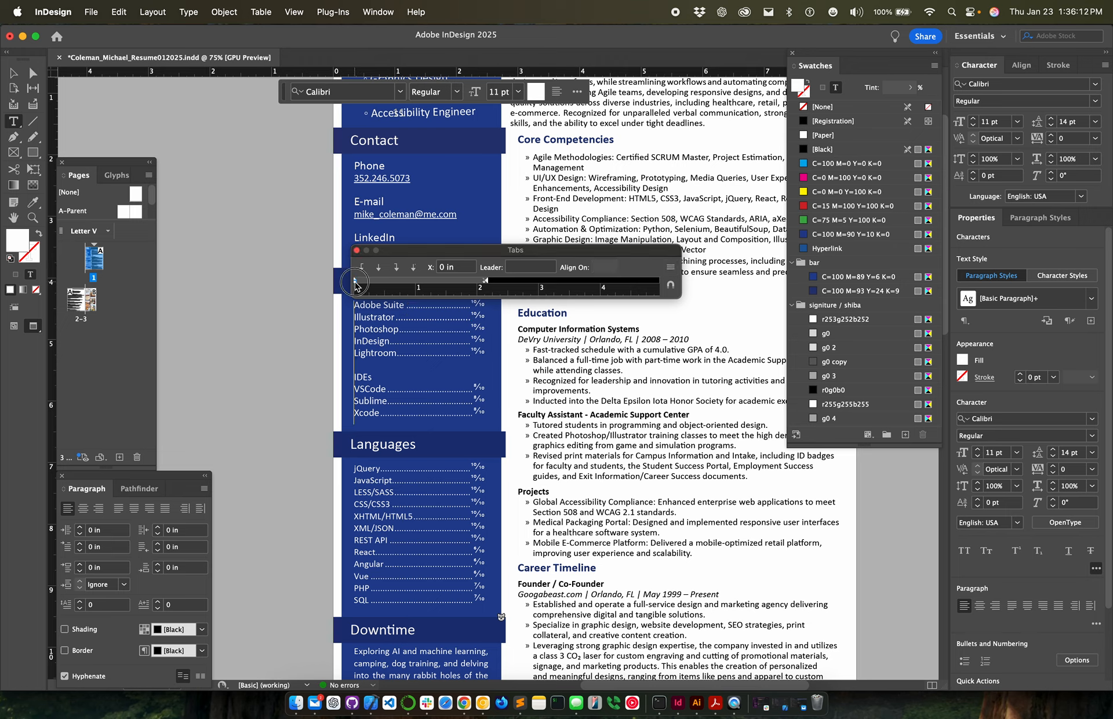
click(485, 282)
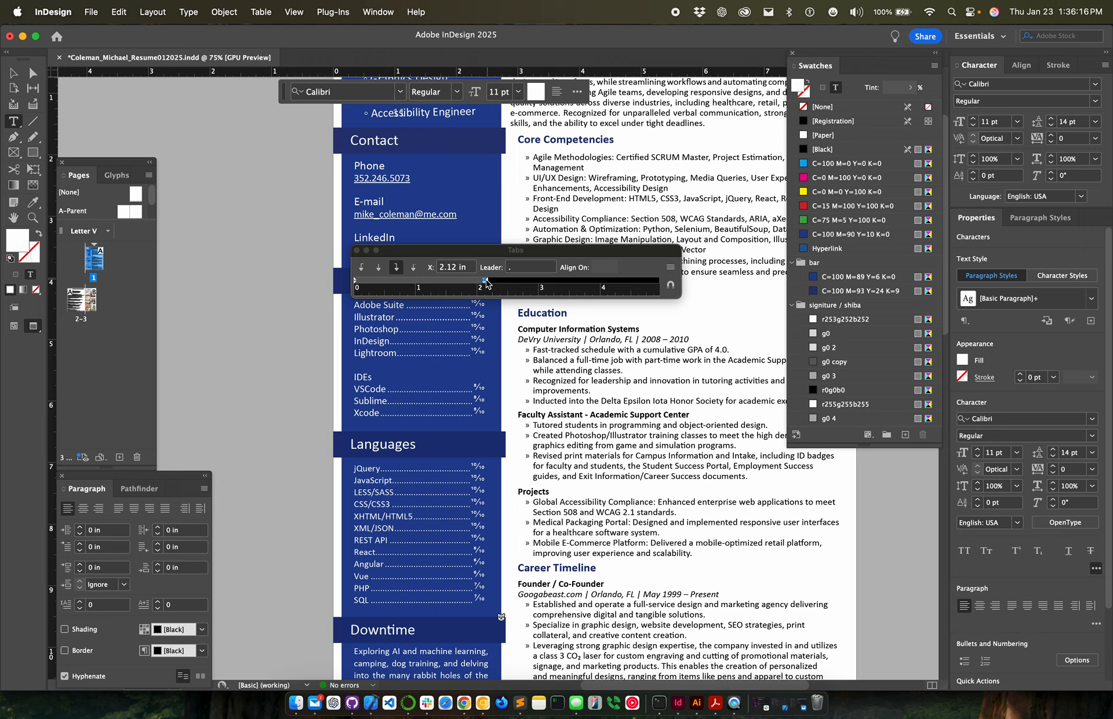
click(486, 281)
click(485, 281)
click(486, 282)
click(357, 249)
Step: Select the Languages and Applications text frames in turn and review the sidebar and main column down to the page end
click(15, 75)
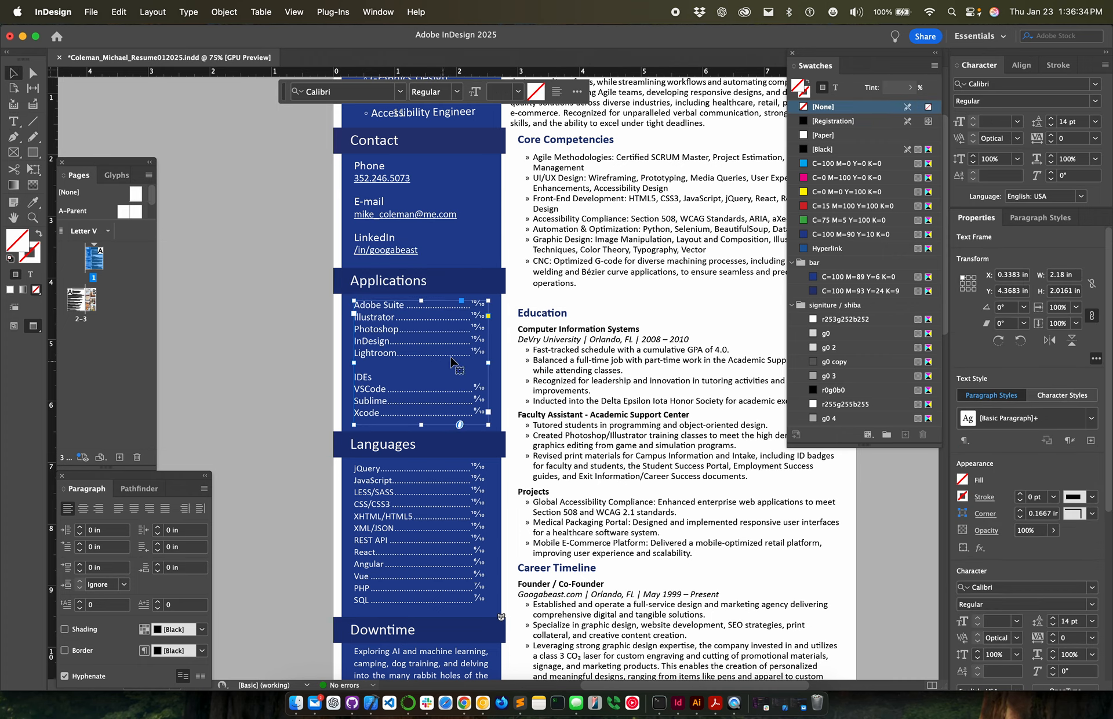
click(443, 484)
click(412, 348)
scroll(534, 429, down, 5)
scroll(534, 429, right, 5)
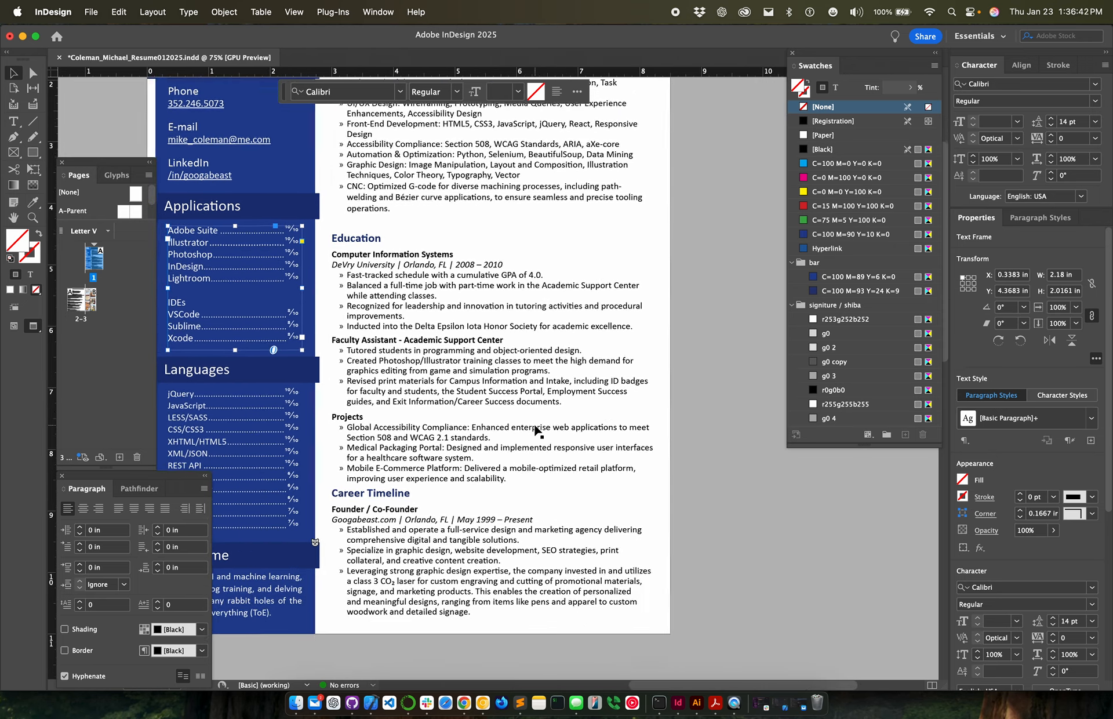
scroll(320, 366, down, 3)
scroll(320, 365, left, 2)
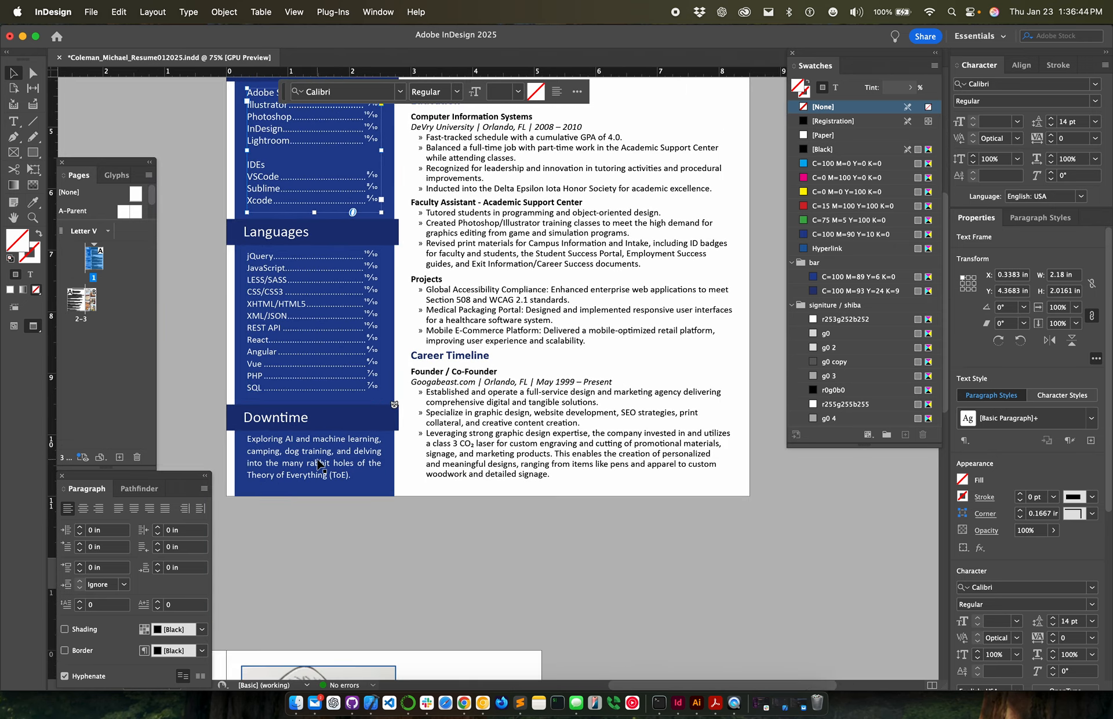
scroll(321, 365, up, 4)
scroll(320, 365, left, 1)
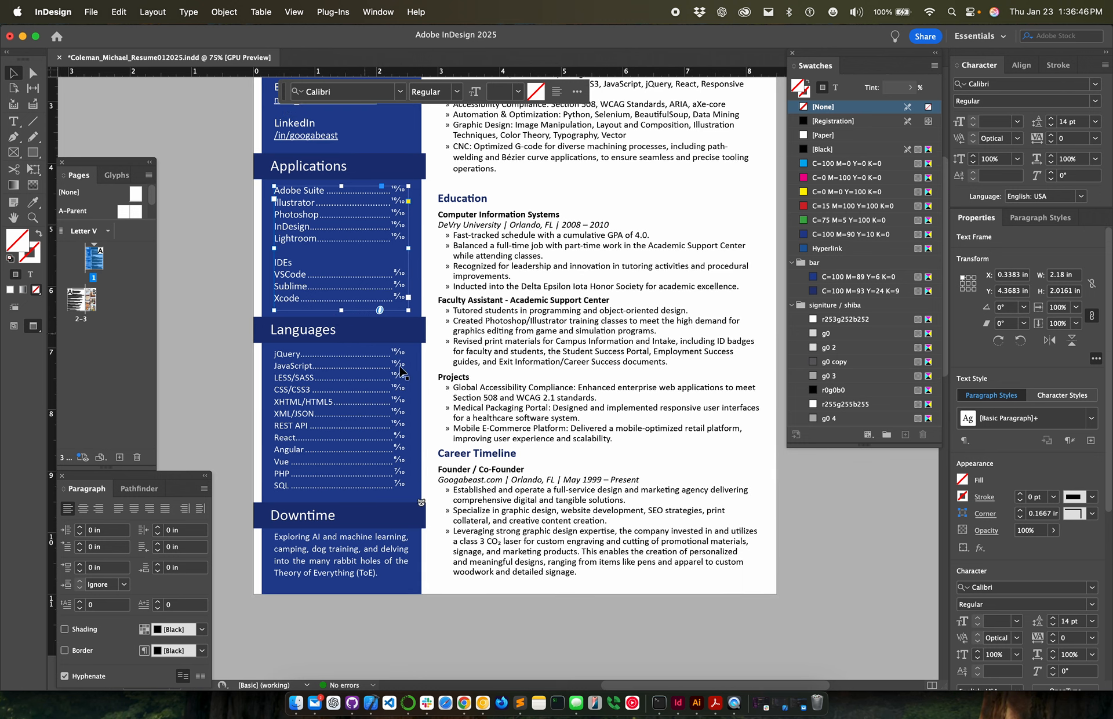
scroll(365, 394, up, 4)
scroll(365, 395, left, 1)
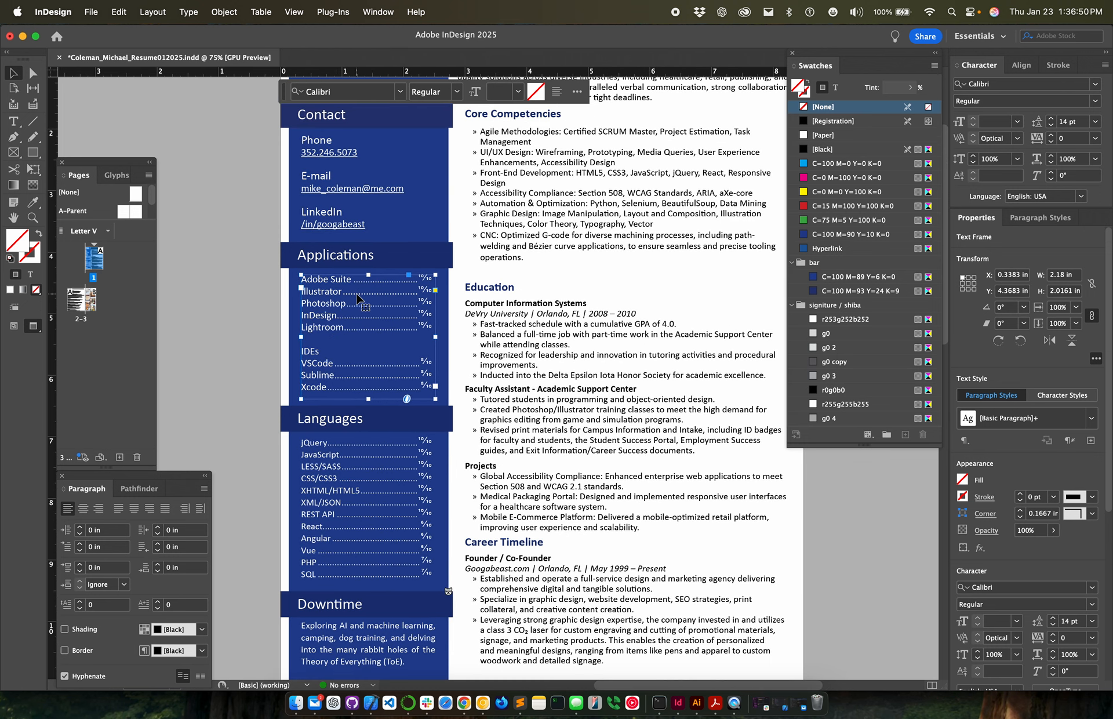
Step: Highlight the dotted tab space after "Illustrator" to examine it as a single tab, and clear the highlight
double_click(358, 299)
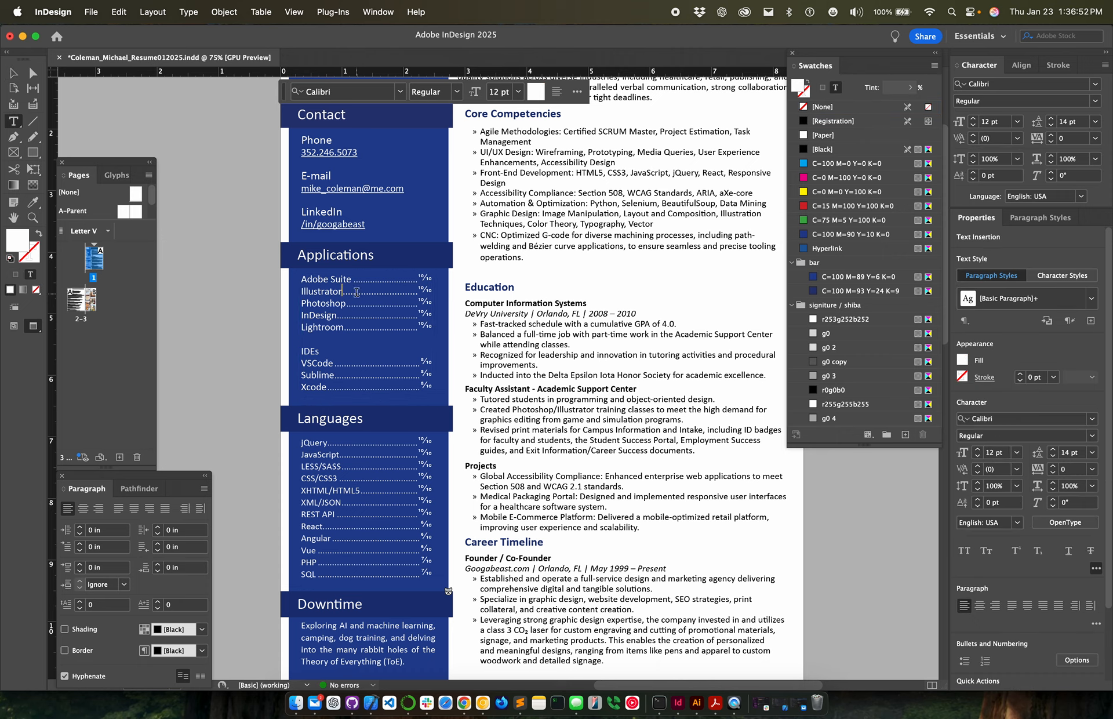
double_click(382, 288)
drag(383, 287, 386, 289)
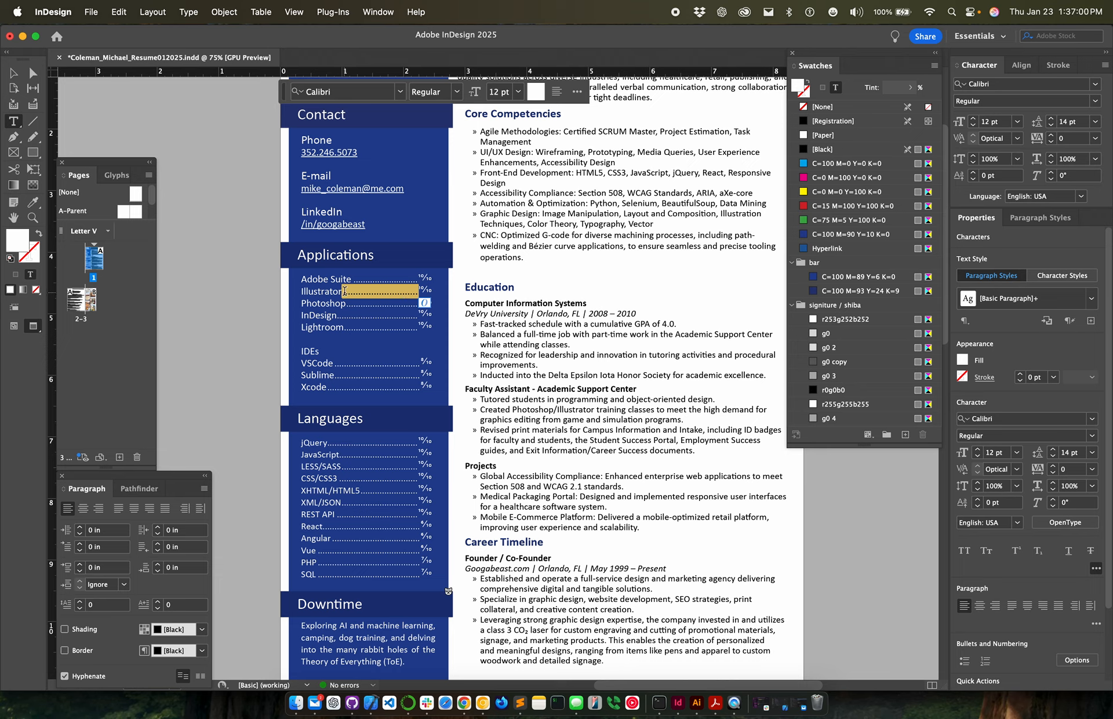
click(363, 293)
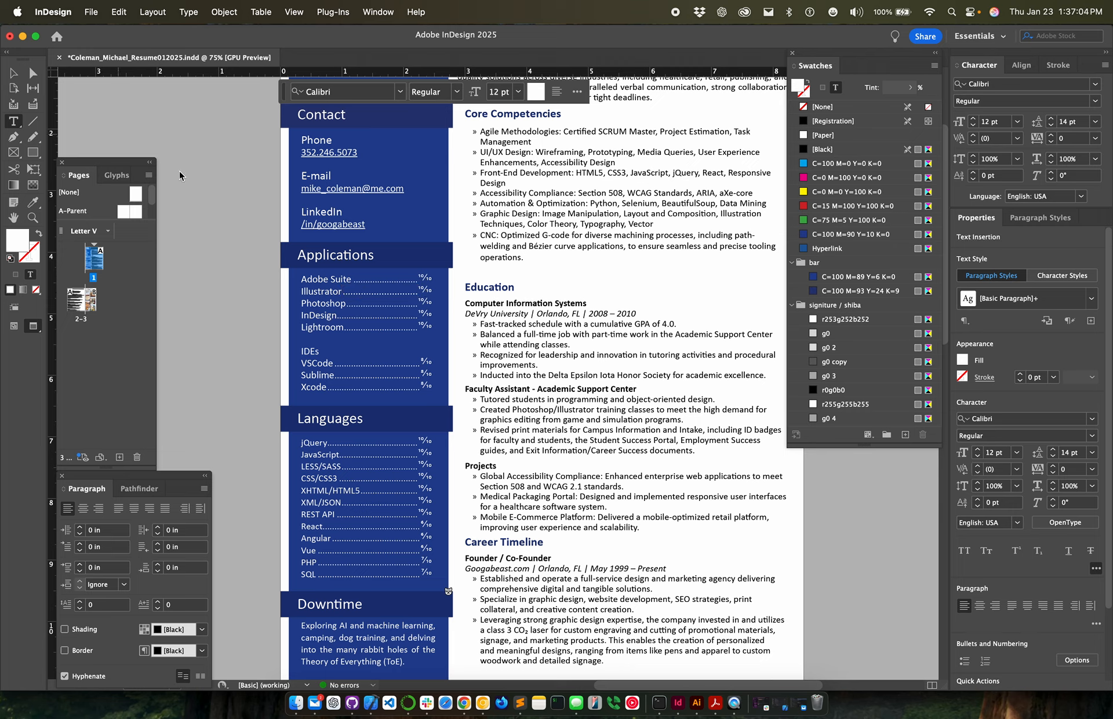
Step: Open Object Export Options for the Applications list frame and examine its alt text source choices
click(12, 73)
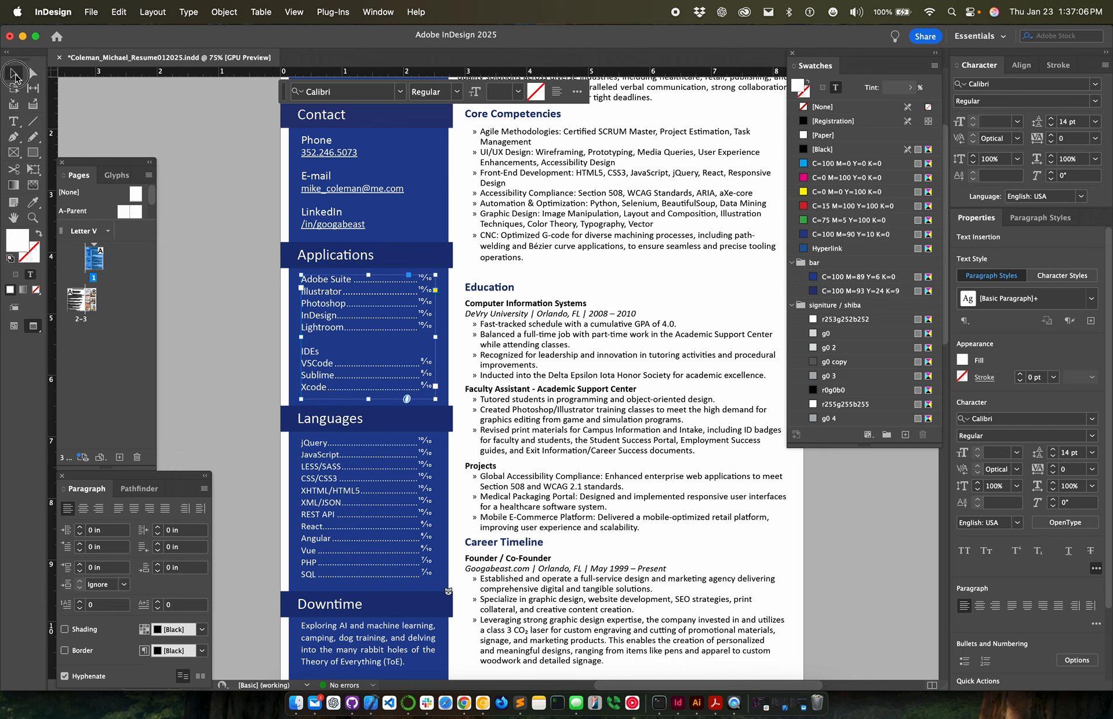
right_click(328, 286)
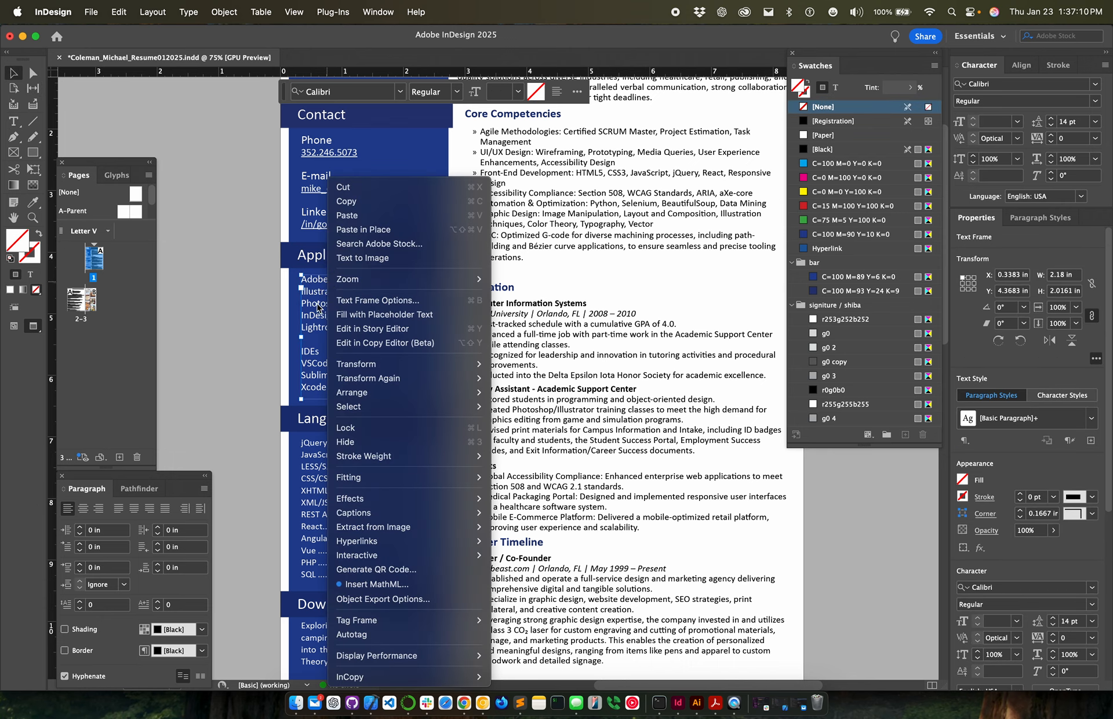
click(454, 607)
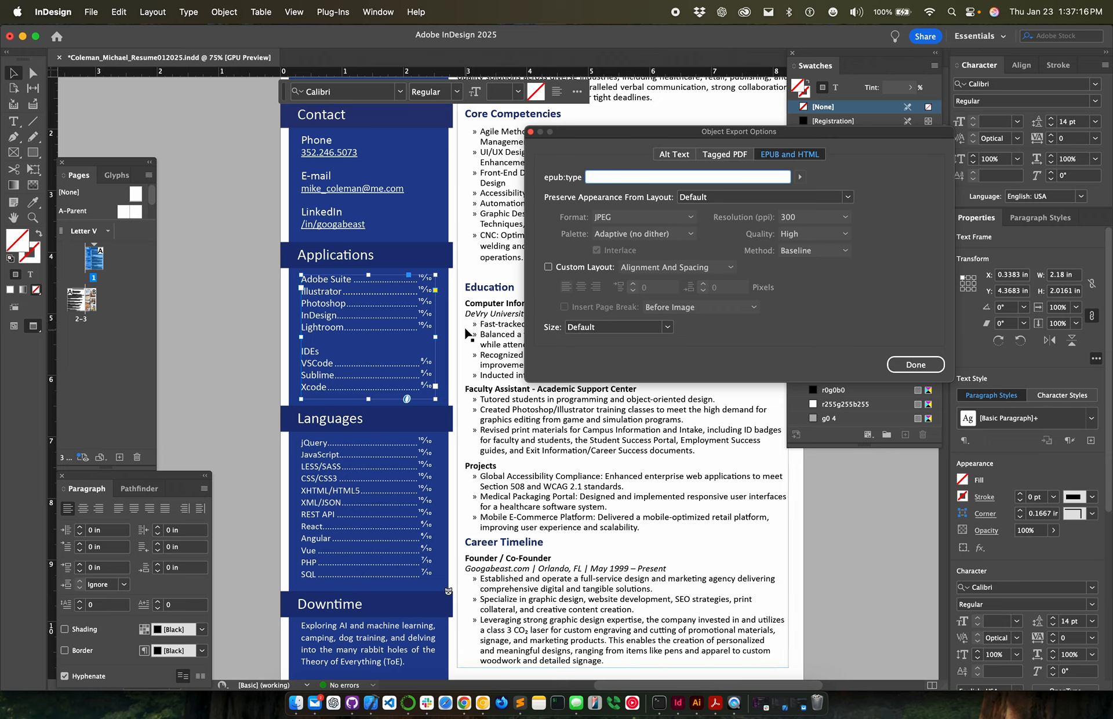
click(679, 154)
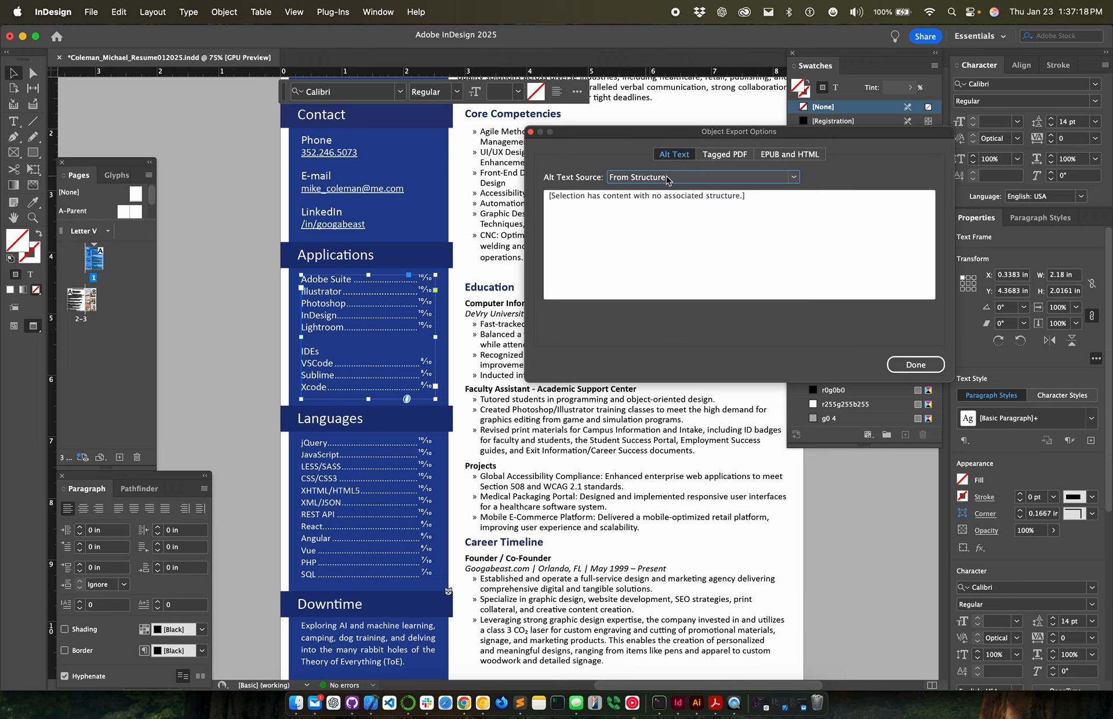
click(683, 186)
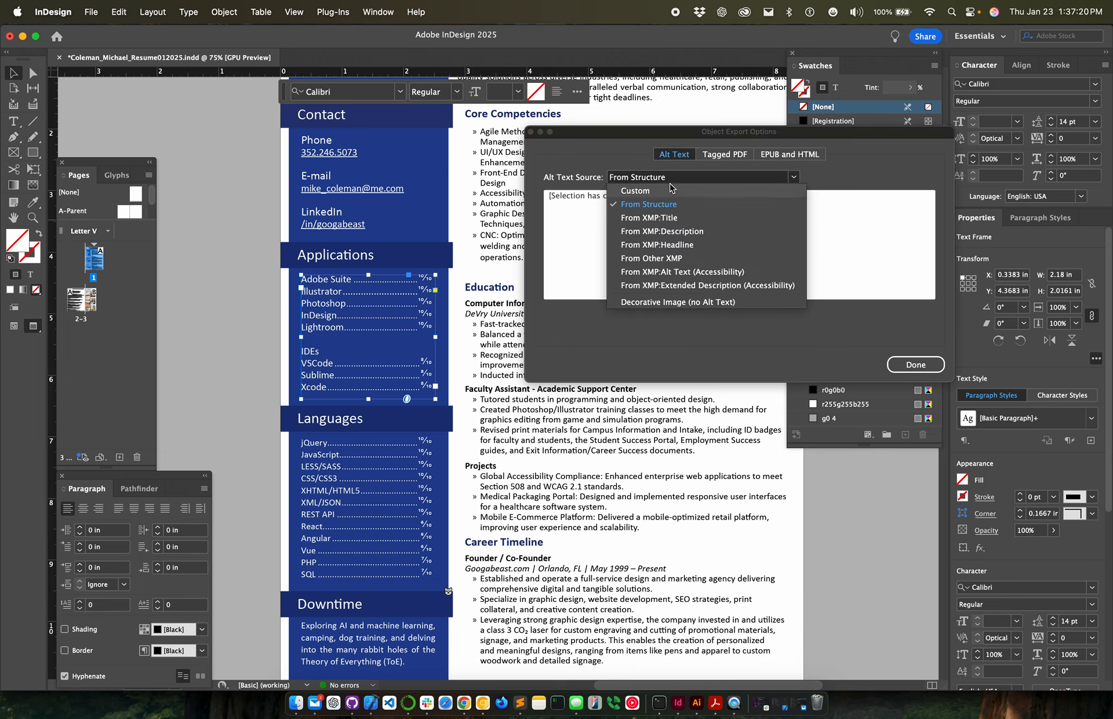
Step: Examine the Applications frame's EPUB and HTML settings and Tagged PDF tag choices, and close the export options
click(723, 156)
click(780, 154)
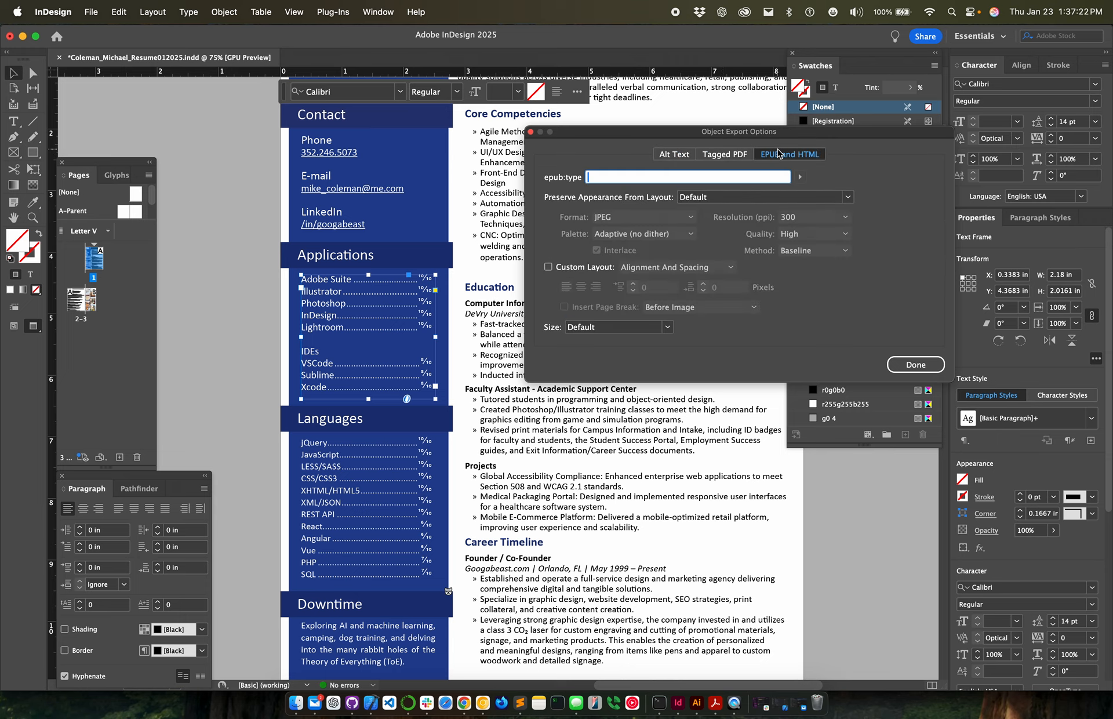
click(715, 159)
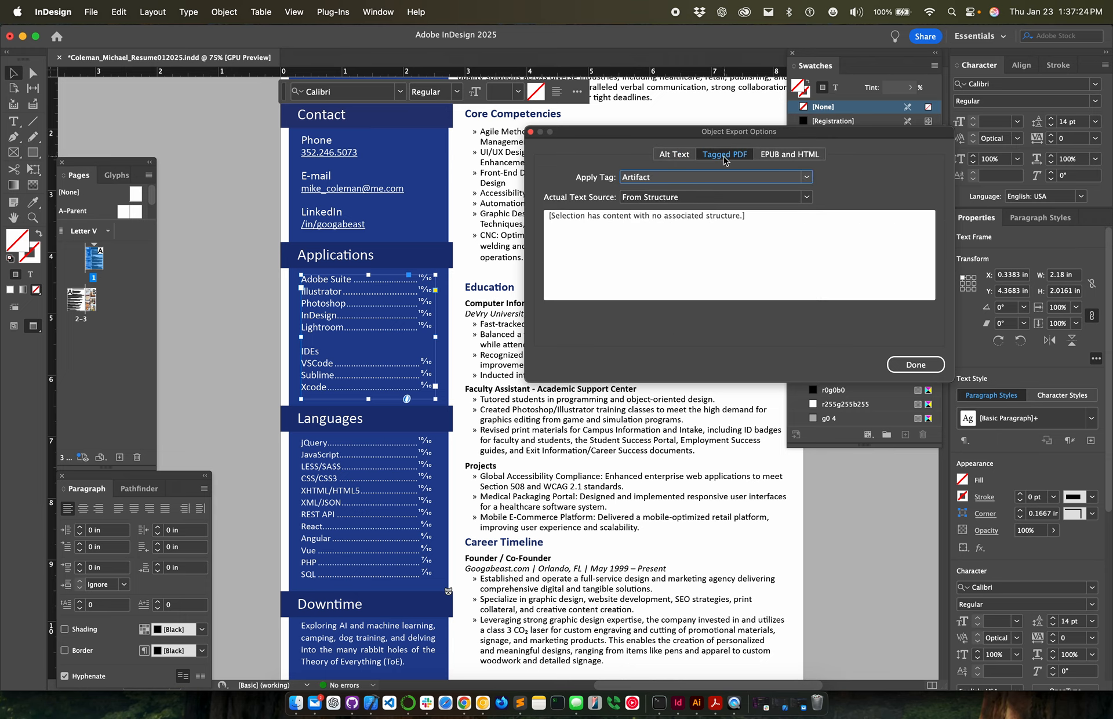
click(668, 180)
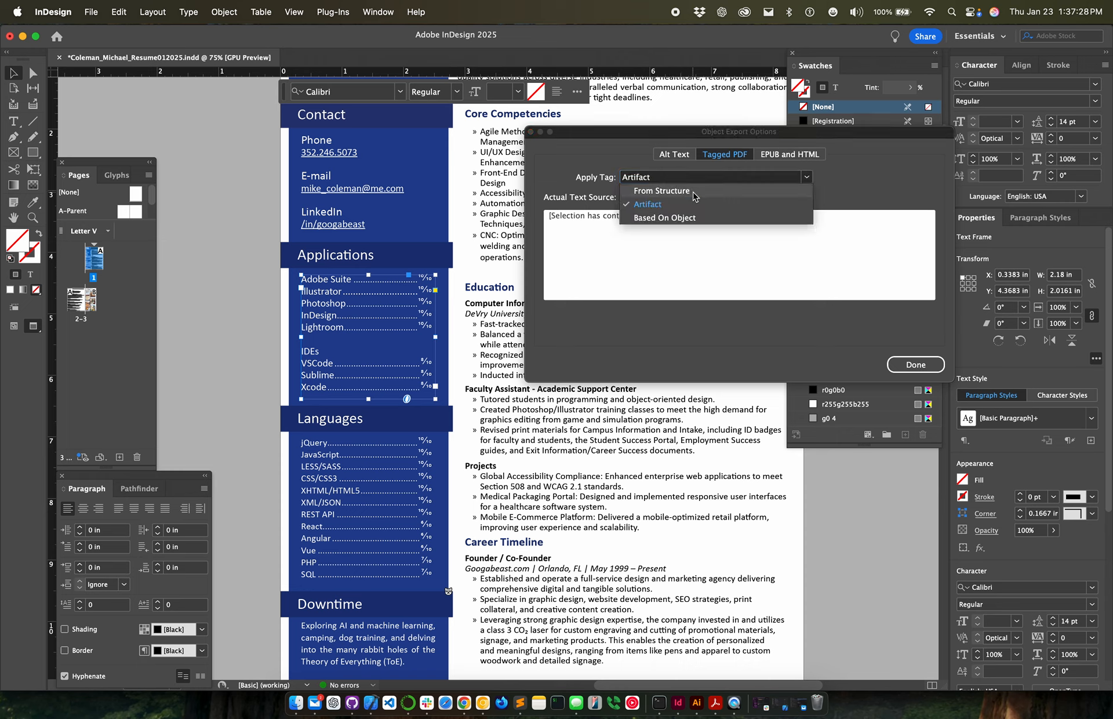
click(916, 364)
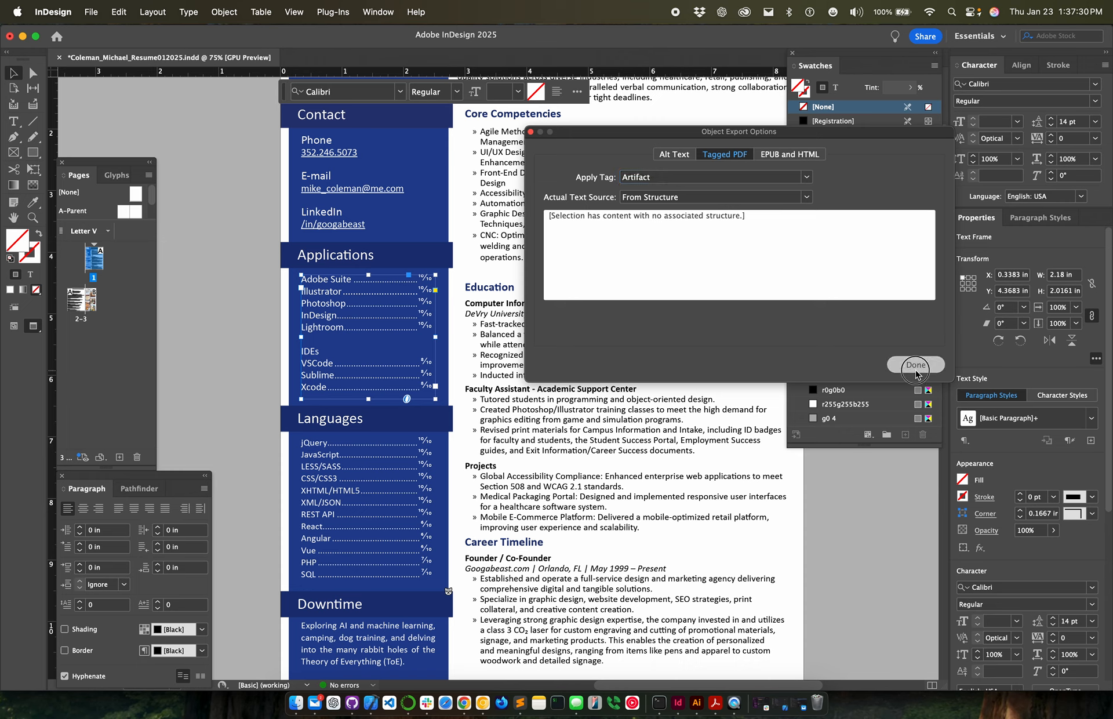
click(916, 364)
Step: Examine the Tagged PDF tag source in Object Export Options for the main column text frame, and close the export options
click(502, 578)
right_click(503, 578)
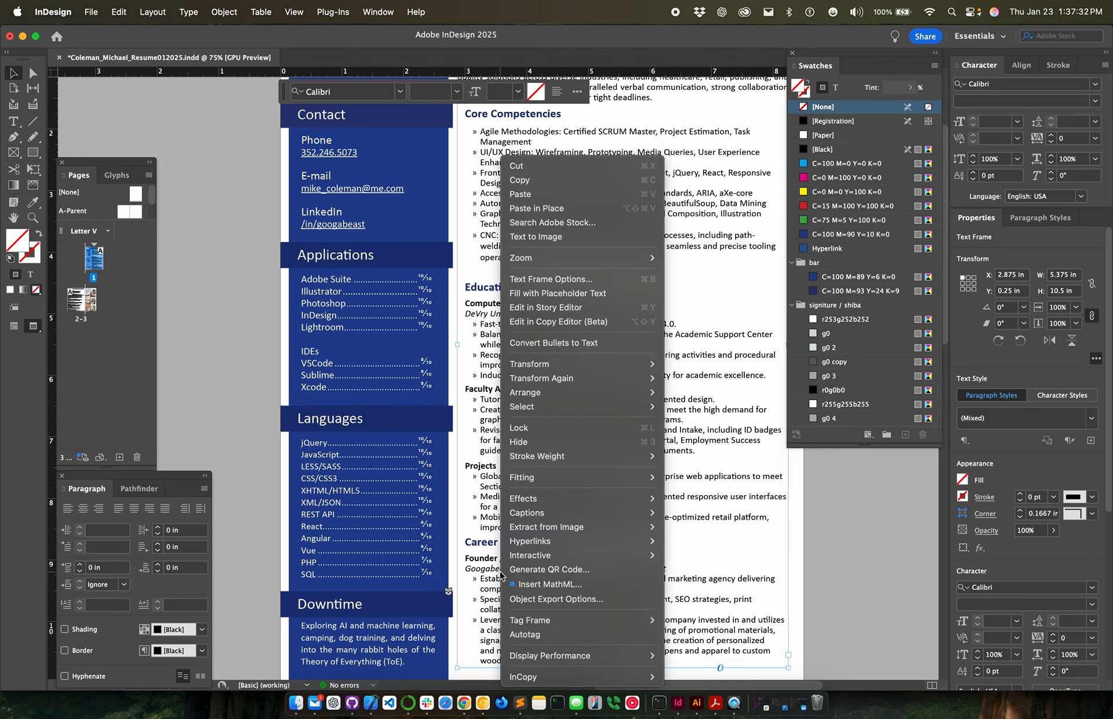
click(556, 600)
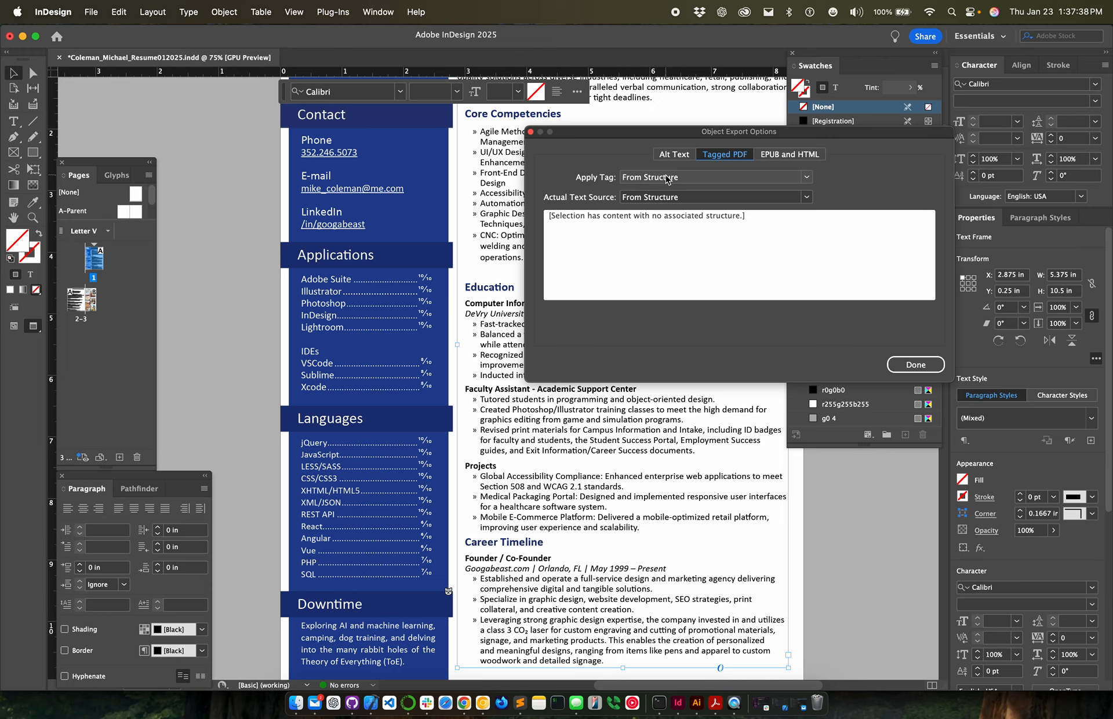
click(909, 366)
Step: Examine the Tagged PDF tag in Object Export Options for the Applications list frame, and close the export options
click(358, 312)
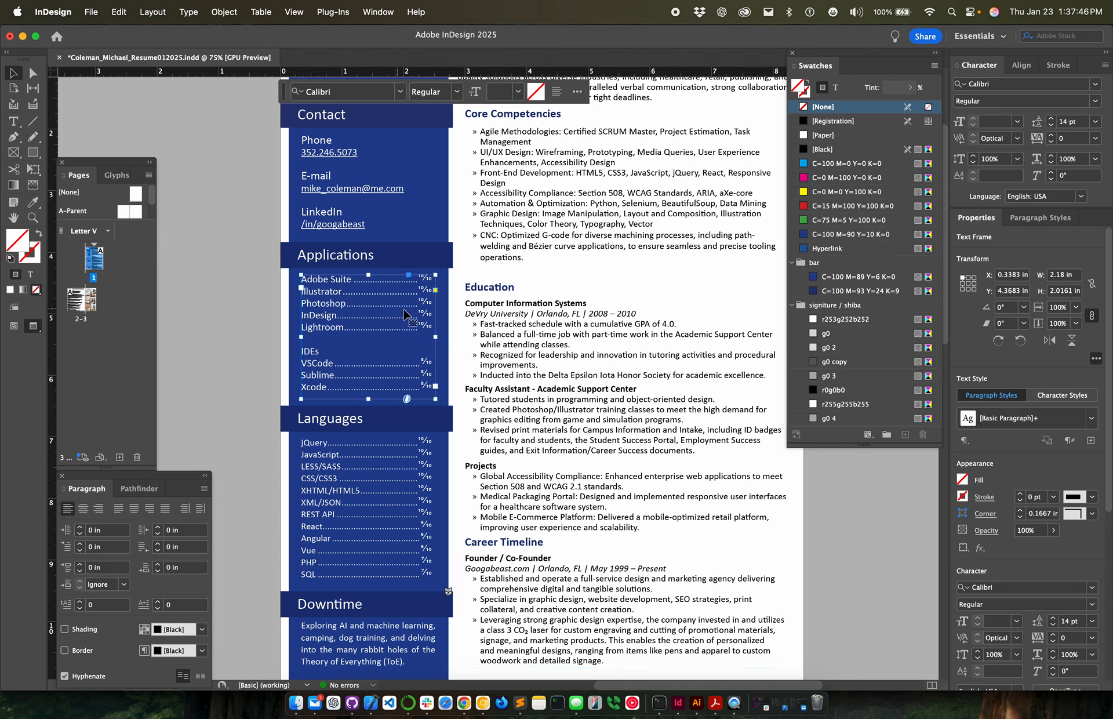
right_click(372, 311)
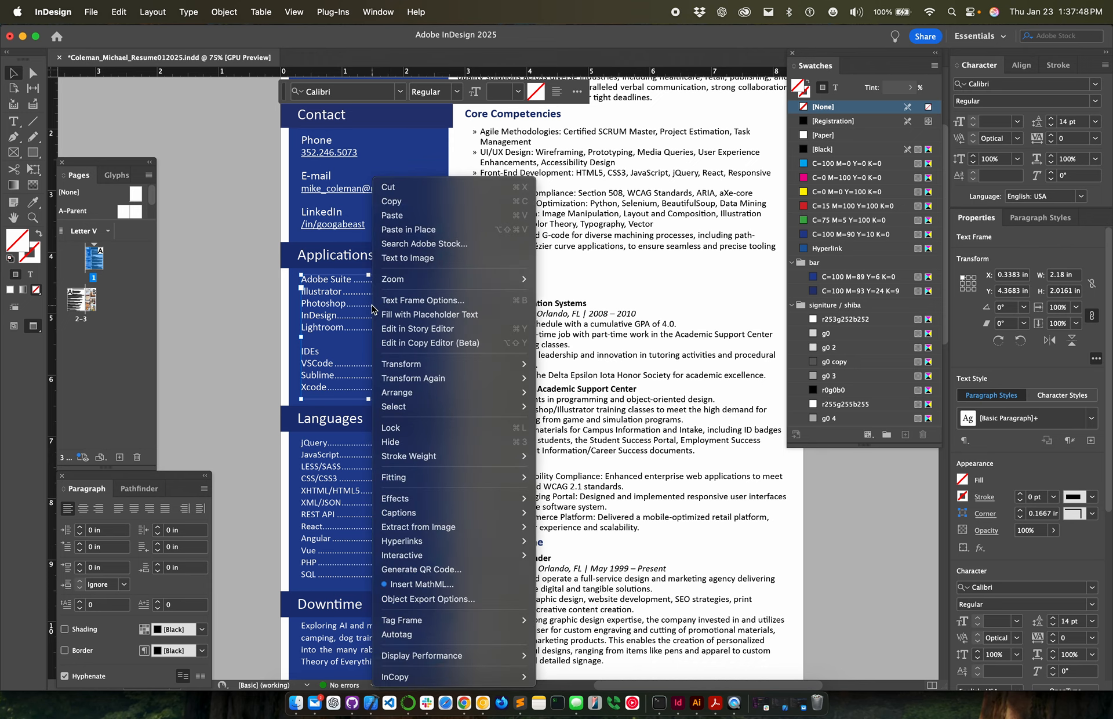
click(459, 298)
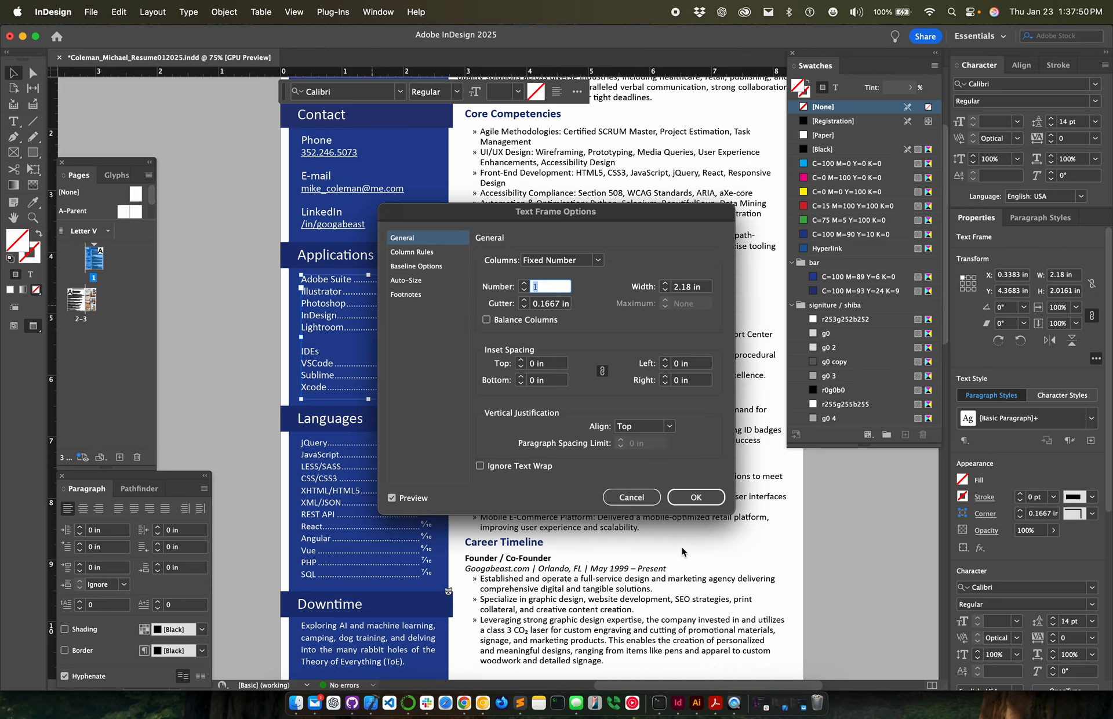
click(631, 497)
right_click(399, 320)
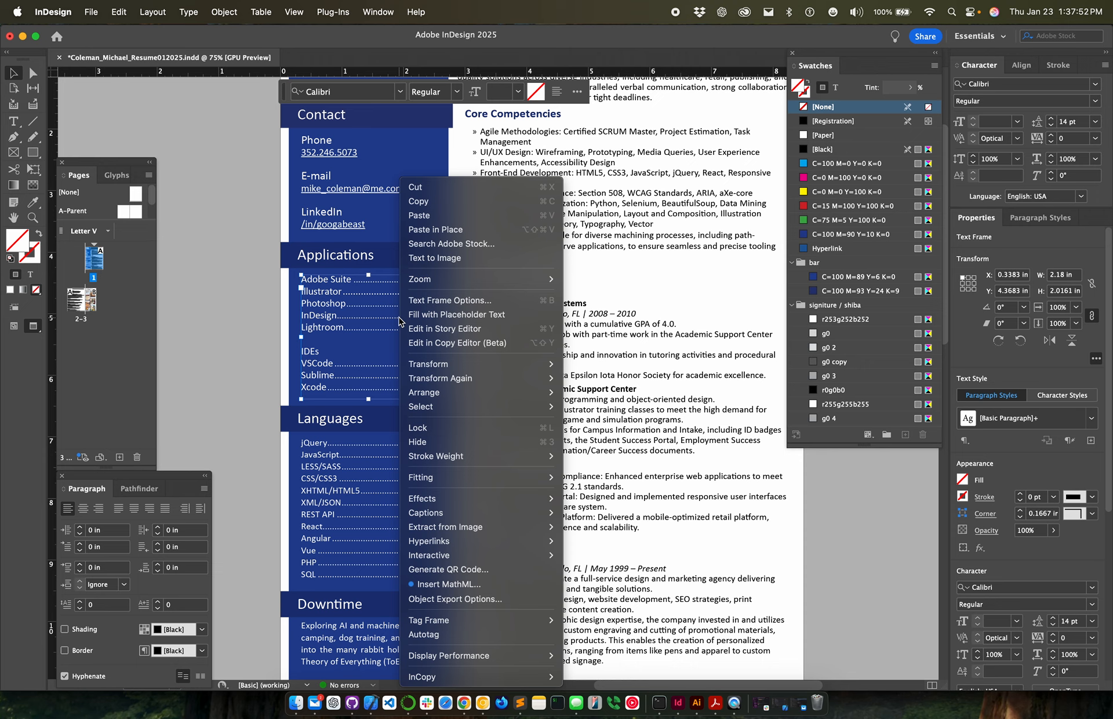
click(512, 600)
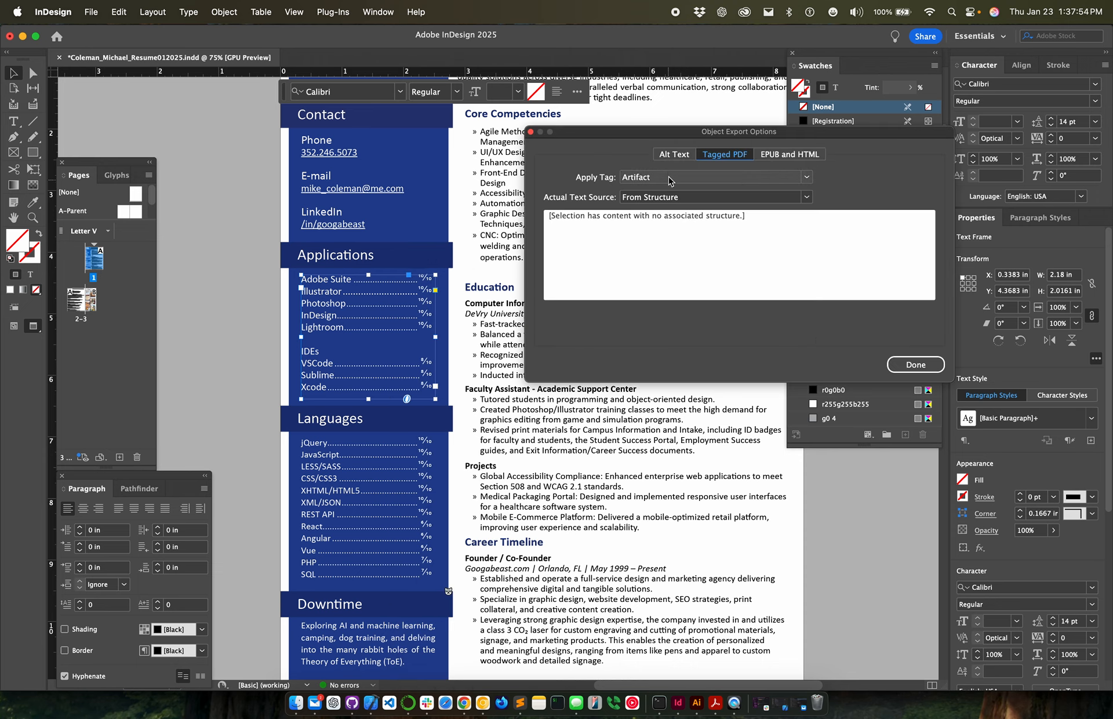
click(915, 364)
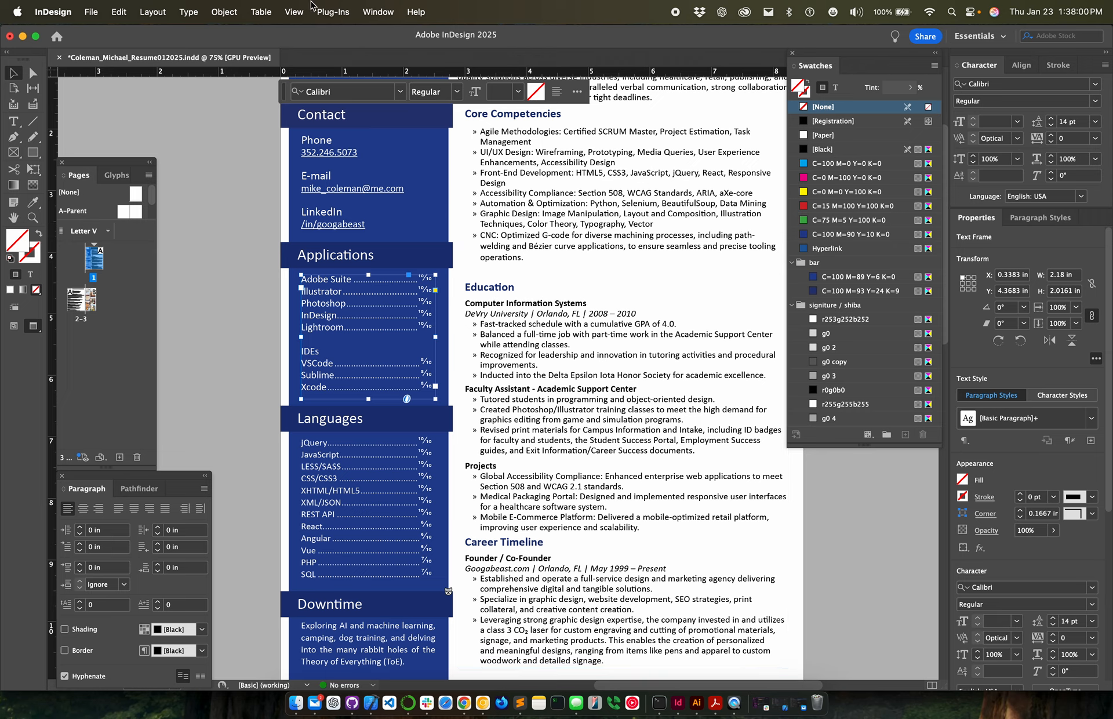
Step: Display the document's layers, hide and reshow the Content layer, and select the a11y layer
click(378, 12)
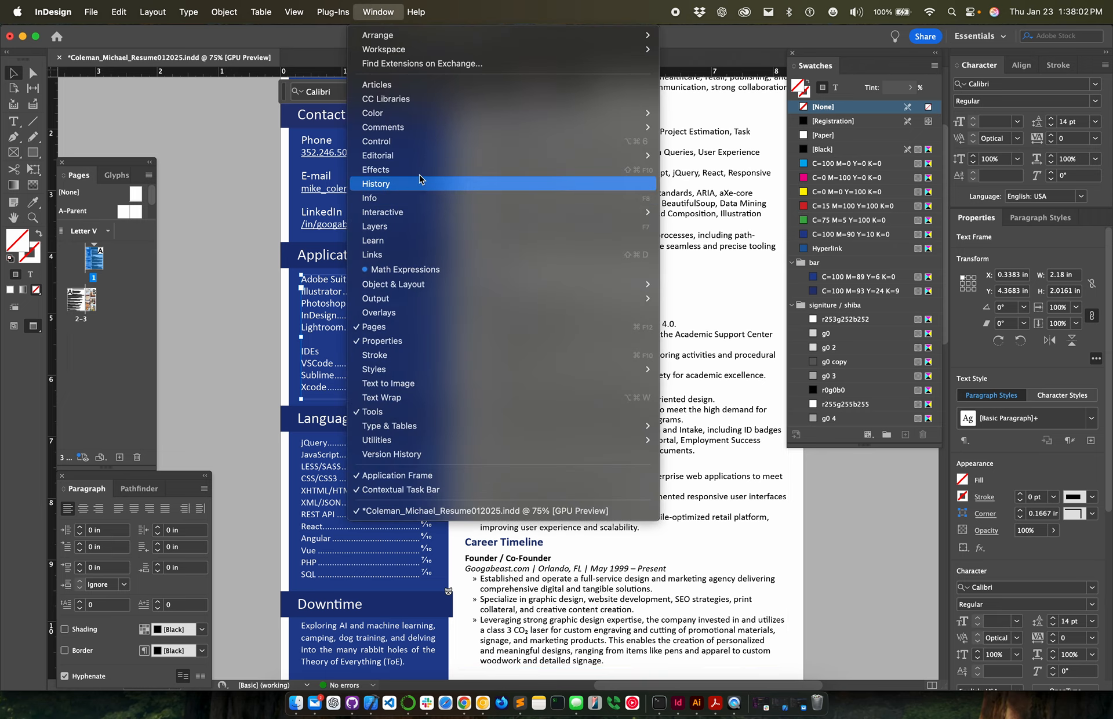
click(423, 227)
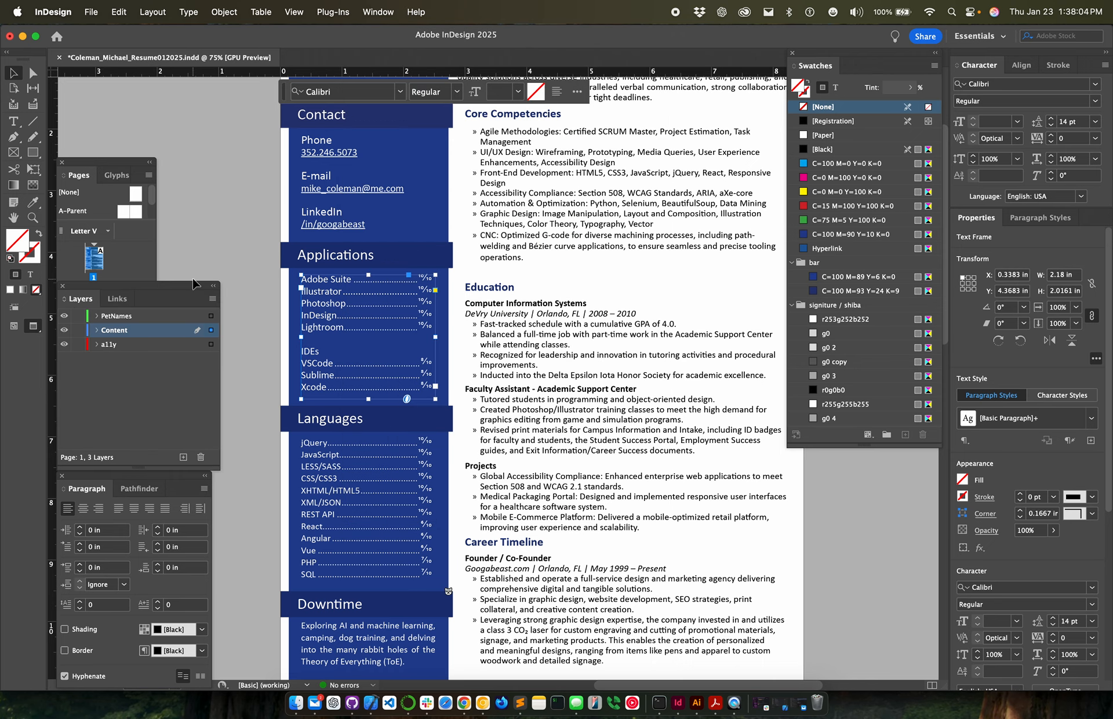
drag(154, 294, 231, 135)
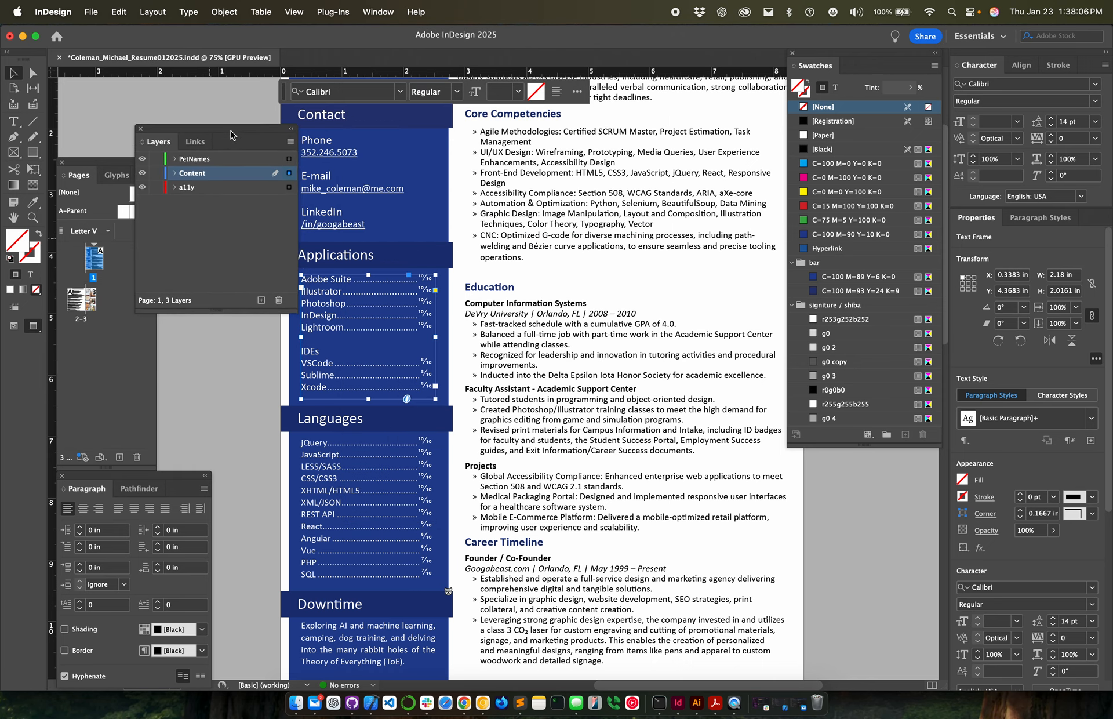
click(141, 173)
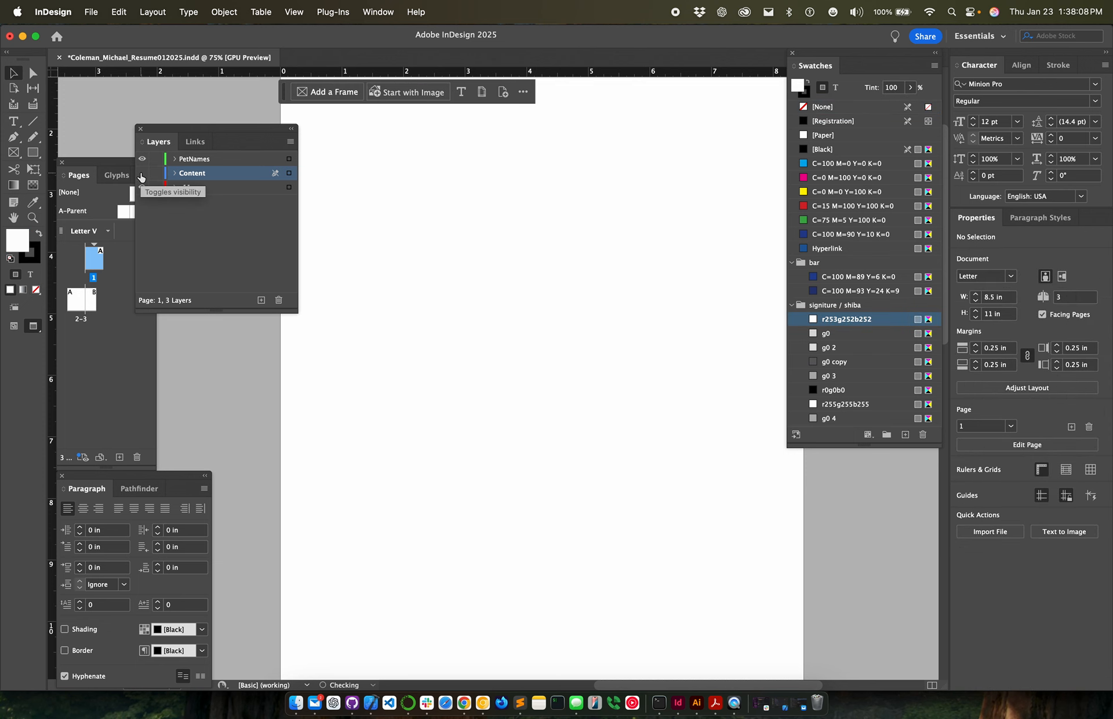
click(141, 174)
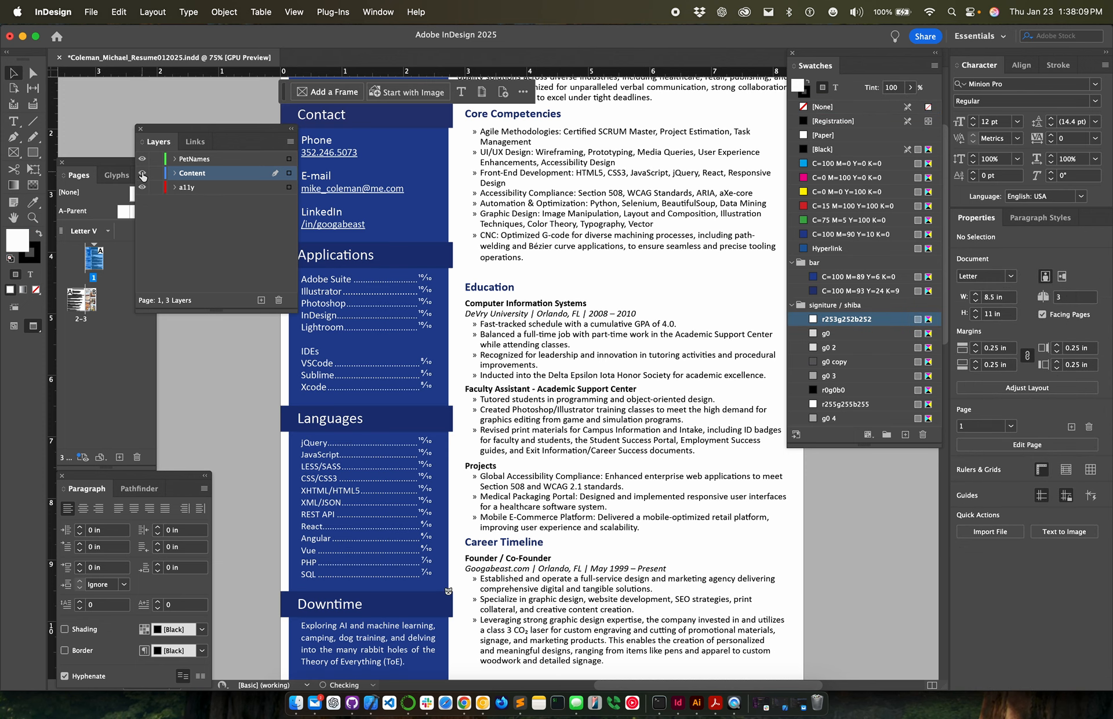
click(225, 190)
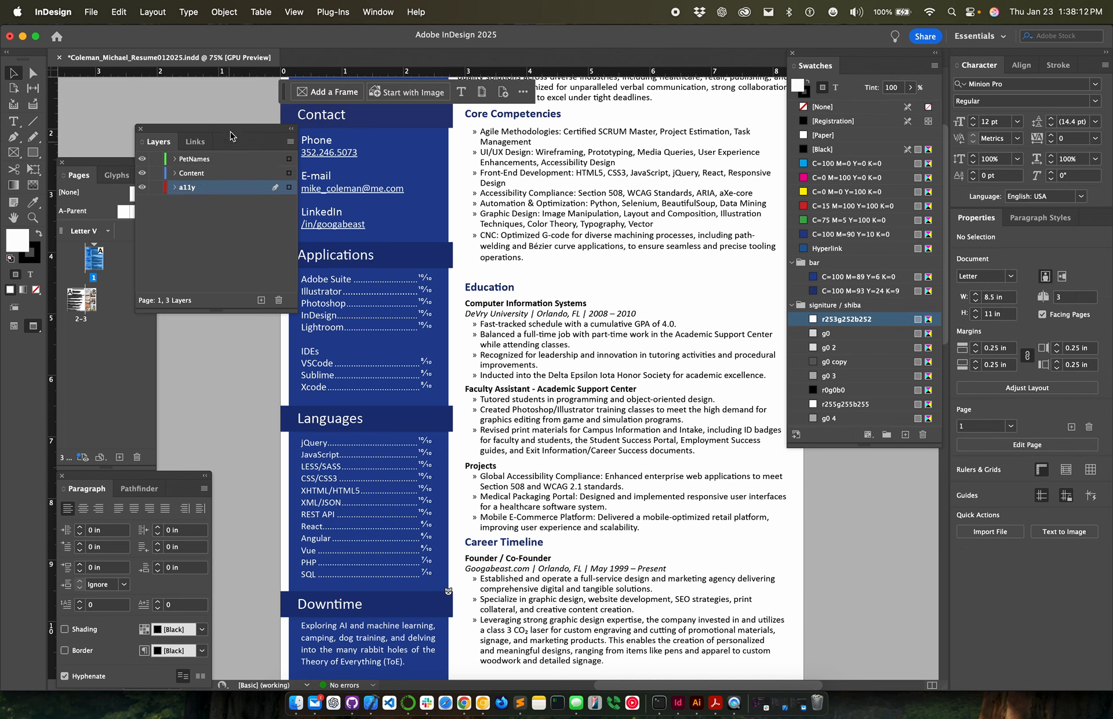
drag(231, 136, 164, 95)
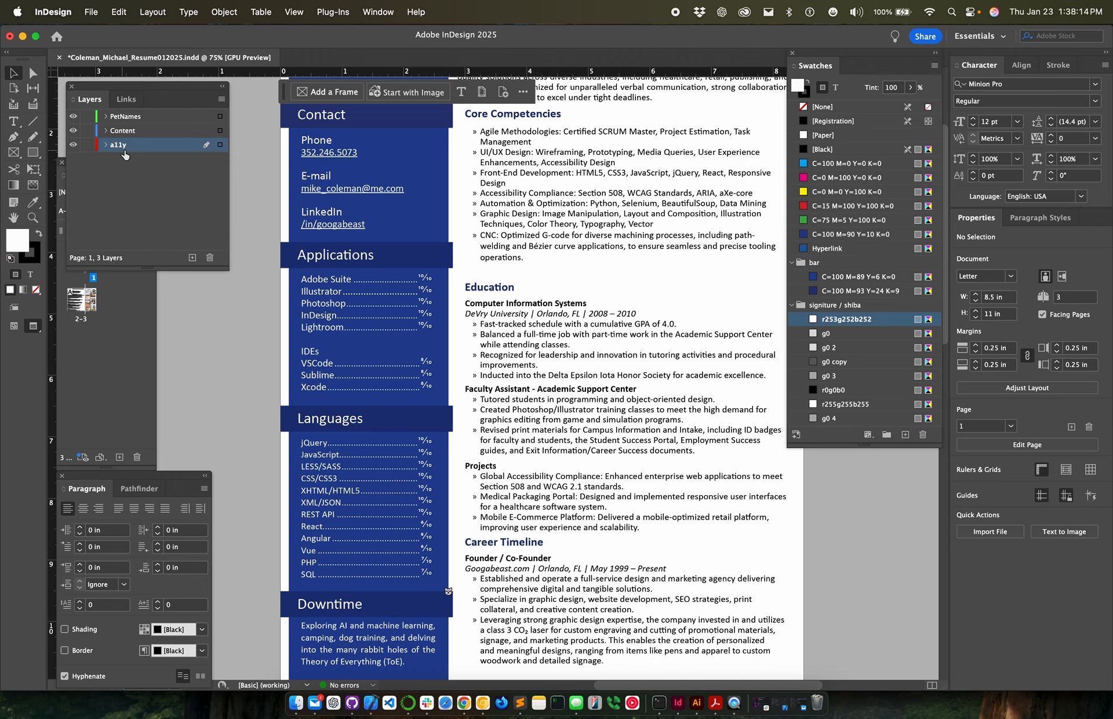
Step: Select the overlapping sidebar objects around the Applications heading and examine the small hidden object just below it at 300% magnification
scroll(416, 351, left, 3)
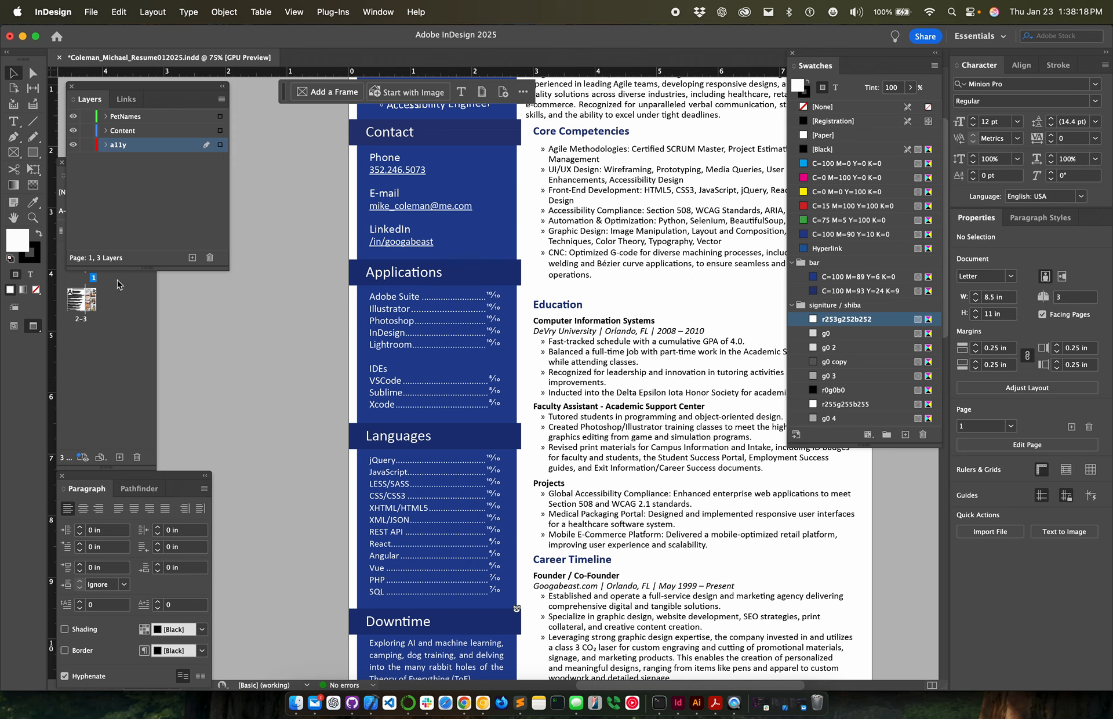
scroll(314, 466, down, 1)
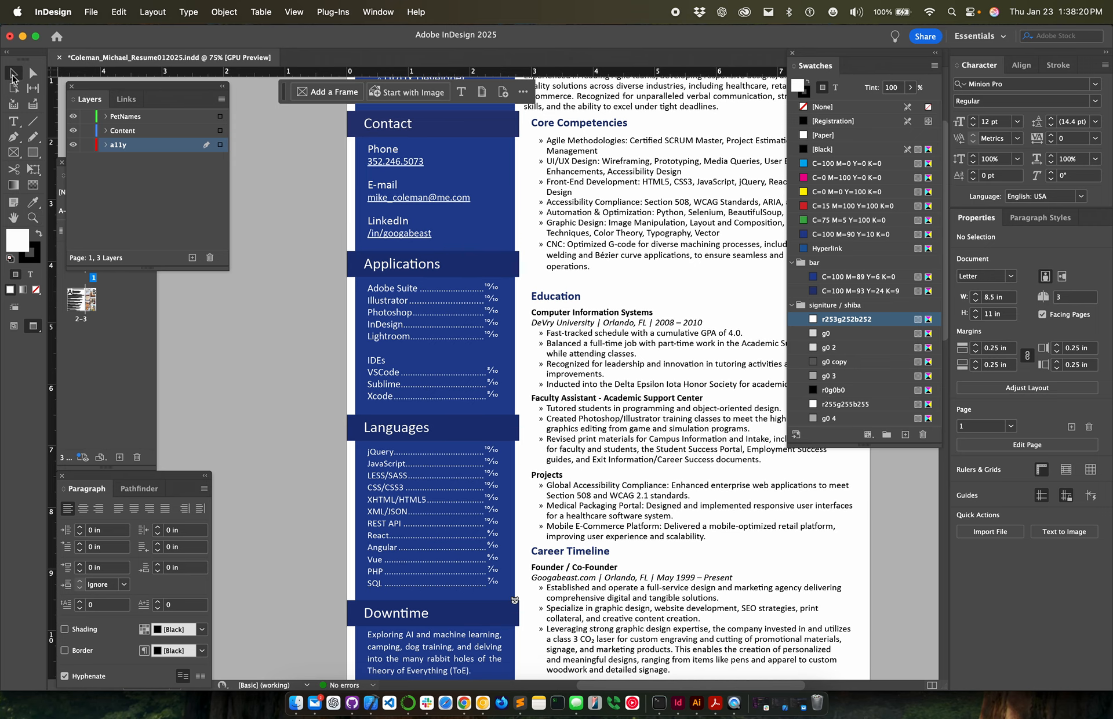
drag(329, 242, 416, 299)
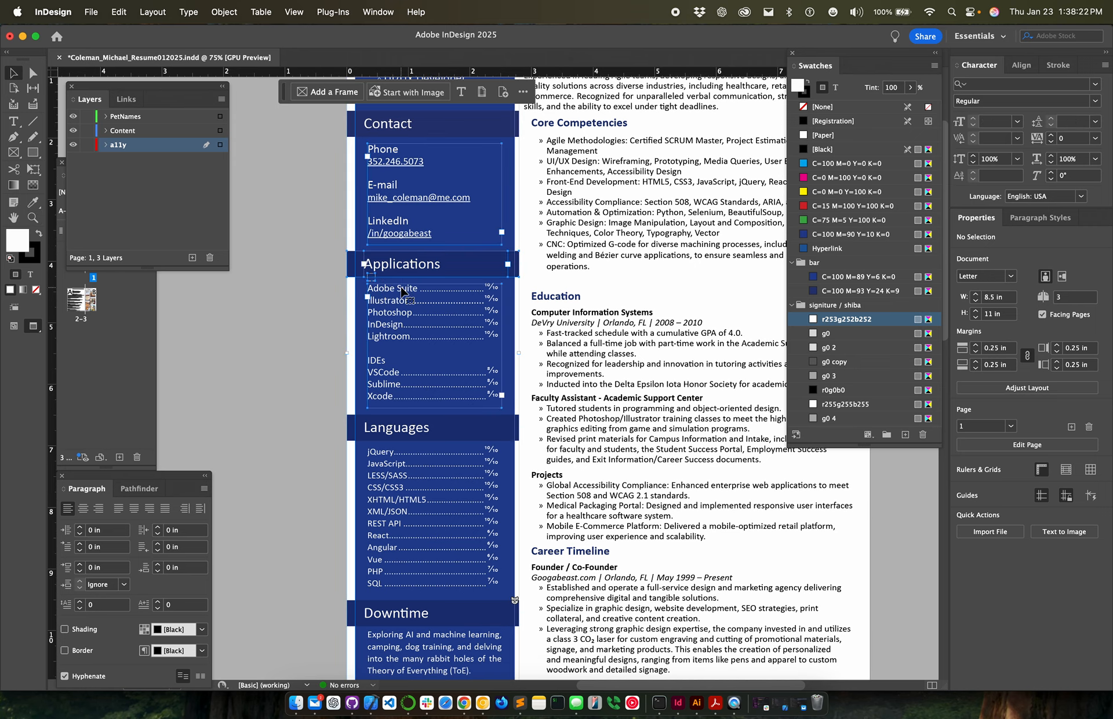
click(320, 284)
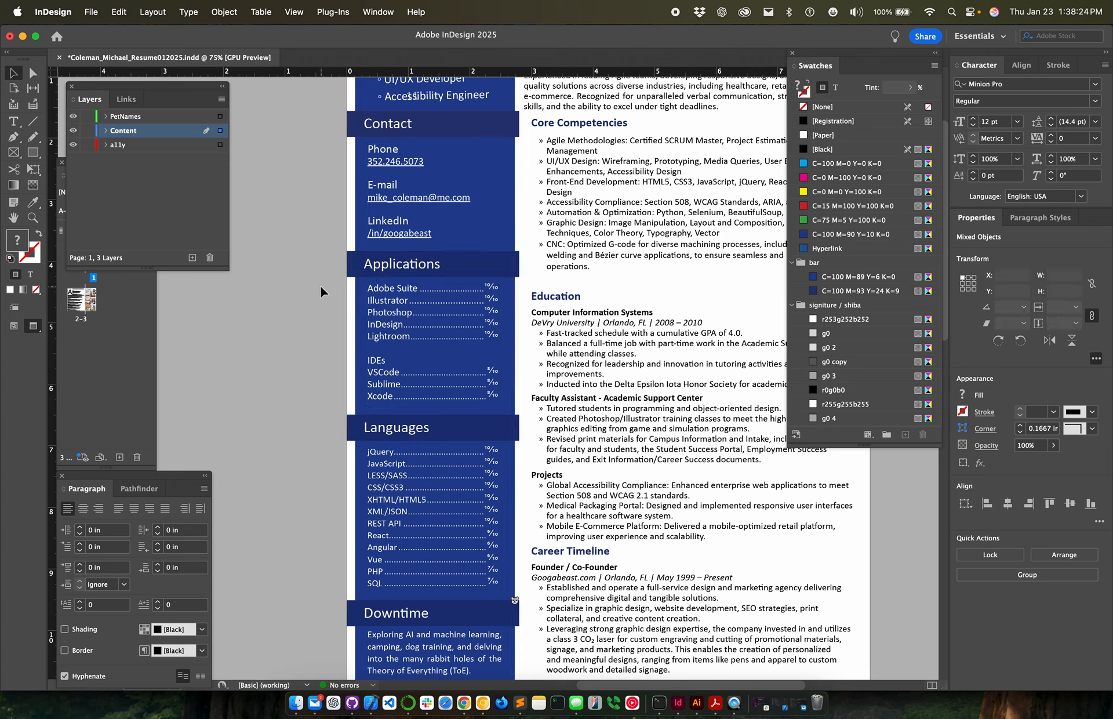
drag(328, 250, 437, 308)
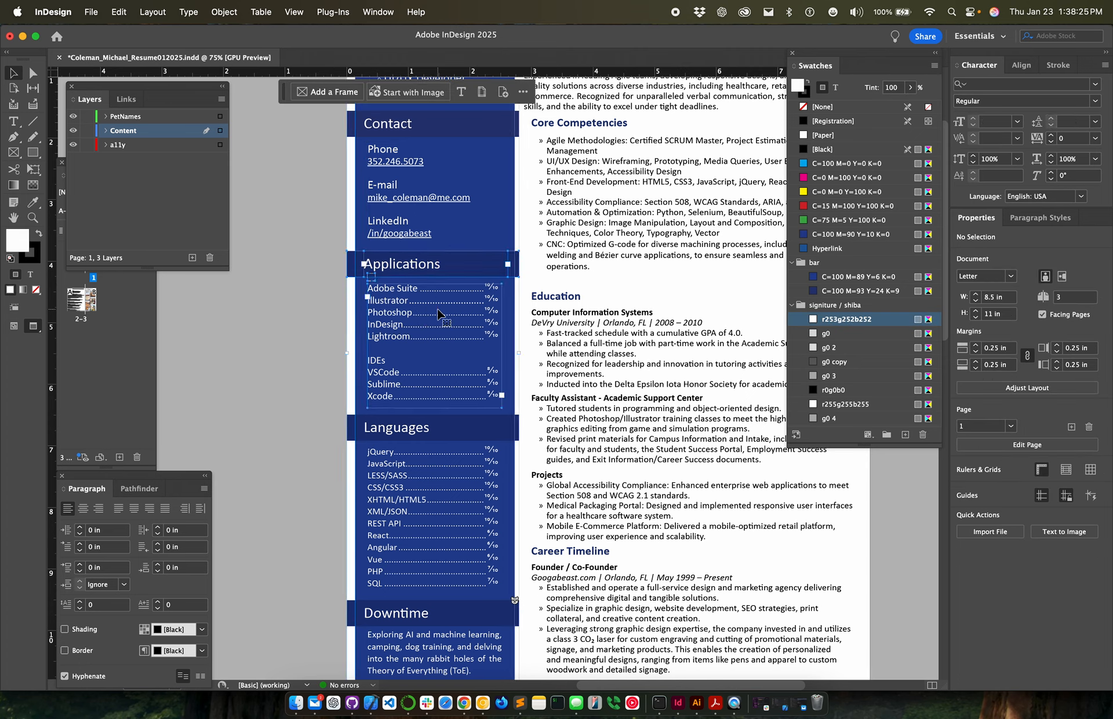
key(z)
click(392, 276)
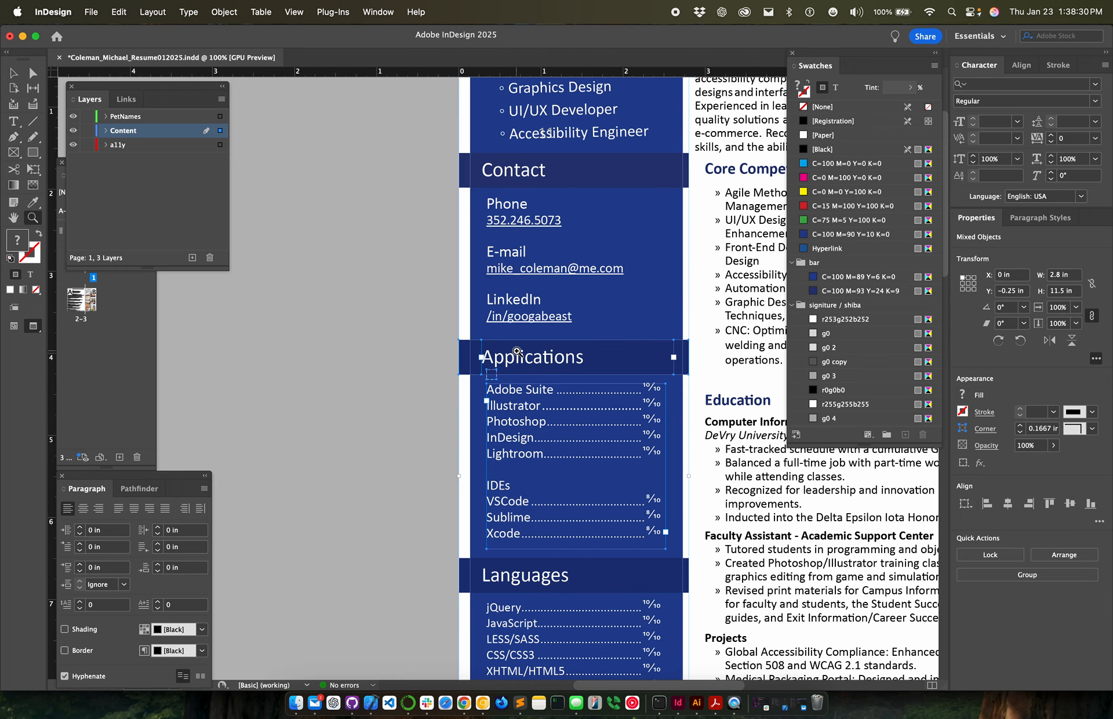
click(392, 276)
click(498, 400)
click(497, 396)
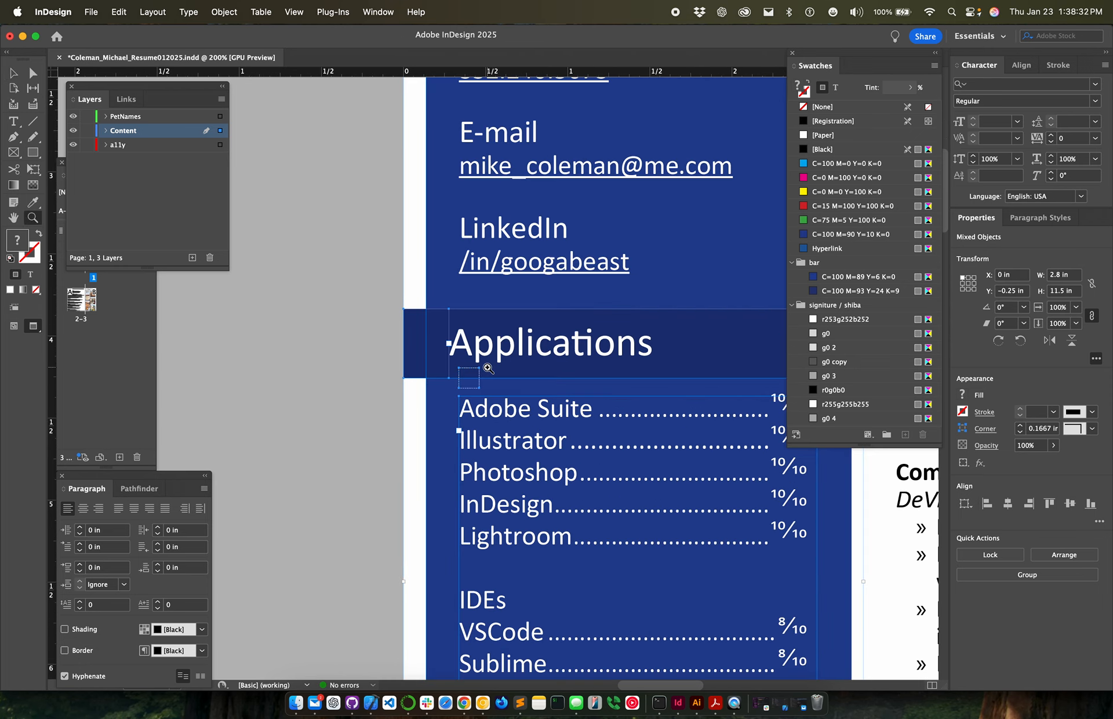
click(498, 395)
Step: Move the blue sidebar background aside to X 0.95 in and bring the small dog icon out to X 0.075 in, Y 4.265 in
key(v)
click(282, 412)
drag(407, 402, 607, 413)
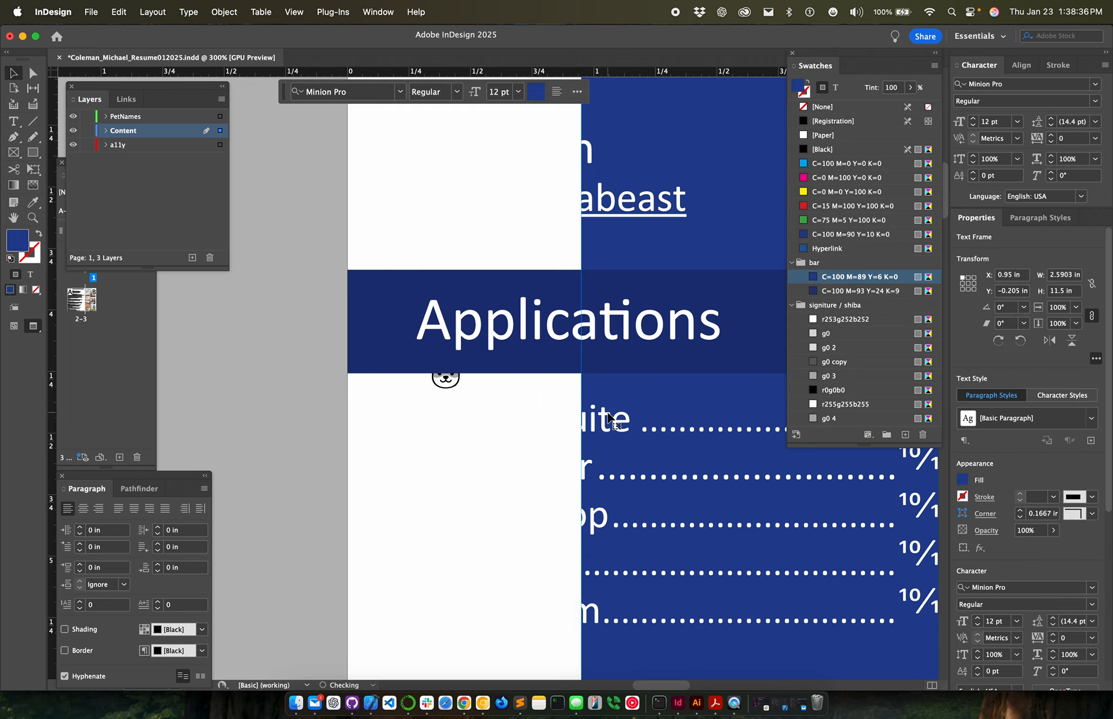
click(448, 383)
drag(449, 388, 451, 410)
click(352, 454)
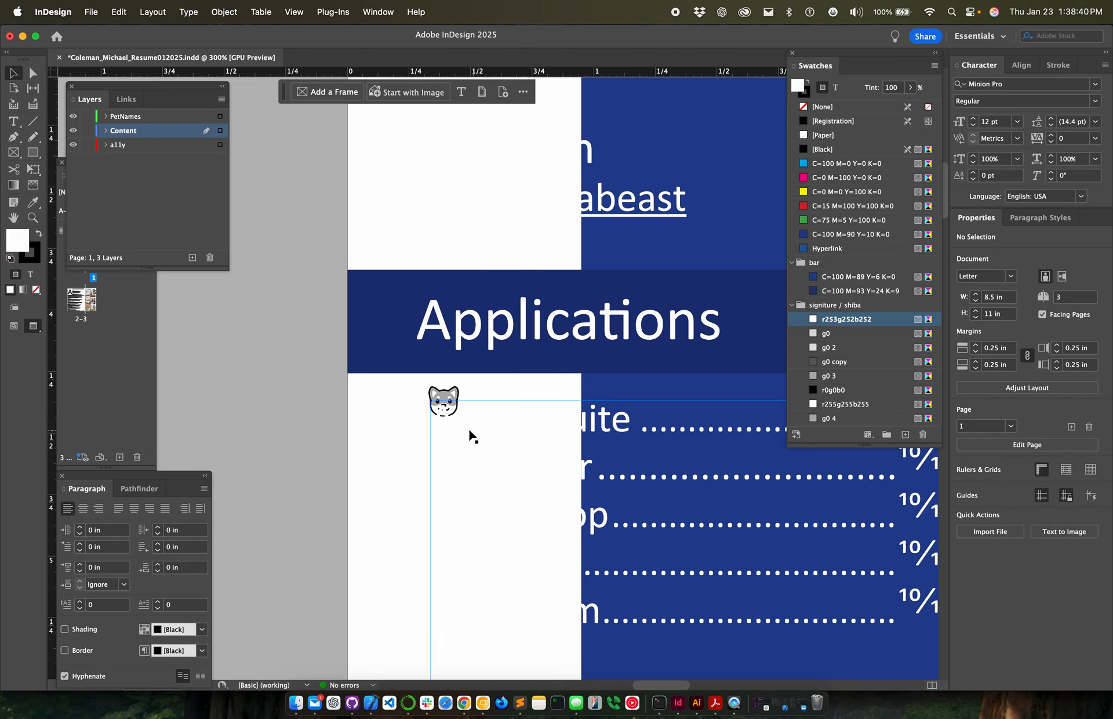
drag(443, 400, 380, 393)
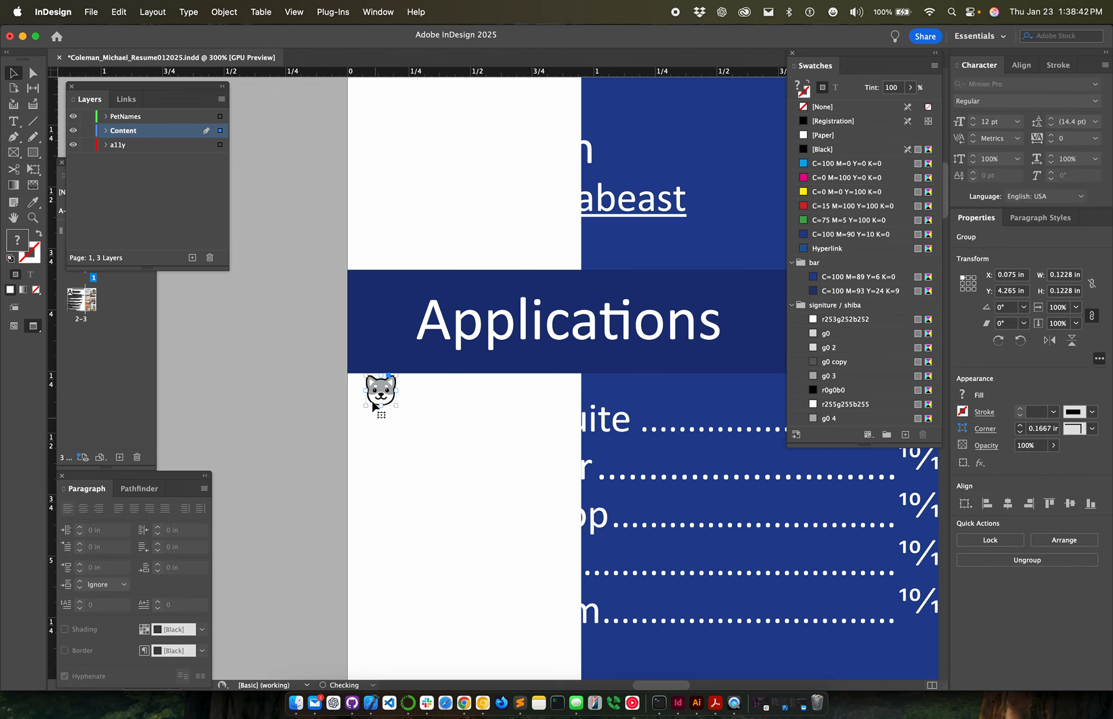
Step: Open Object Export Options for the small dog icon below the Applications heading and show its alt text
click(429, 391)
click(388, 397)
right_click(388, 397)
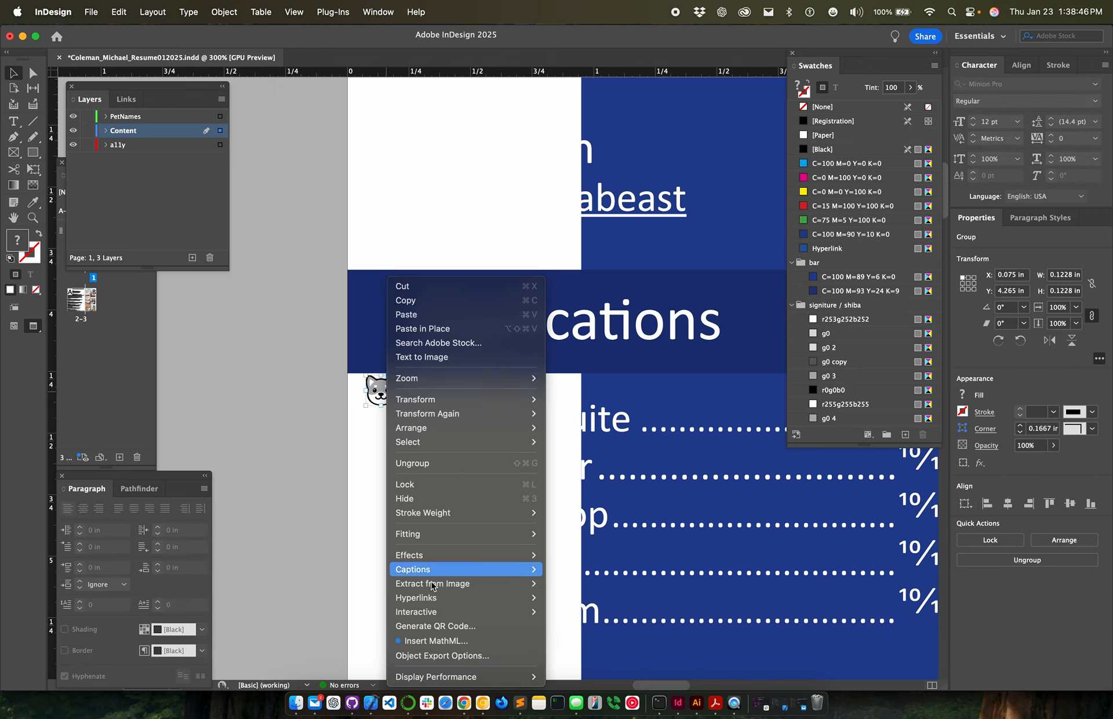
click(441, 655)
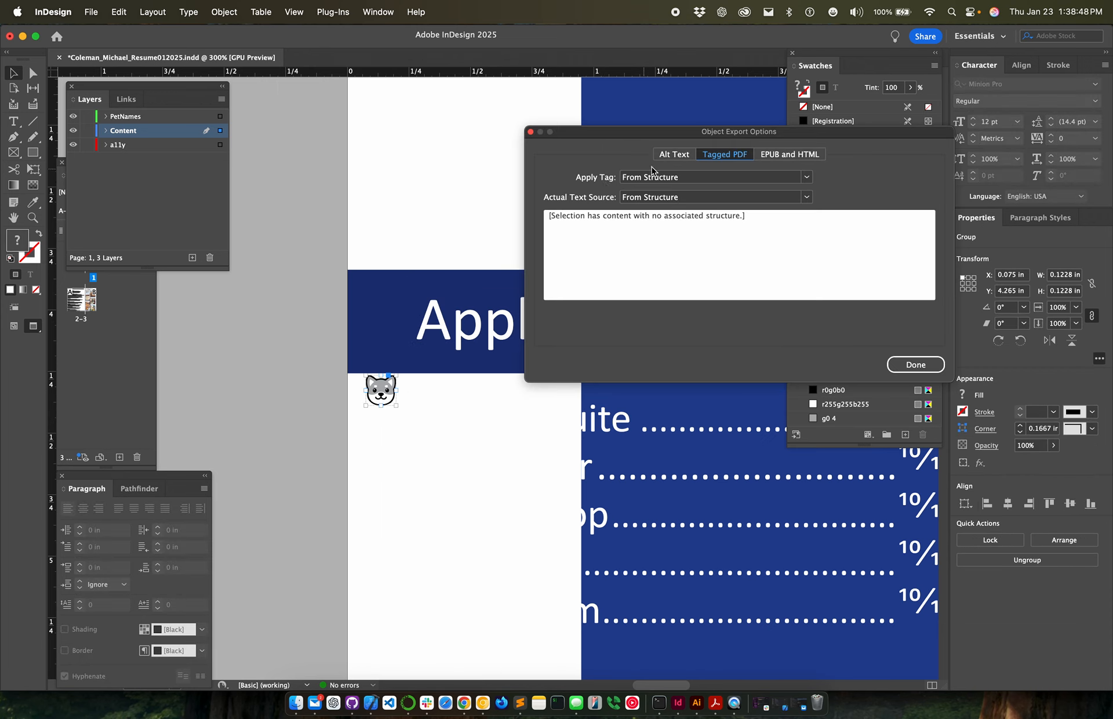
click(670, 156)
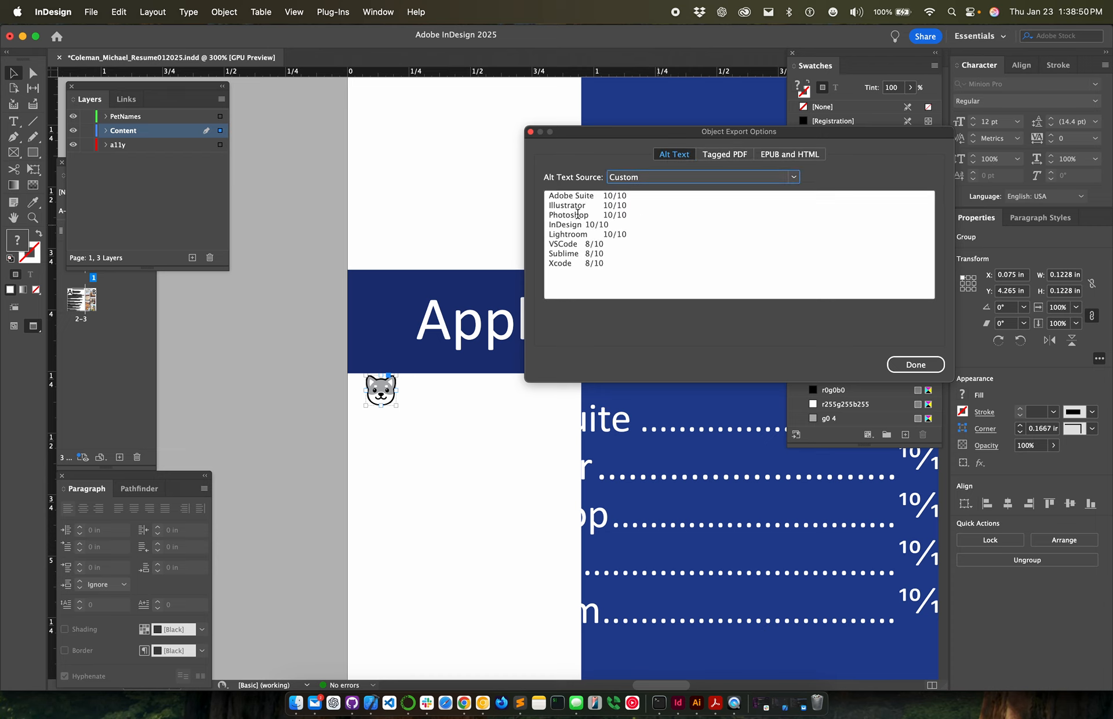
Step: Highlight the custom alt text and its Adobe Suite and Illustrator entries to examine them, and close the export options
click(550, 199)
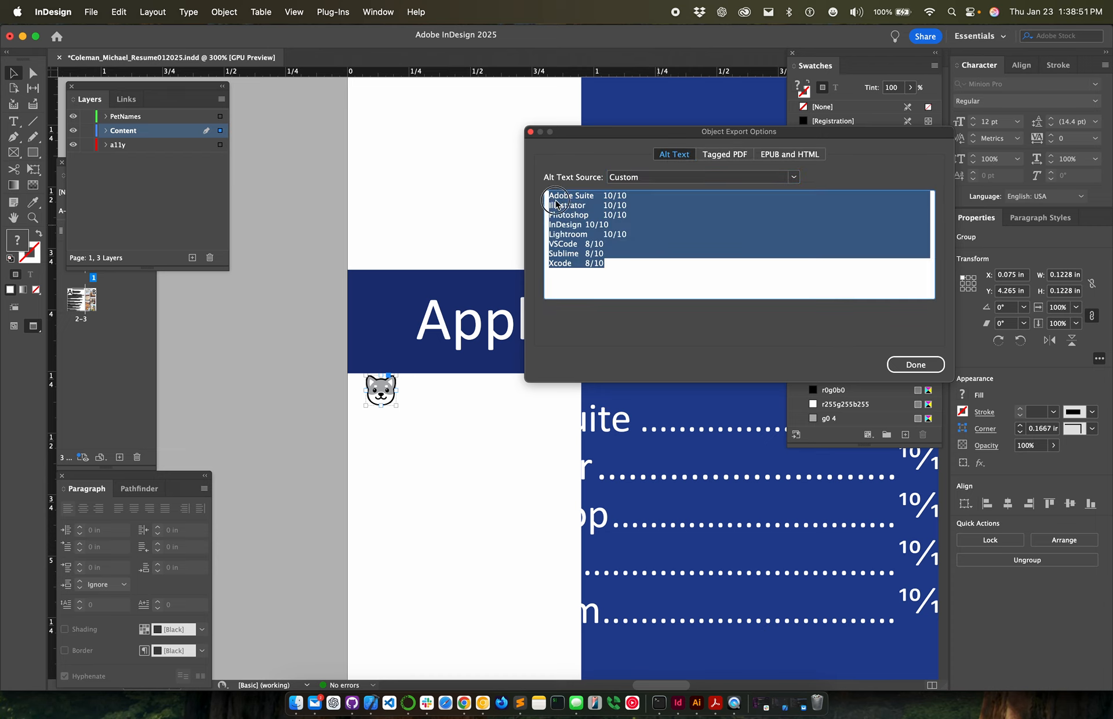
click(635, 255)
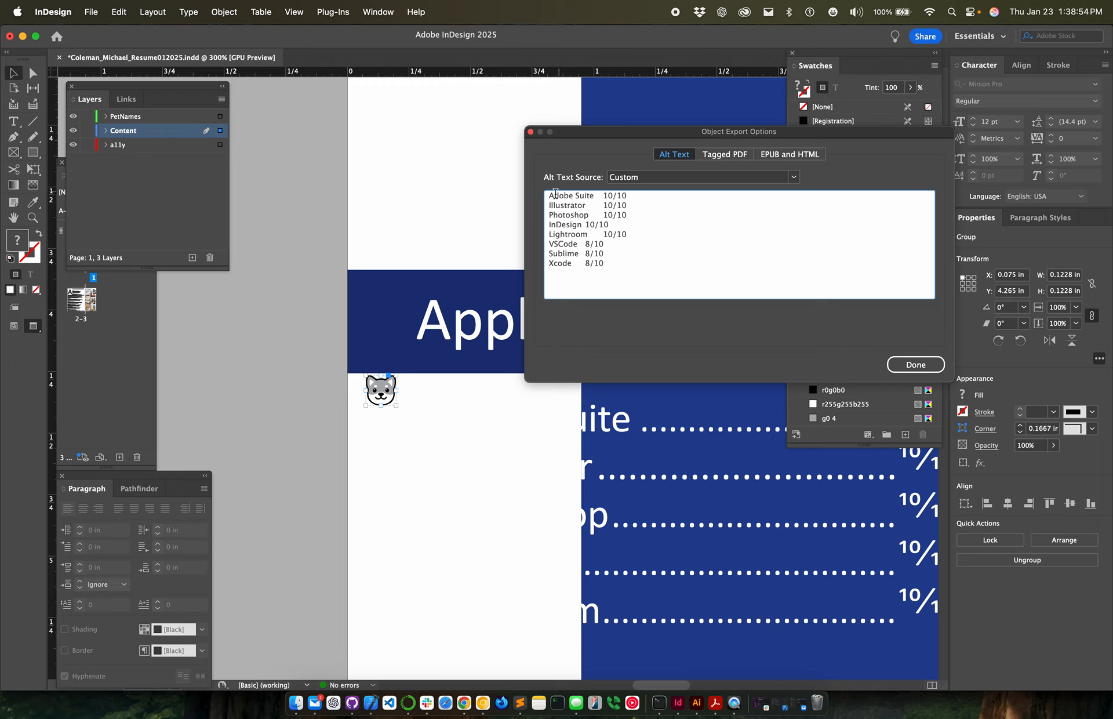
drag(550, 198, 595, 200)
double_click(557, 207)
click(606, 263)
click(917, 365)
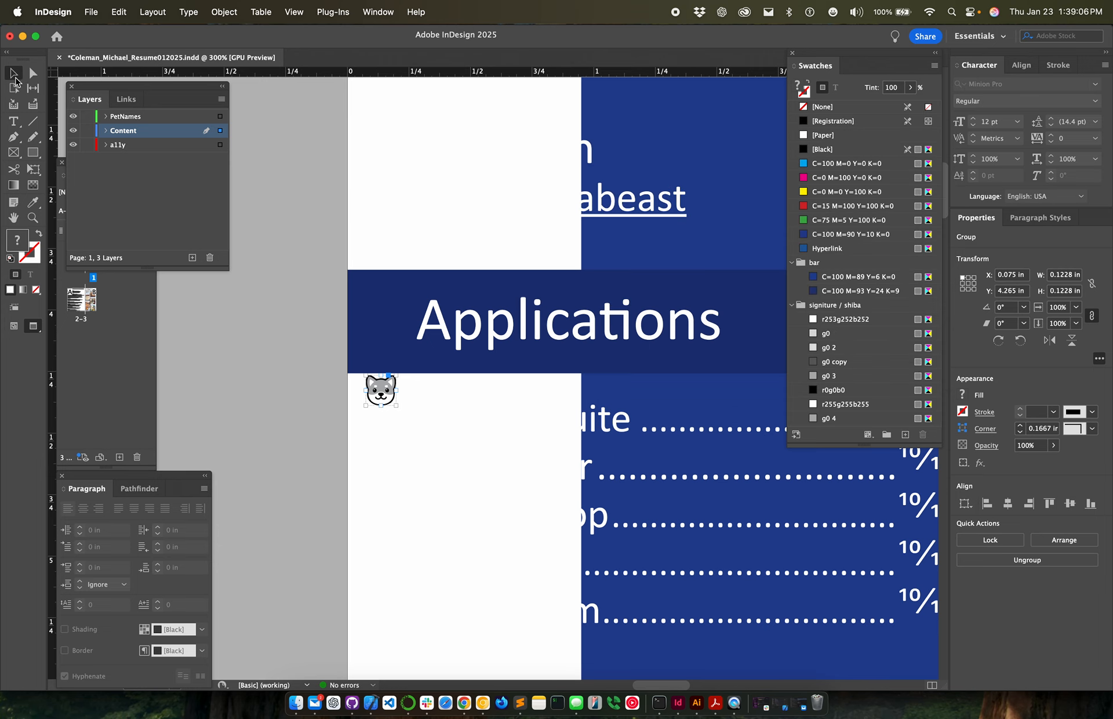
Step: Undo the moves of the dog icon and the blue sidebar background
click(366, 181)
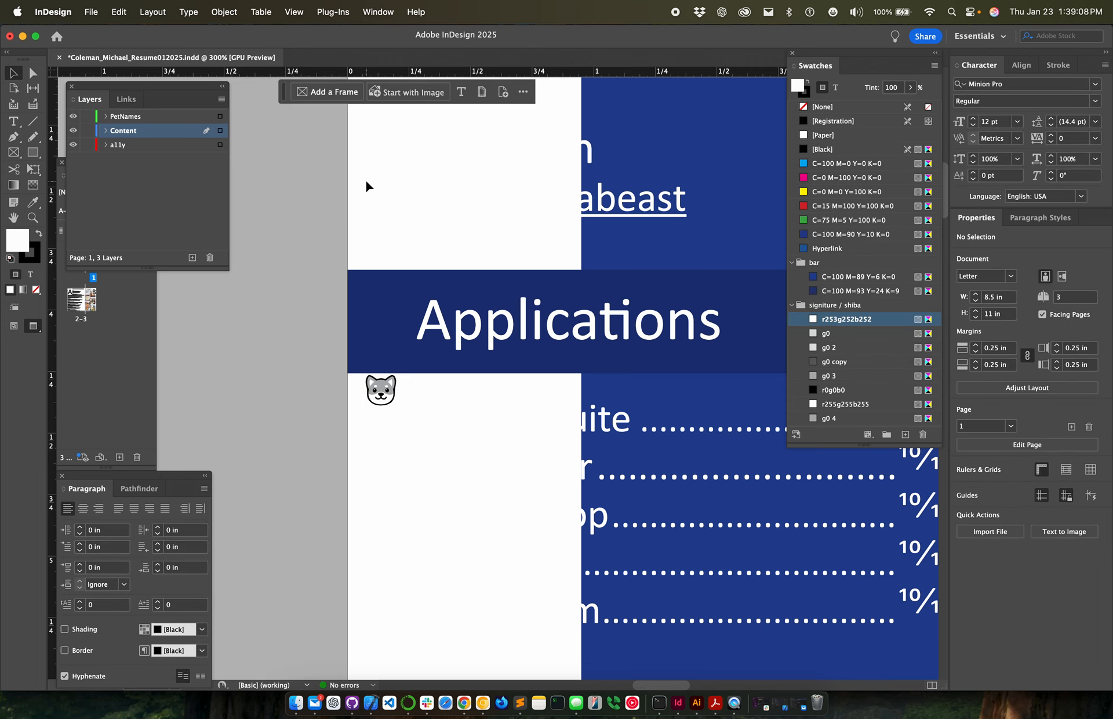
key(super+z)
key(super+z)
key(super+z)
click(367, 187)
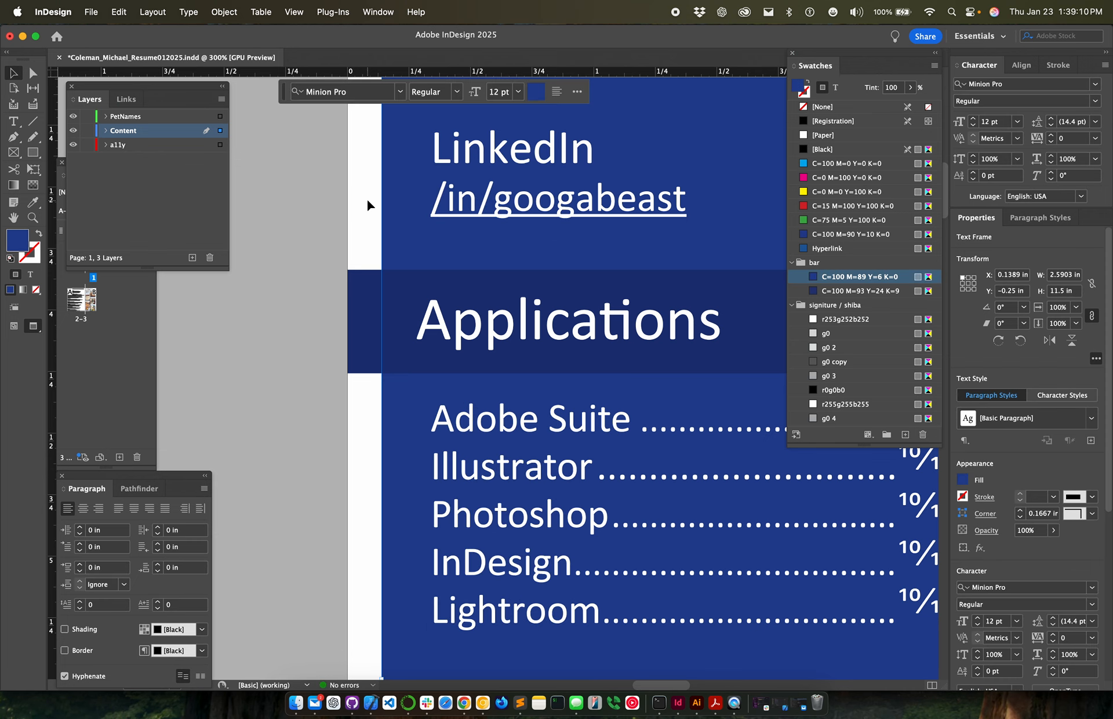
click(33, 218)
key(super+1)
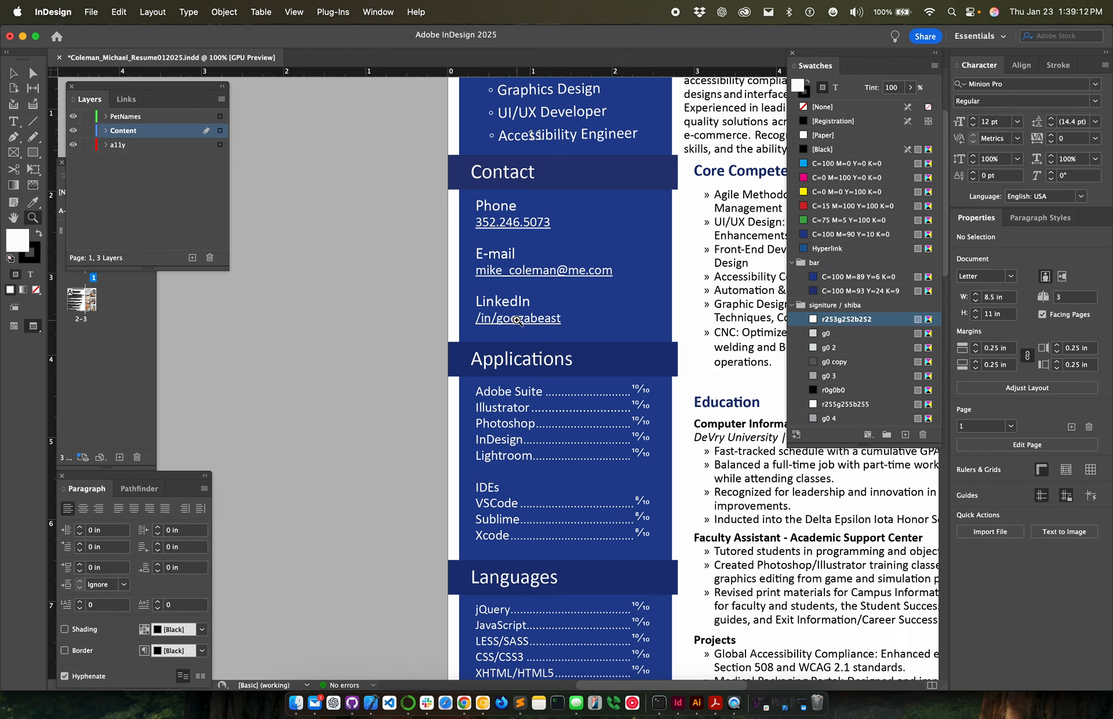
alt+click(625, 318)
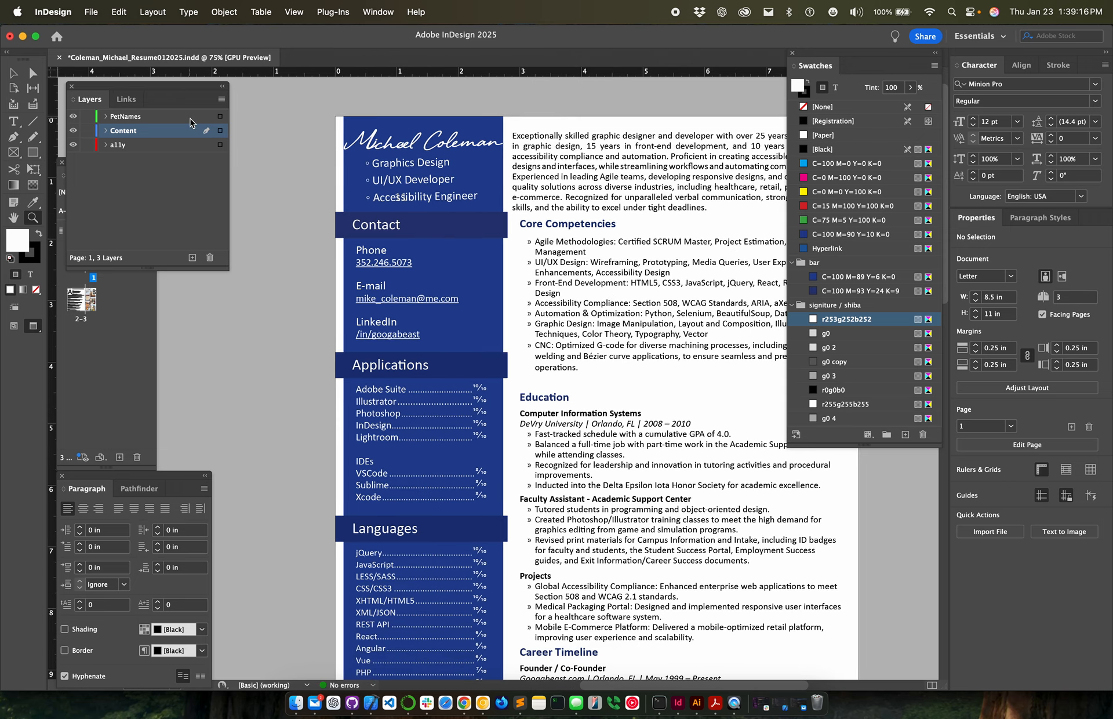
Step: Shift the blue sidebar background right to X 0.6944 in, away from the icons hidden beneath its edge
click(13, 73)
scroll(405, 365, down, 3)
scroll(406, 366, right, 3)
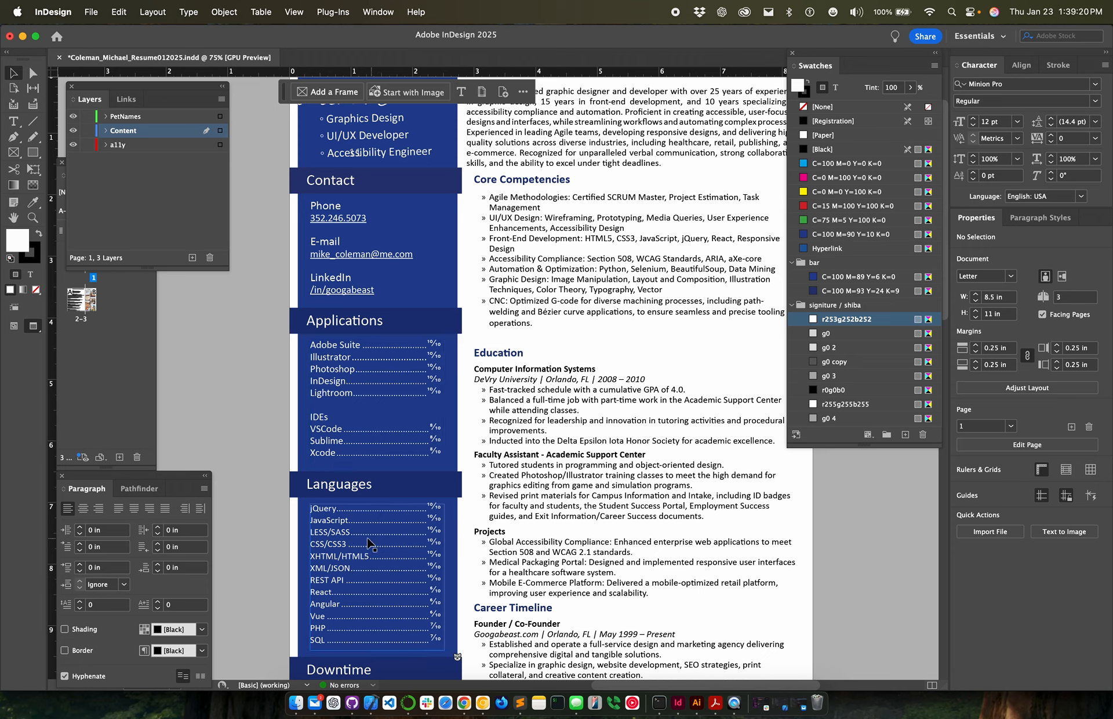
click(306, 513)
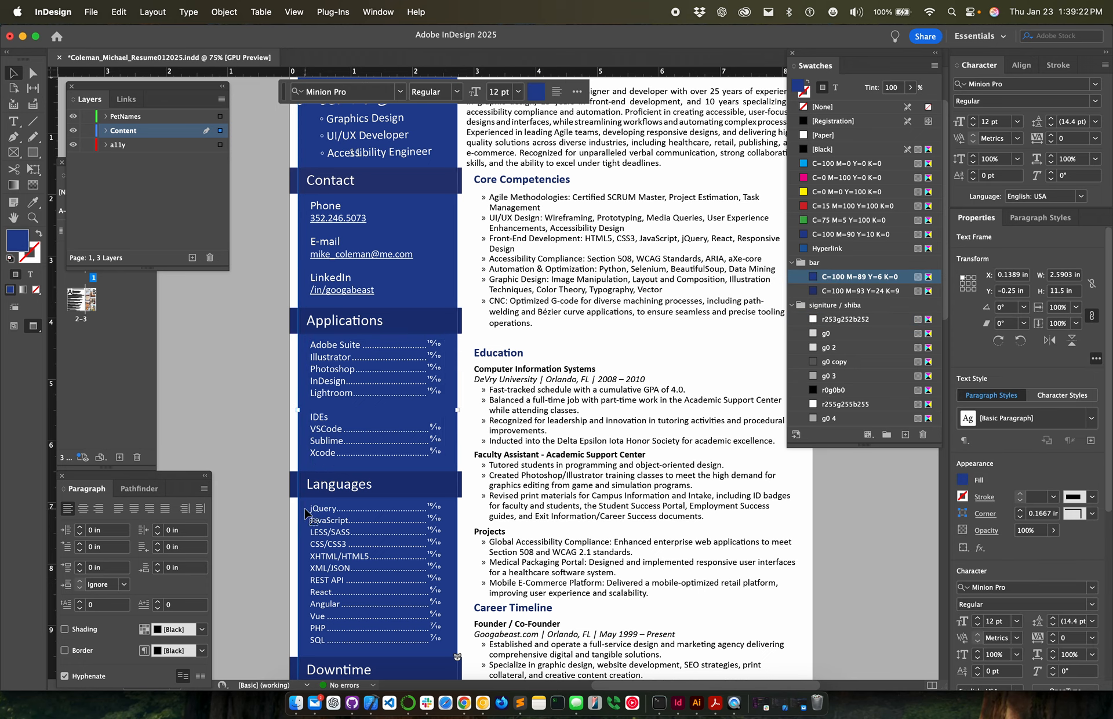
key(shift+Right)
key(shift+Right)
key(shift+Right)
key(shift+Right)
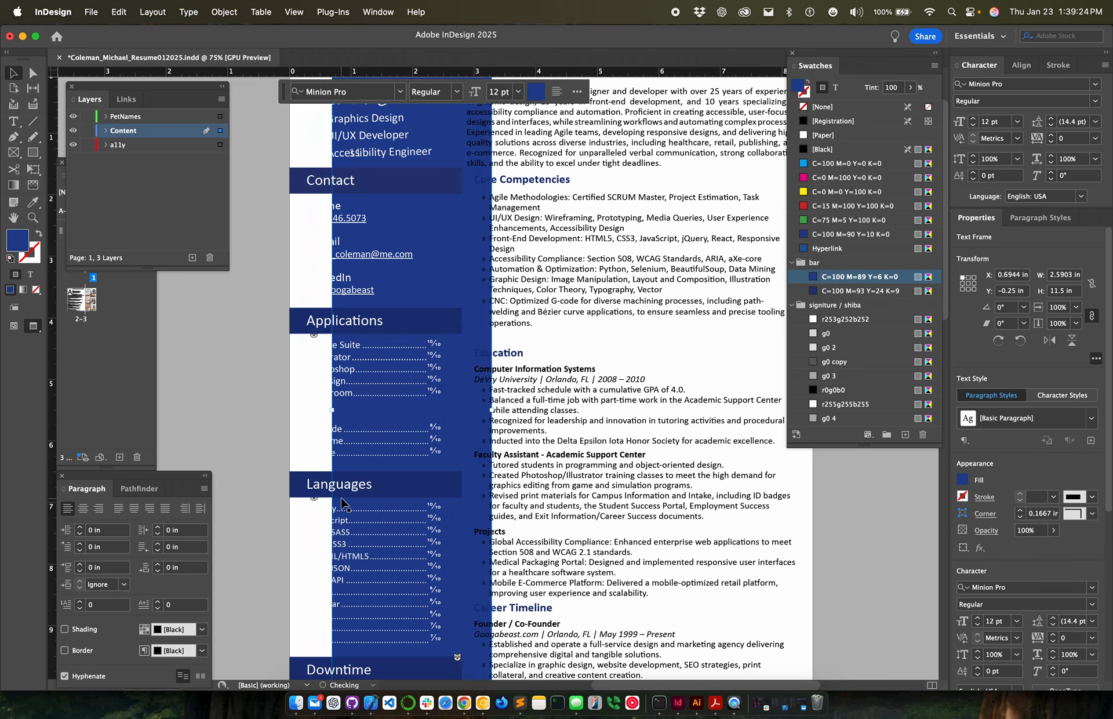
Step: Open Object Export Options for the small dog icon below the Languages heading, examine its custom alt text, and close the options
click(316, 483)
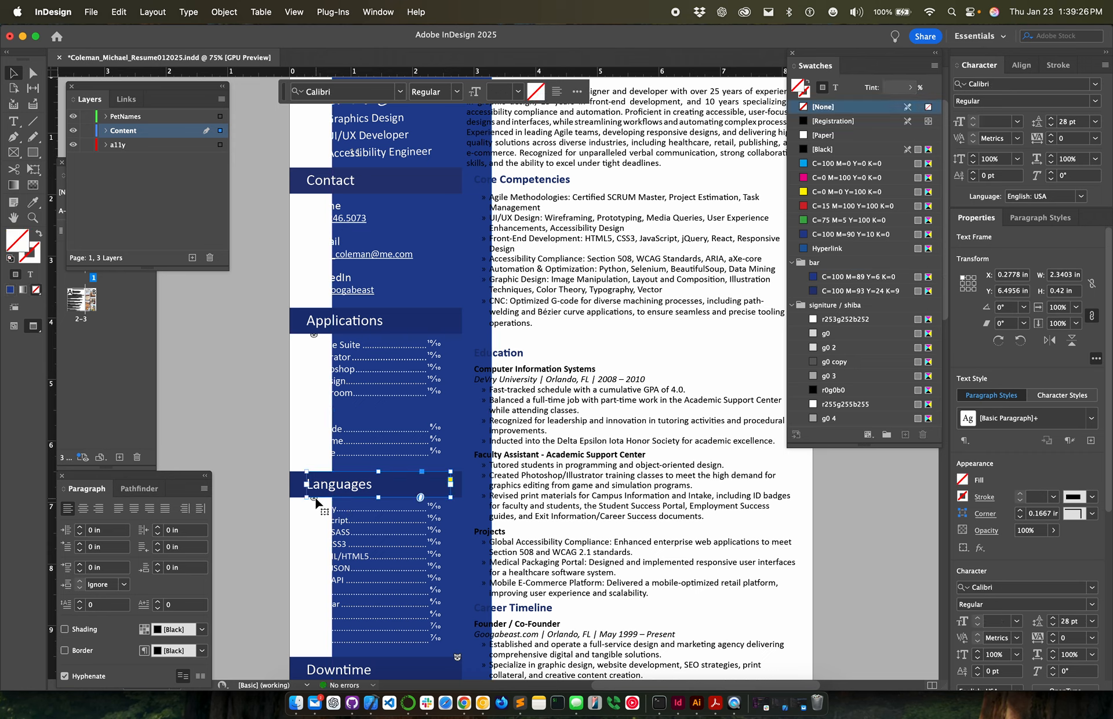
click(314, 497)
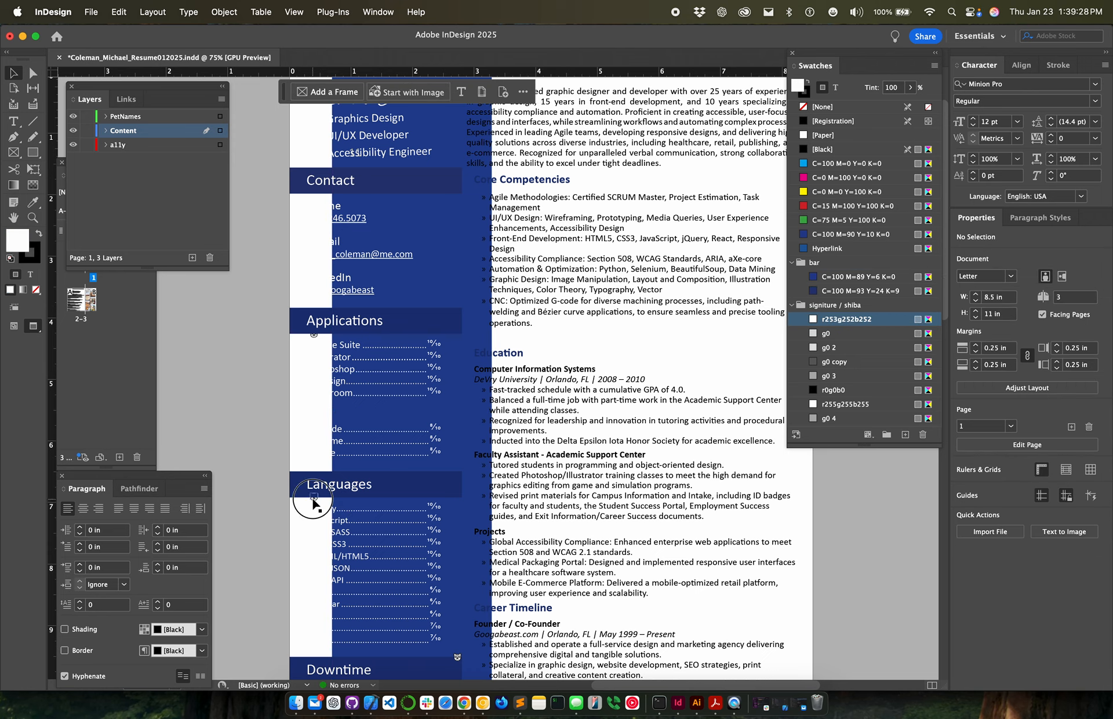
right_click(314, 498)
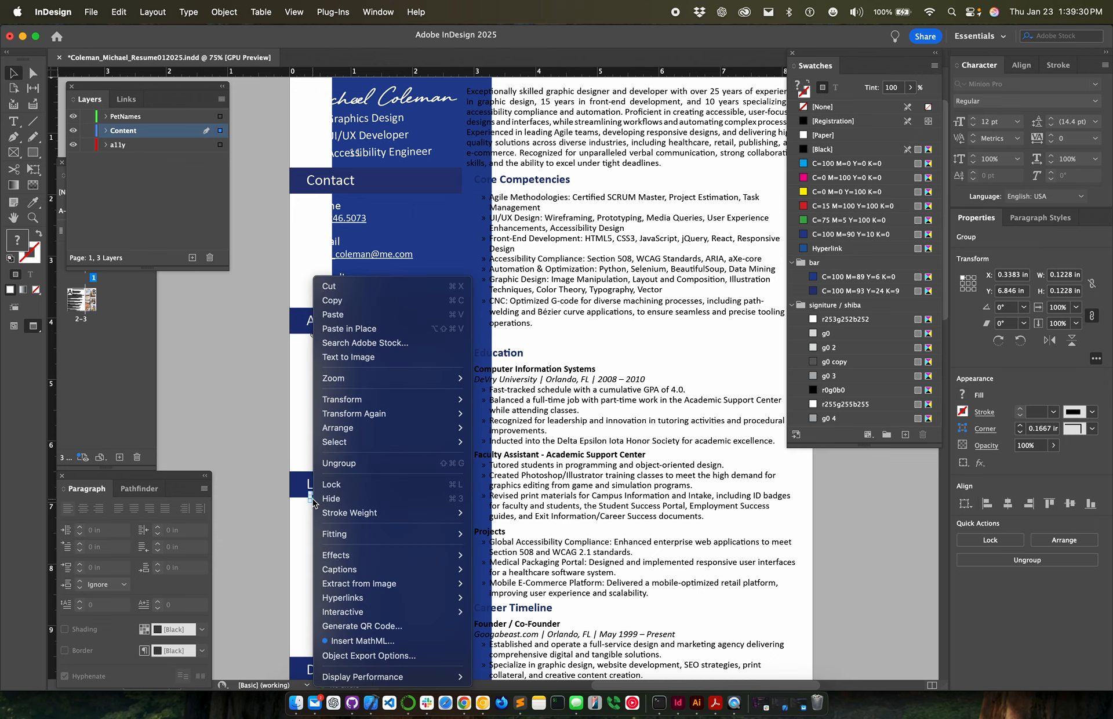
click(369, 654)
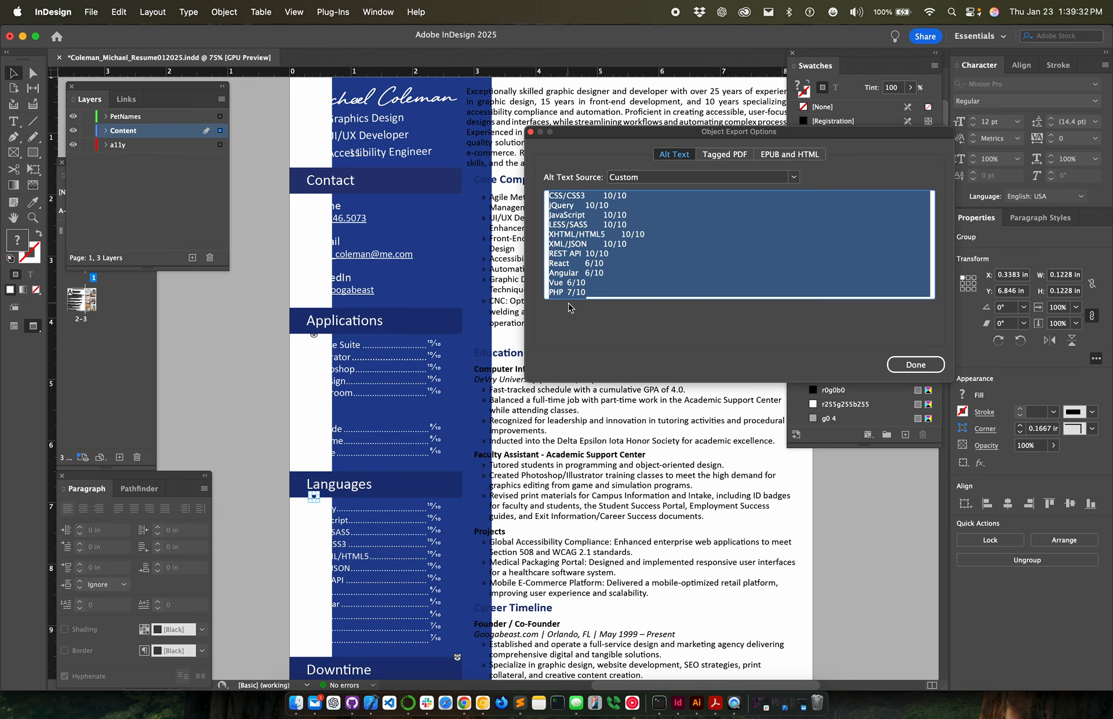
click(619, 234)
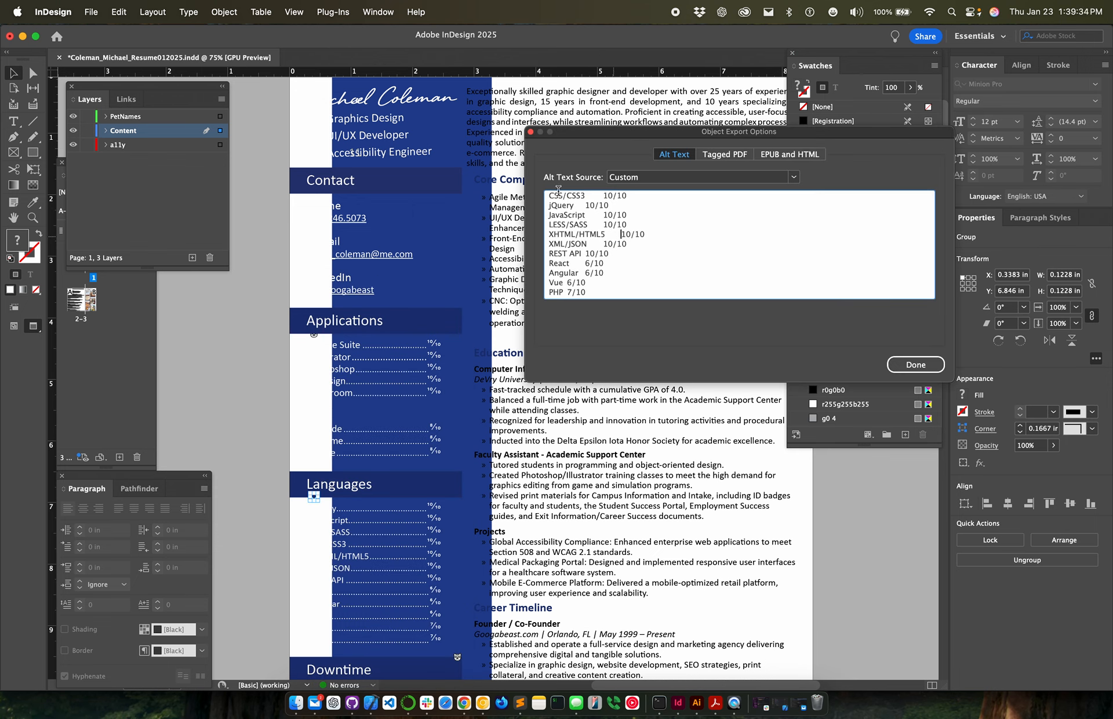
click(915, 365)
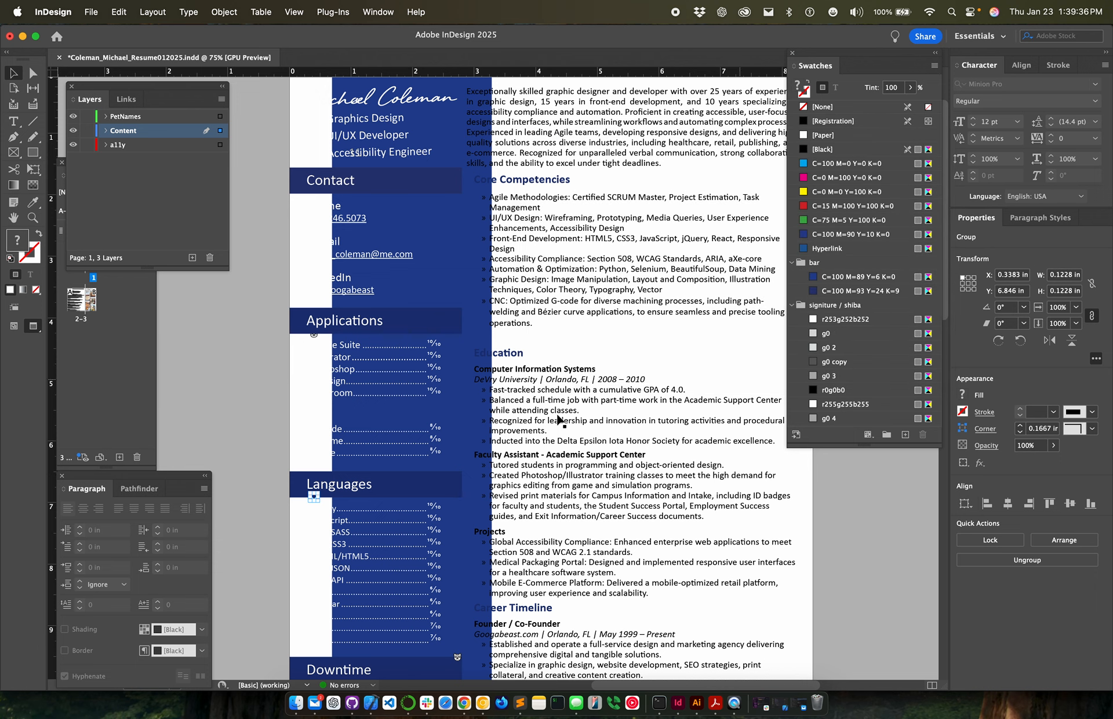
Step: Open Object Export Options for the small dog icon at the sidebar edge above the Downtime heading and show its alt text
click(300, 433)
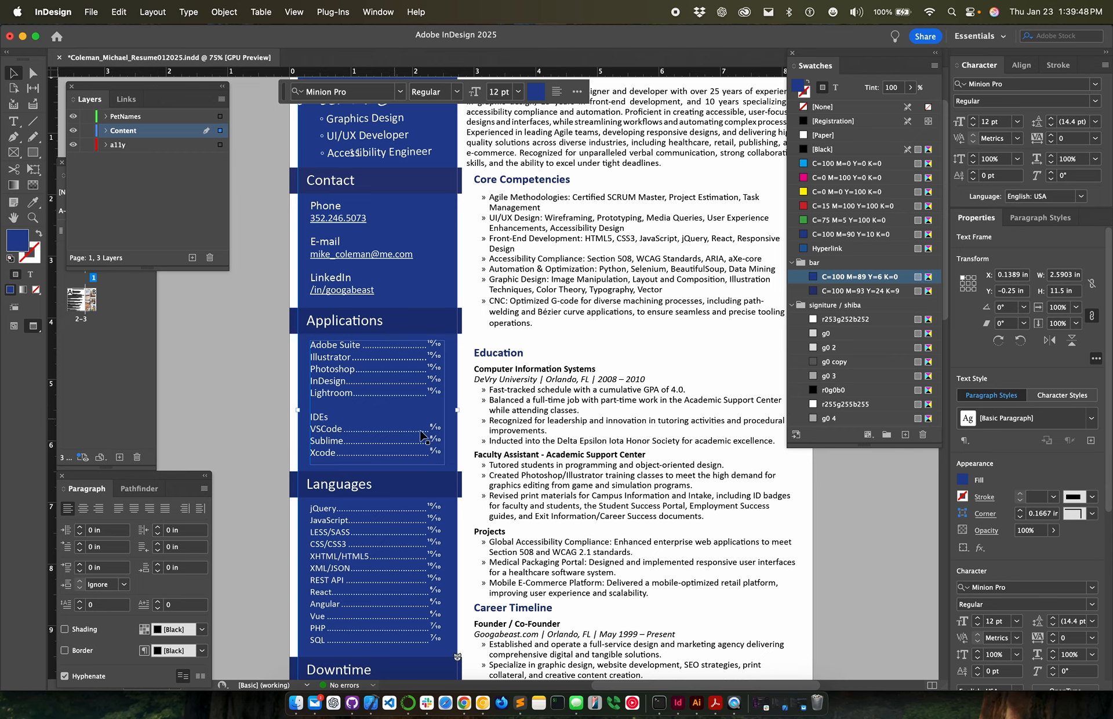
scroll(489, 482, down, 5)
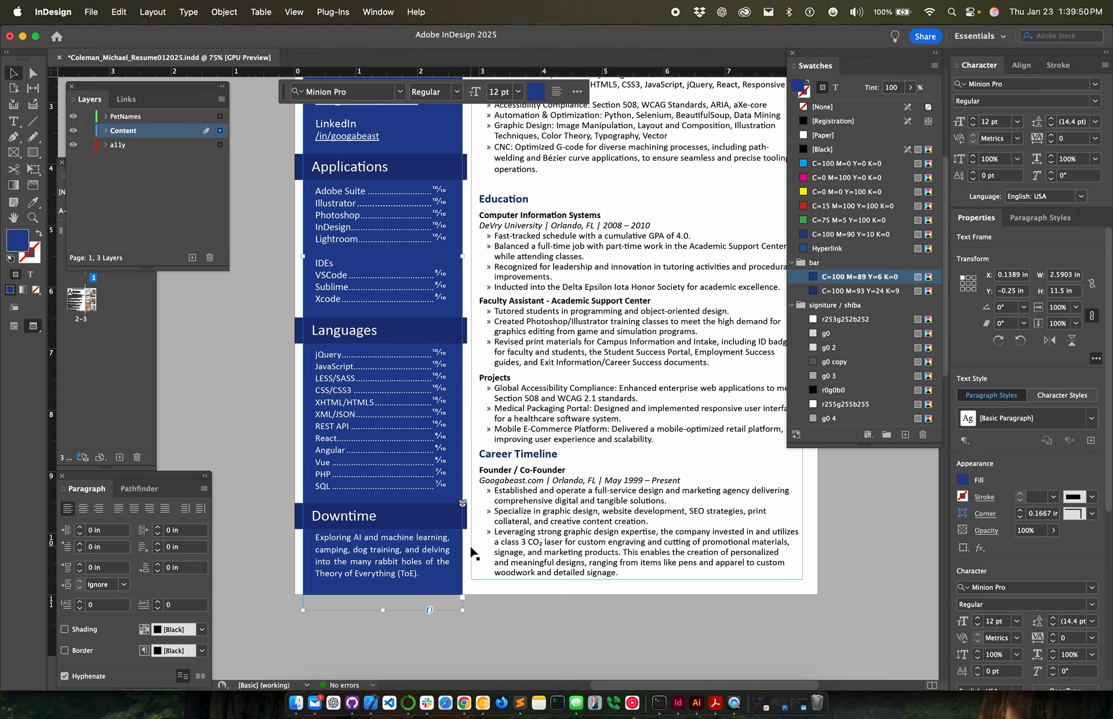
click(465, 514)
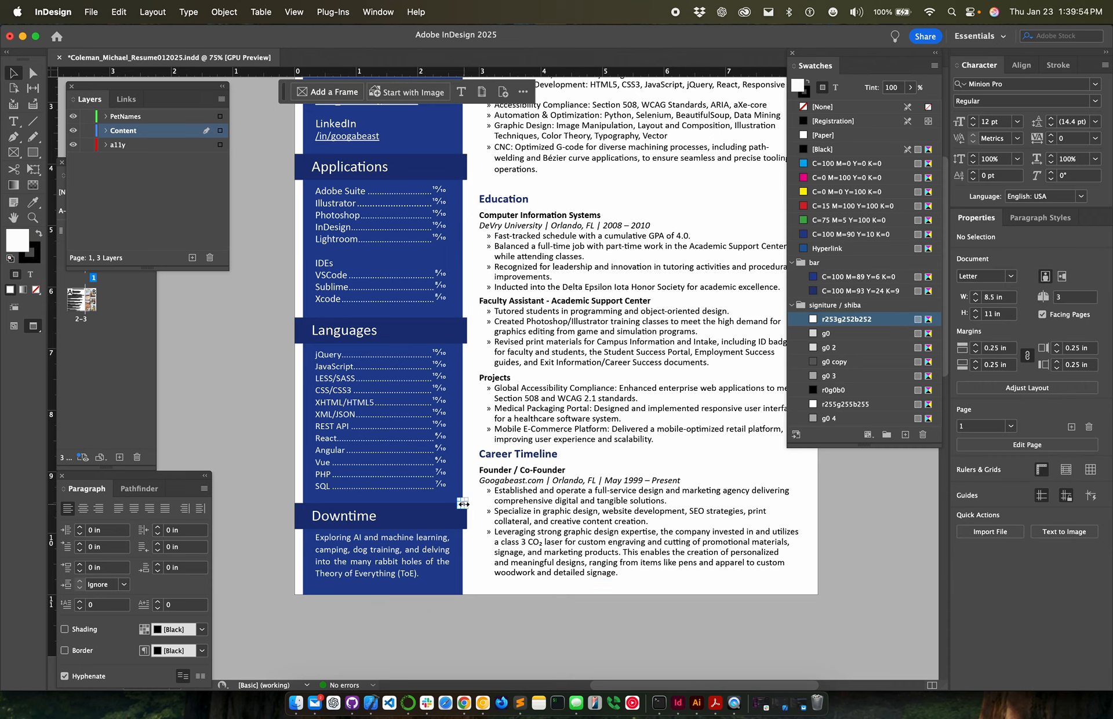
click(463, 504)
right_click(462, 504)
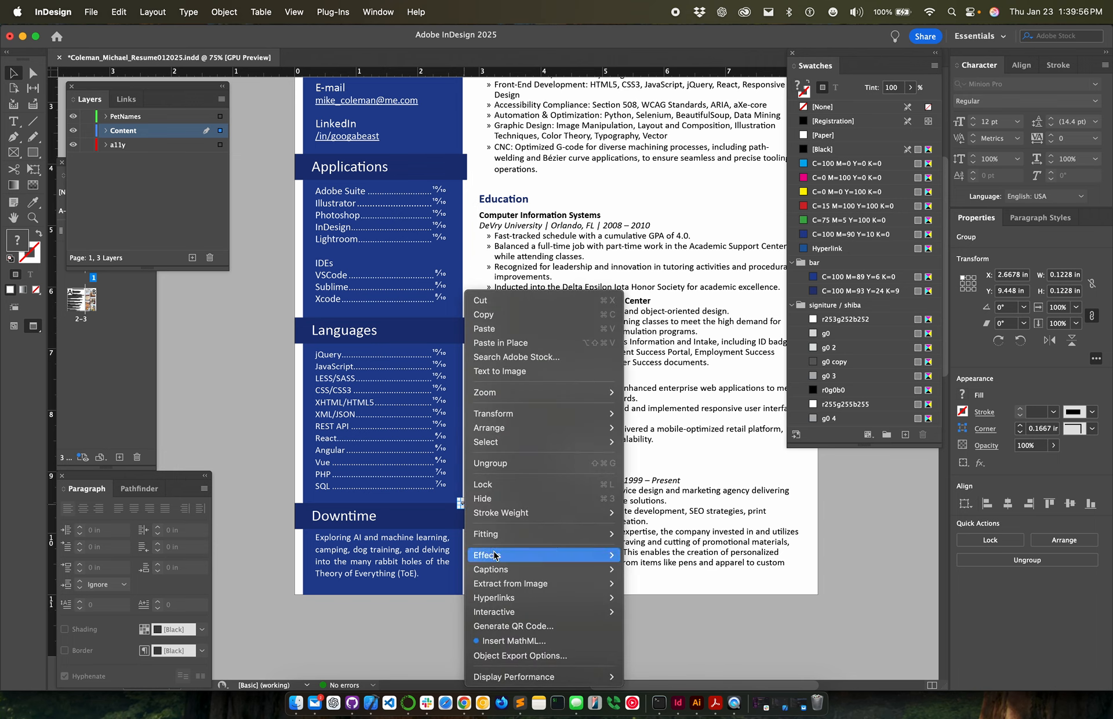
click(543, 654)
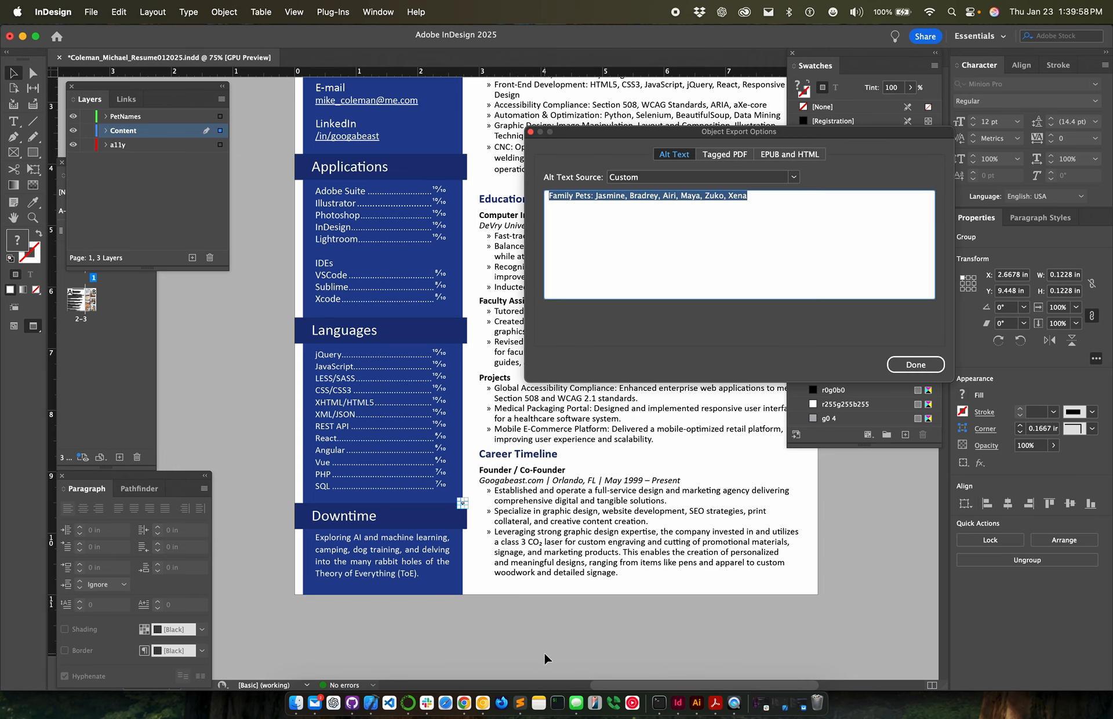
Step: Highlight the Family Pets alt text and its first pet name to examine them, and close the export options
click(631, 198)
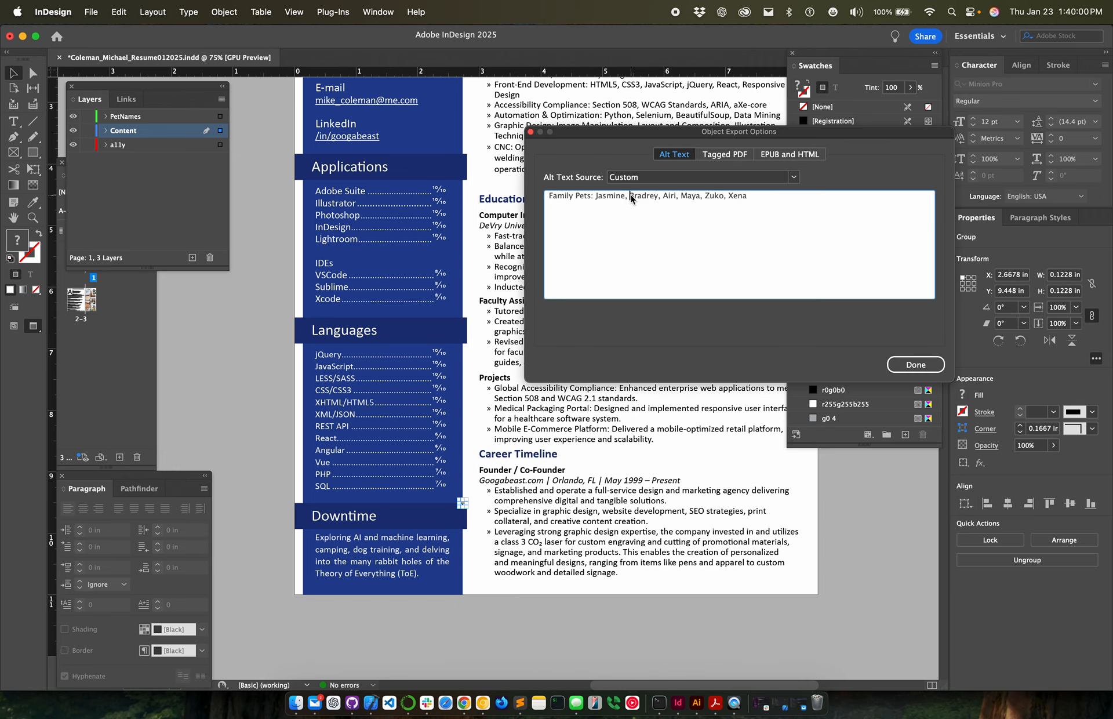
click(599, 197)
triple_click(551, 197)
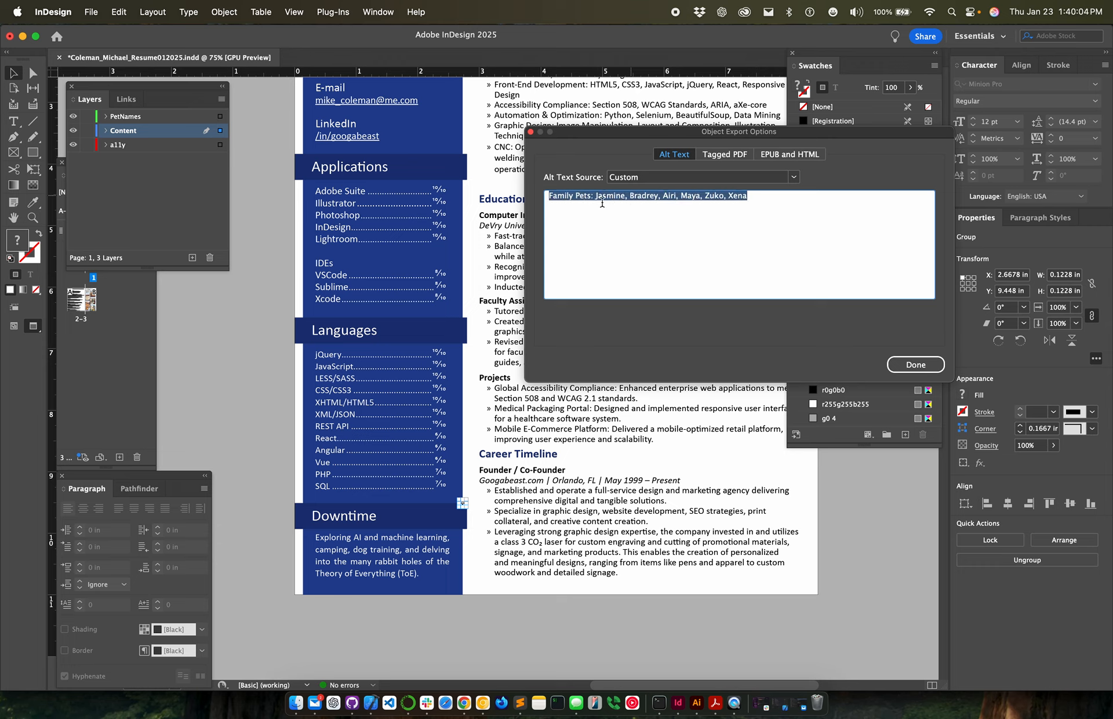
click(601, 197)
drag(596, 196, 631, 196)
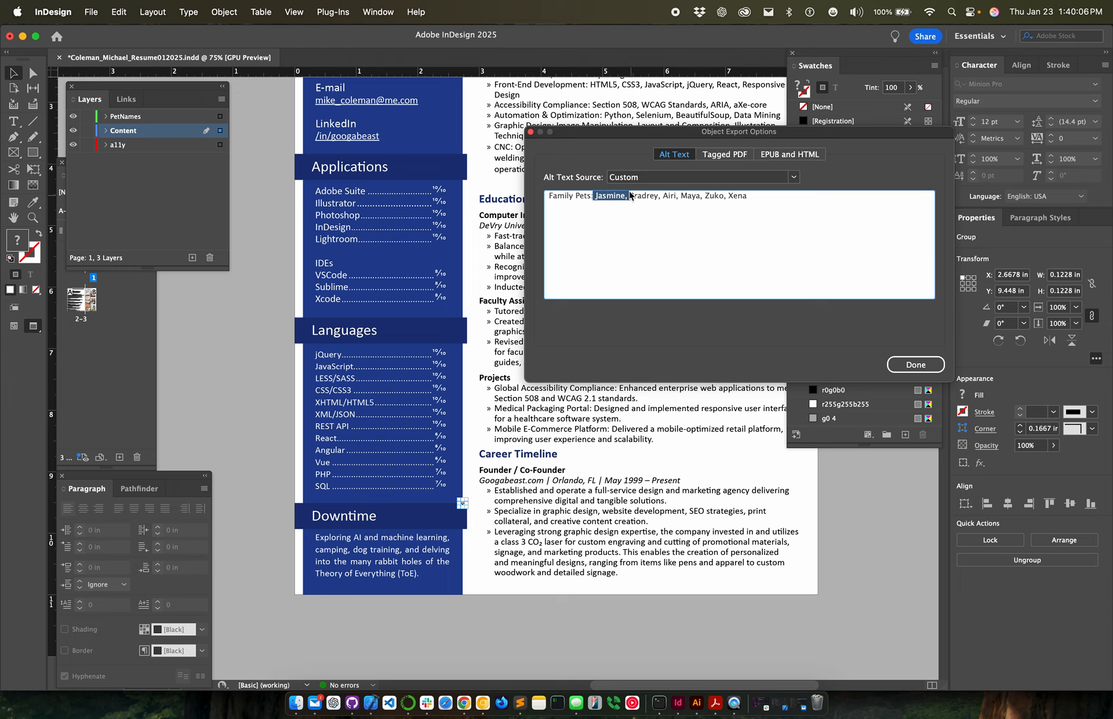
click(654, 227)
click(915, 364)
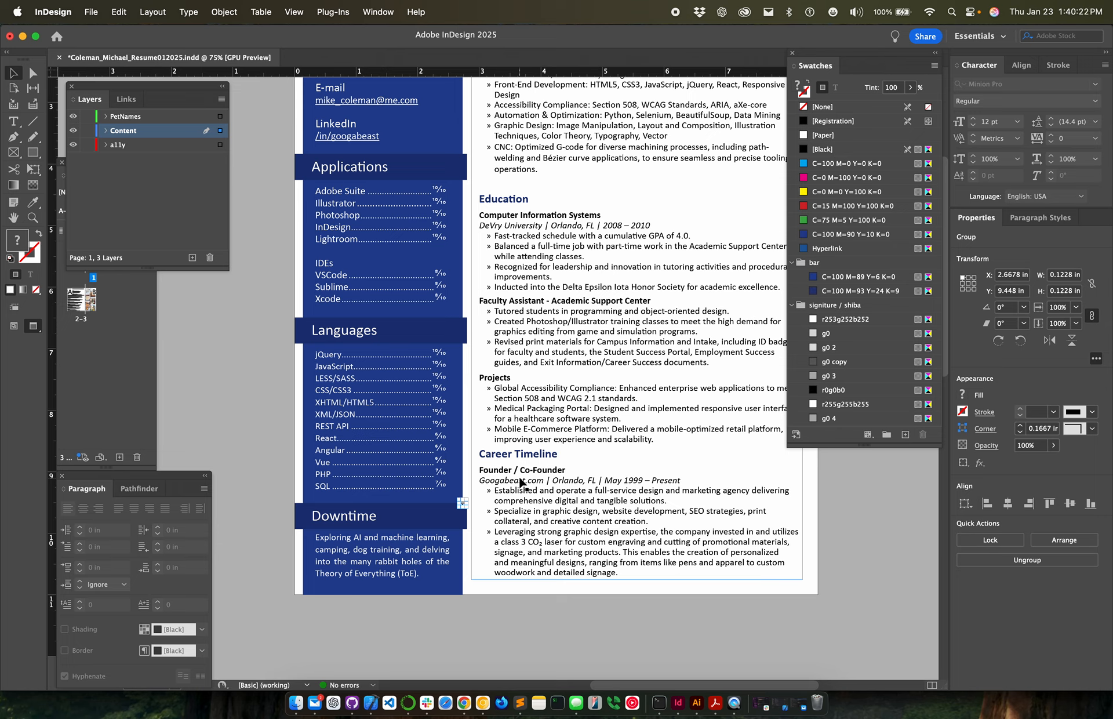
Step: Examine the "dog training" wording in the Downtime paragraph and the small dog icon above it, and clear the selection
click(467, 539)
triple_click(354, 550)
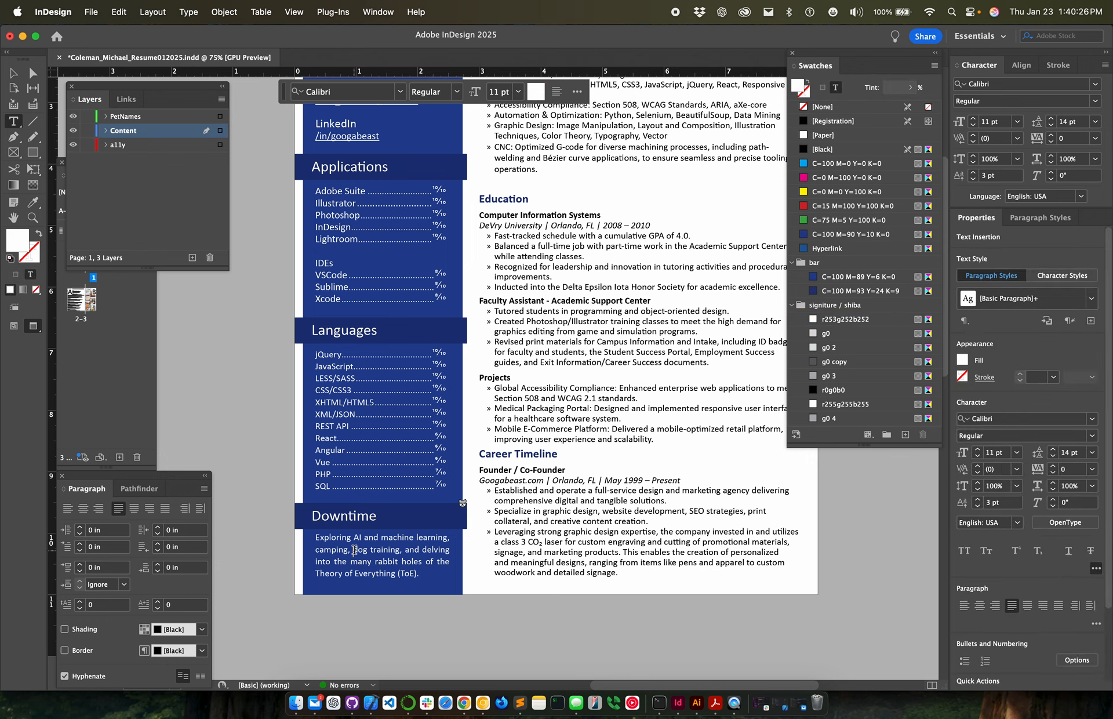
double_click(364, 550)
click(337, 562)
key(Escape)
click(479, 432)
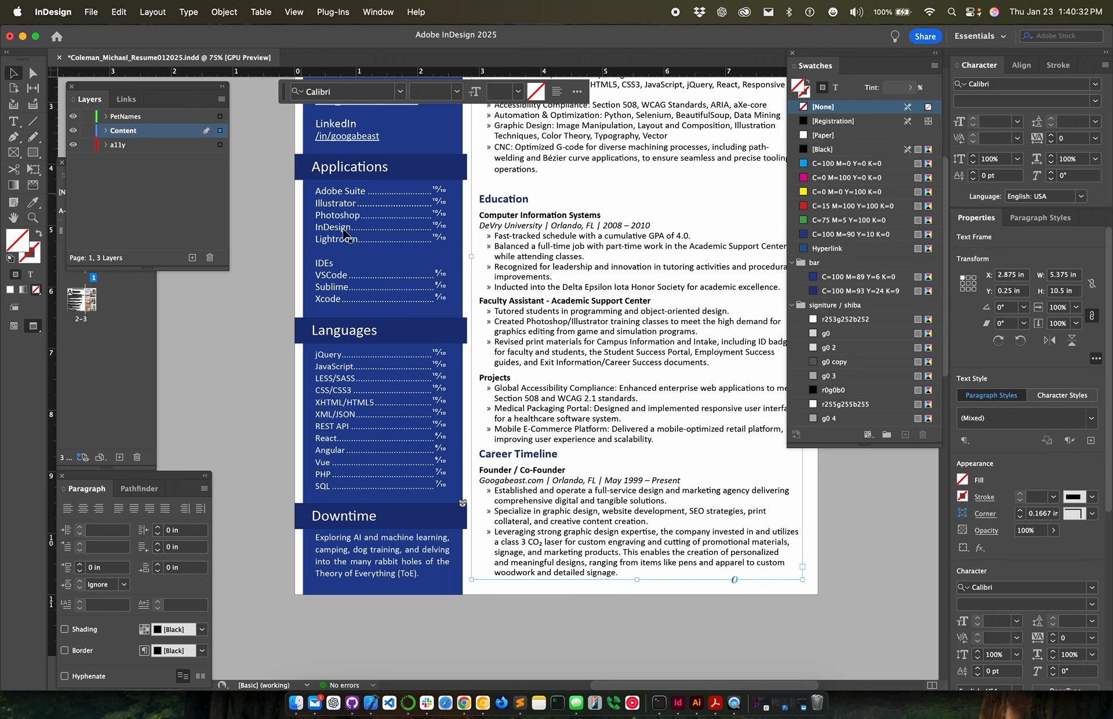
click(462, 503)
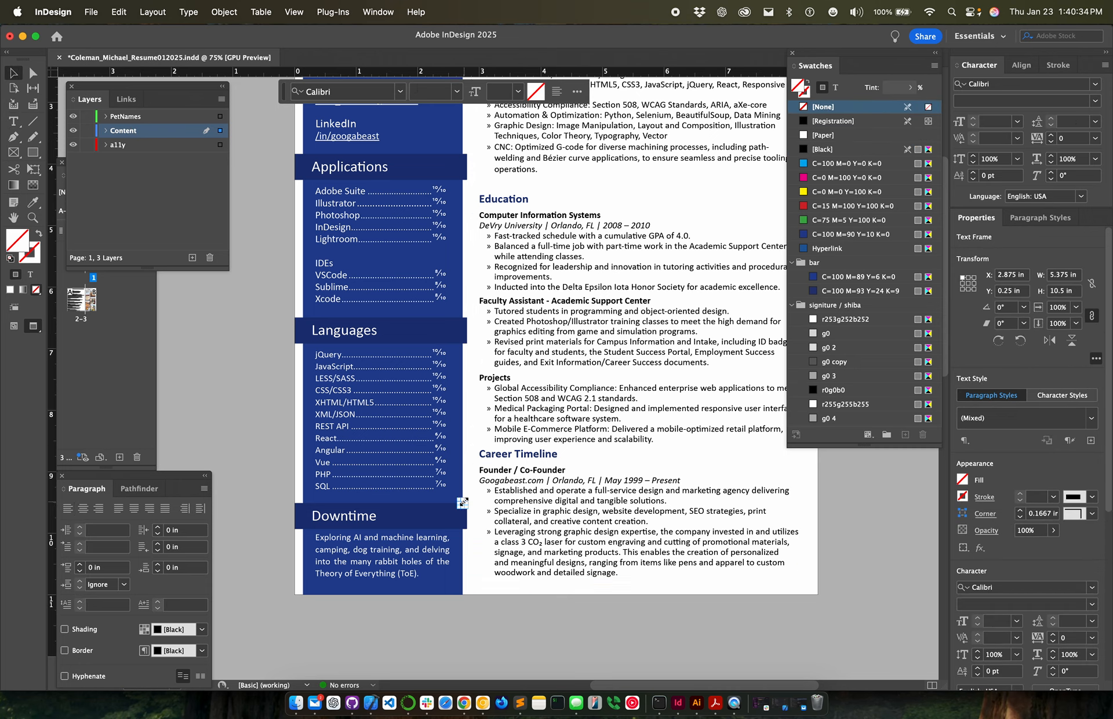
click(475, 588)
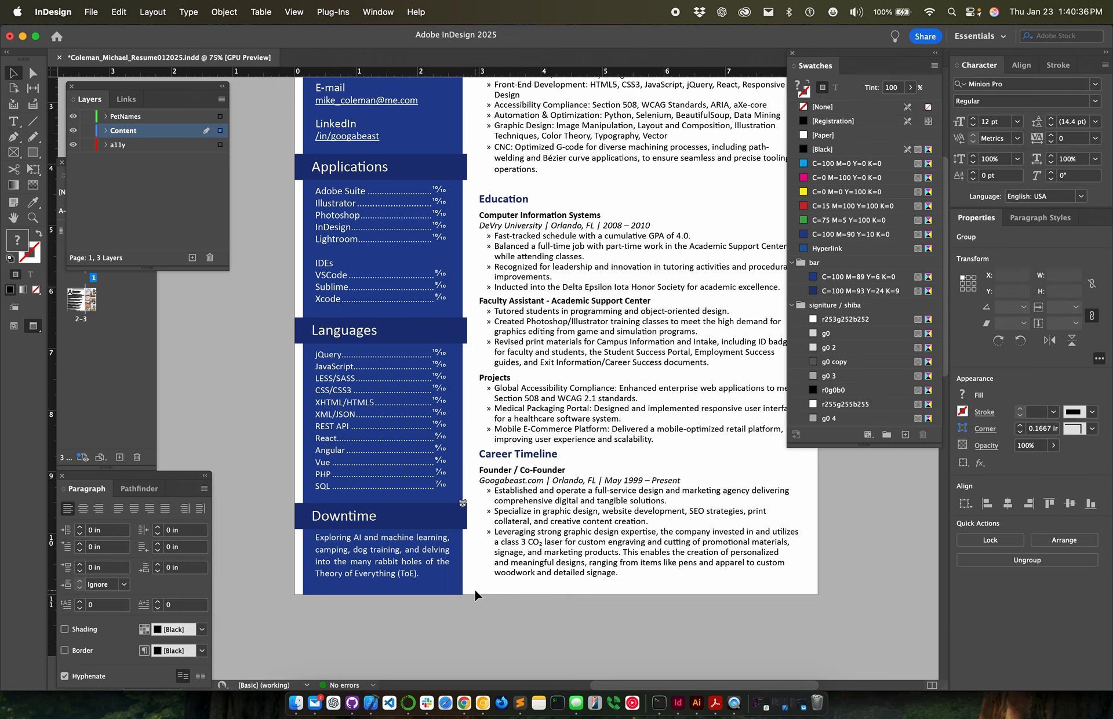
Step: Highlight the resume's introductory summary paragraph from its end to its start to examine it, and clear the selection
scroll(654, 568, up, 3)
scroll(654, 568, right, 2)
scroll(653, 568, up, 4)
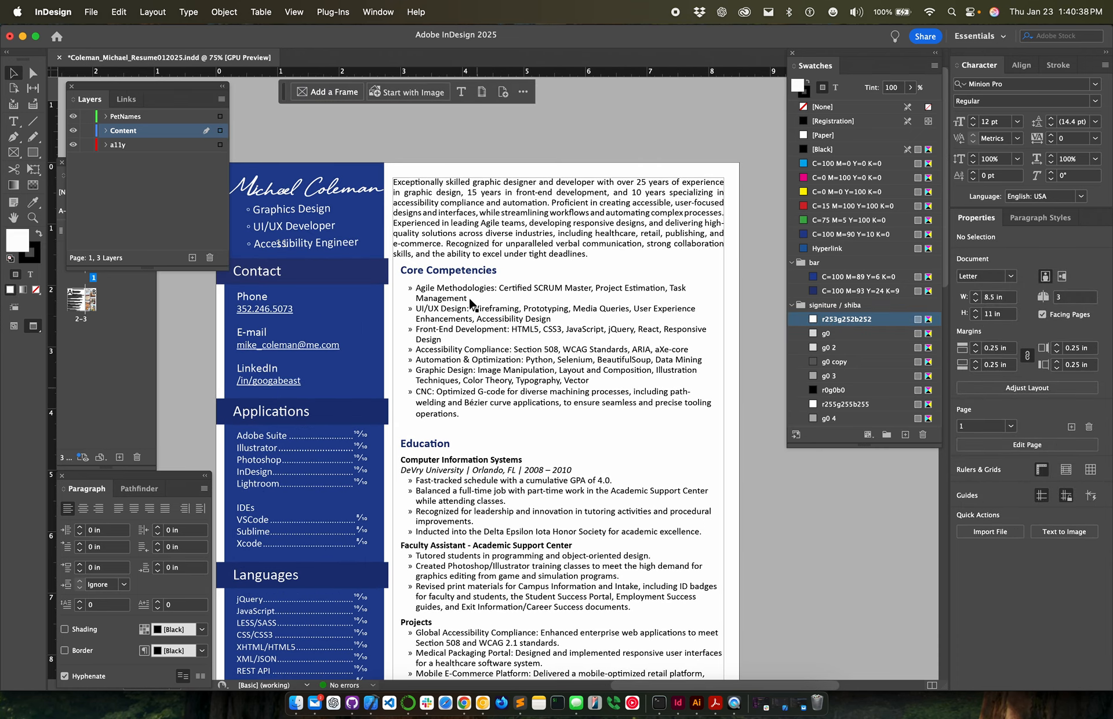
double_click(491, 254)
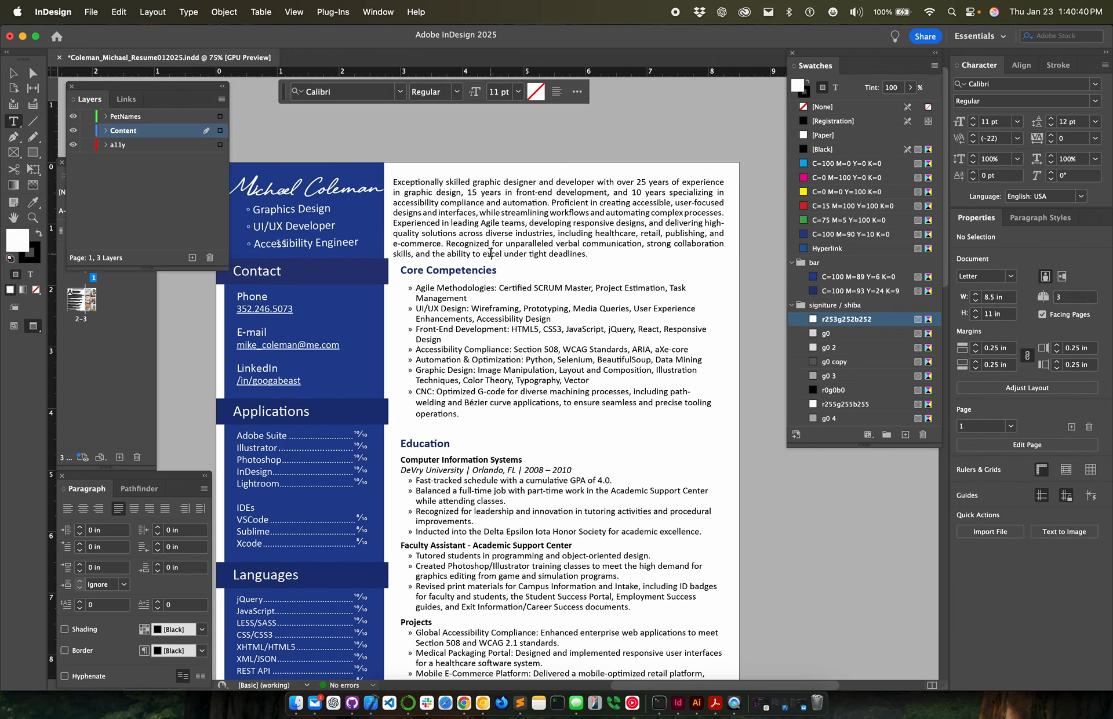
click(602, 254)
drag(602, 254, 416, 174)
click(589, 180)
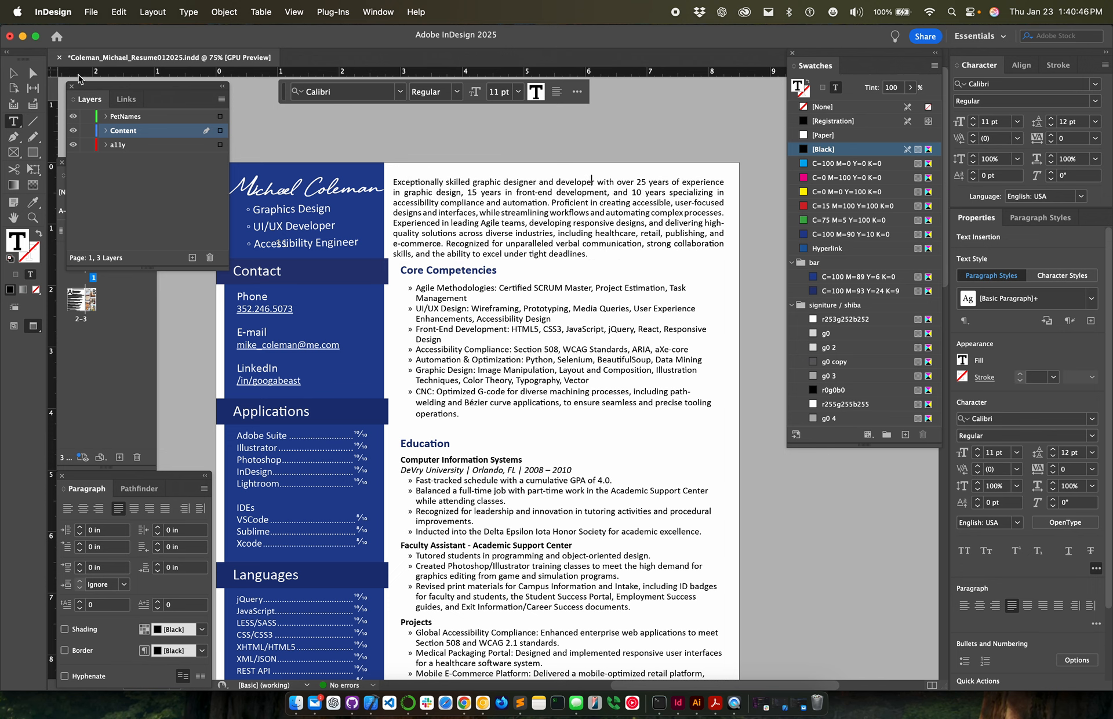
key(Escape)
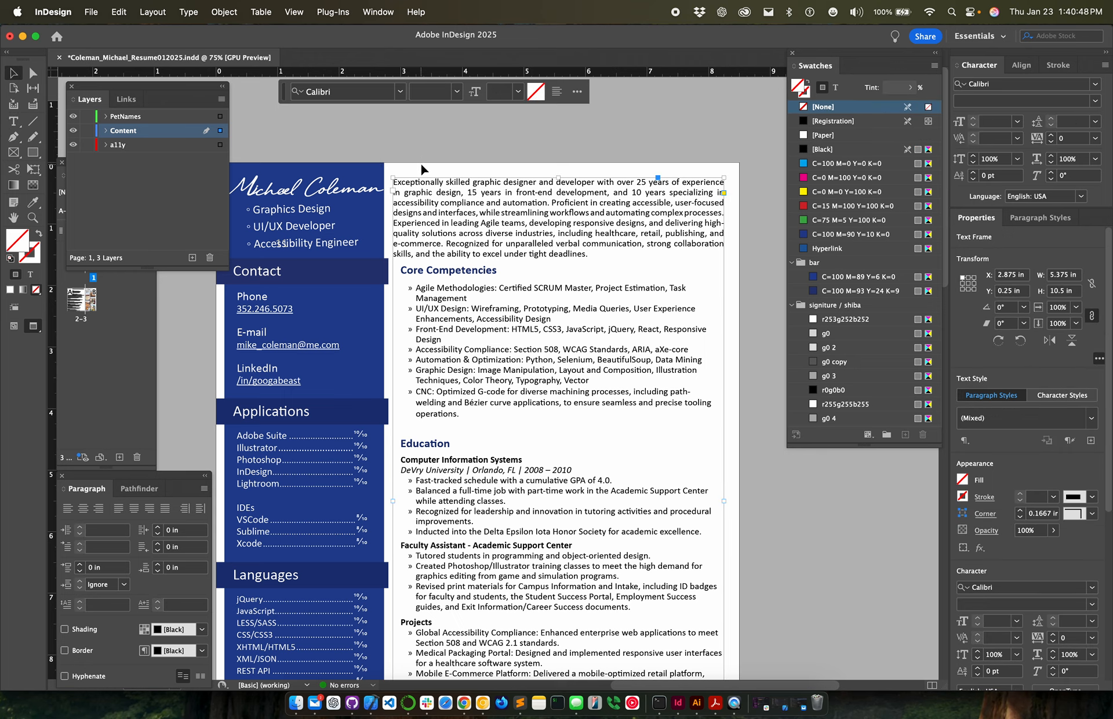
click(422, 167)
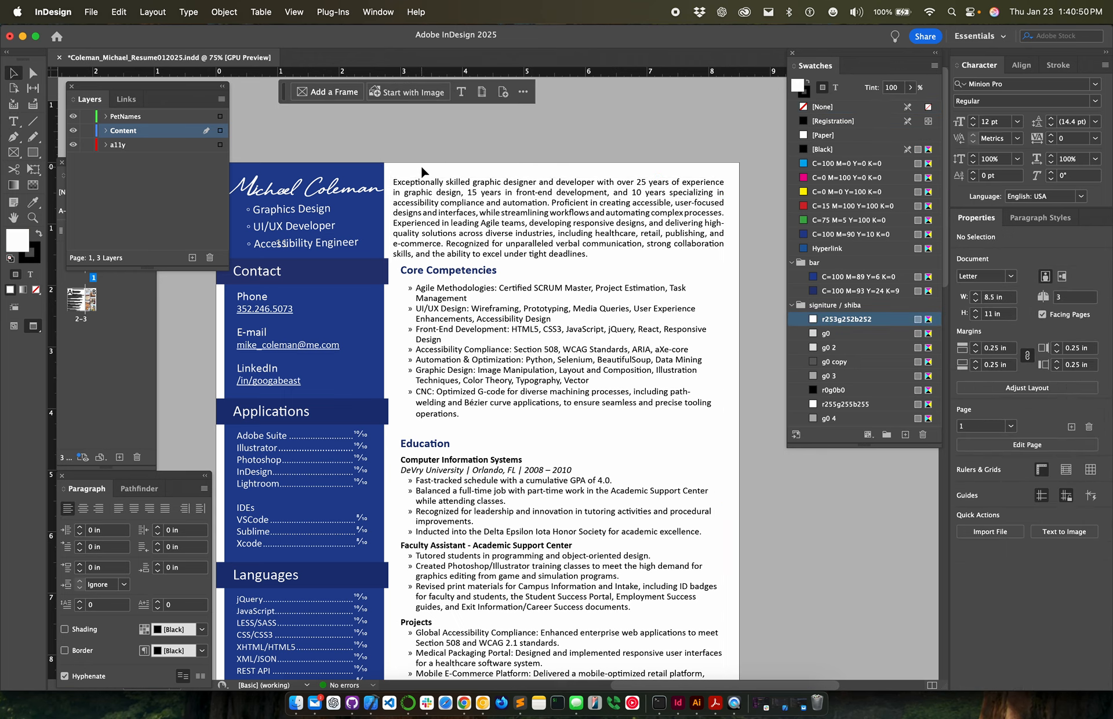
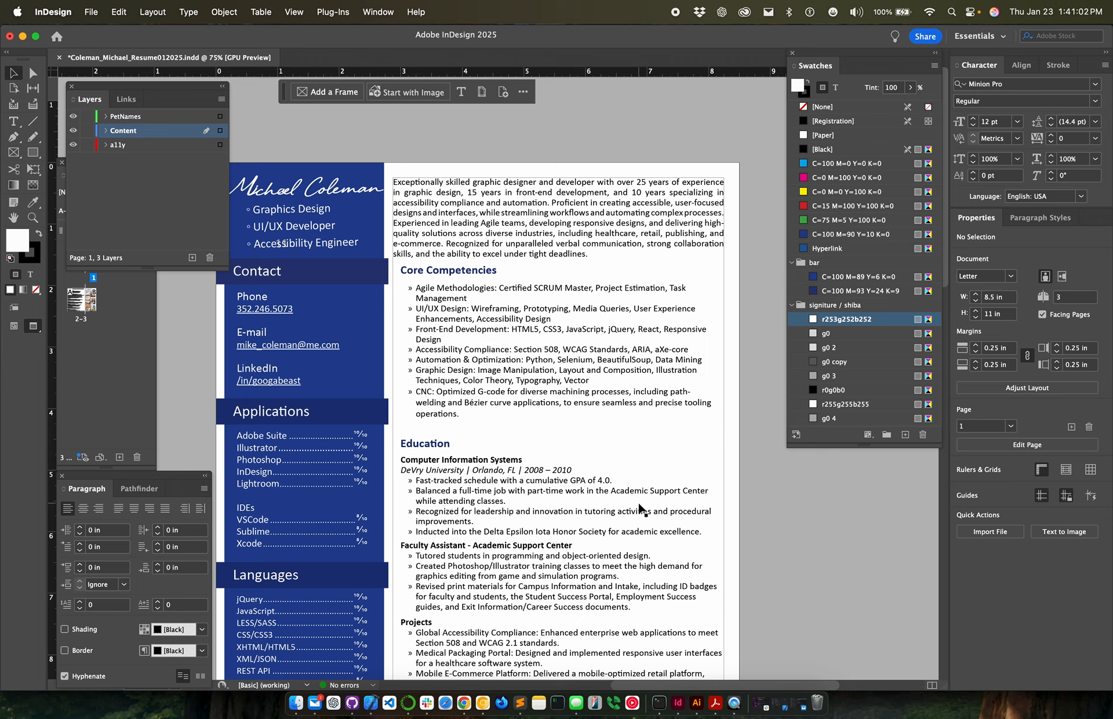
Step: Look over the portfolio page, set the screen mode to Normal, and examine the frame edges on the resume's first page
scroll(526, 365, down, 15)
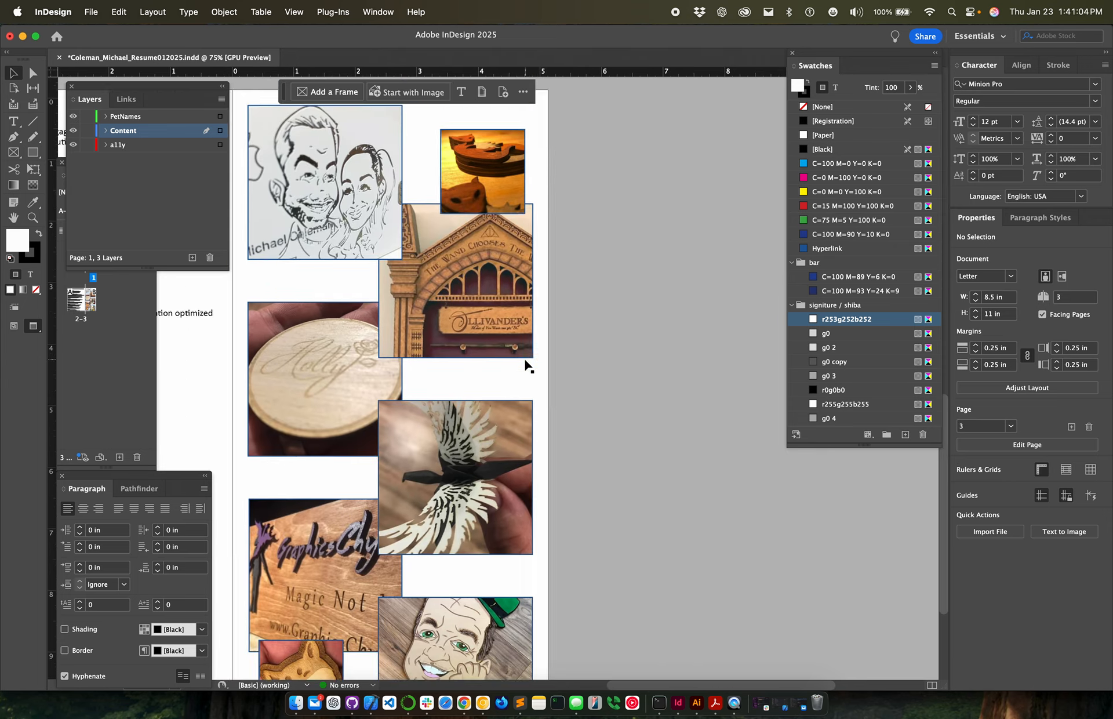
scroll(526, 365, up, 15)
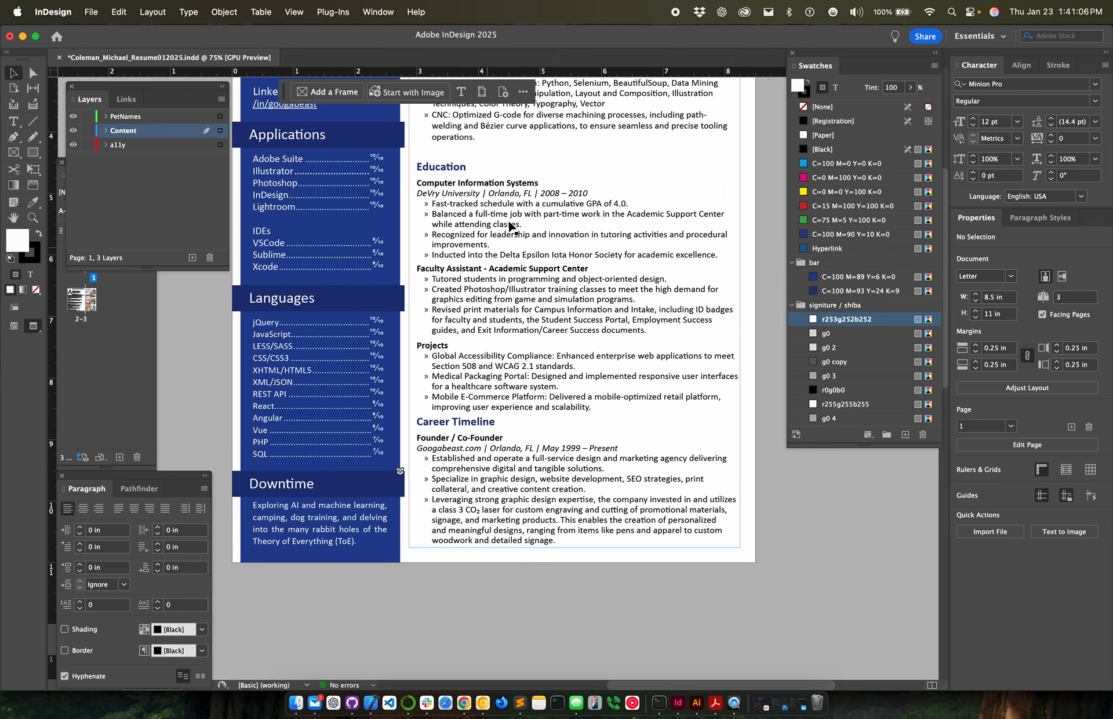
scroll(510, 225, up, 2)
scroll(510, 225, up, 7)
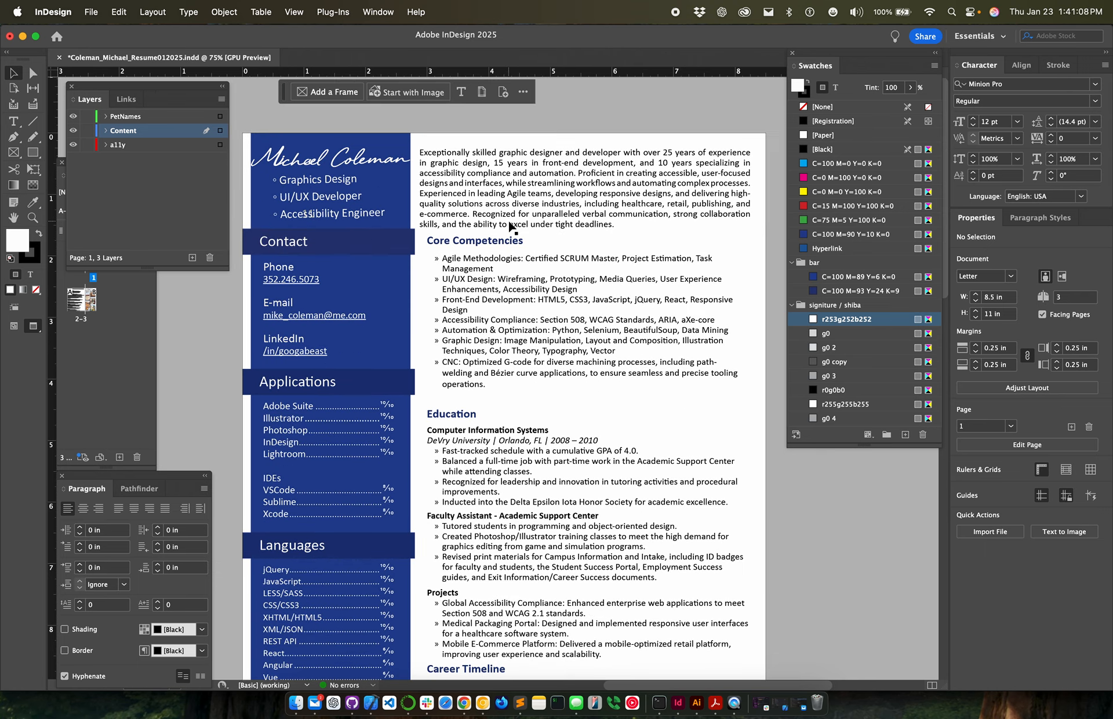
click(378, 11)
mouse_move(294, 11)
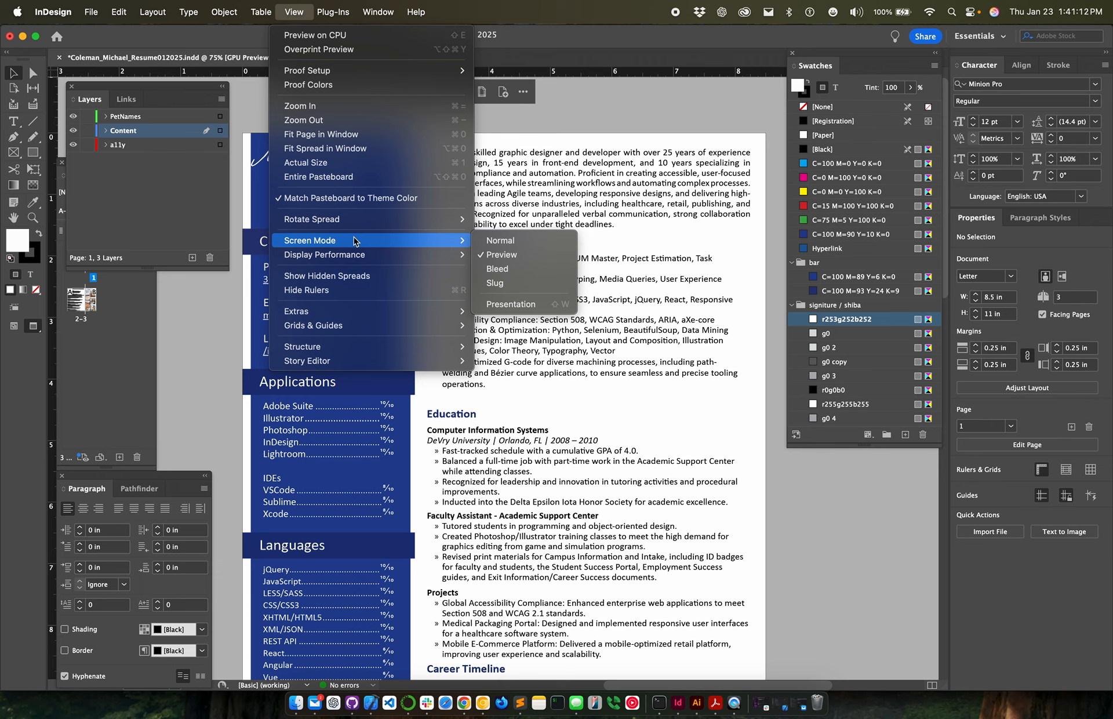
click(487, 241)
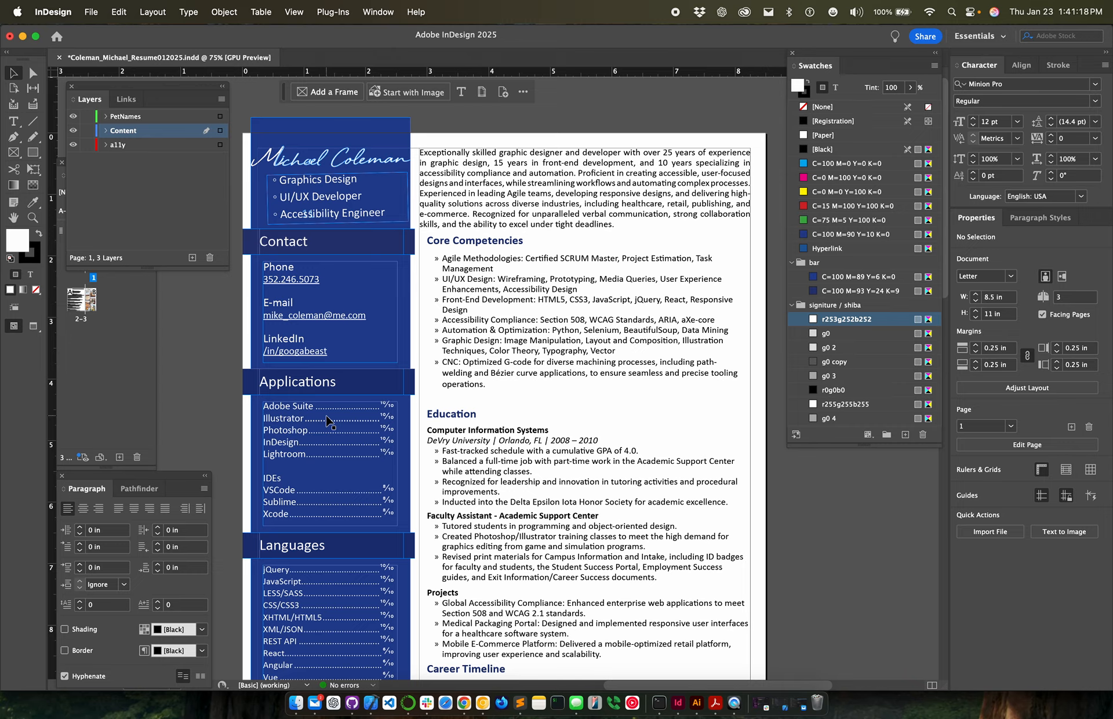
scroll(328, 420, down, 6)
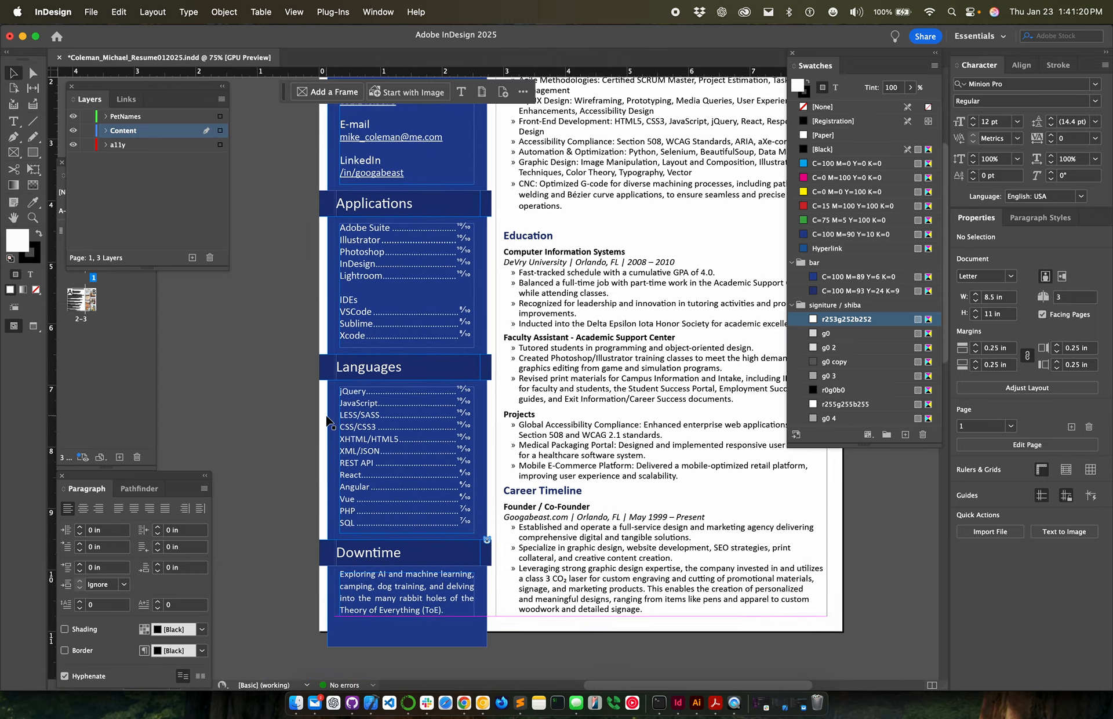
scroll(327, 421, up, 7)
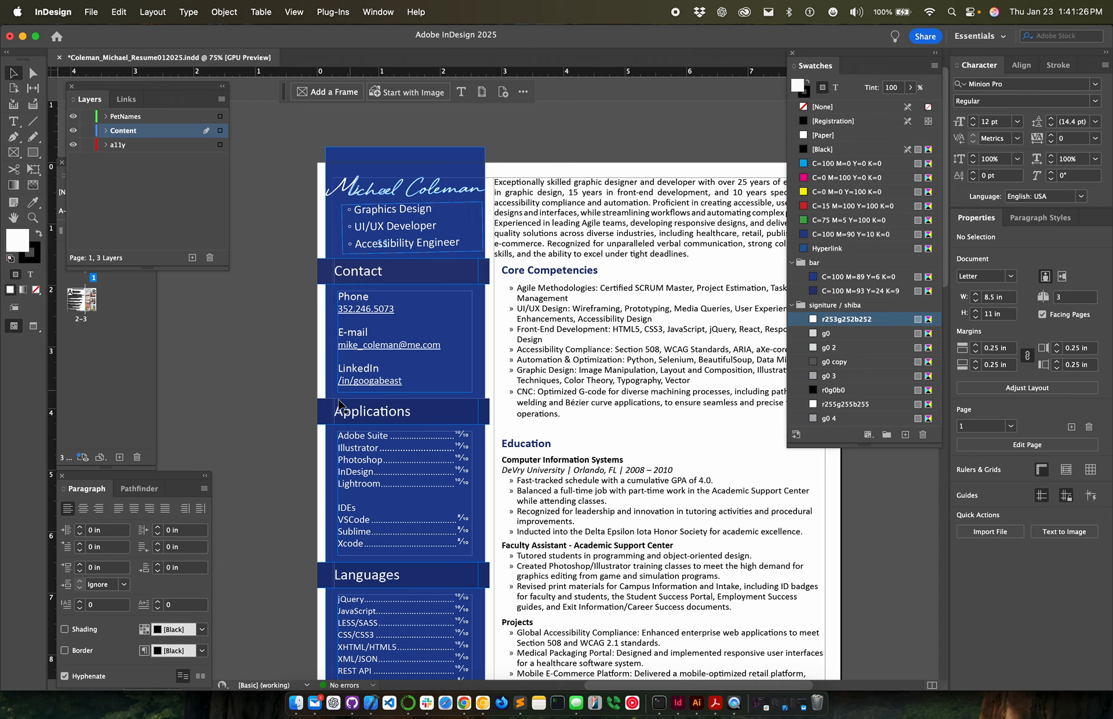
Step: Highlight the REST API line with its dot leader in the Languages list to examine it, and clear the selection
scroll(415, 586, down, 7)
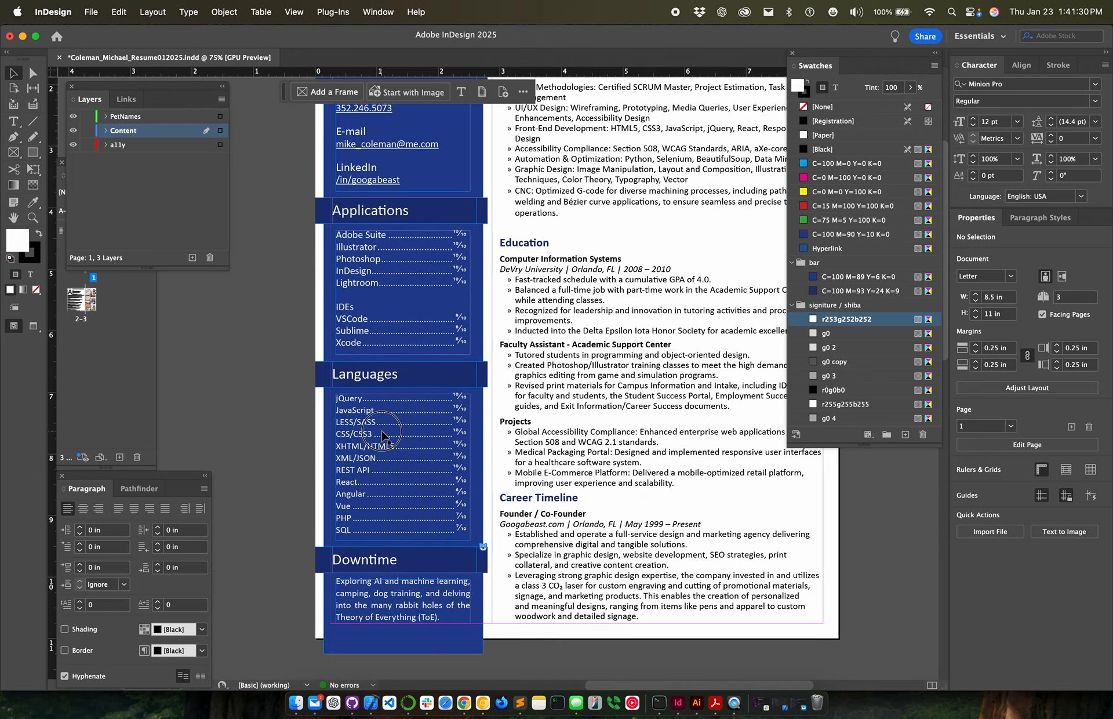
click(380, 449)
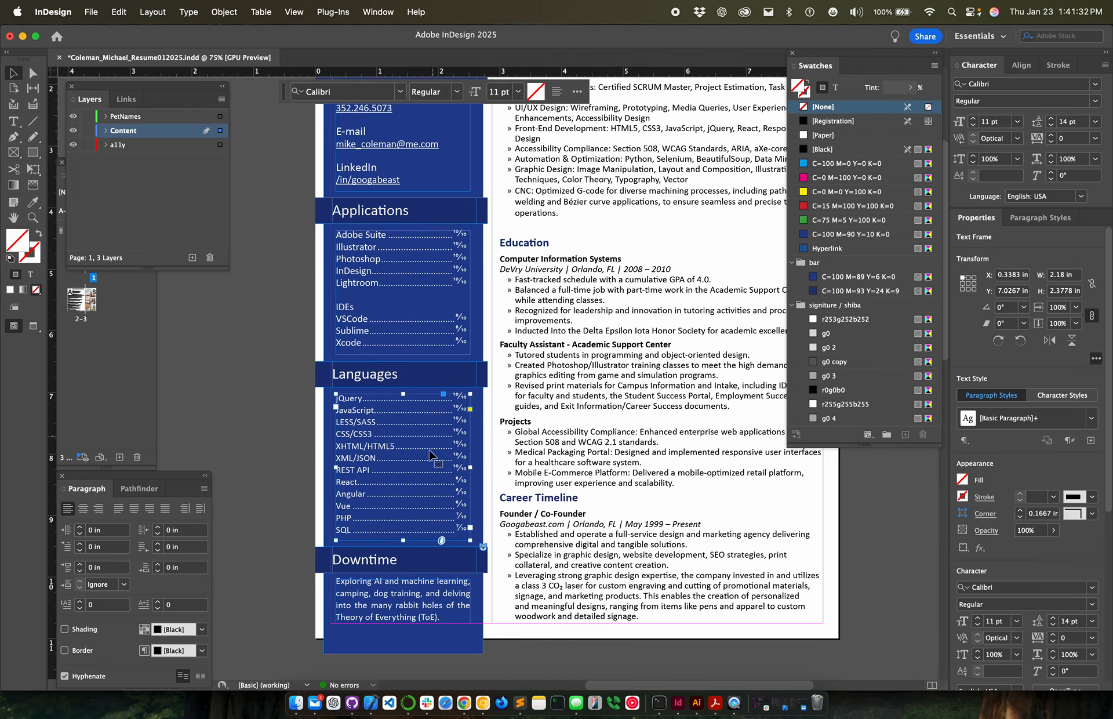
double_click(409, 471)
triple_click(409, 469)
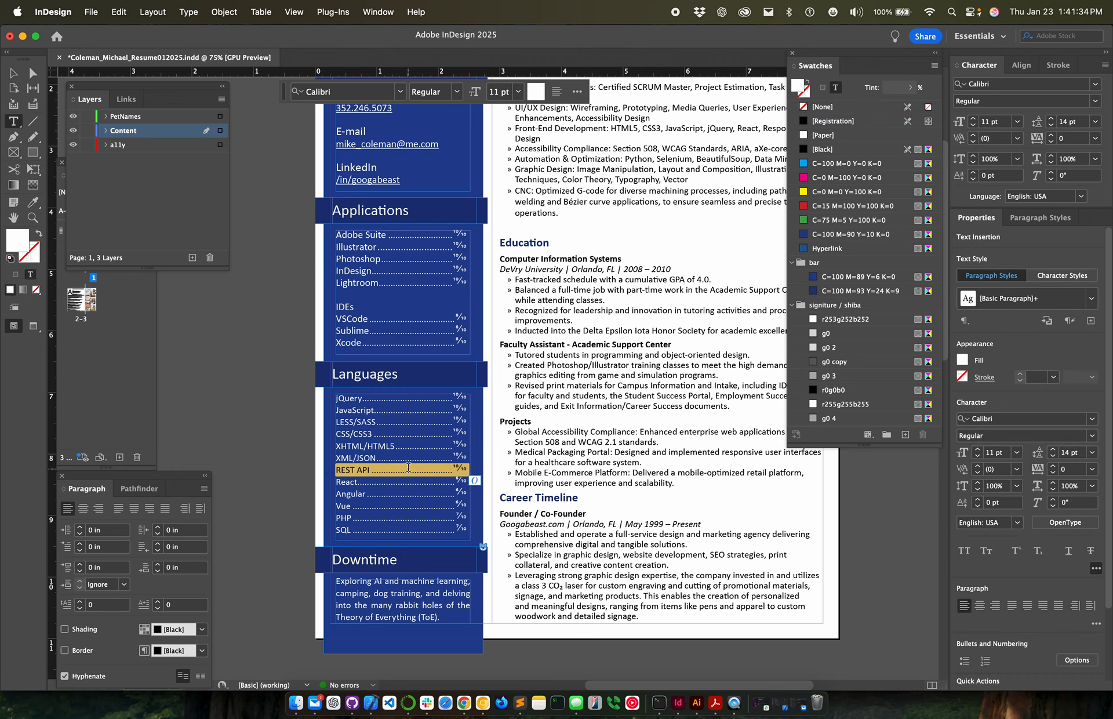
key(super+shift+a)
scroll(583, 498, up, 3)
scroll(582, 499, right, 3)
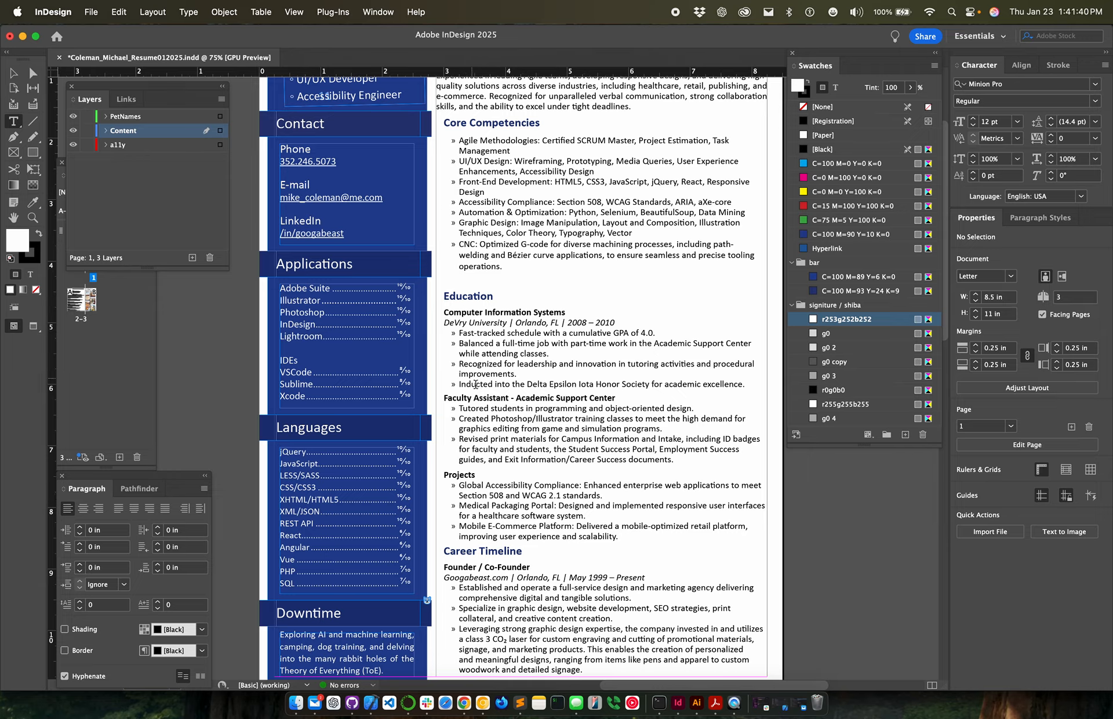
Step: Select the inline dashed divider under the "Career Timeline (extended)" heading at 100% zoom to examine it, and clear the selection
scroll(481, 393, down, 15)
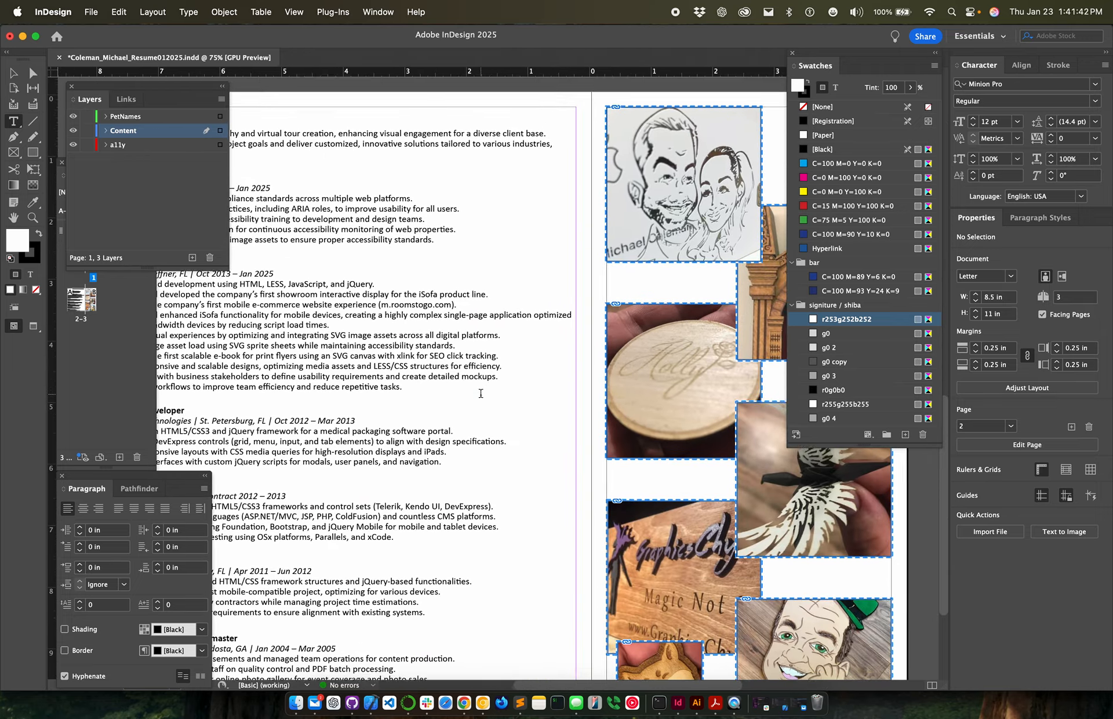
scroll(480, 393, up, 3)
scroll(480, 393, right, 2)
scroll(480, 394, left, 4)
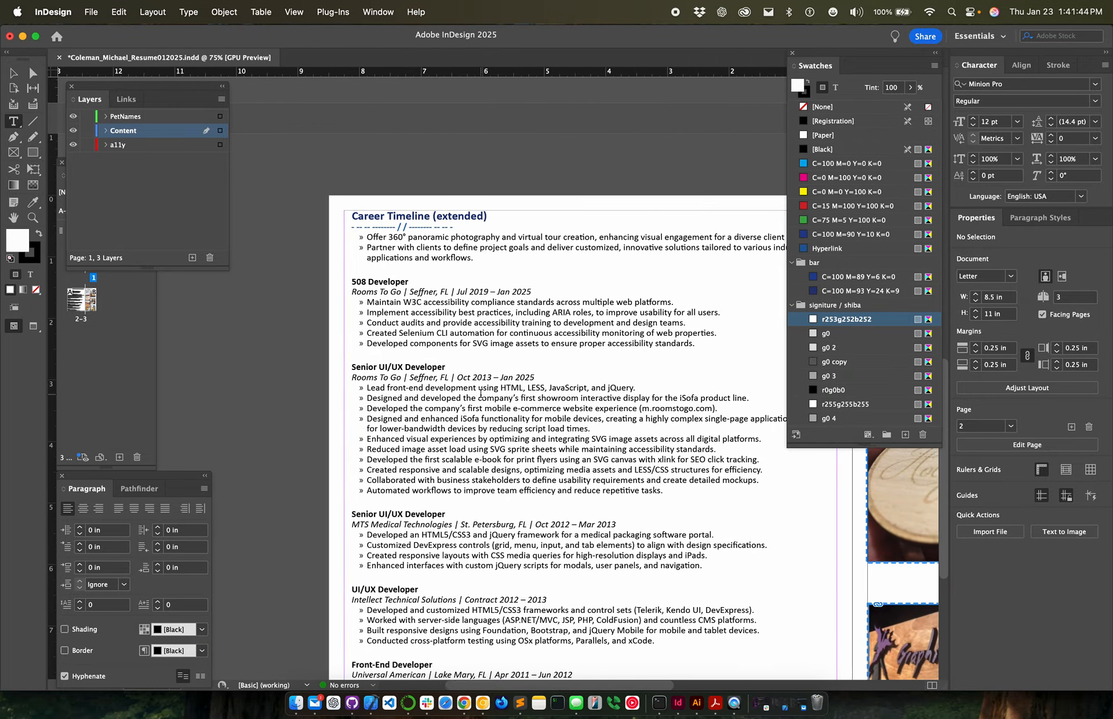
click(33, 217)
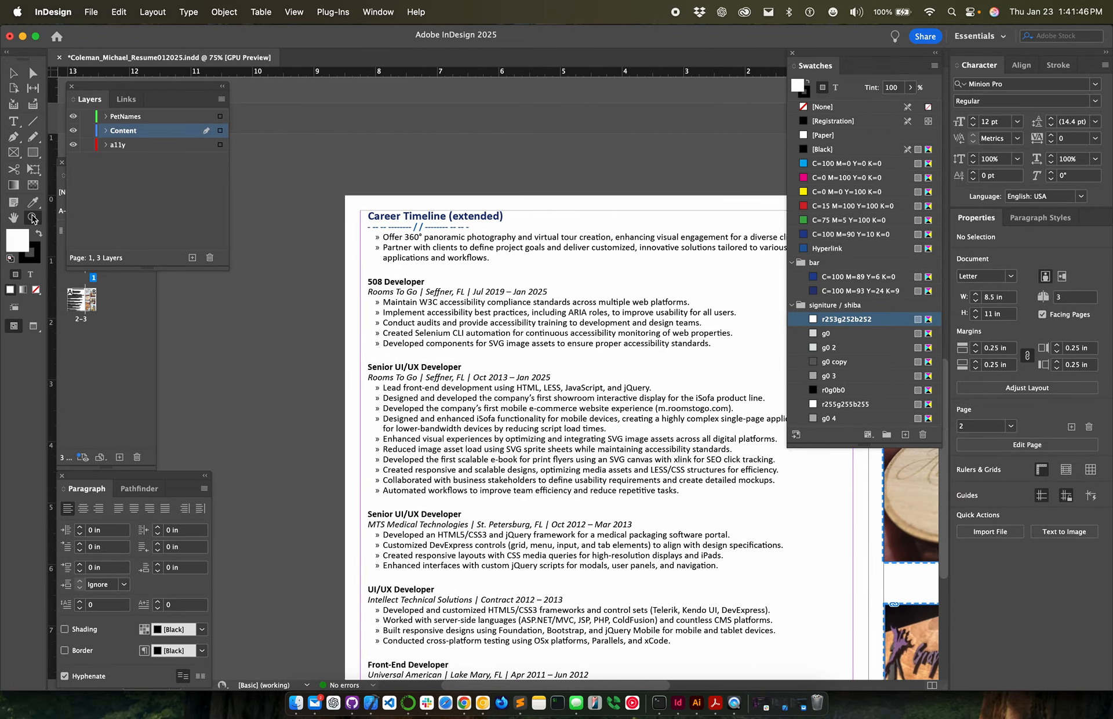
click(418, 238)
click(13, 73)
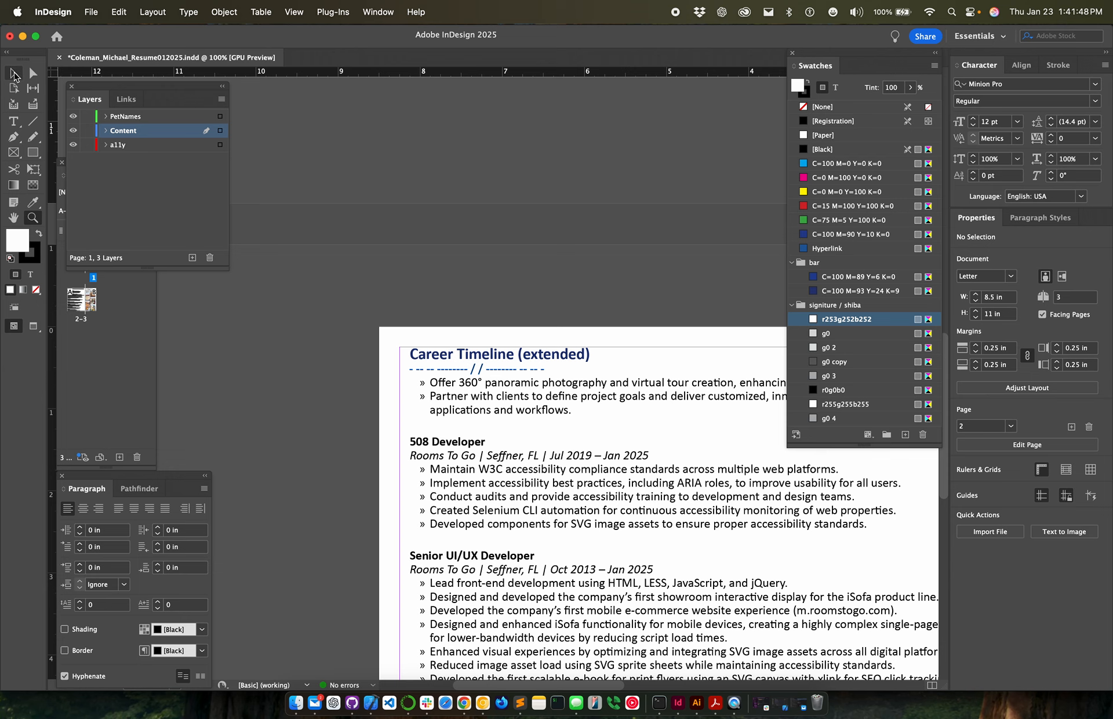
click(518, 350)
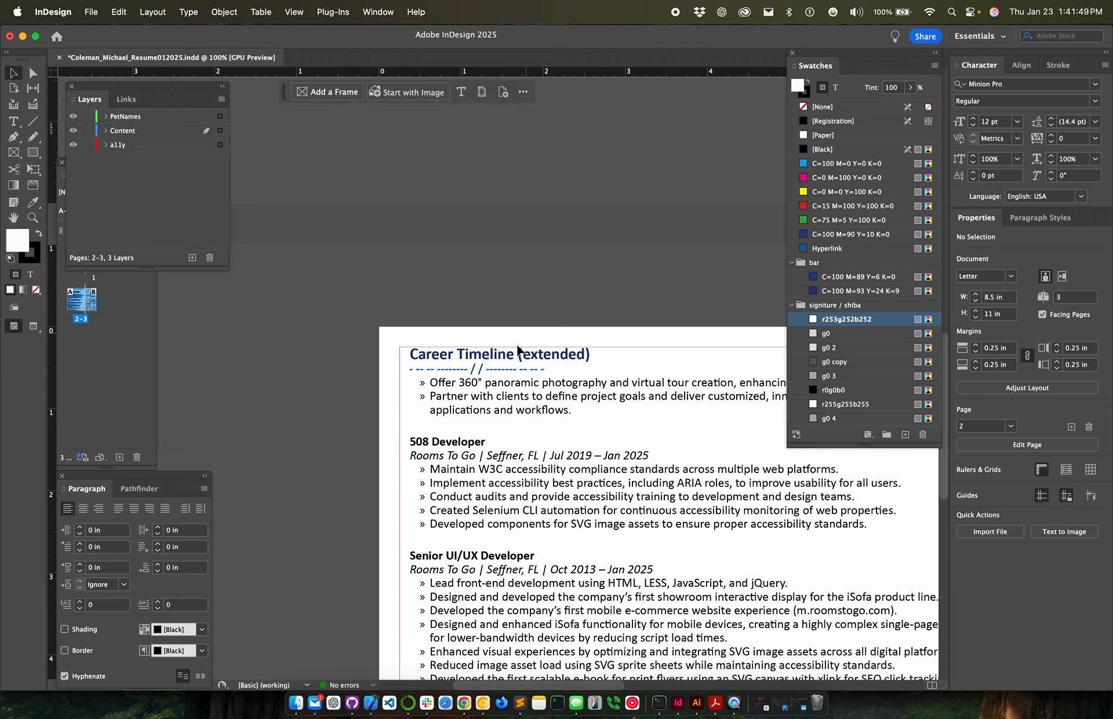
click(481, 372)
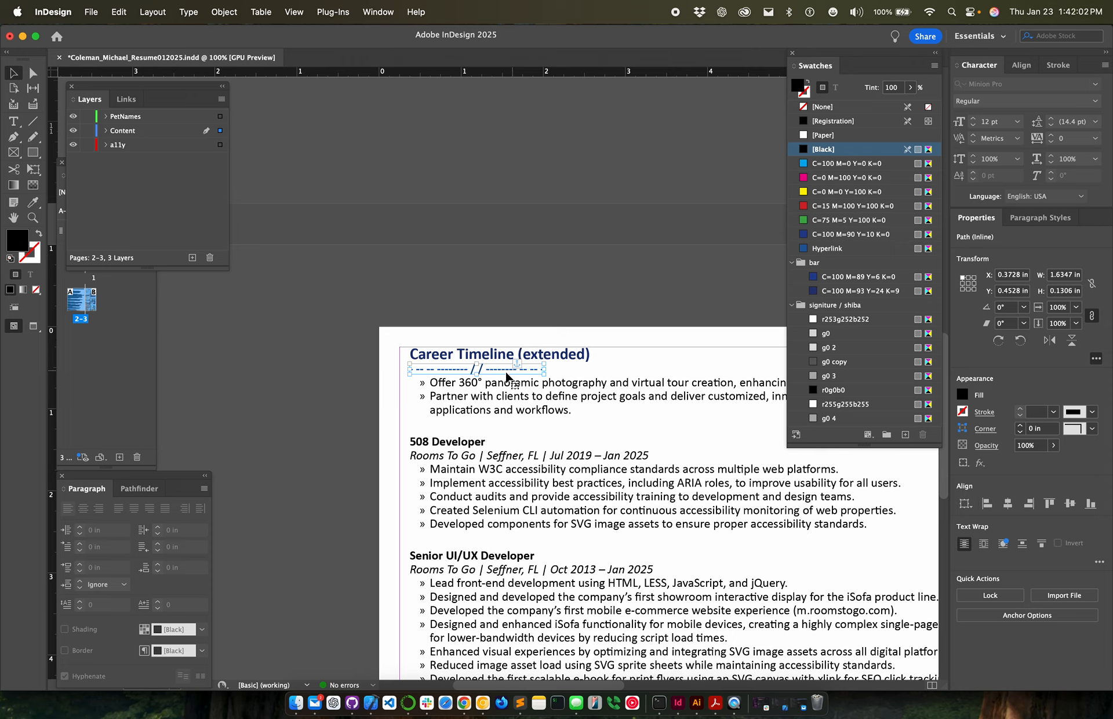
click(487, 333)
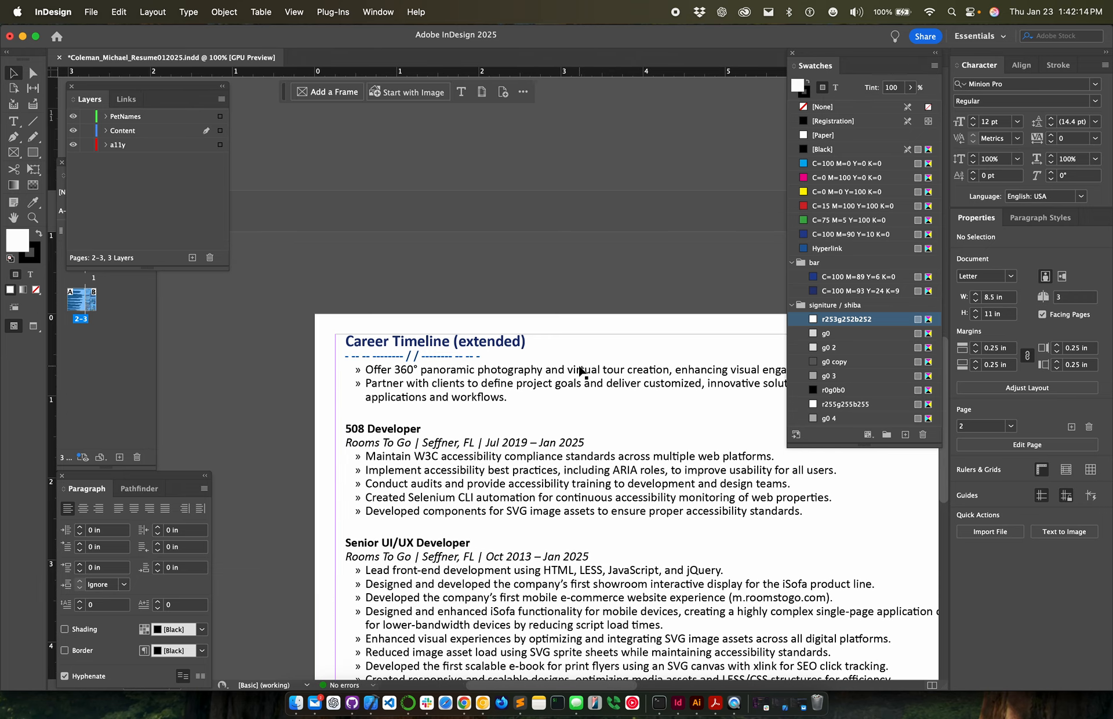
Step: Reselect the dashed divider to compare it with the heading above and the bullets below, and deselect it
scroll(580, 368, right, 5)
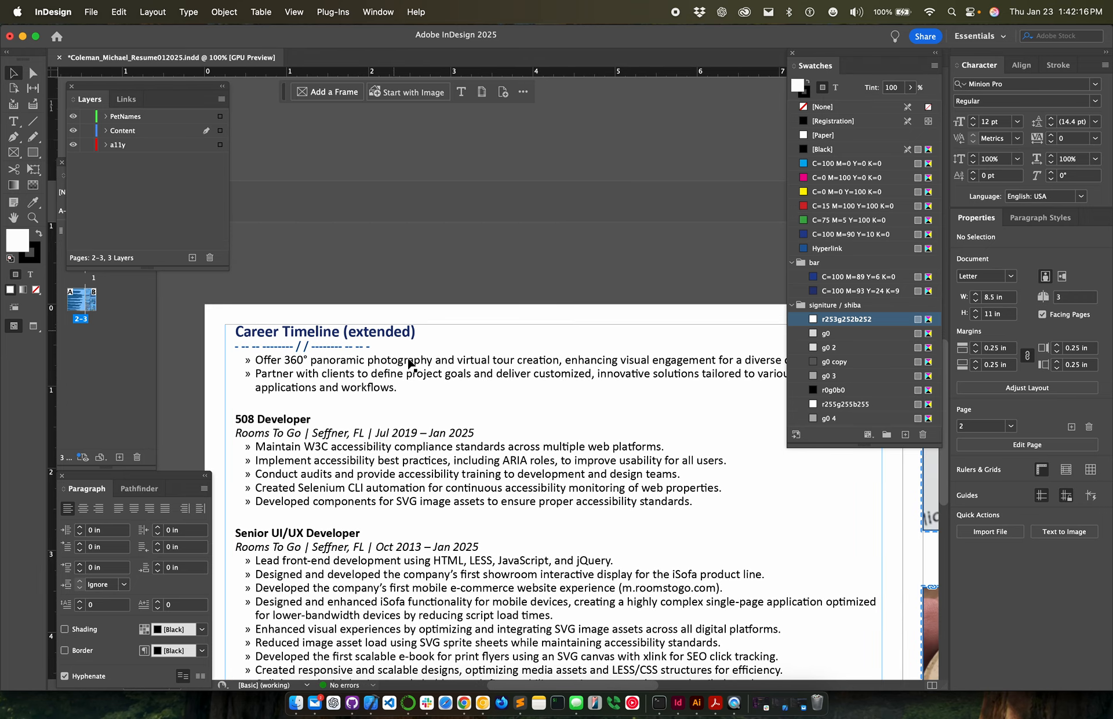
click(318, 347)
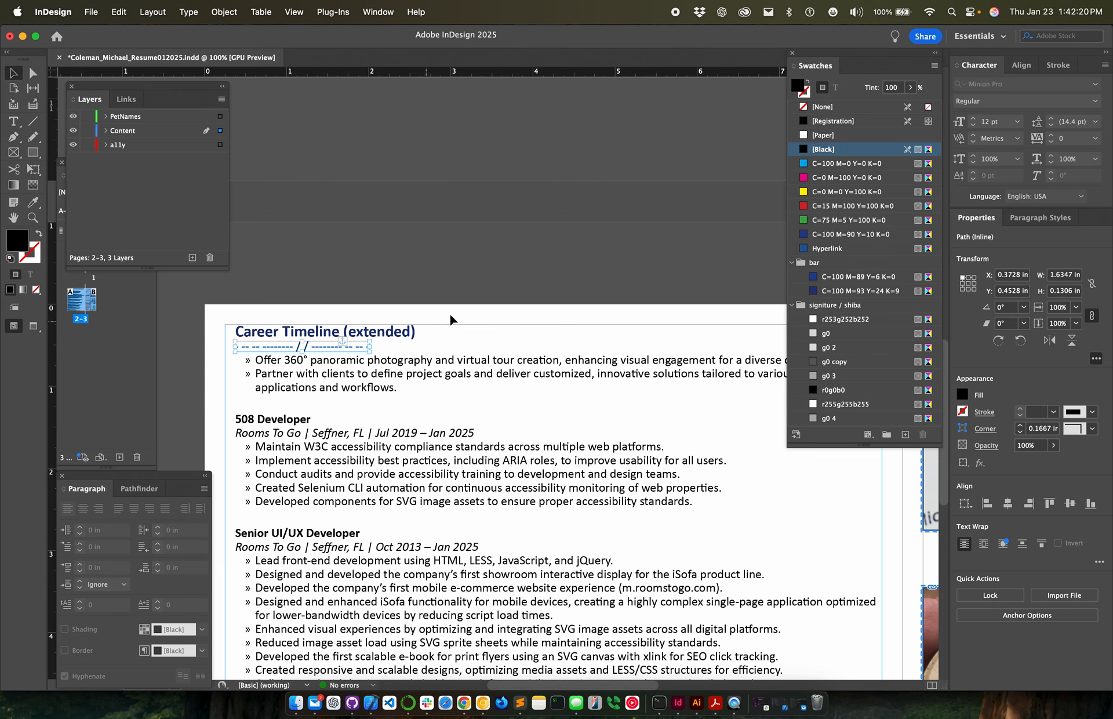
click(492, 319)
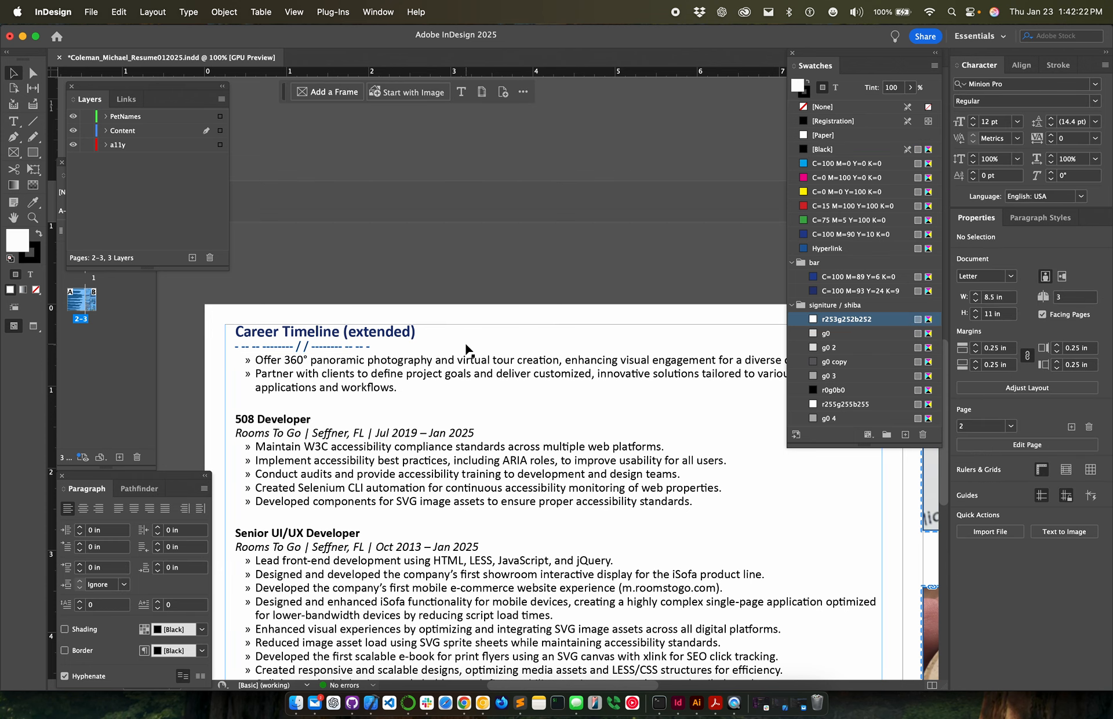
scroll(467, 348, down, 1)
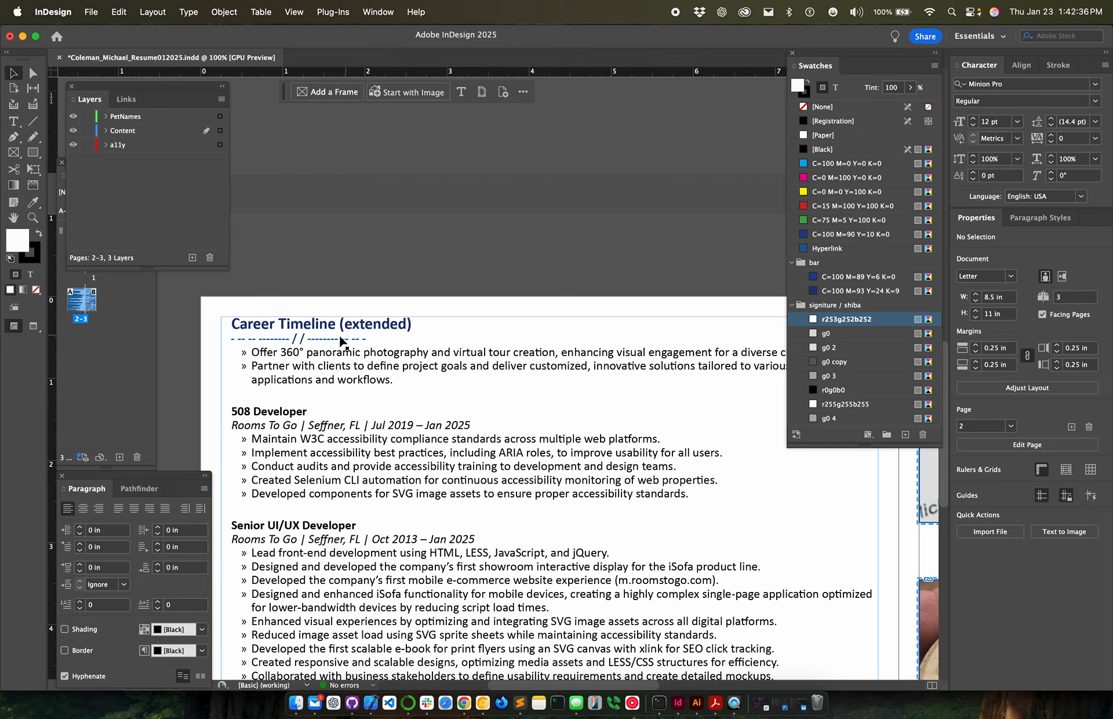
Step: Look over the extended career timeline and the upper images of the facing portfolio page
scroll(462, 509, down, 10)
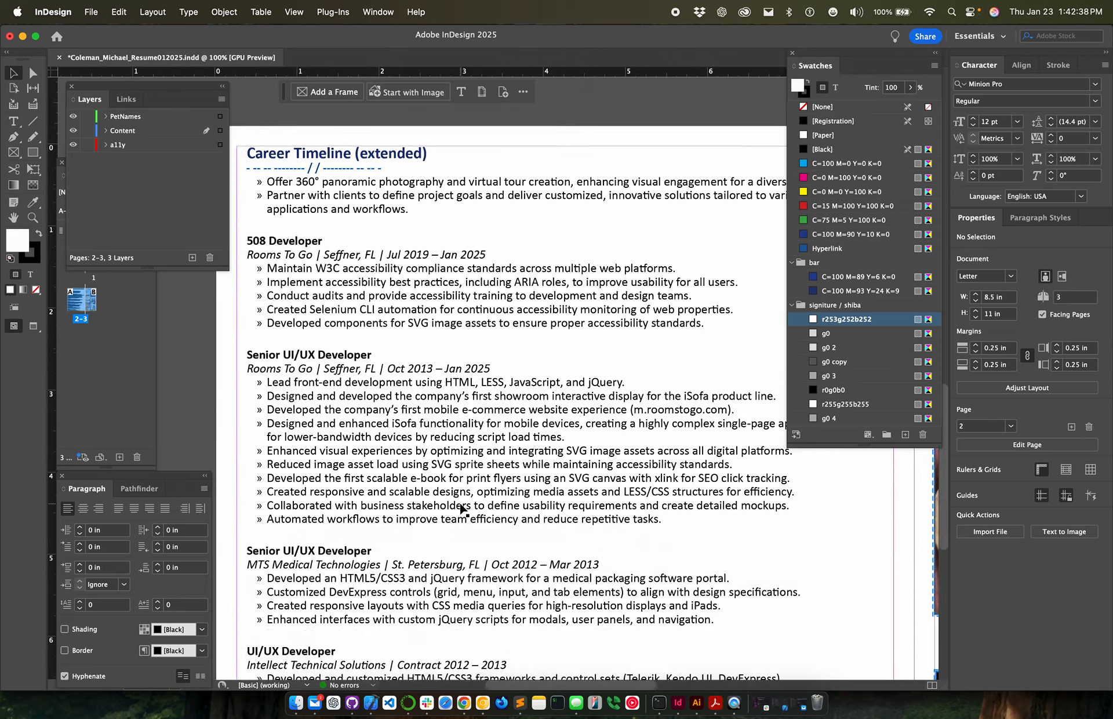
scroll(462, 509, up, 7)
scroll(462, 509, right, 15)
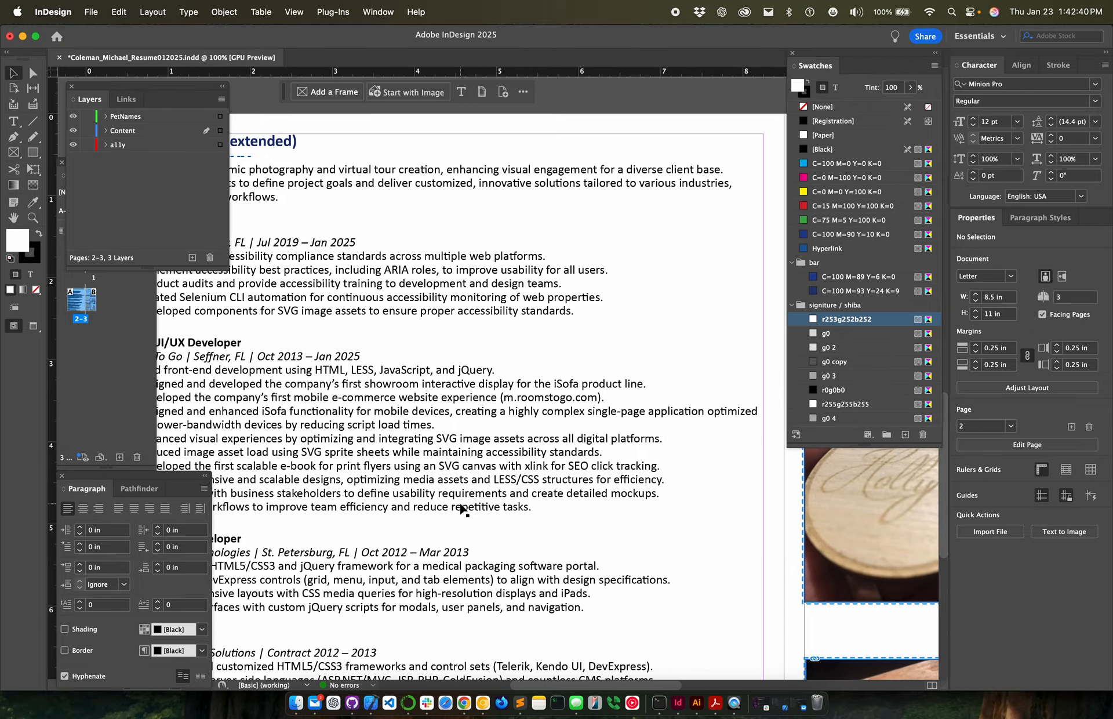
scroll(461, 511, right, 5)
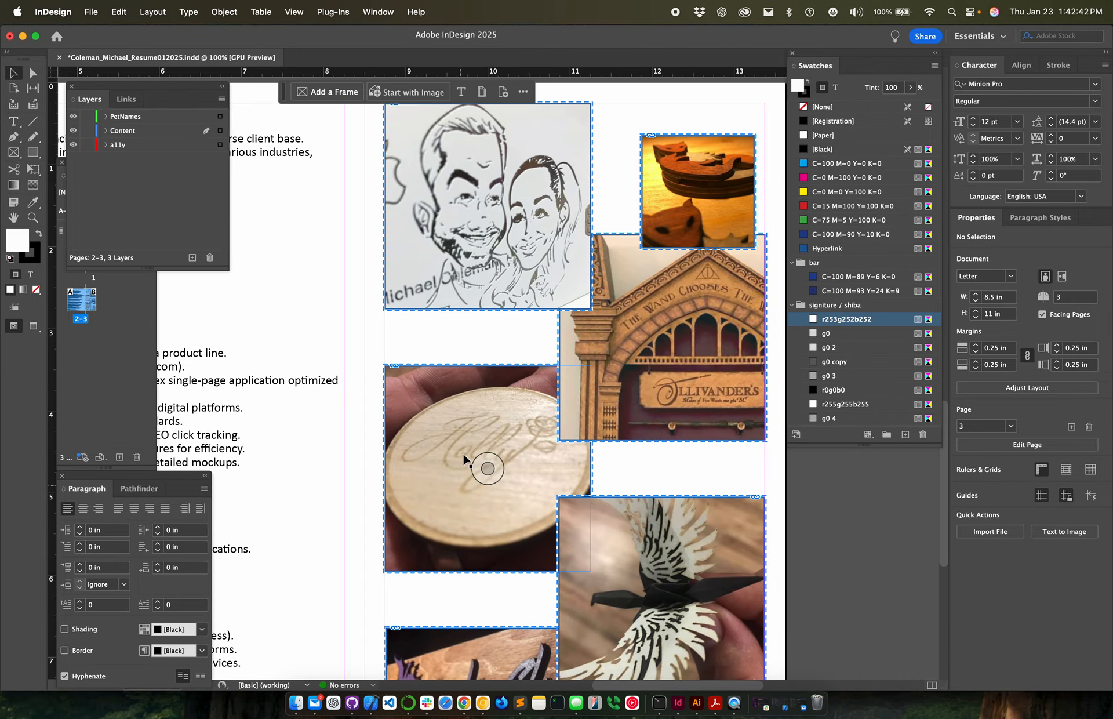
scroll(491, 300, up, 5)
scroll(491, 299, down, 5)
scroll(759, 302, up, 3)
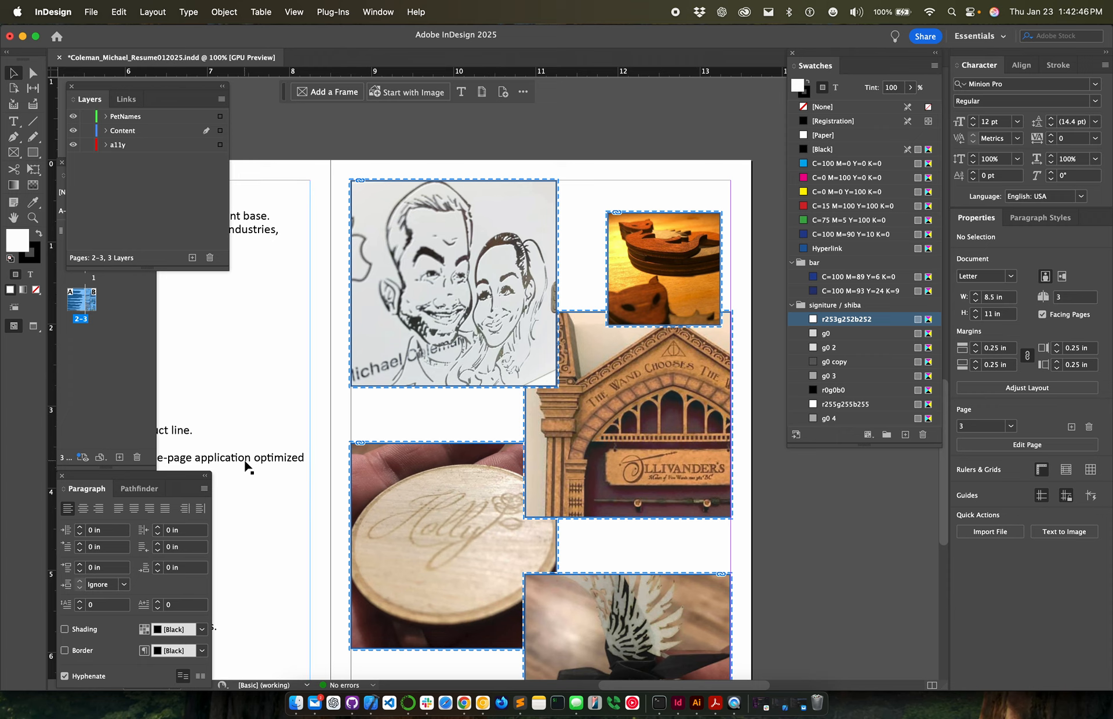
Step: Enlarge the parent pages area to reveal the B-Fallen parent, and view its available commands without applying any
click(117, 363)
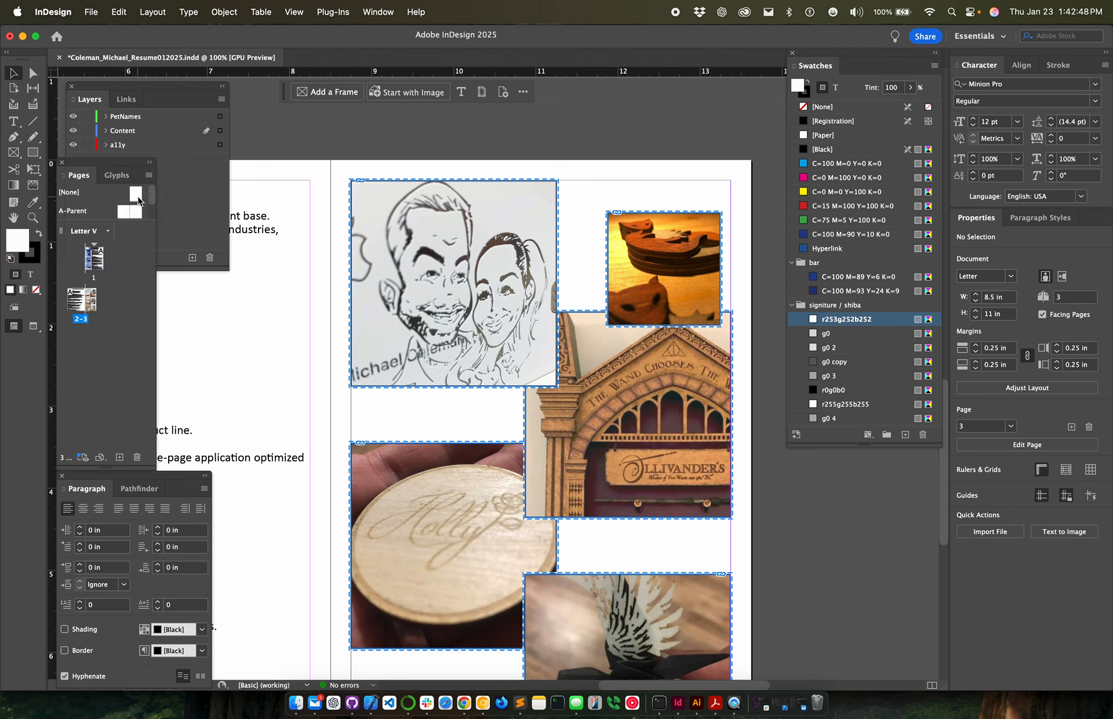
drag(123, 221, 124, 252)
click(138, 233)
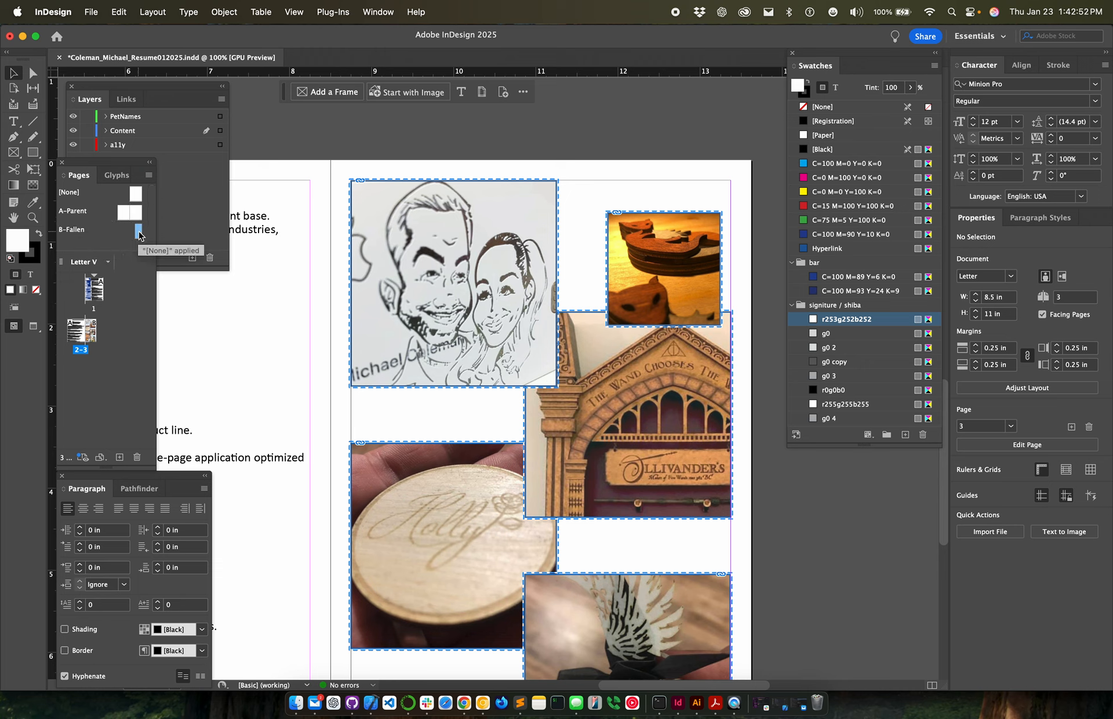
right_click(139, 235)
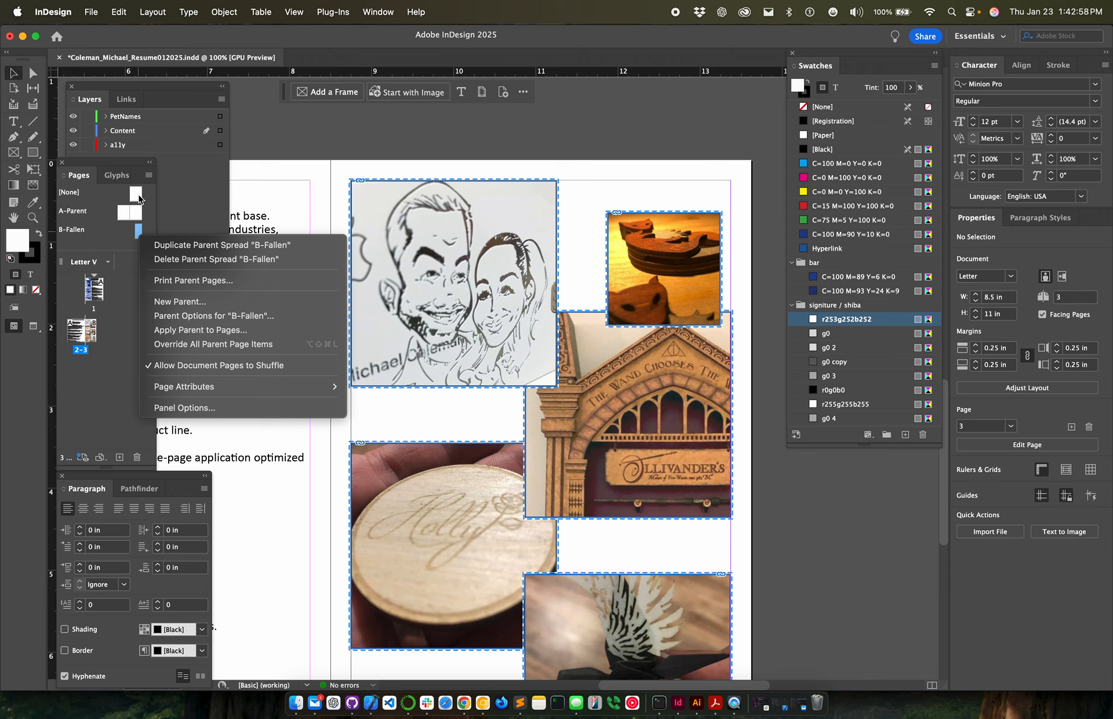
click(134, 217)
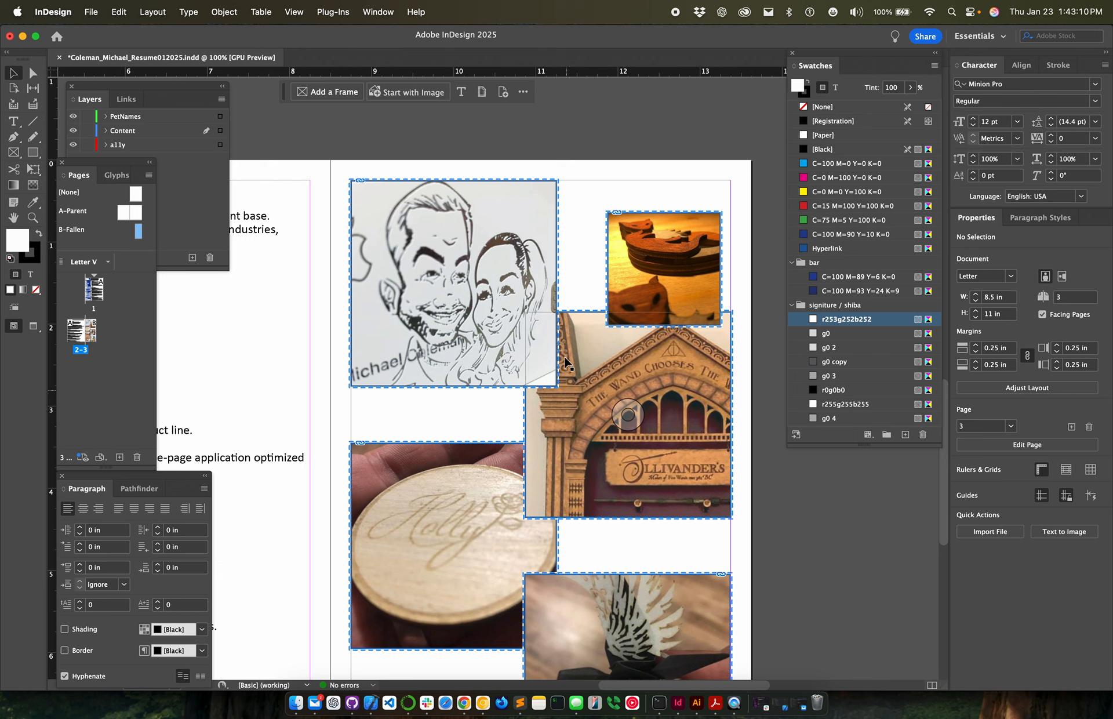
Step: Examine the staggered arrangement of the portfolio images from the caricature down to the leprechaun and dog pieces
scroll(566, 522, down, 5)
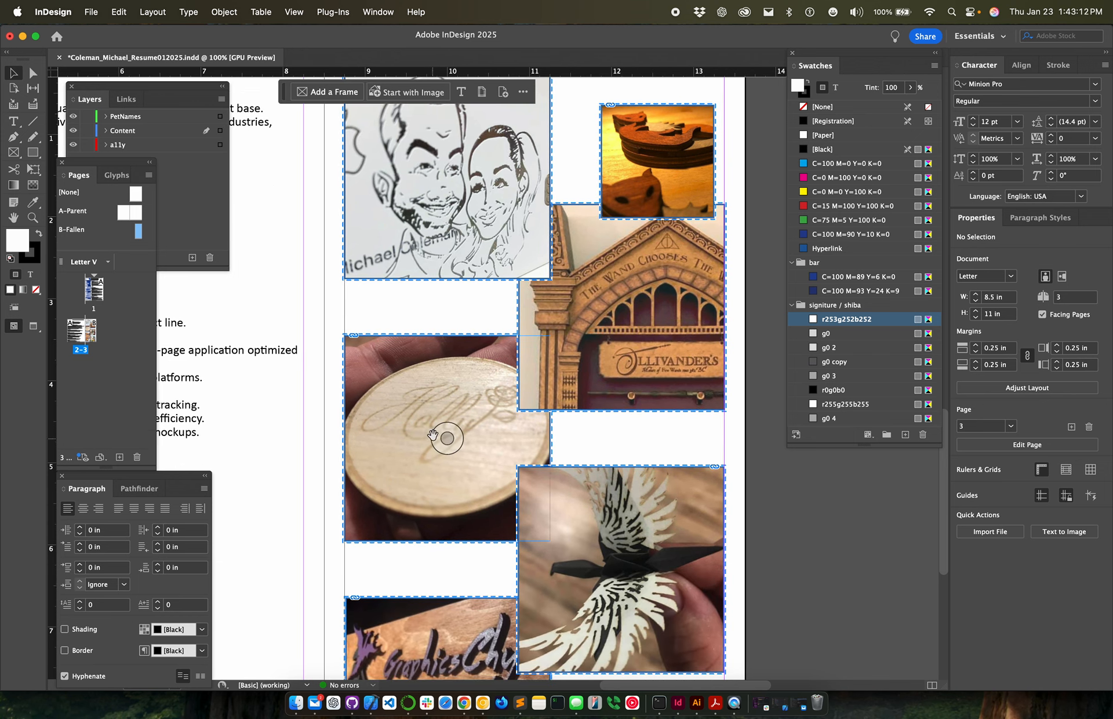
scroll(545, 390, down, 1)
scroll(545, 390, down, 15)
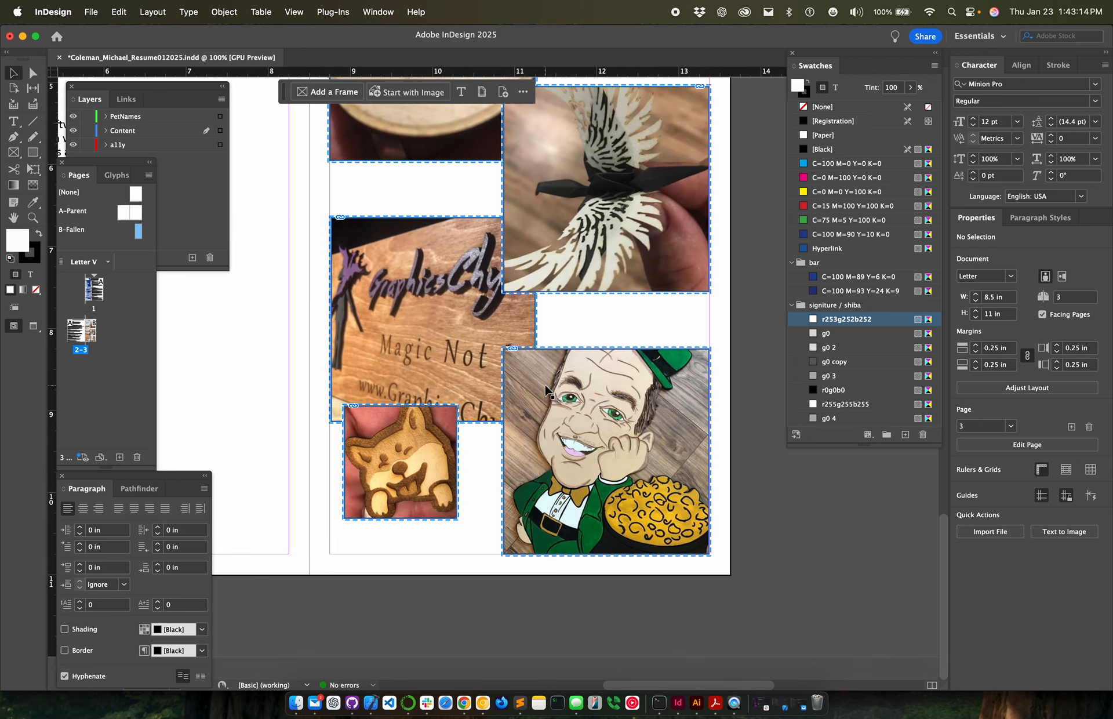
scroll(545, 390, up, 11)
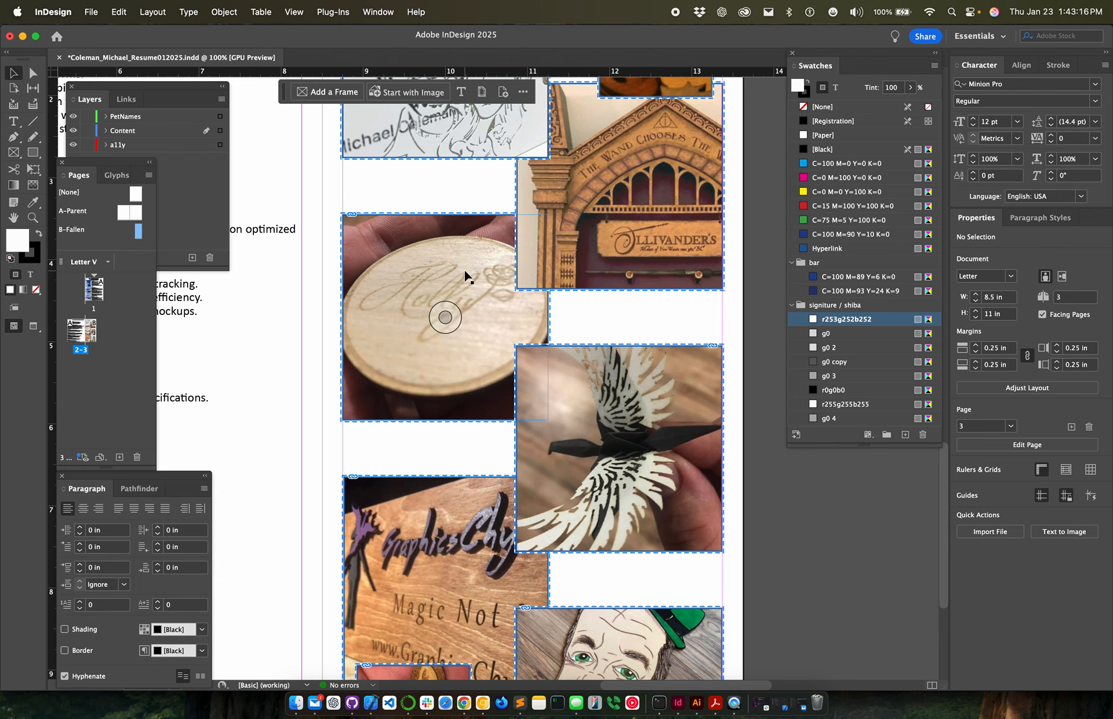
scroll(579, 232, up, 2)
scroll(580, 232, up, 3)
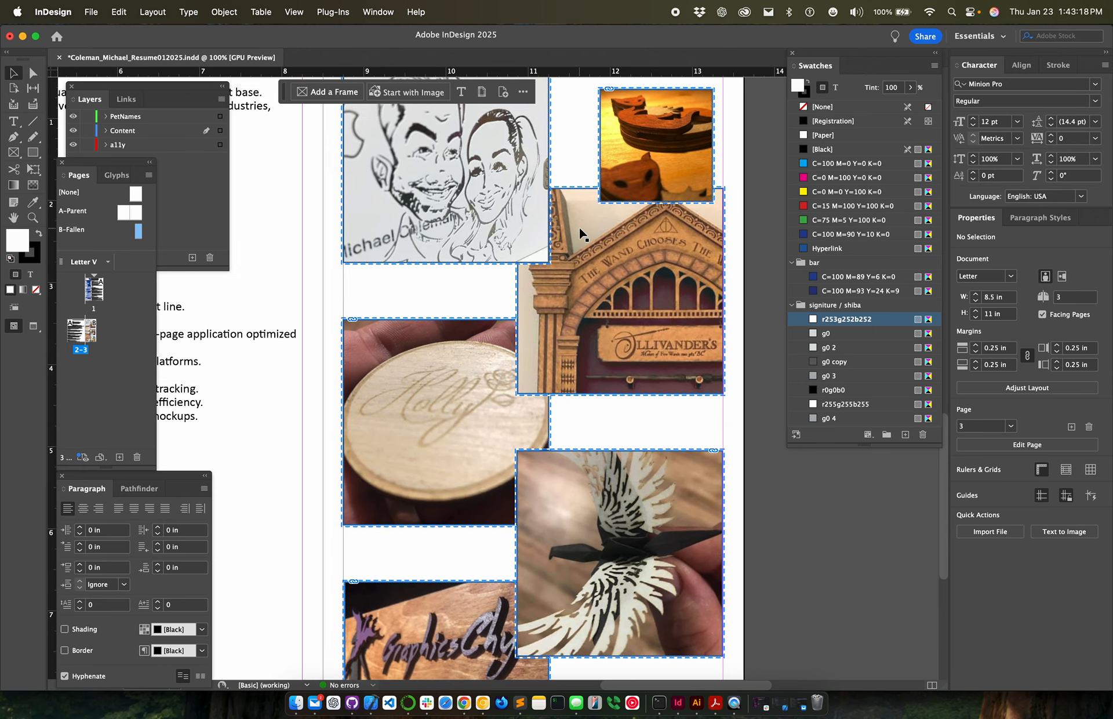
scroll(573, 324, up, 2)
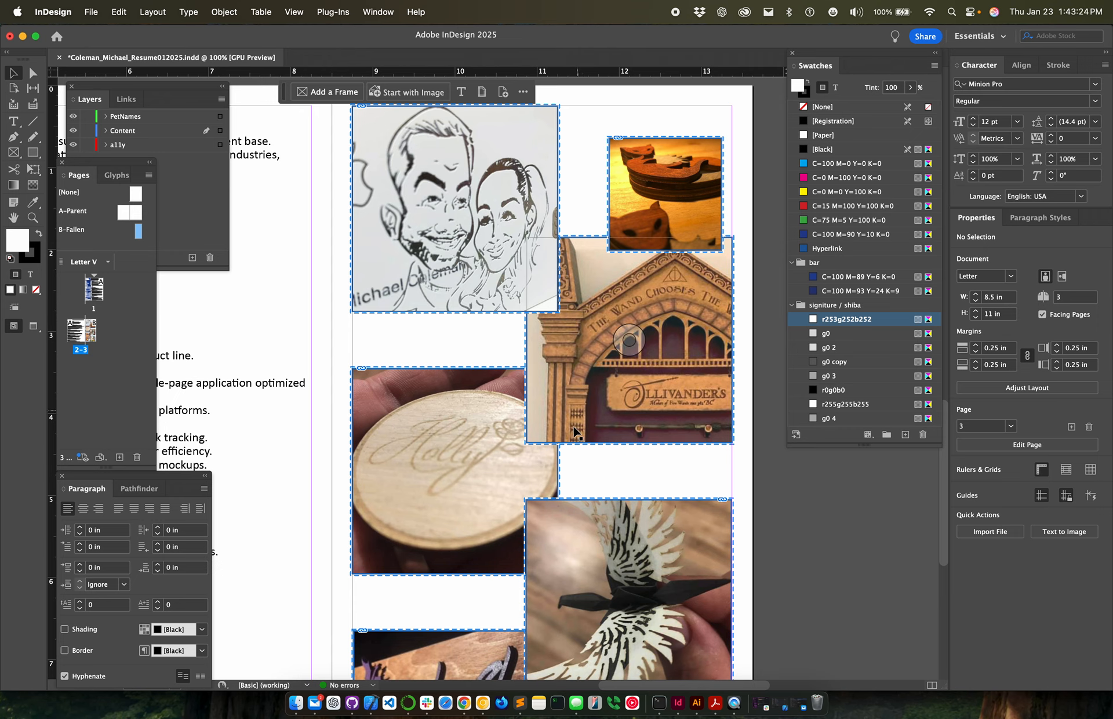
scroll(574, 432, down, 5)
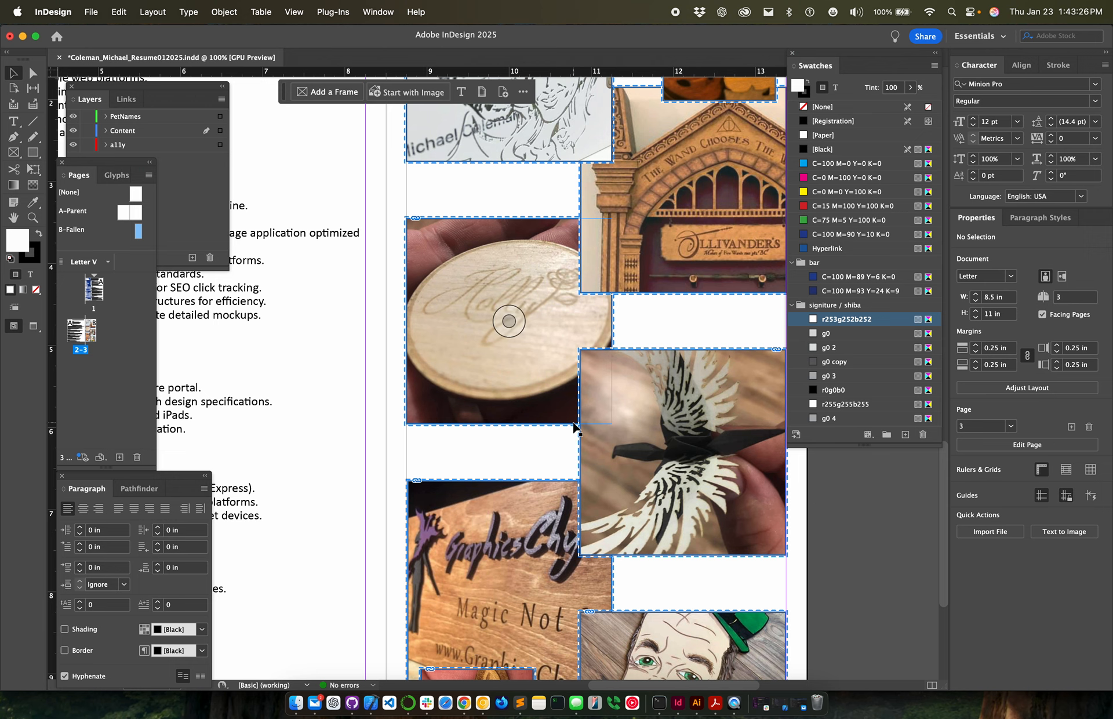
scroll(573, 432, down, 9)
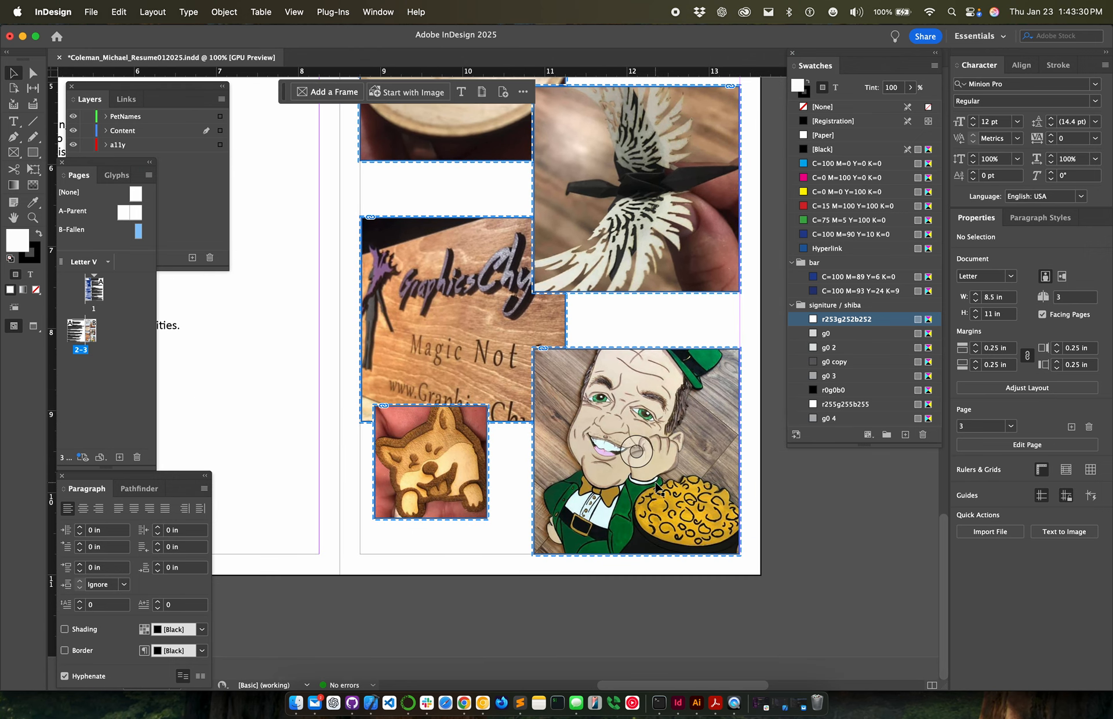
scroll(660, 421, up, 10)
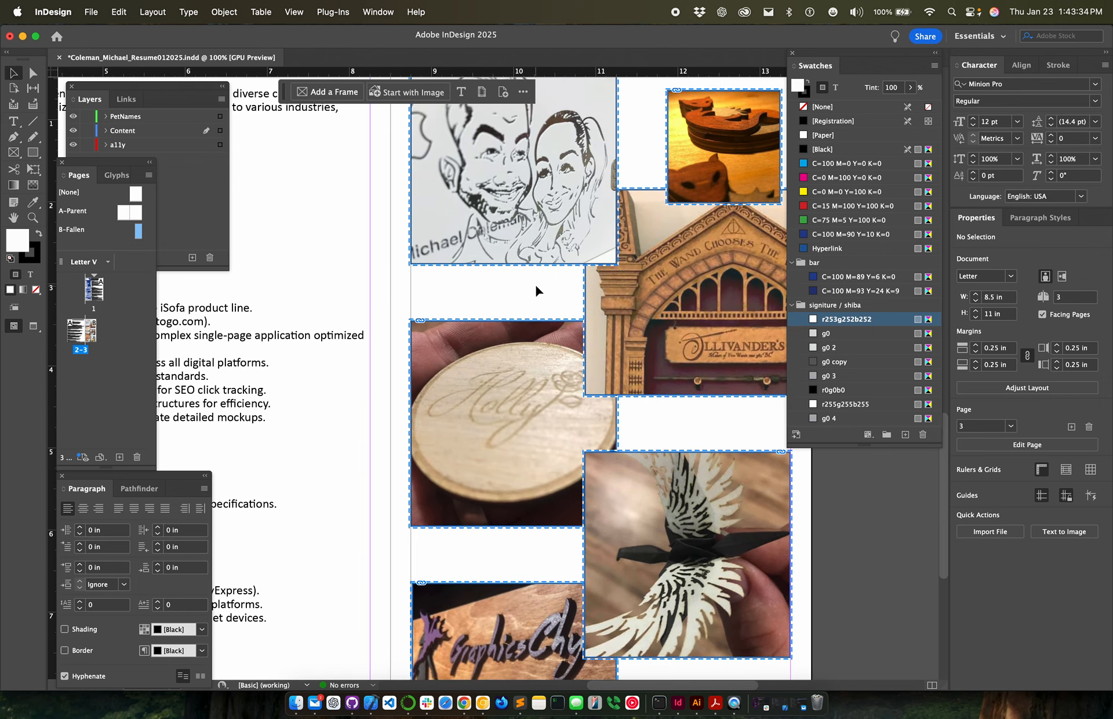
scroll(534, 283, up, 3)
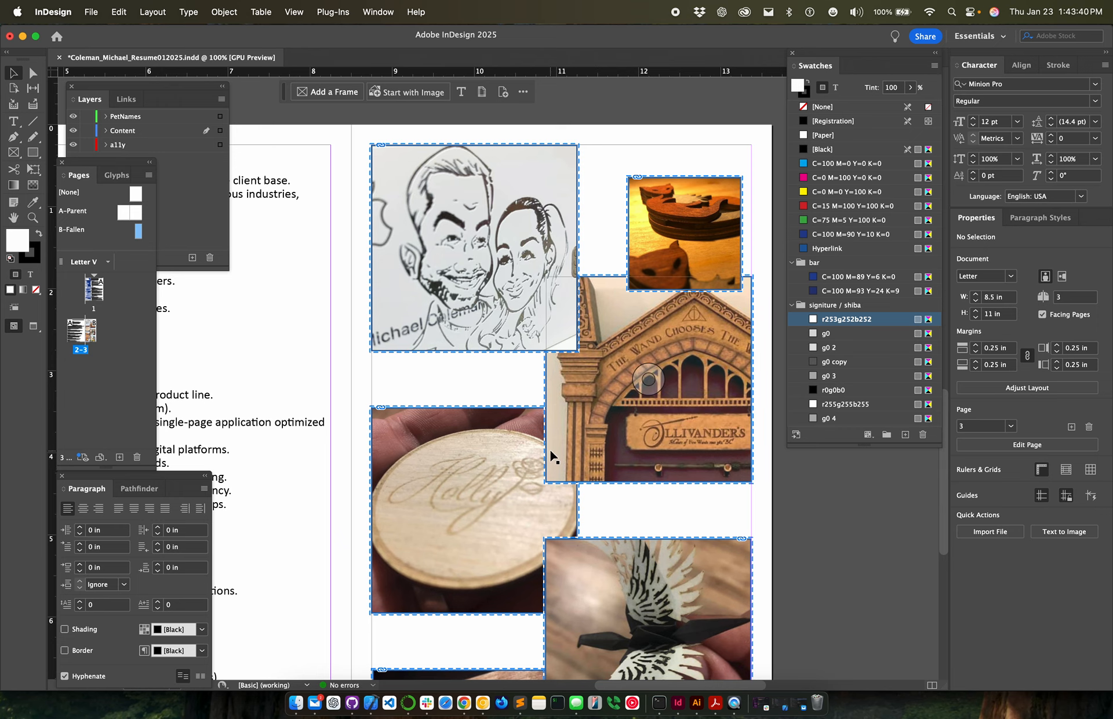
scroll(551, 454, down, 4)
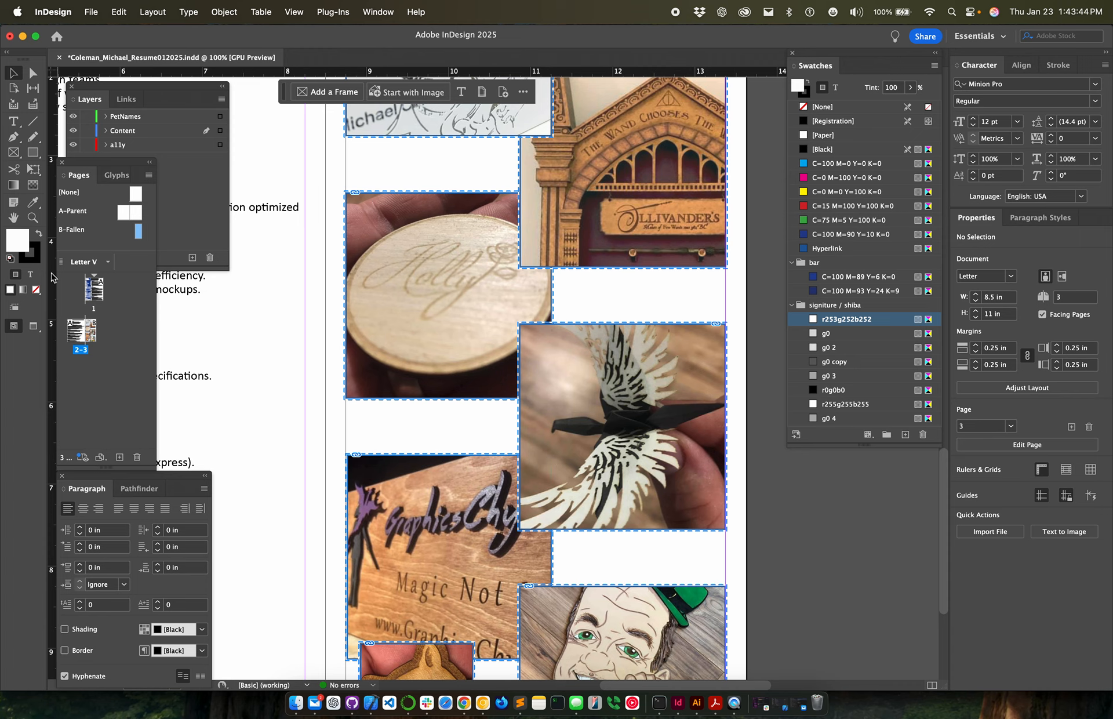
Step: Zoom out to 50% to examine the whole spread of career text and portfolio images
click(32, 221)
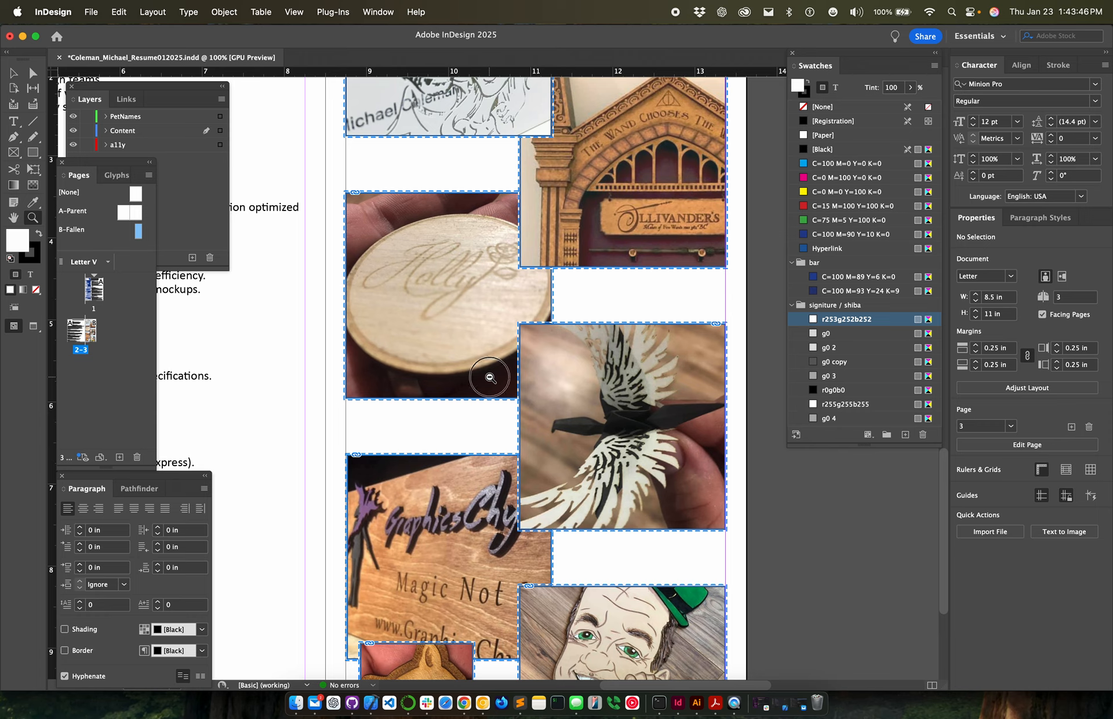
alt+click(490, 376)
alt+click(491, 378)
scroll(401, 394, left, 3)
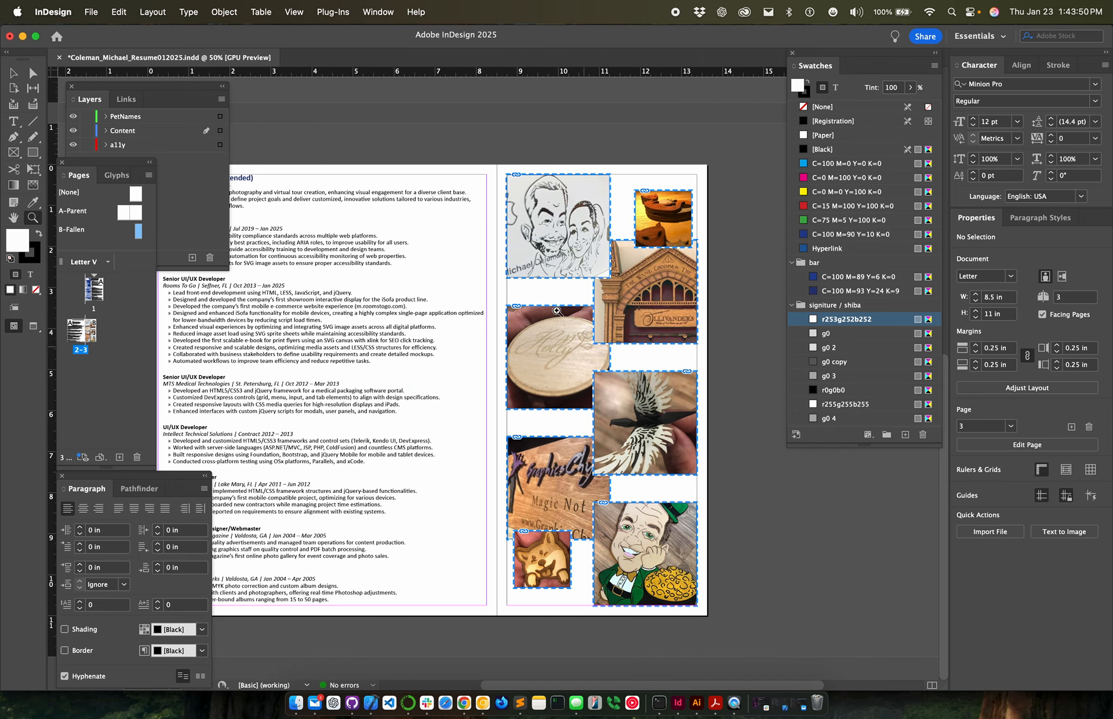
Step: Return to the first resume page and view its full layout with the blue sidebar and main text column
key(v)
scroll(404, 242, up, 3)
scroll(404, 242, up, 5)
scroll(404, 241, right, 2)
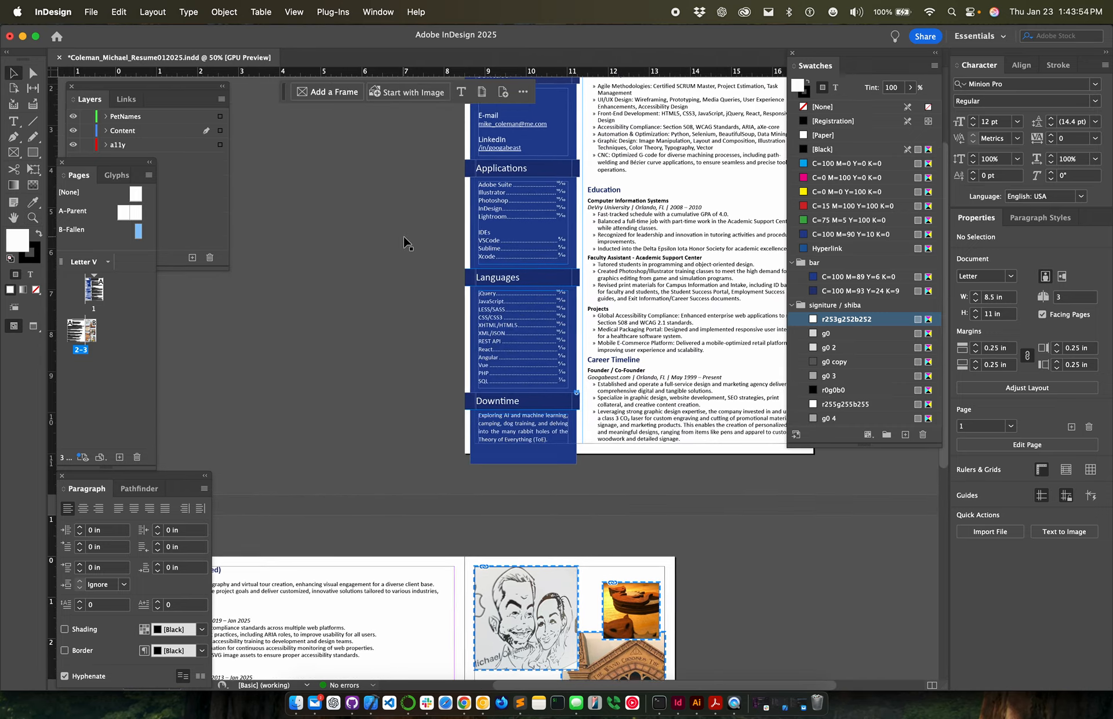
scroll(628, 263, right, 1)
scroll(627, 263, up, 3)
scroll(627, 263, right, 2)
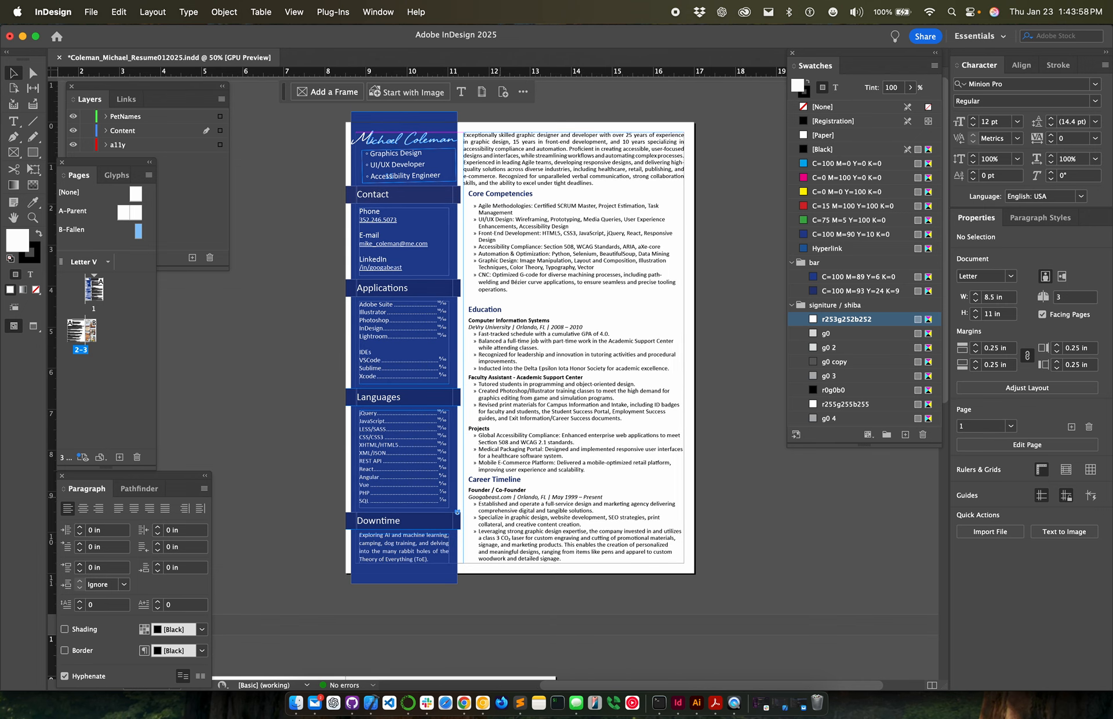
Step: Highlight the laser engraving passage in the last Career Timeline bullet on page 1, and deselect it without editing
double_click(499, 498)
drag(472, 491, 594, 546)
click(531, 527)
click(598, 546)
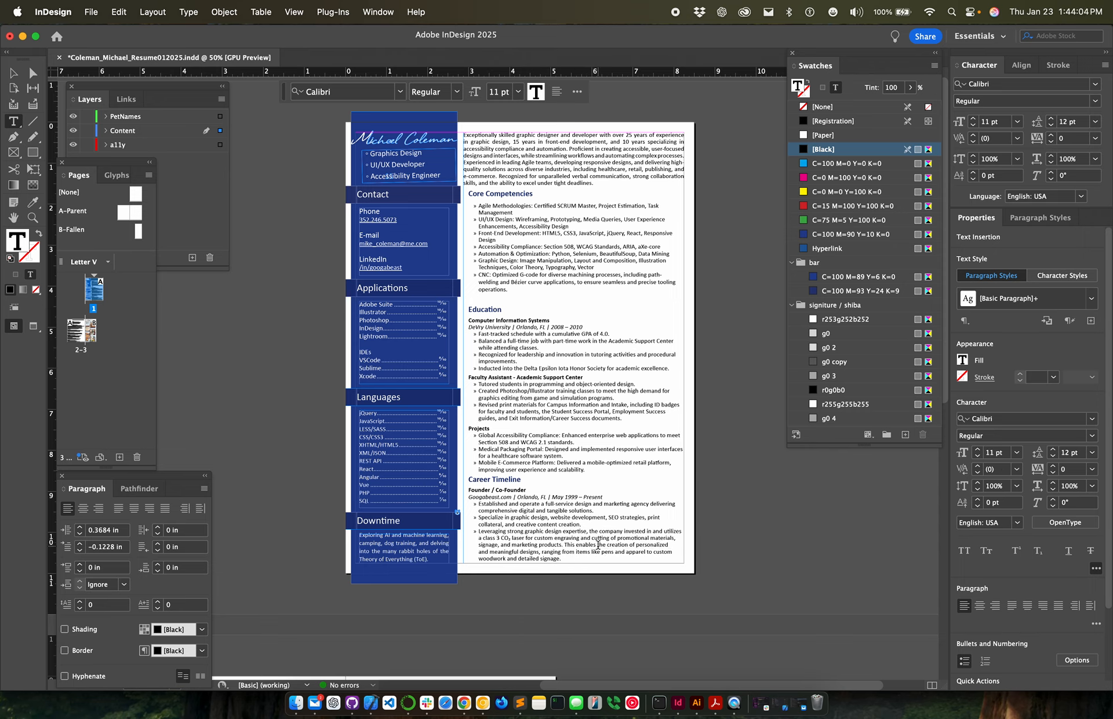
shift+click(488, 539)
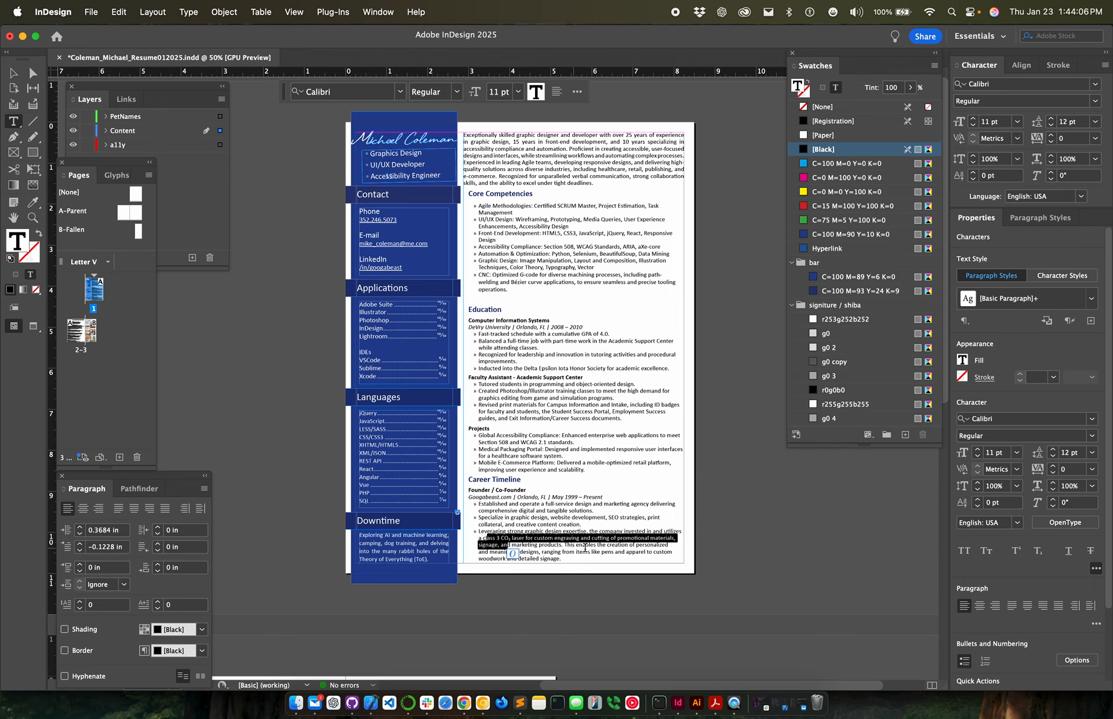
click(591, 549)
click(13, 72)
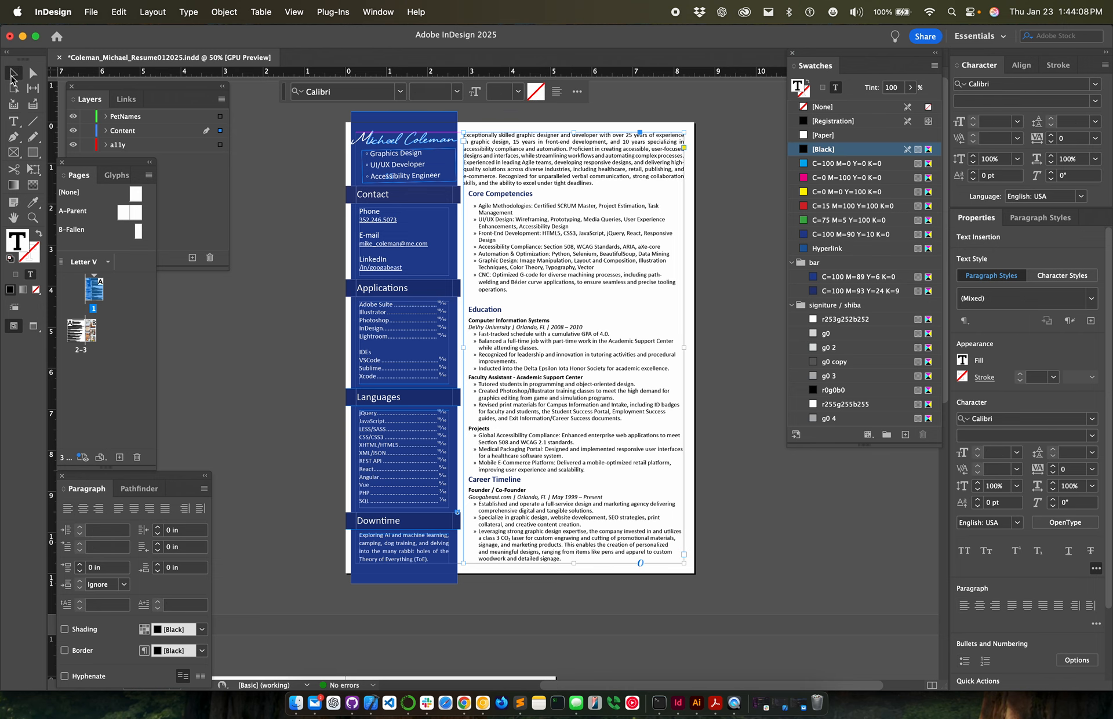
click(270, 182)
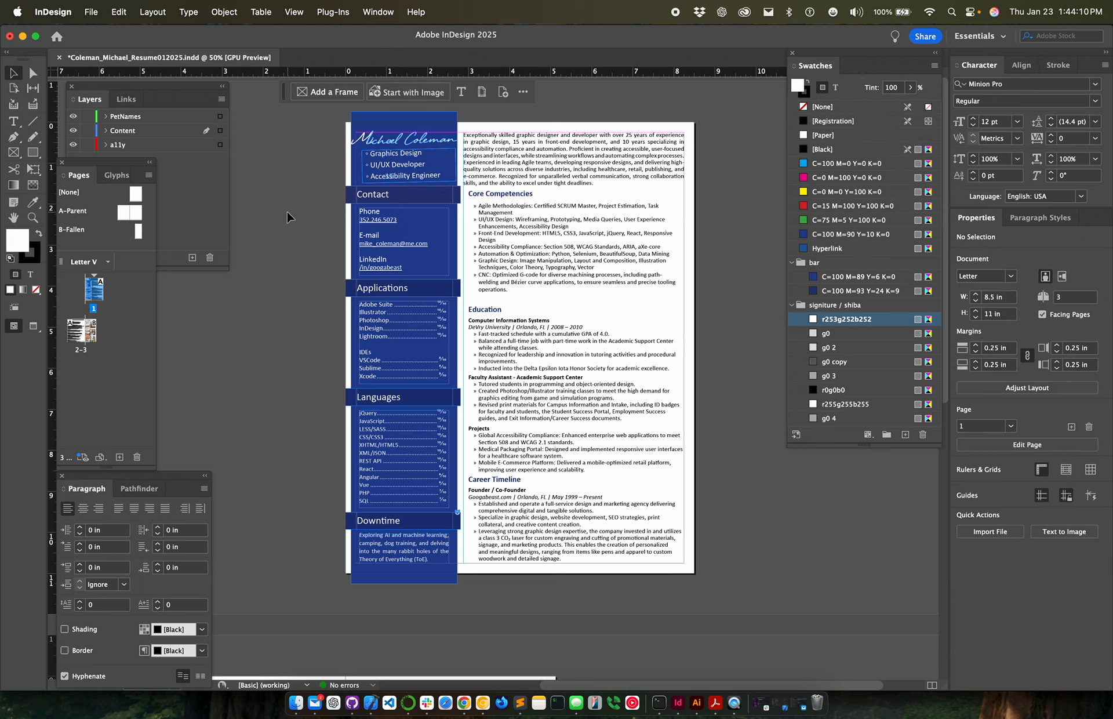
Step: Compare the first resume page with the extended career timeline and portfolio spread
scroll(287, 217, up, 2)
scroll(287, 217, left, 1)
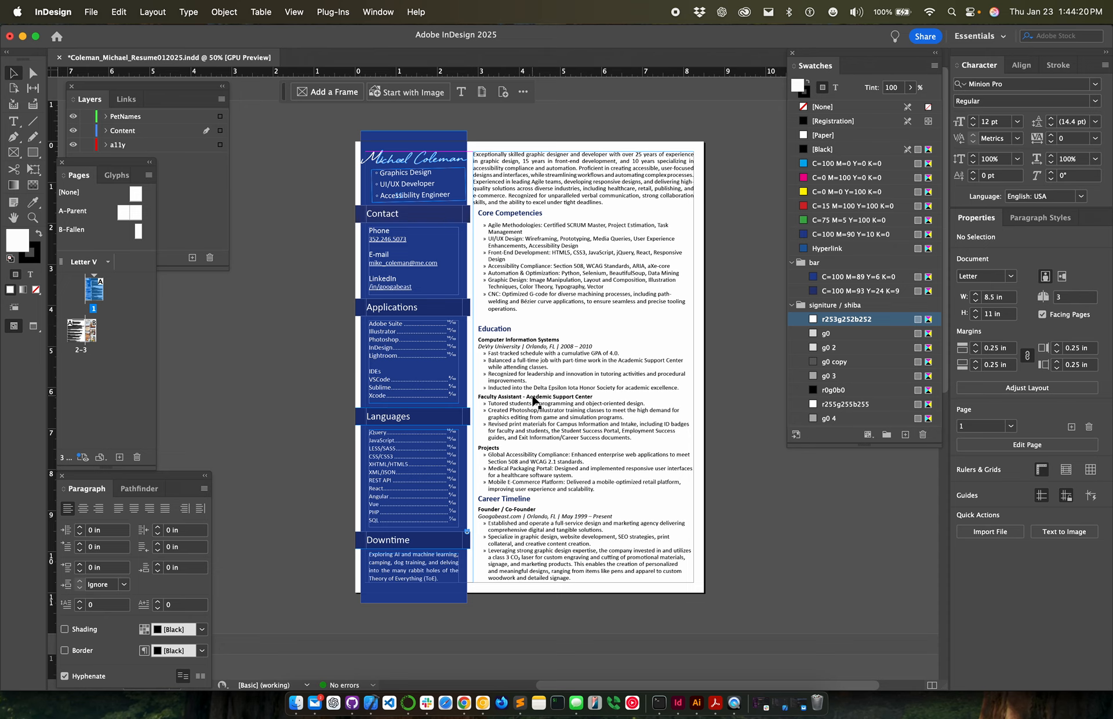
scroll(531, 369, down, 10)
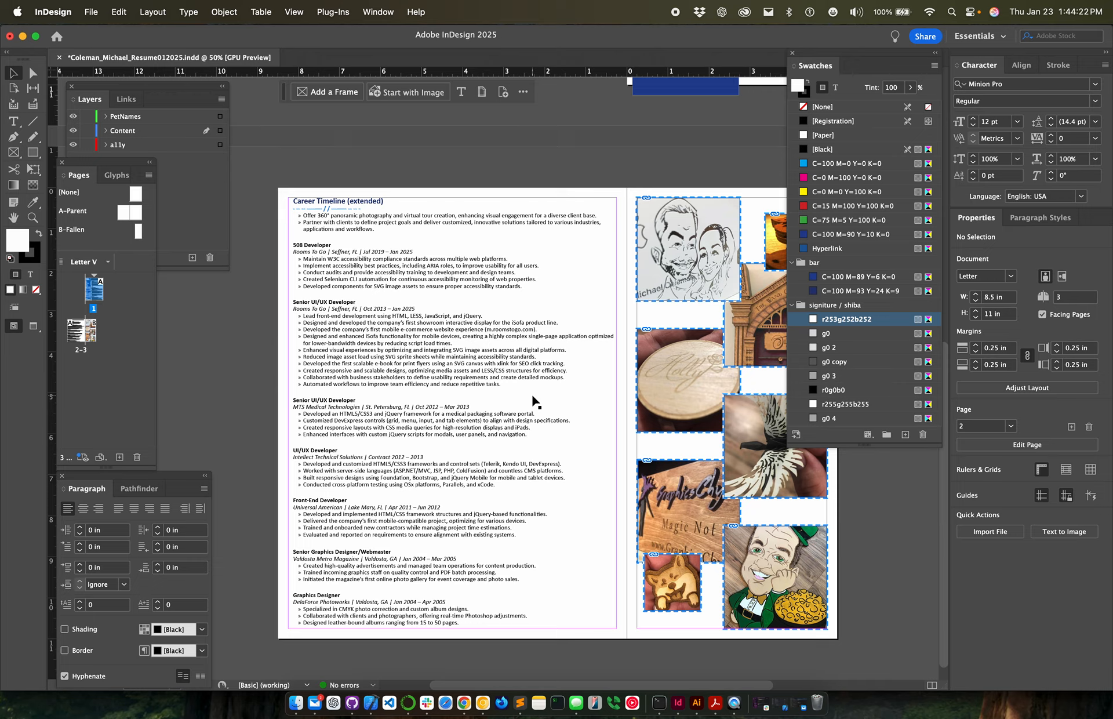
scroll(536, 400, up, 10)
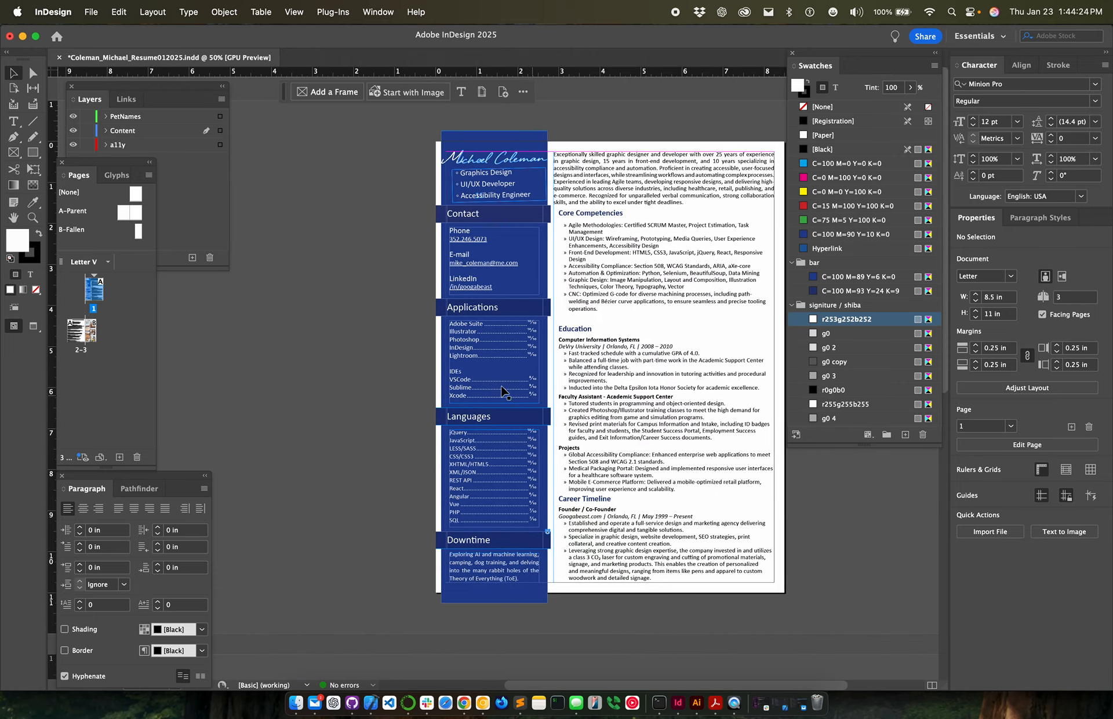
Step: Magnify the header signature to 800% to inspect its letter strokes
click(33, 217)
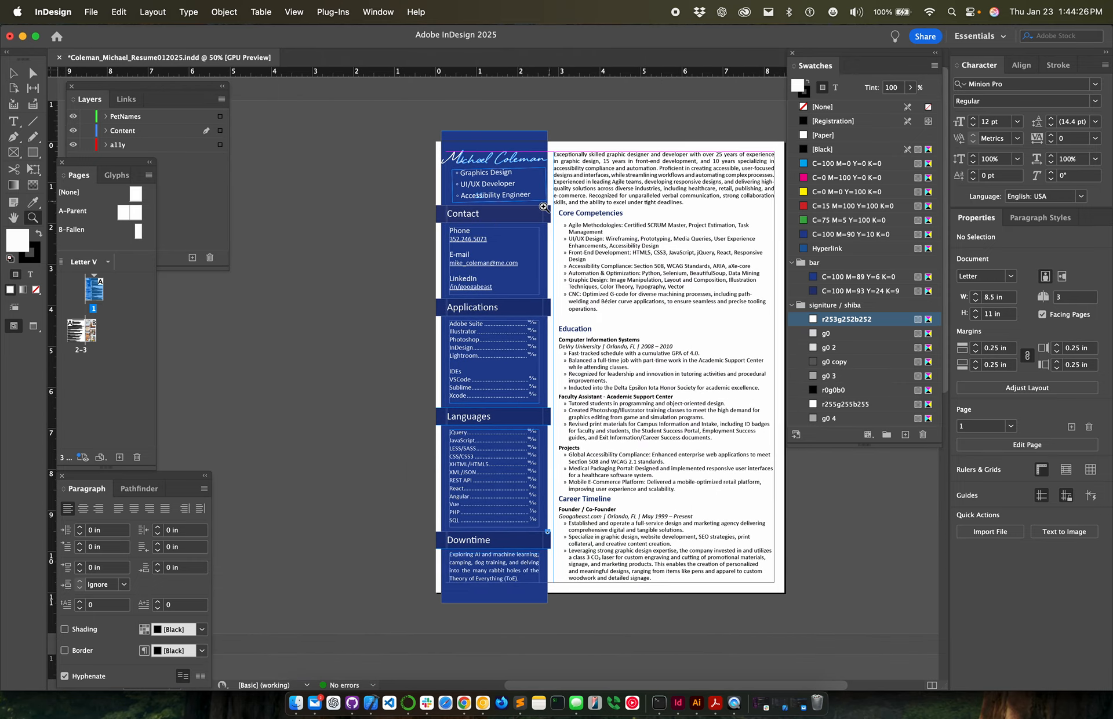
click(517, 184)
click(491, 234)
click(494, 234)
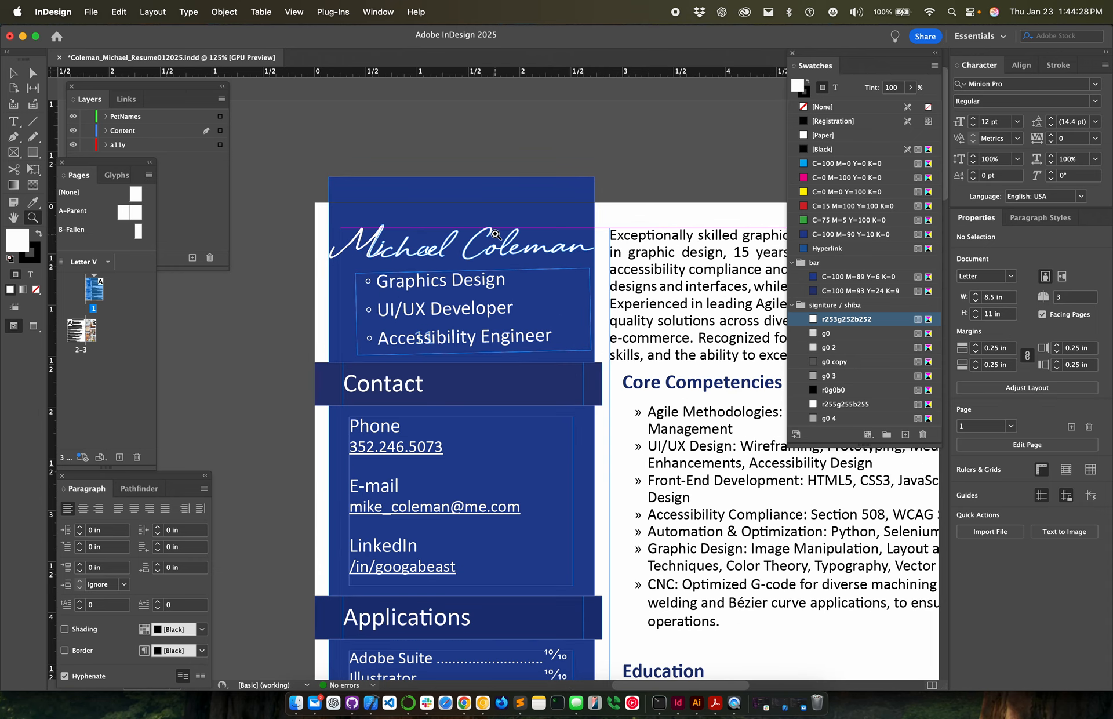
click(462, 263)
click(447, 280)
click(512, 336)
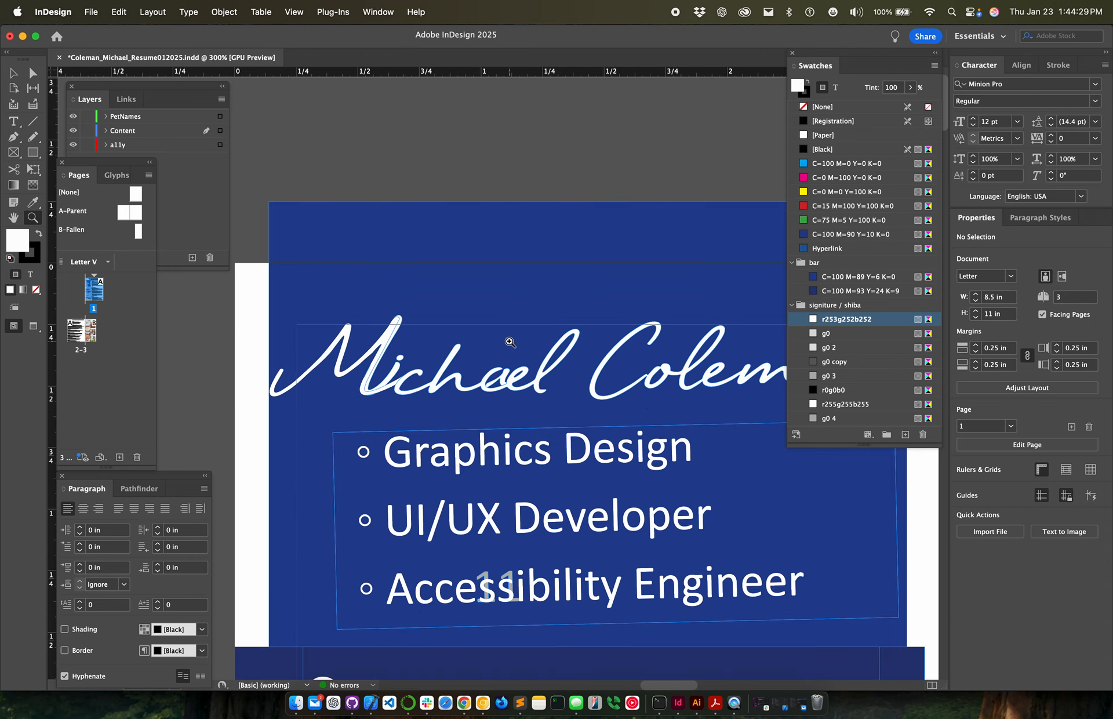
click(458, 400)
click(467, 359)
click(468, 417)
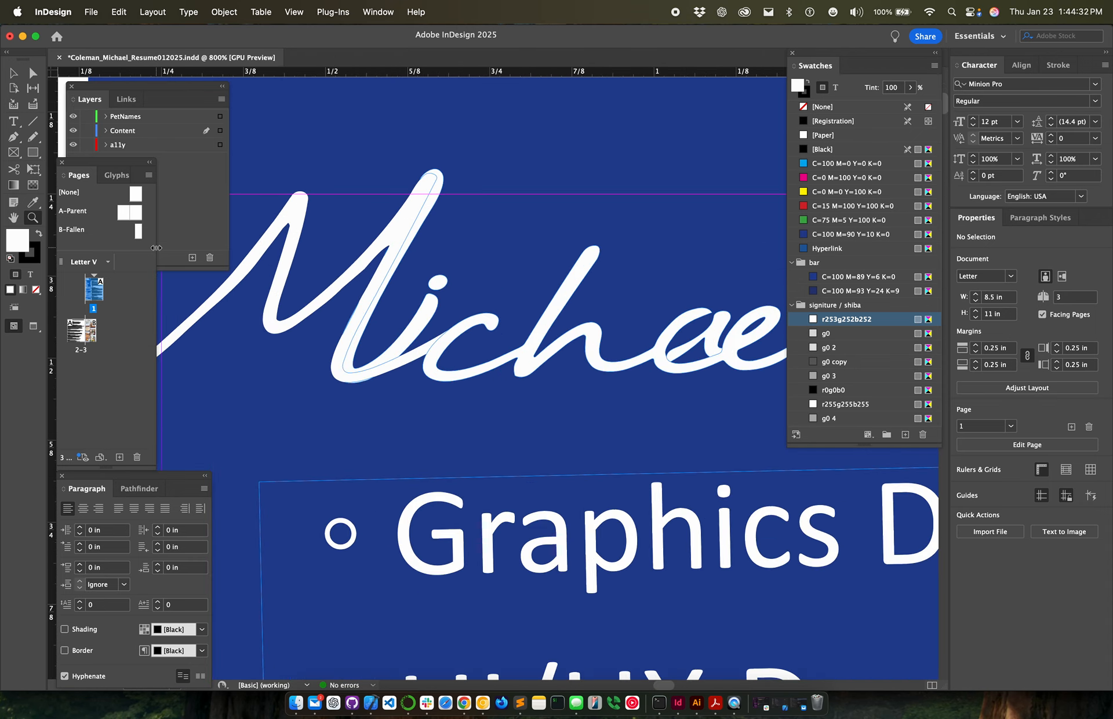
Step: Inspect the signature's initial capital as a separate path and the signature as a whole group
click(13, 78)
scroll(278, 324, up, 8)
scroll(278, 324, left, 10)
scroll(278, 324, down, 5)
scroll(277, 324, right, 7)
click(614, 380)
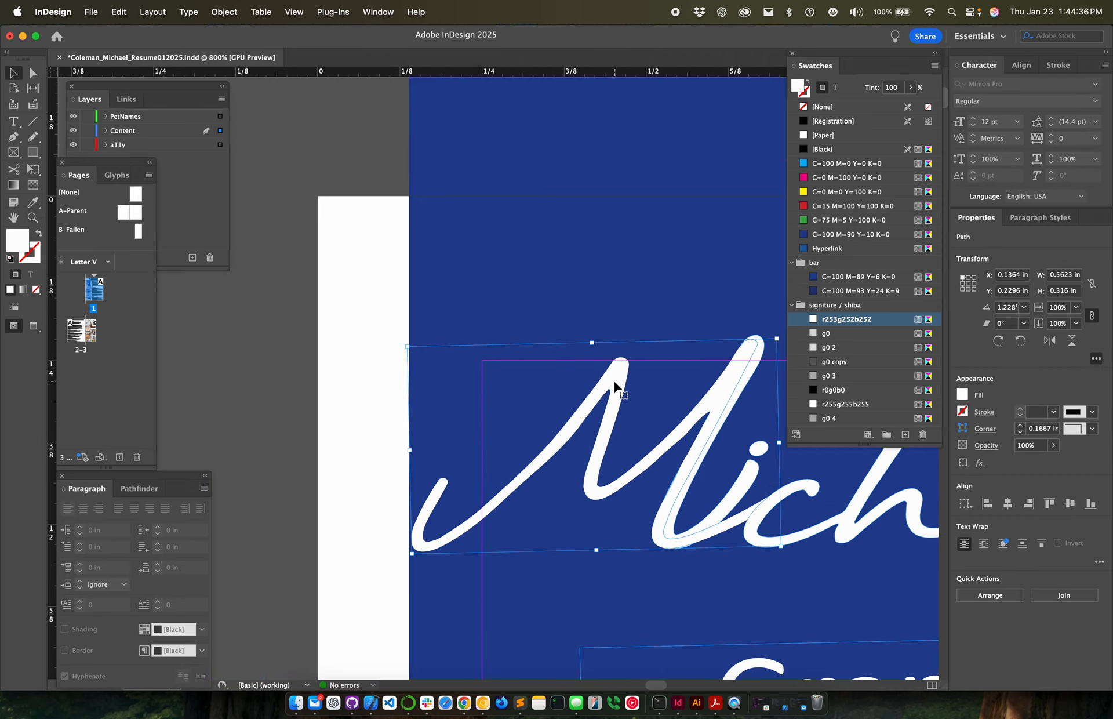
click(743, 492)
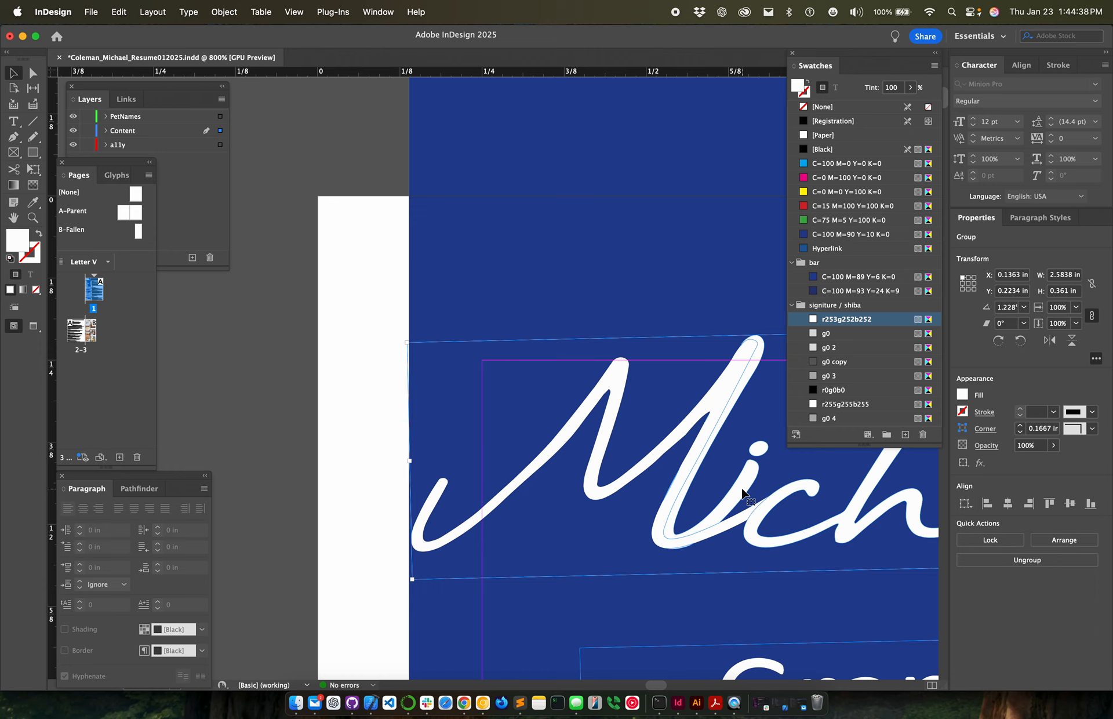
Step: Fill the signature's first shading path, beside the i, with the g0 3 swatch after trying g0 copy and g0 2
double_click(744, 492)
scroll(744, 491, right, 10)
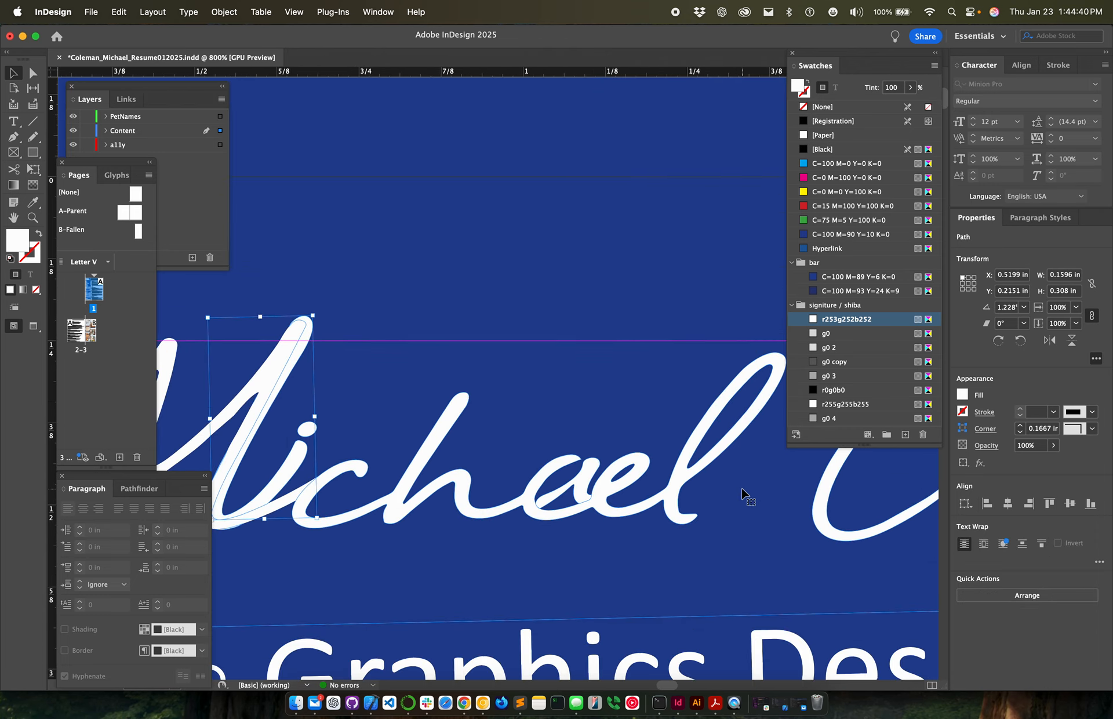
scroll(743, 491, left, 3)
scroll(743, 492, up, 2)
scroll(744, 491, down, 10)
scroll(744, 492, left, 7)
scroll(743, 491, up, 3)
scroll(744, 491, right, 2)
click(844, 365)
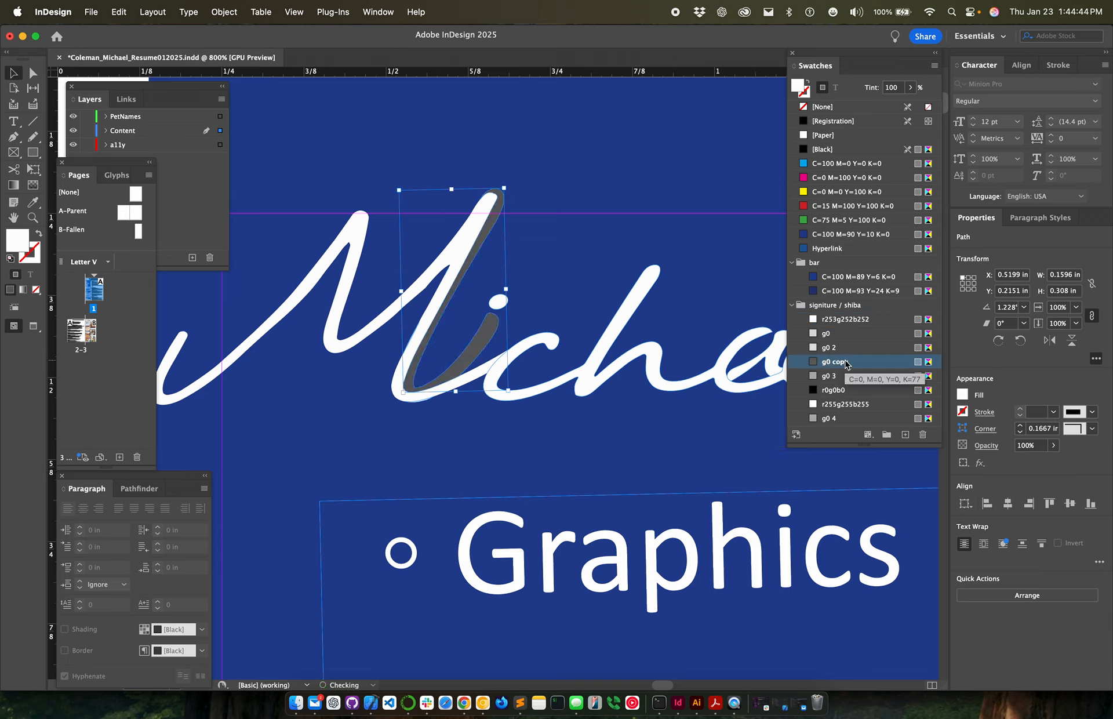
click(850, 349)
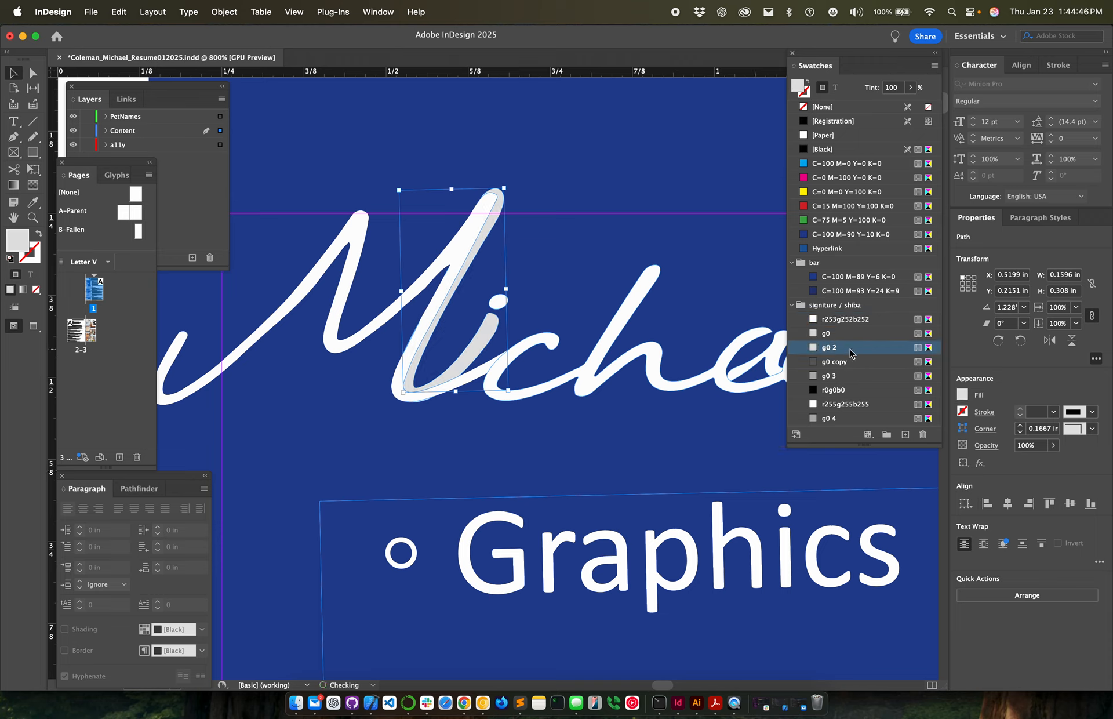
click(844, 376)
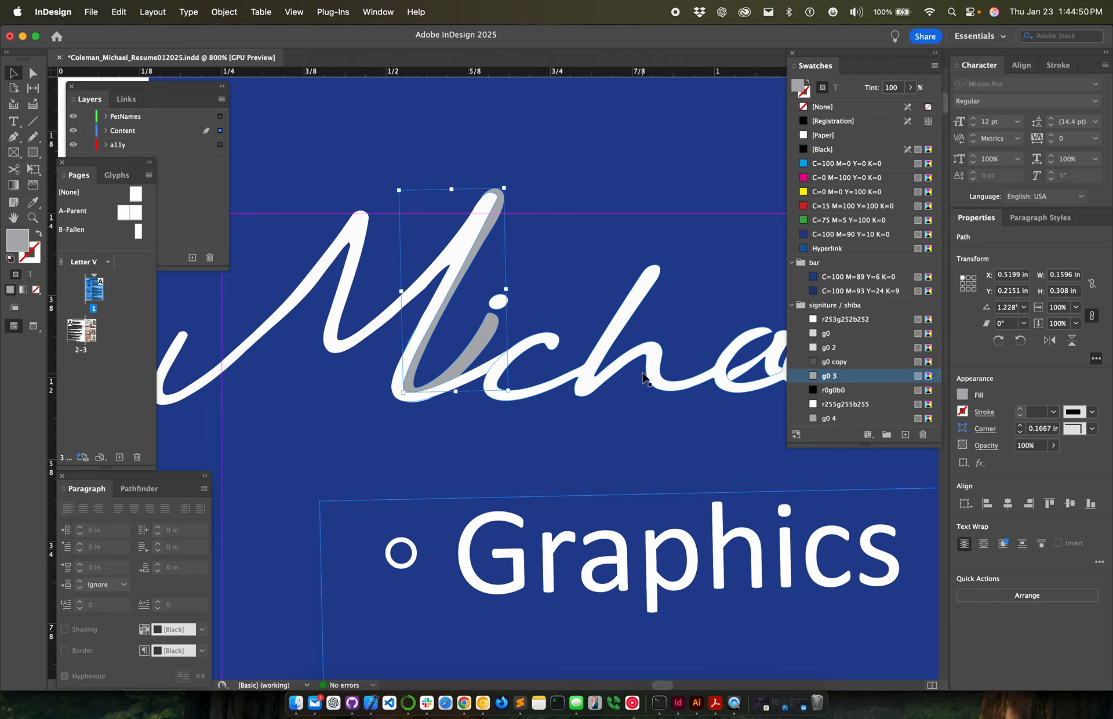
Step: Fill the small shading path inside the signature's letter a with the g0 3 swatch
scroll(644, 378, right, 3)
click(713, 377)
click(834, 377)
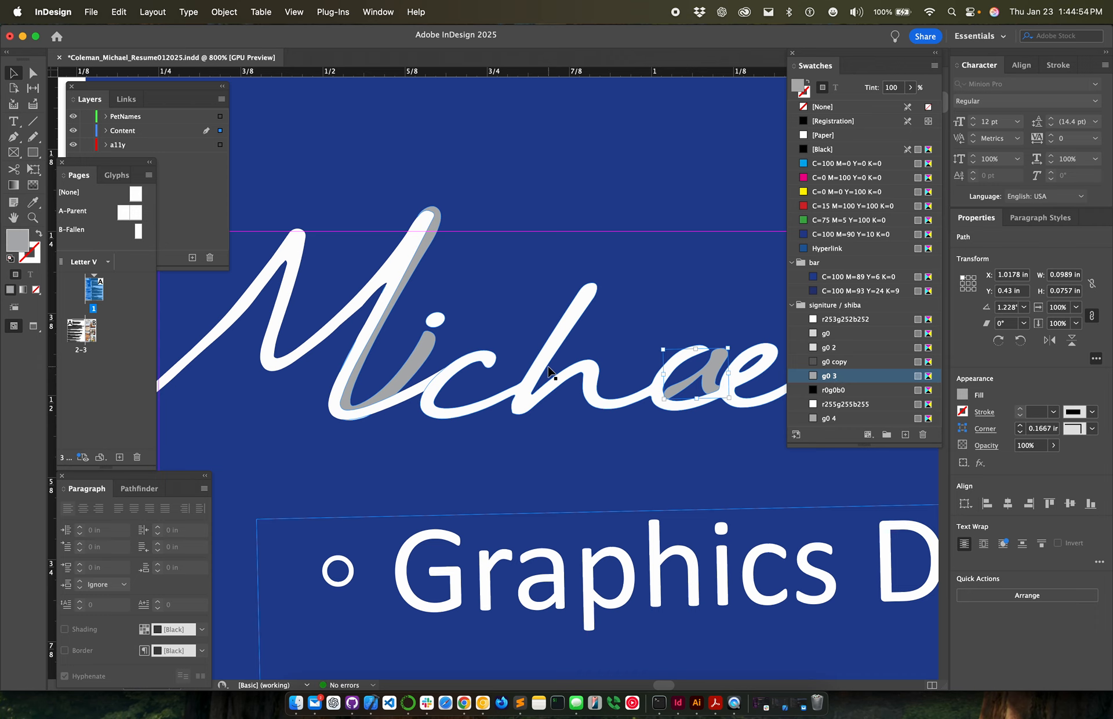
Step: Check the grey shading along the whole signature and save the resume document
scroll(552, 373, right, 15)
scroll(552, 374, up, 5)
scroll(552, 374, left, 15)
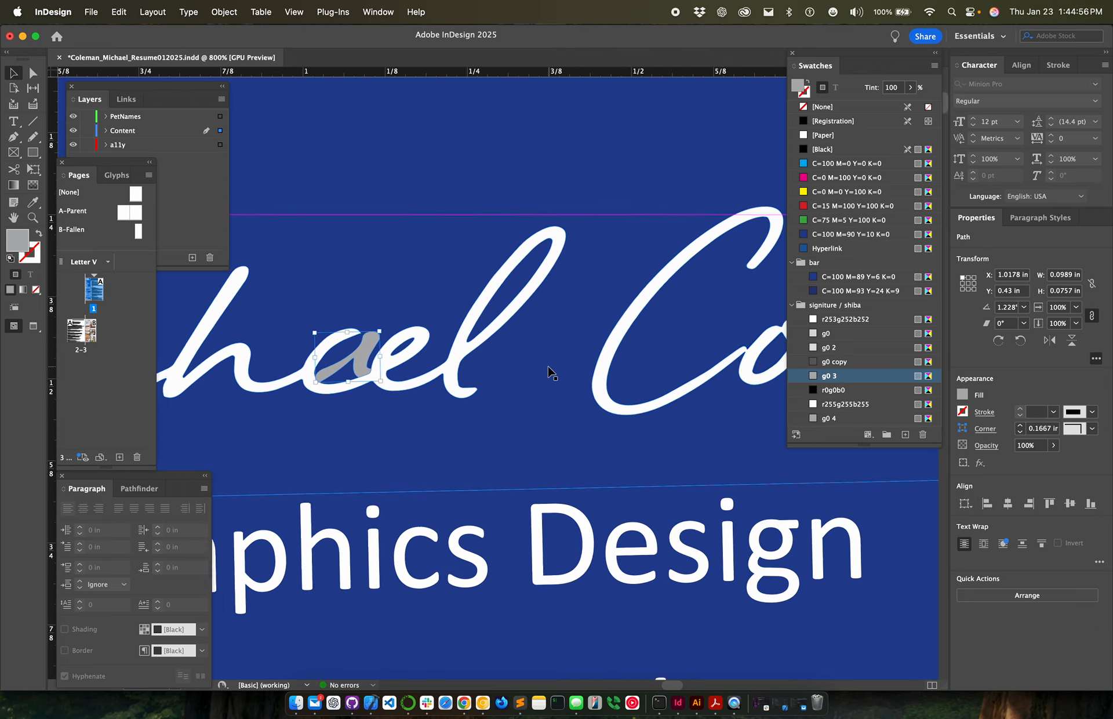
scroll(552, 374, left, 10)
scroll(552, 373, up, 3)
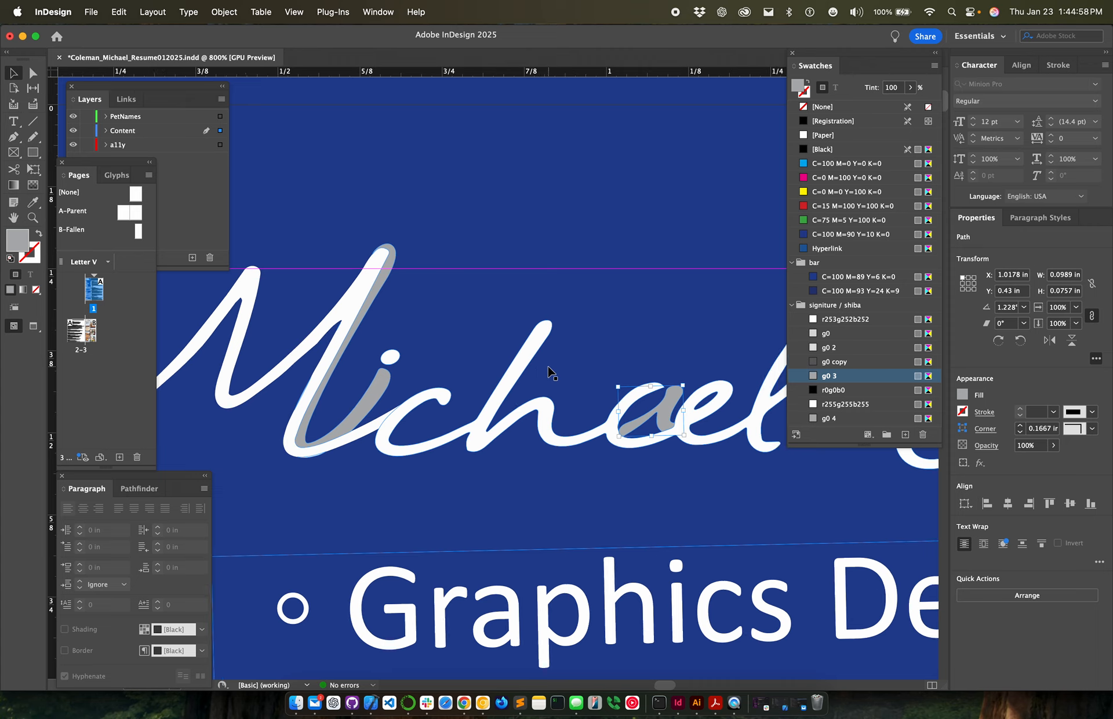
key(super+s)
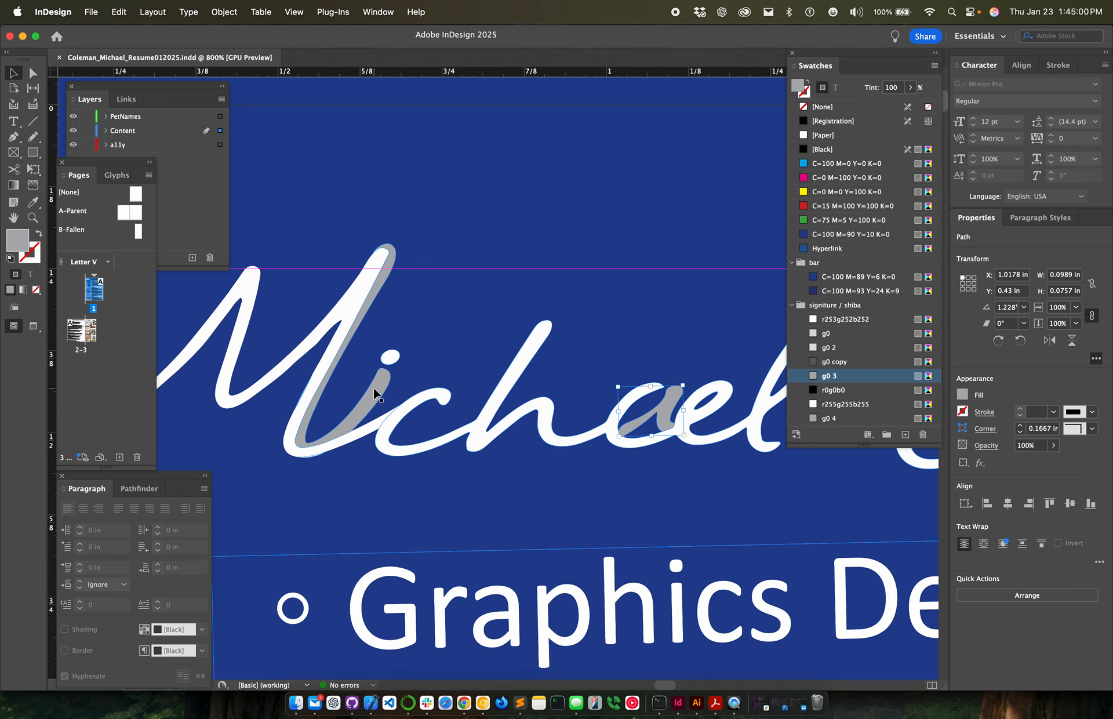
Step: Select the first shading path to check it, zoom out to 200% to view the signature in the header, and clear the selection
click(377, 396)
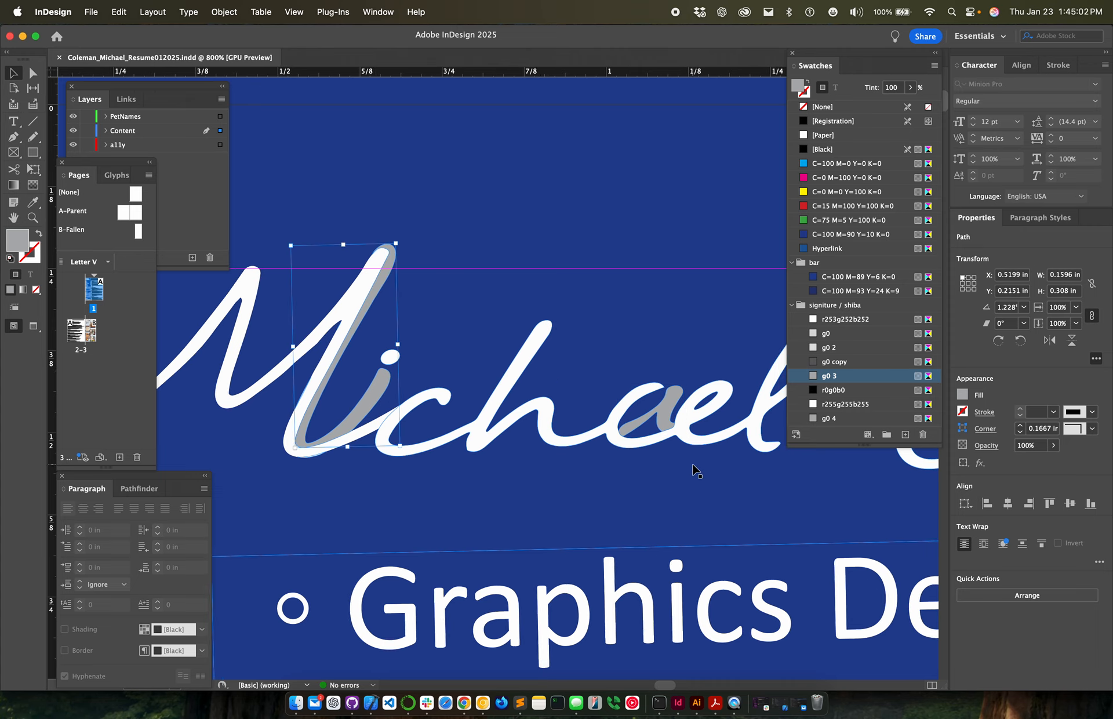
scroll(215, 400, left, 3)
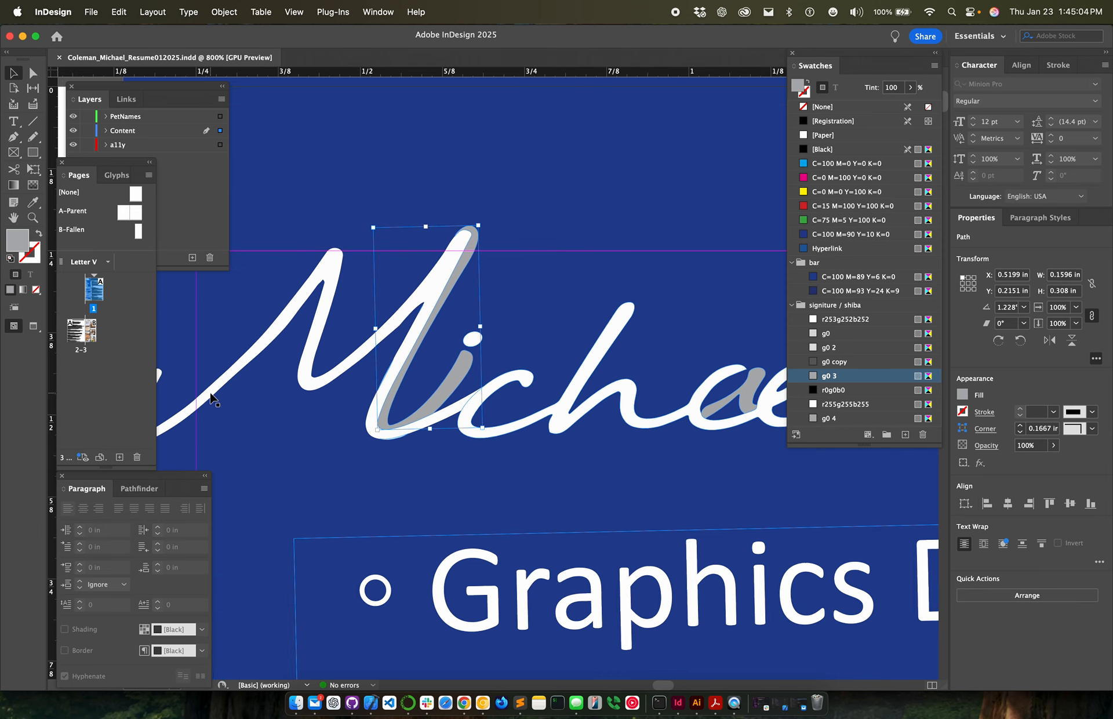
scroll(559, 442, right, 5)
click(33, 217)
alt+click(551, 322)
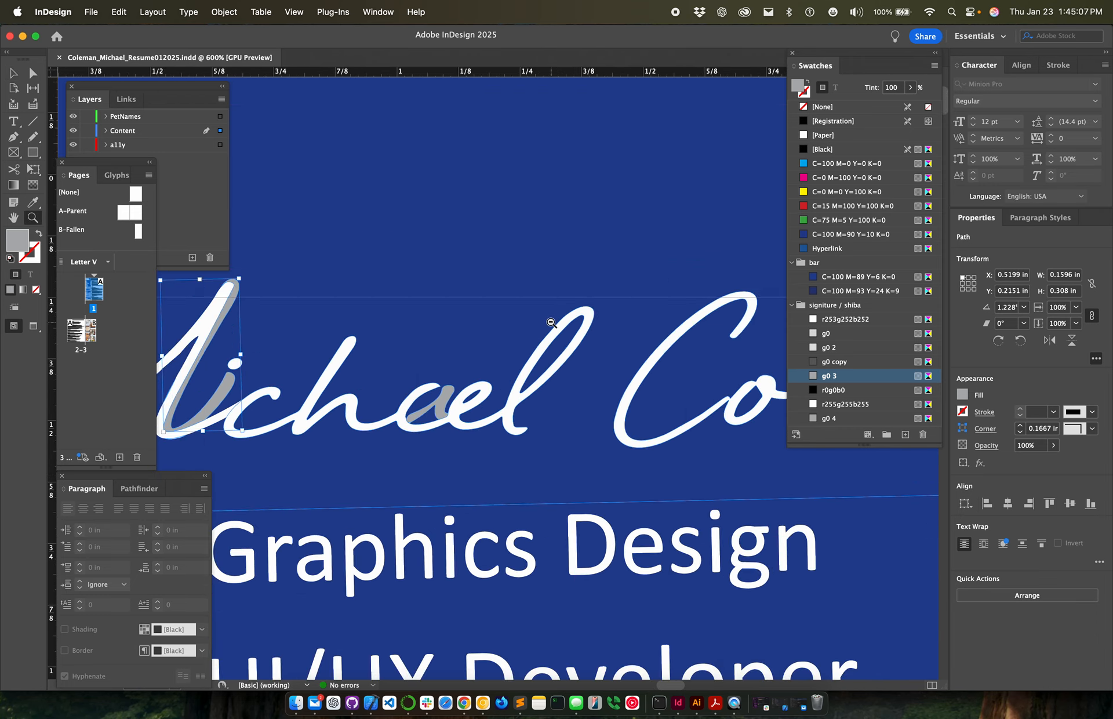
alt+click(515, 388)
alt+click(514, 389)
alt+click(514, 389)
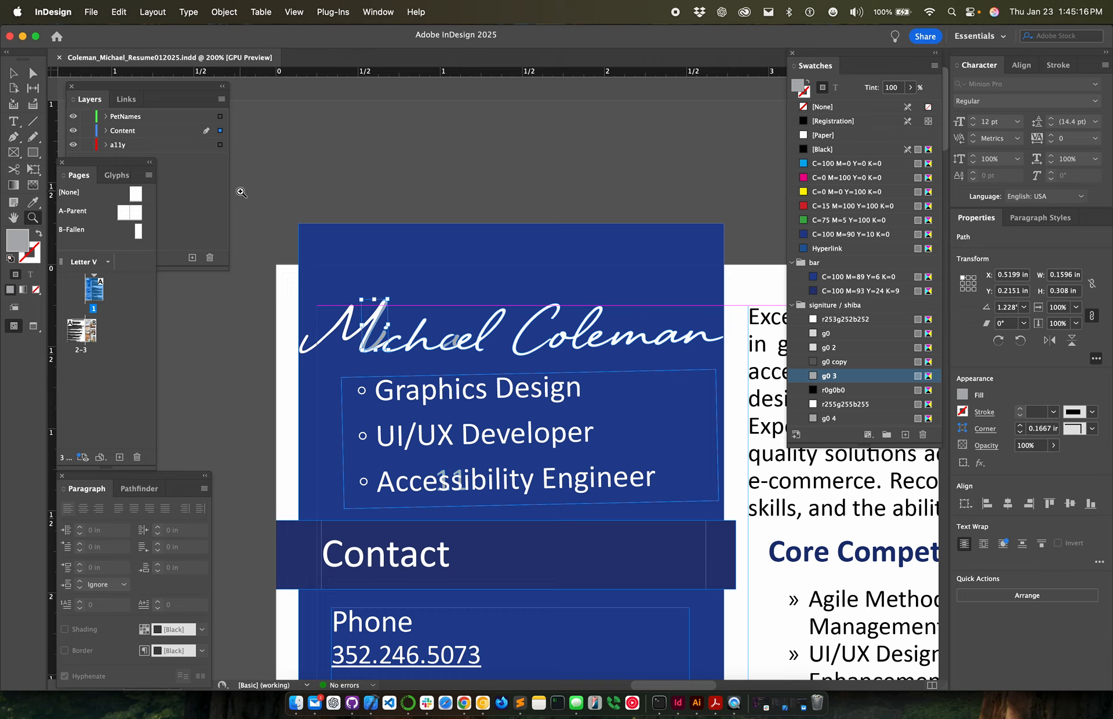
click(13, 74)
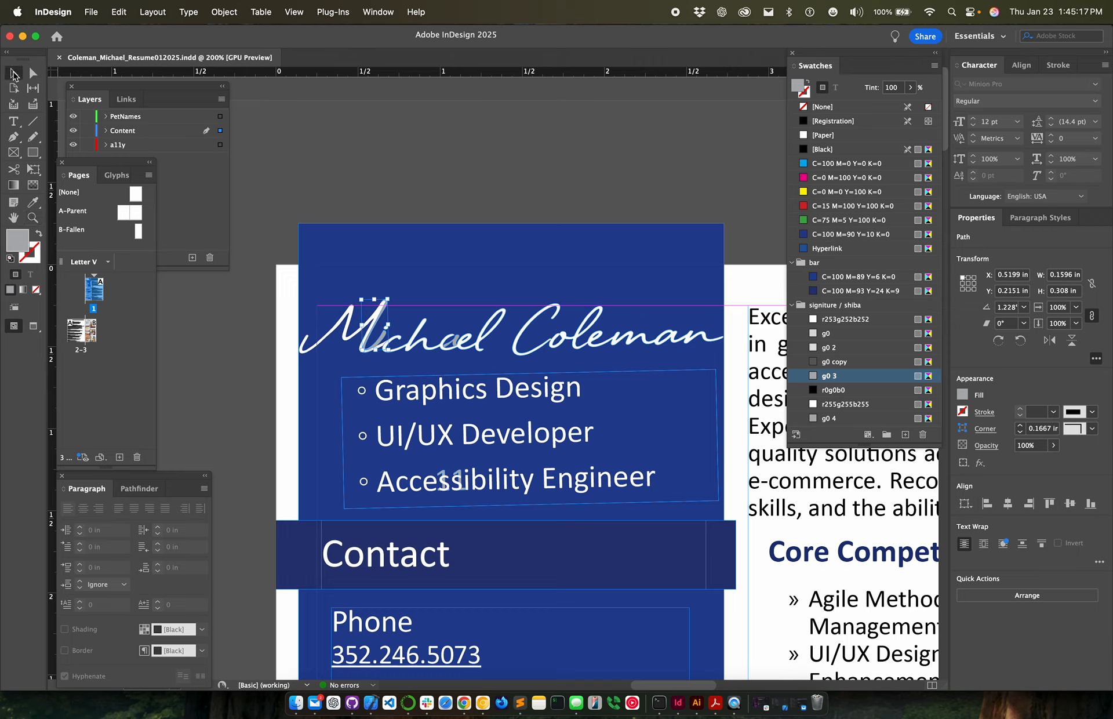
click(285, 370)
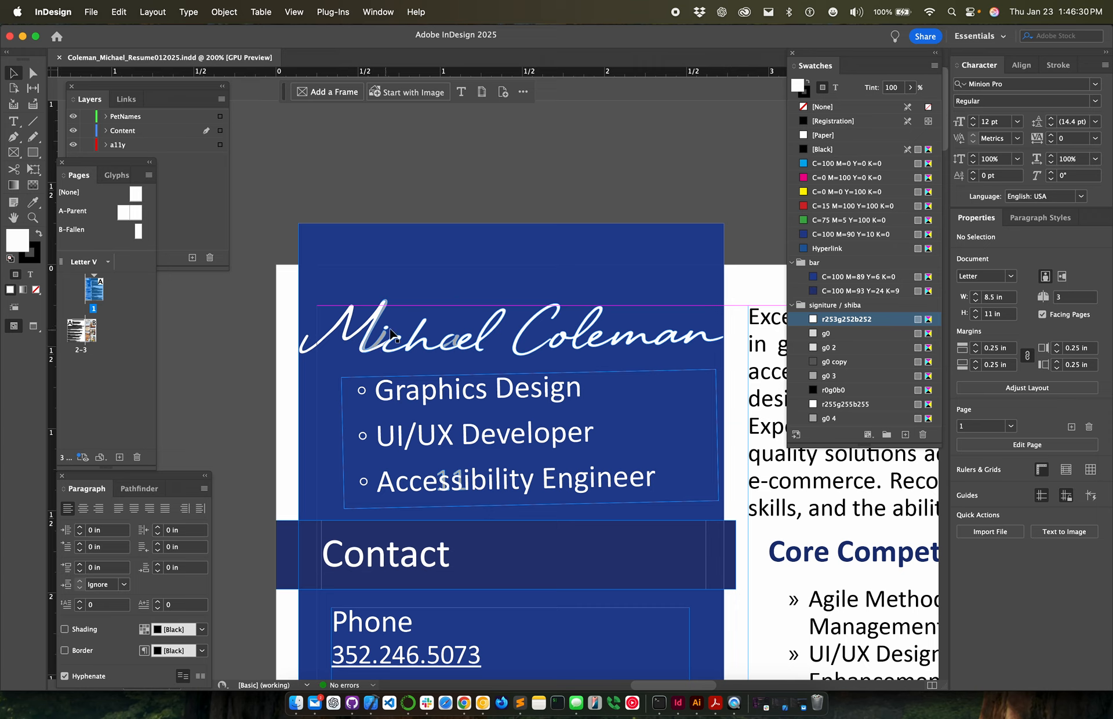
Step: Try moving the whole signature group up to the upper edge of the blue header, and undo the move
drag(389, 347, 392, 289)
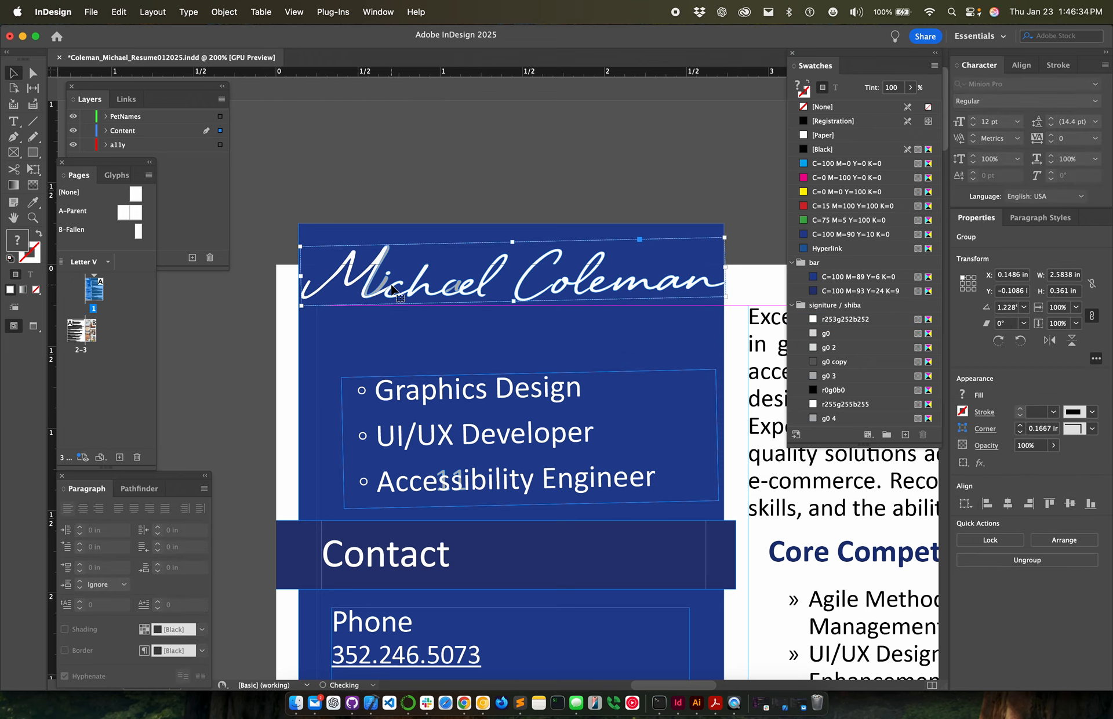
key(super+z)
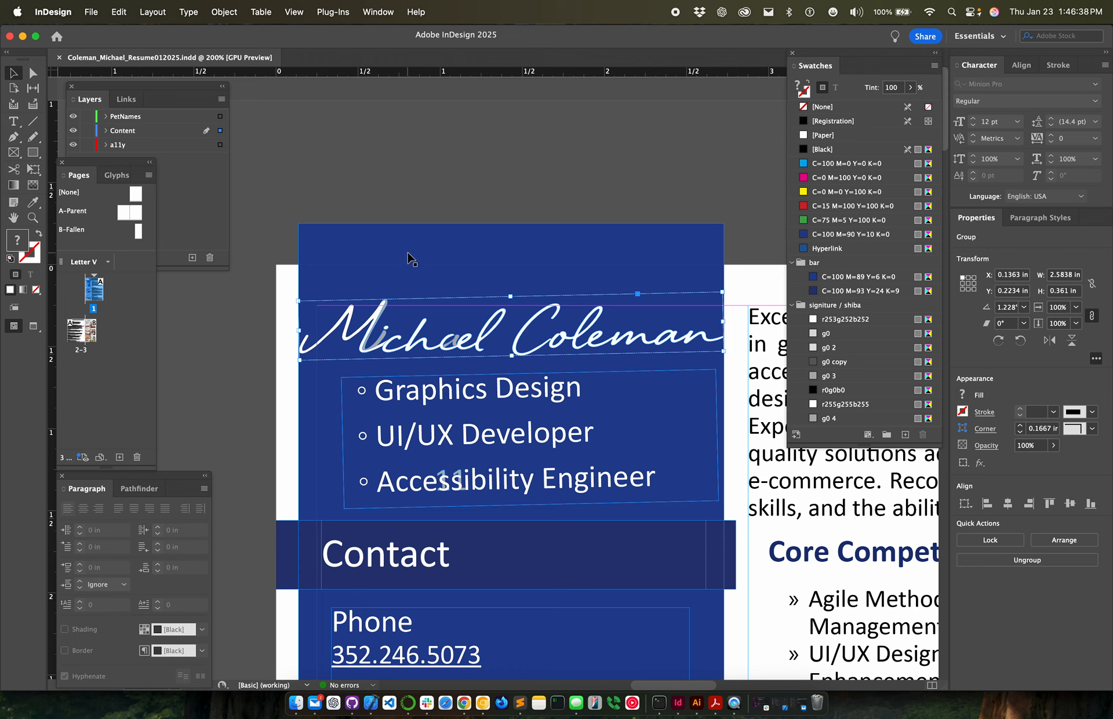
click(527, 217)
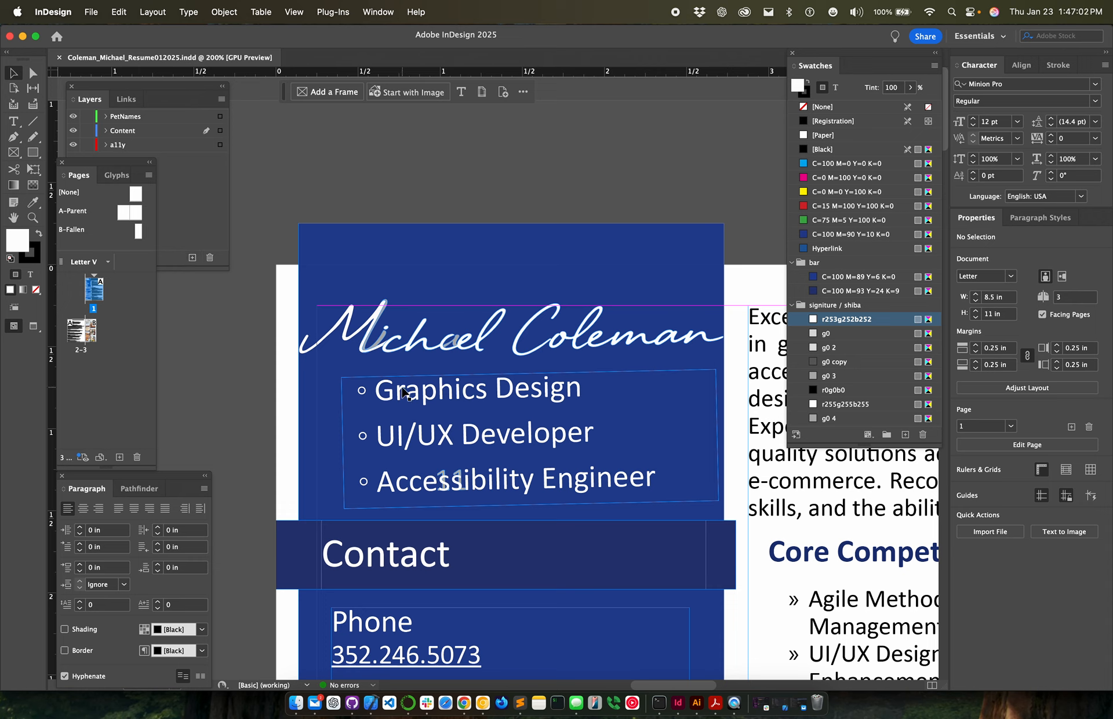
Step: Try pulling the two grey shading strokes out above the signature, undo both moves, and clear the selection
click(381, 339)
click(381, 339)
drag(381, 339, 418, 313)
drag(468, 348, 469, 304)
click(511, 210)
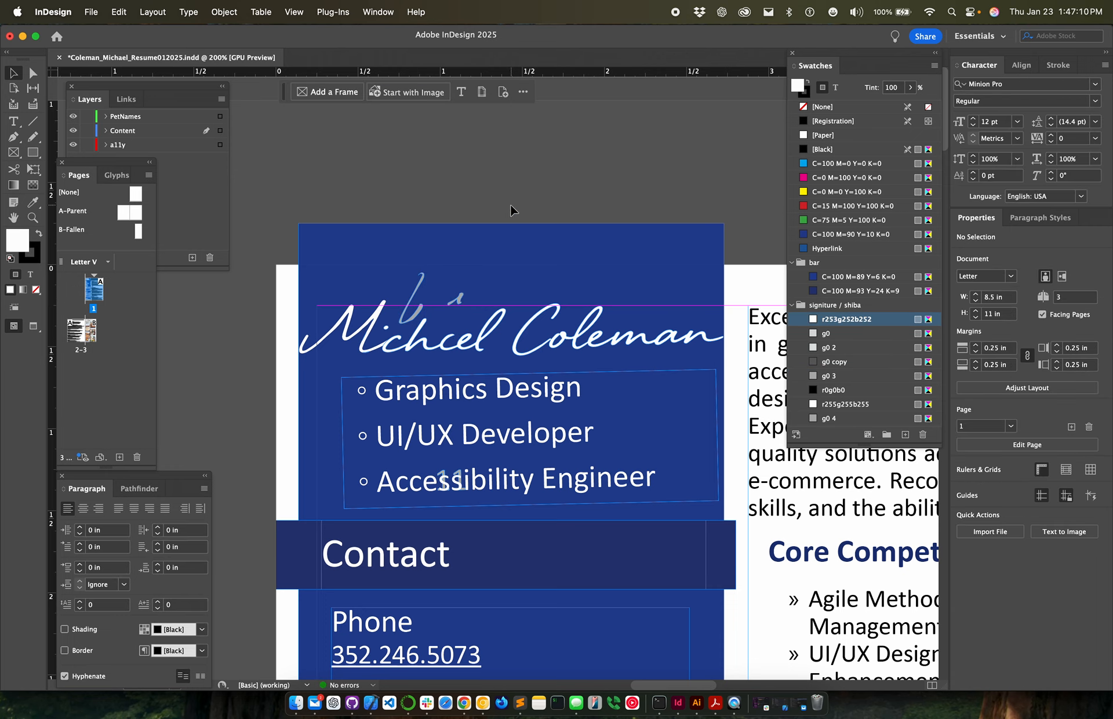
key(super+z)
key(super+z)
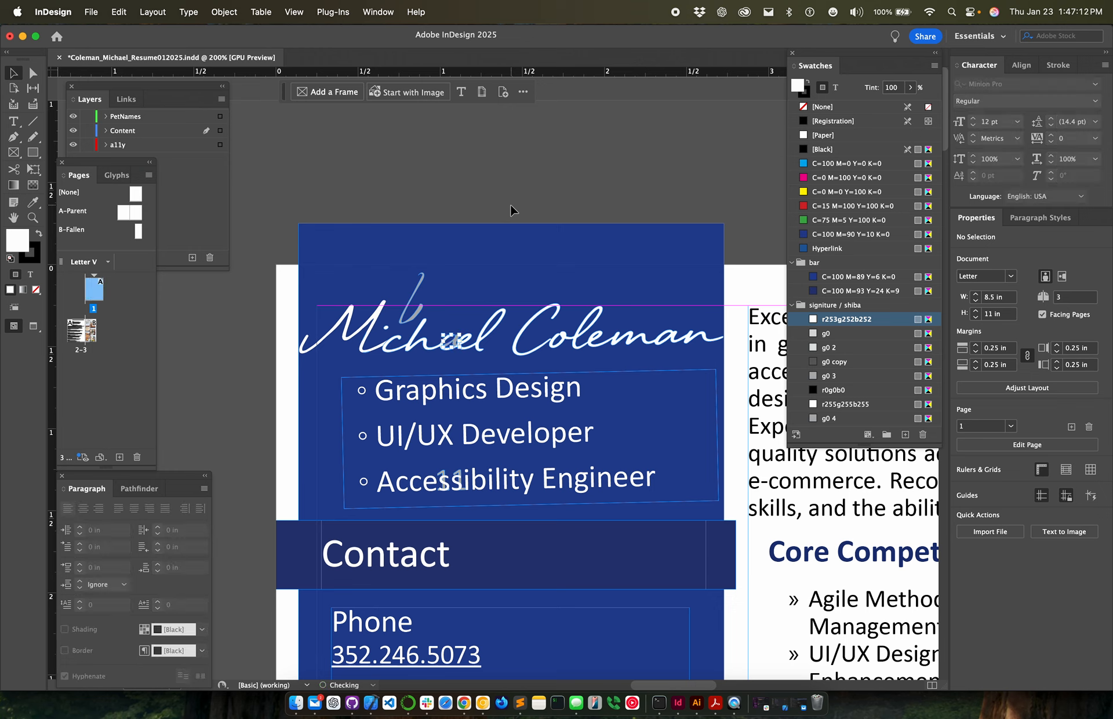
click(235, 369)
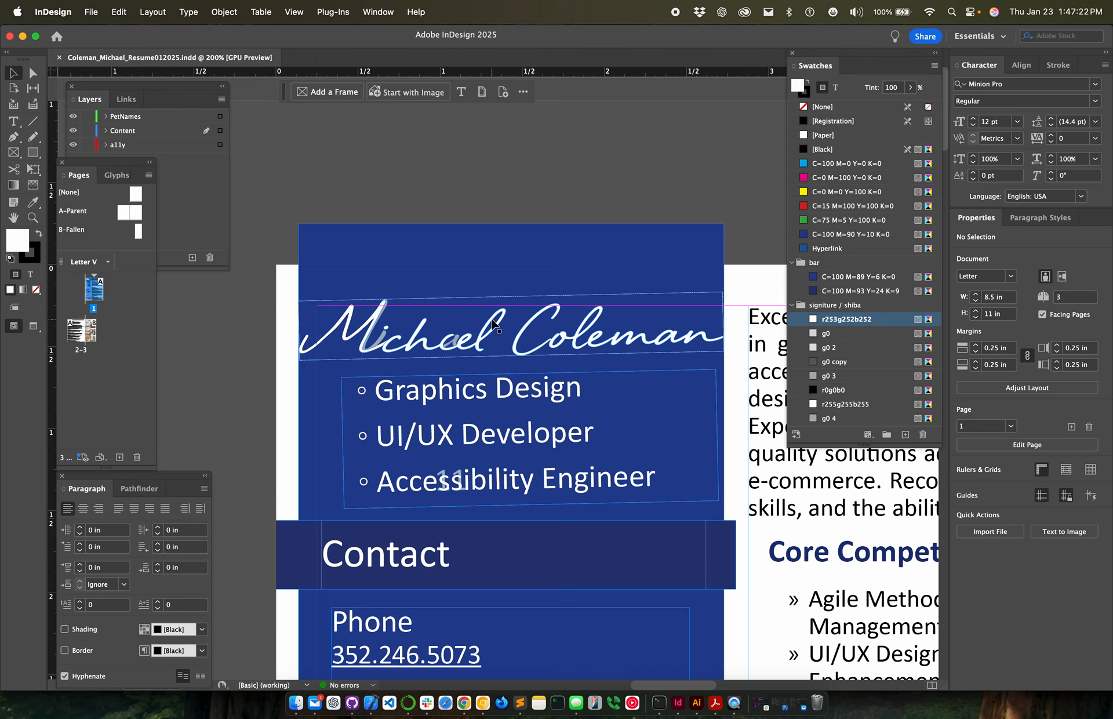
Step: Examine the sidebar down to the Downtime section at 100%, highlight the phrase "Theory of Everything", and clear the selection
scroll(574, 356, down, 2)
scroll(574, 356, right, 2)
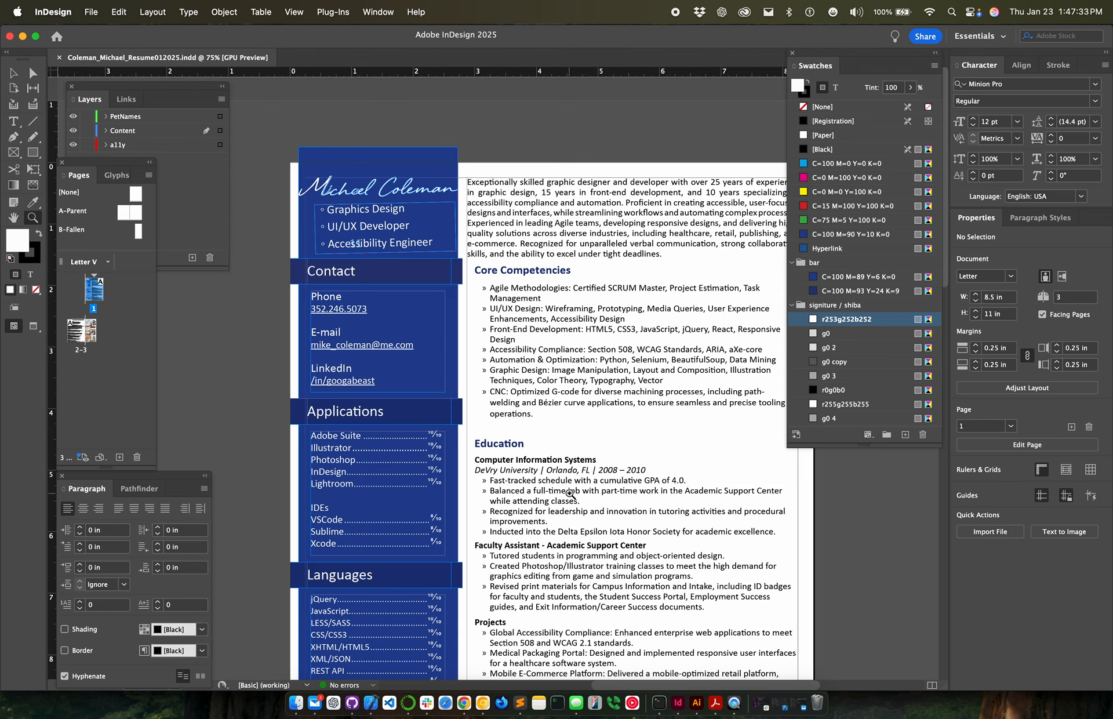
scroll(570, 494, down, 3)
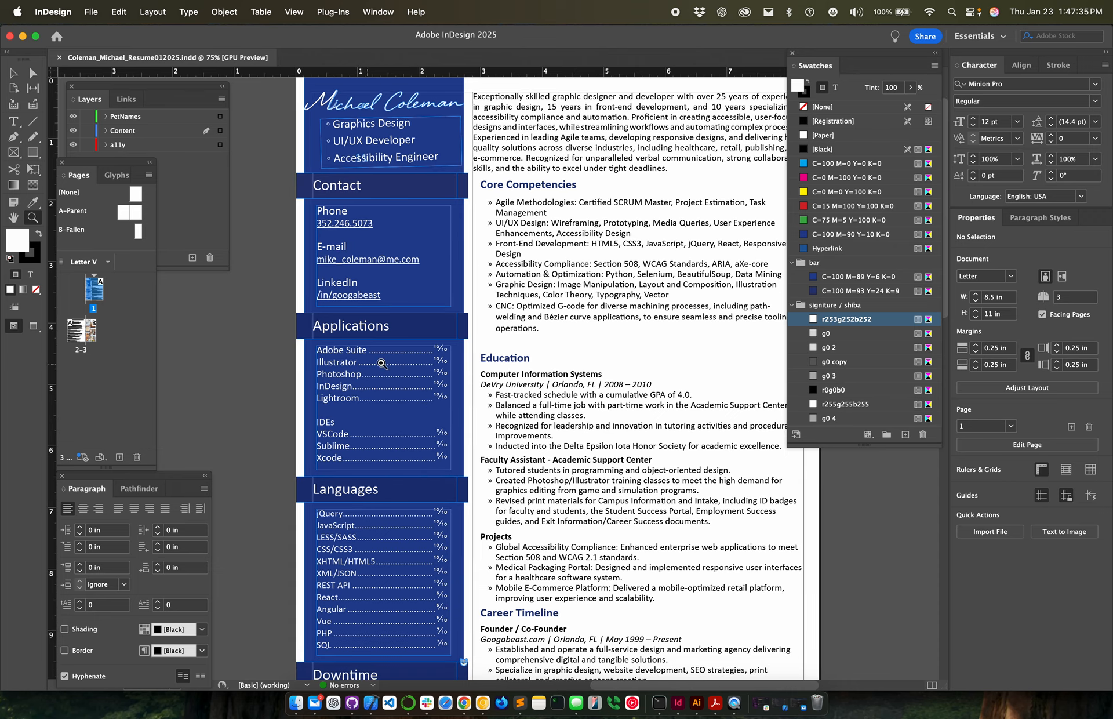
scroll(359, 432, down, 5)
scroll(359, 431, down, 5)
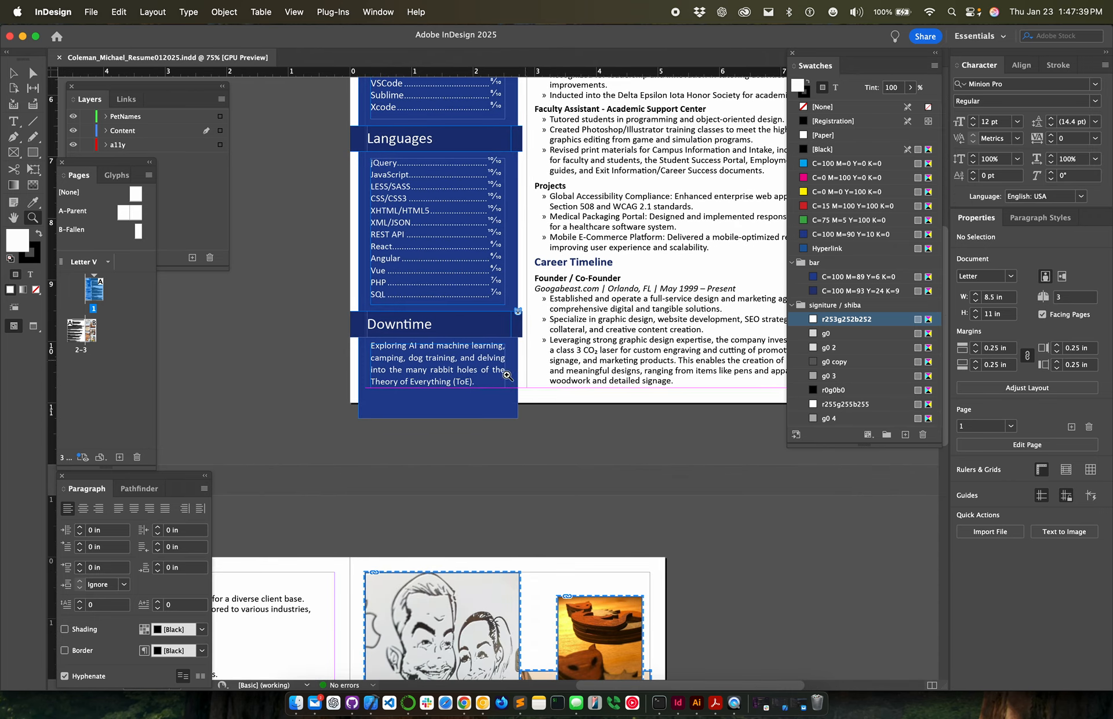
scroll(565, 329, up, 1)
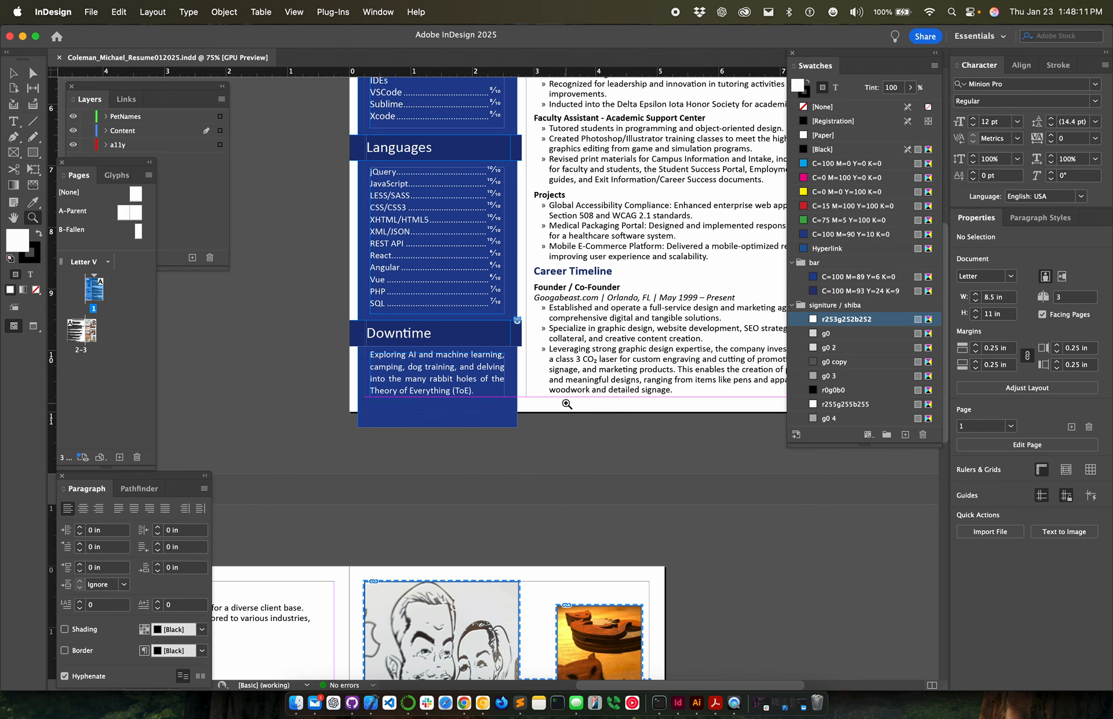
click(473, 391)
click(12, 123)
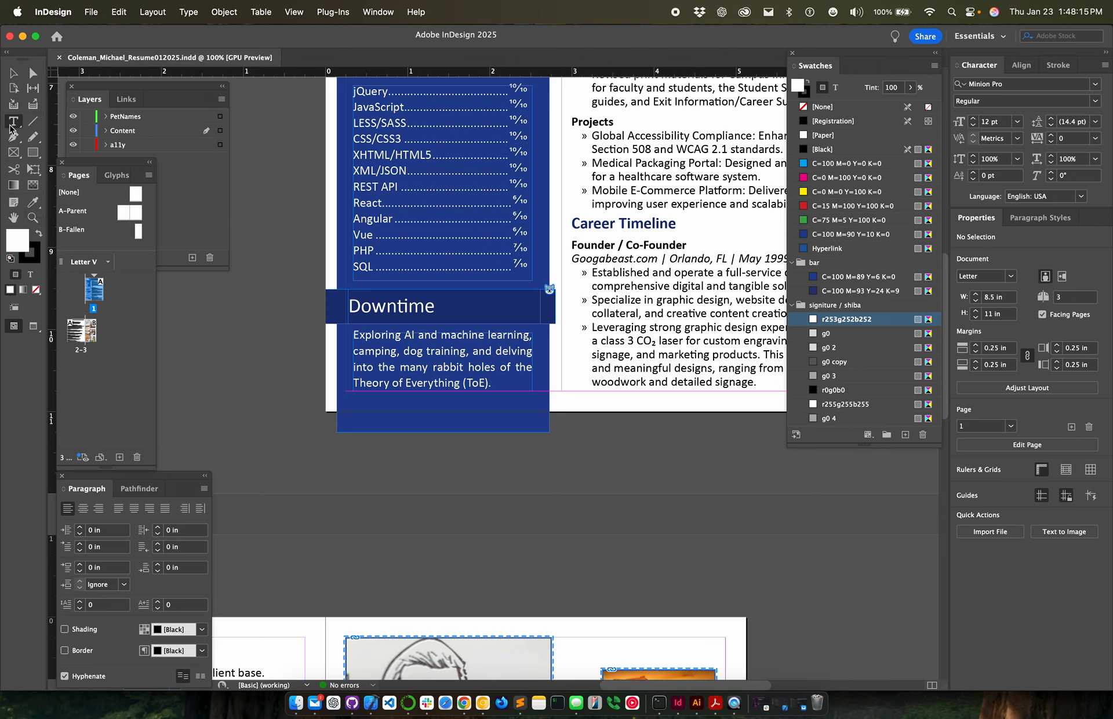
click(457, 380)
drag(457, 380, 353, 382)
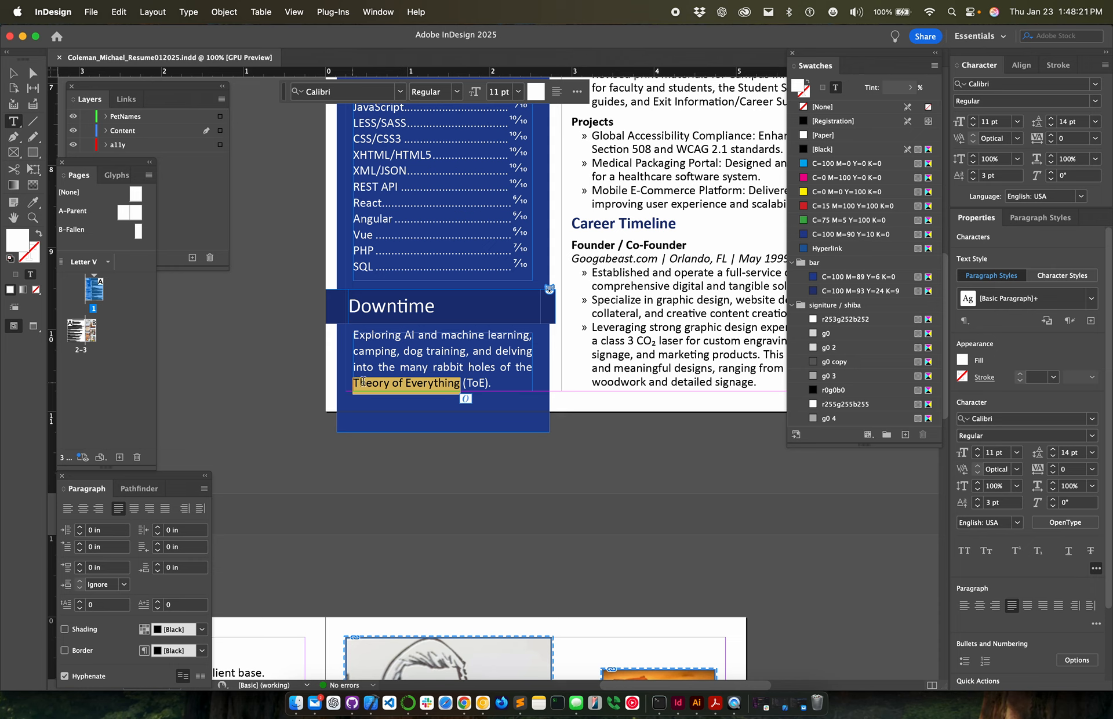
click(386, 390)
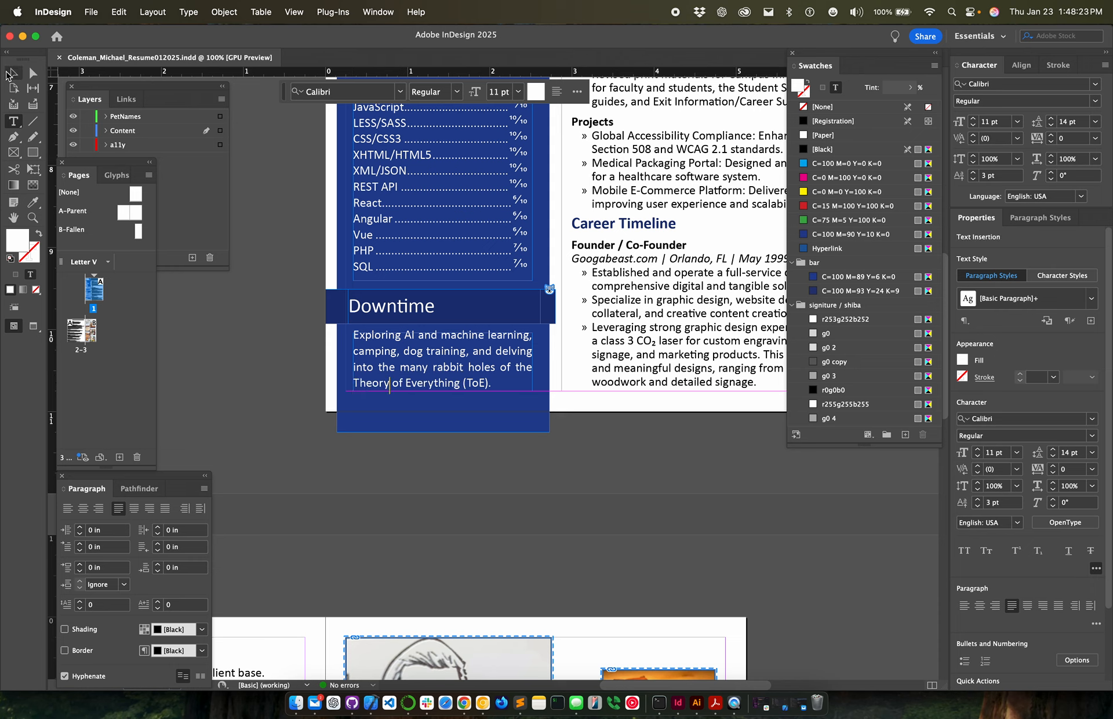
click(13, 73)
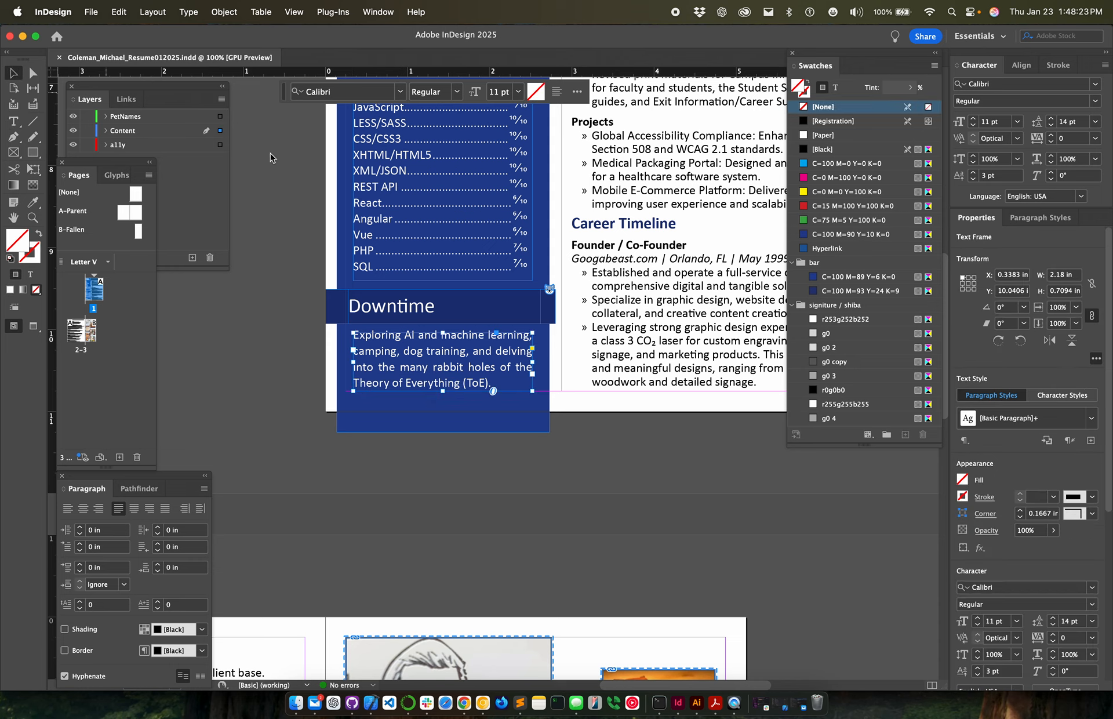
click(303, 241)
Step: Review the first resume page at 75% zoom and skim the portfolio spread, ending back on the summary paragraph
scroll(665, 251, up, 5)
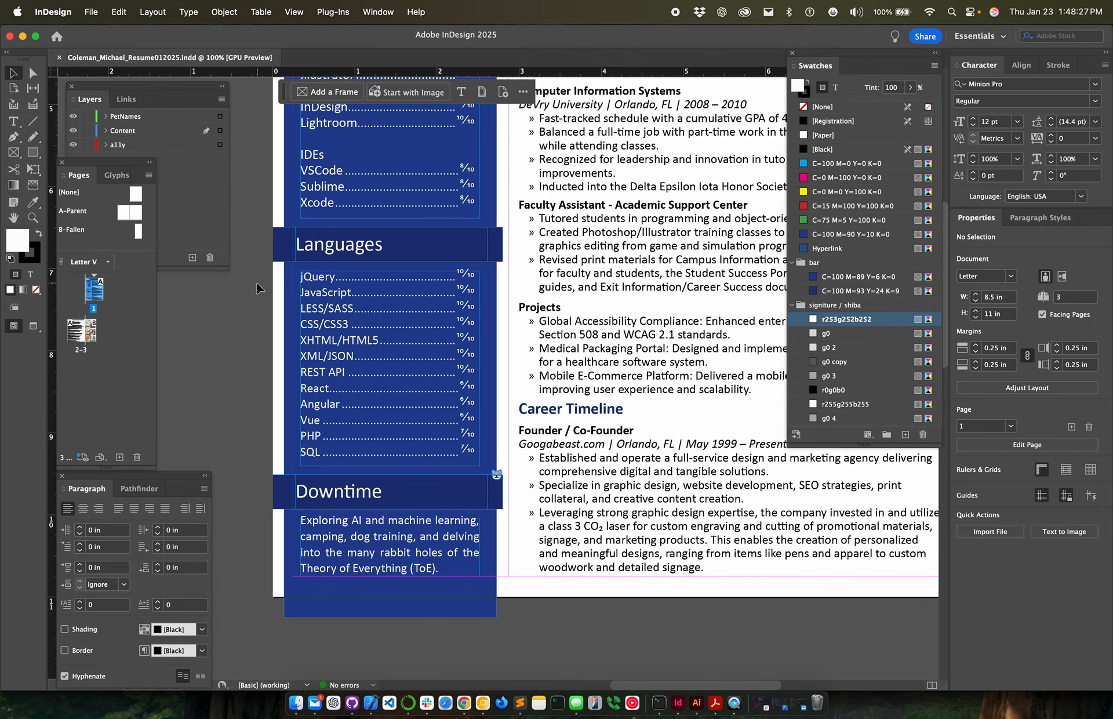
click(32, 217)
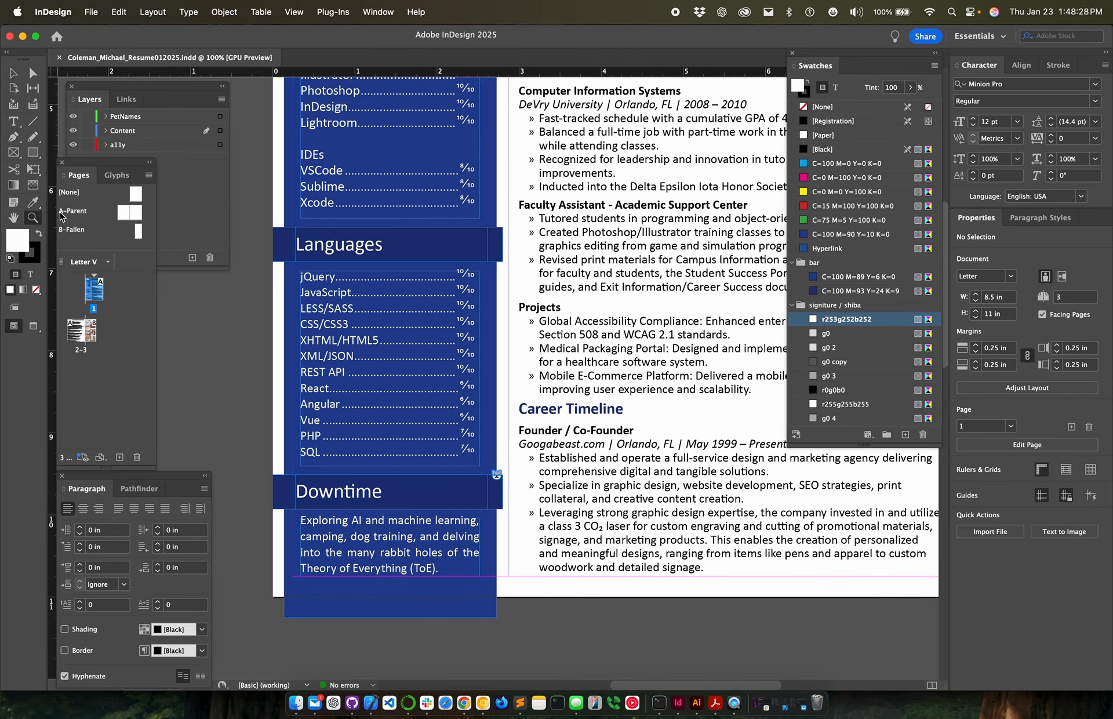
alt+click(700, 300)
scroll(498, 291, up, 5)
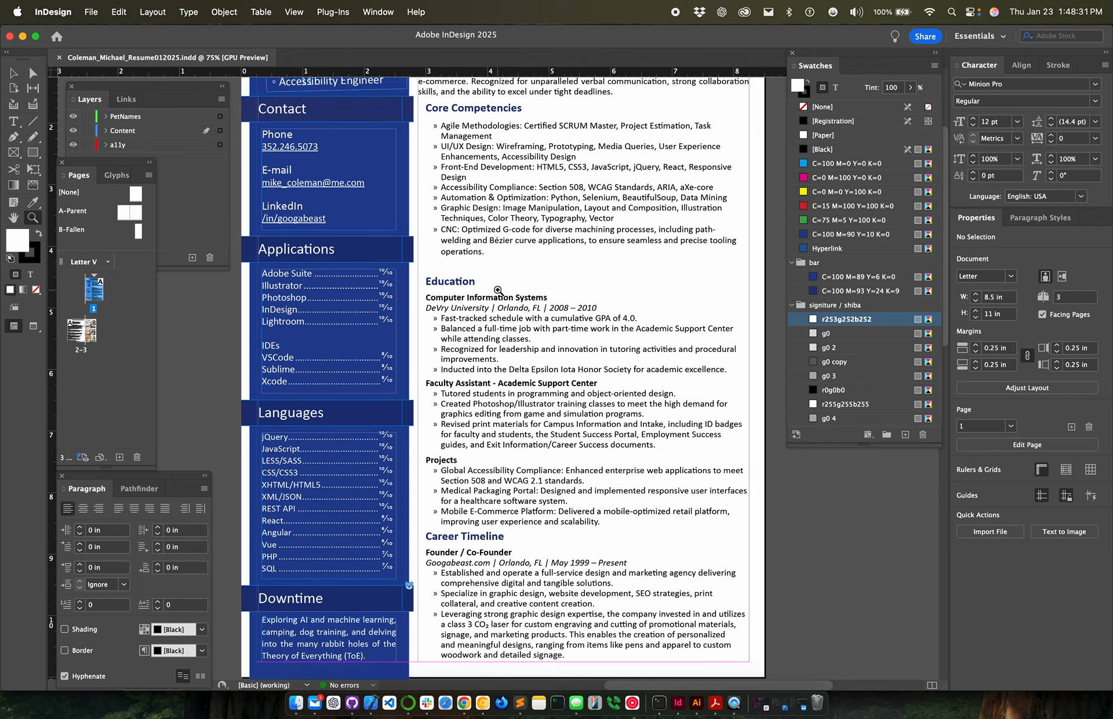
scroll(498, 290, up, 3)
key(v)
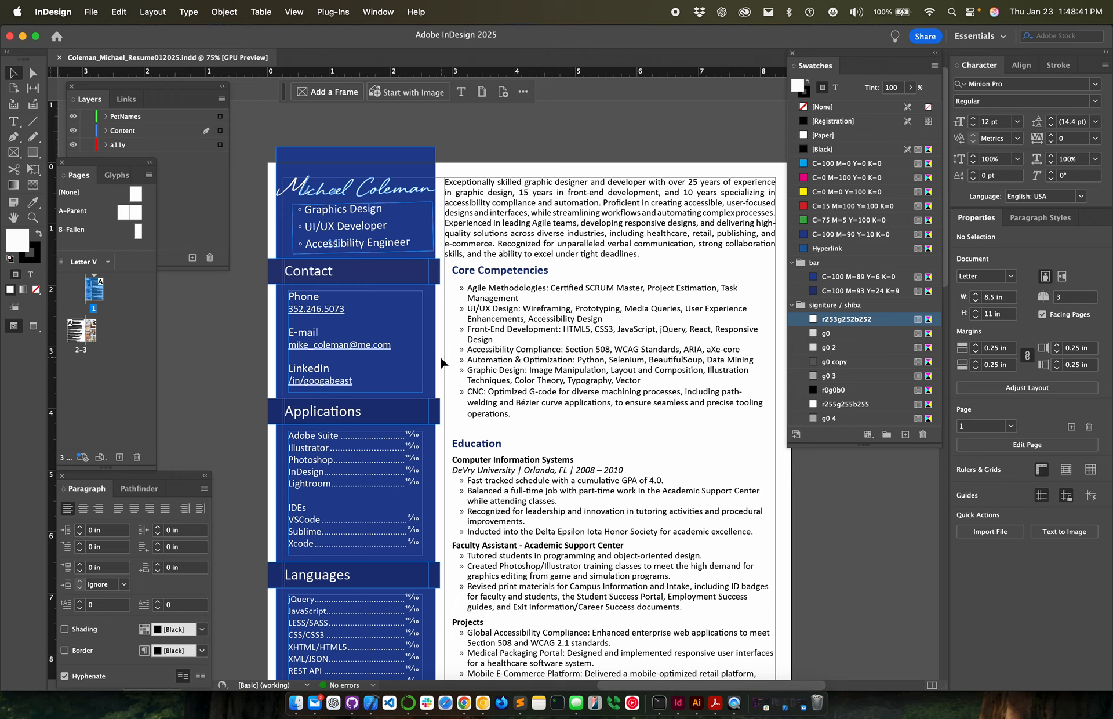
scroll(528, 470, down, 3)
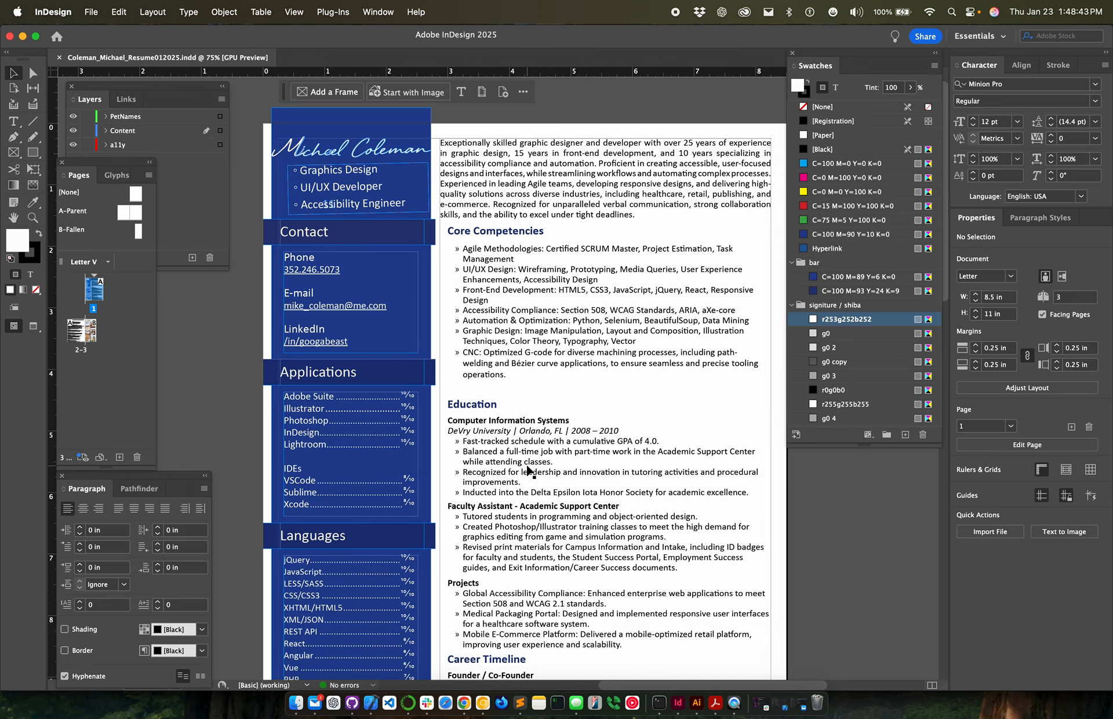
scroll(527, 467, down, 1)
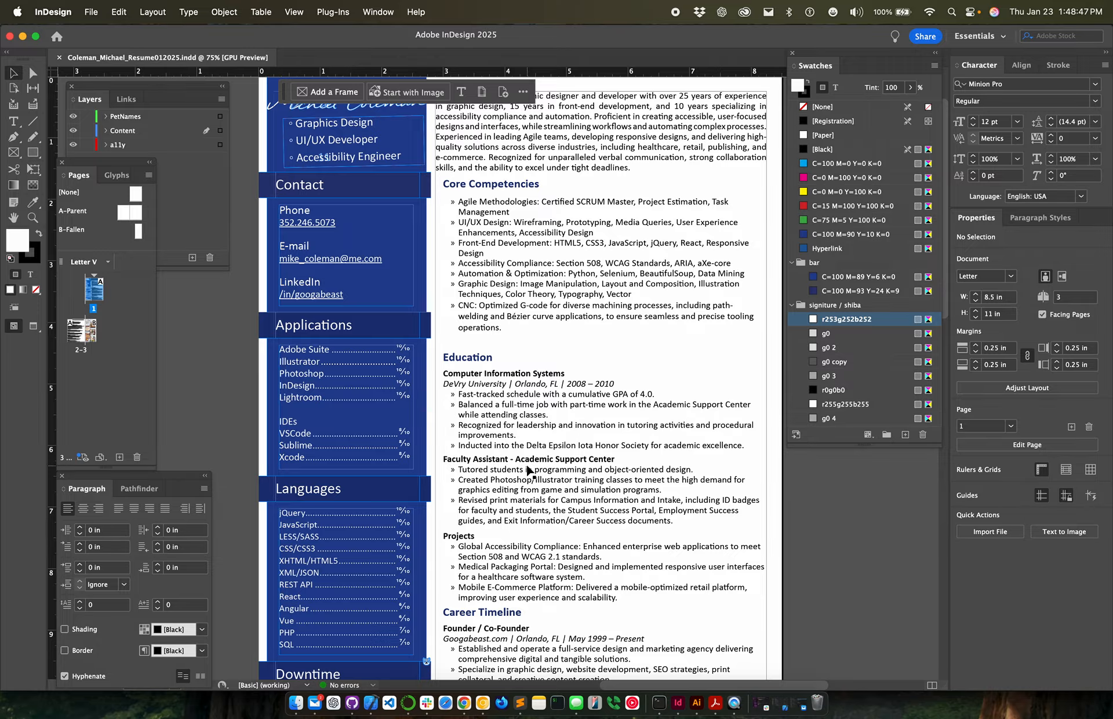
scroll(528, 468, down, 10)
scroll(529, 468, left, 5)
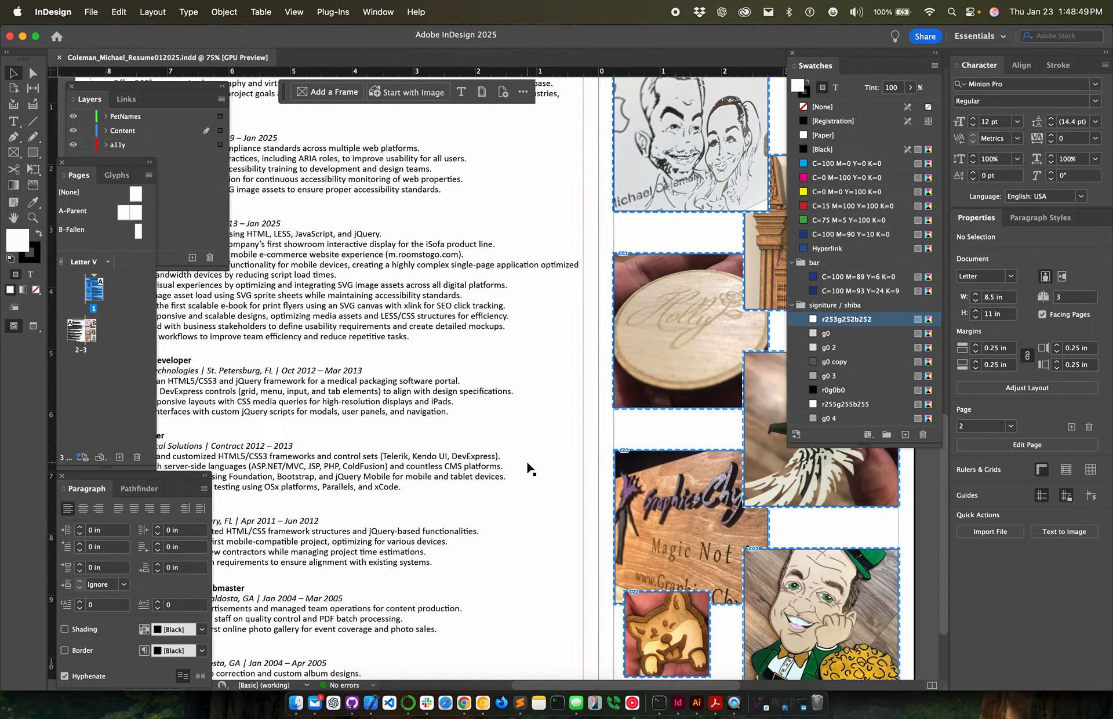
scroll(529, 468, up, 10)
scroll(529, 468, left, 5)
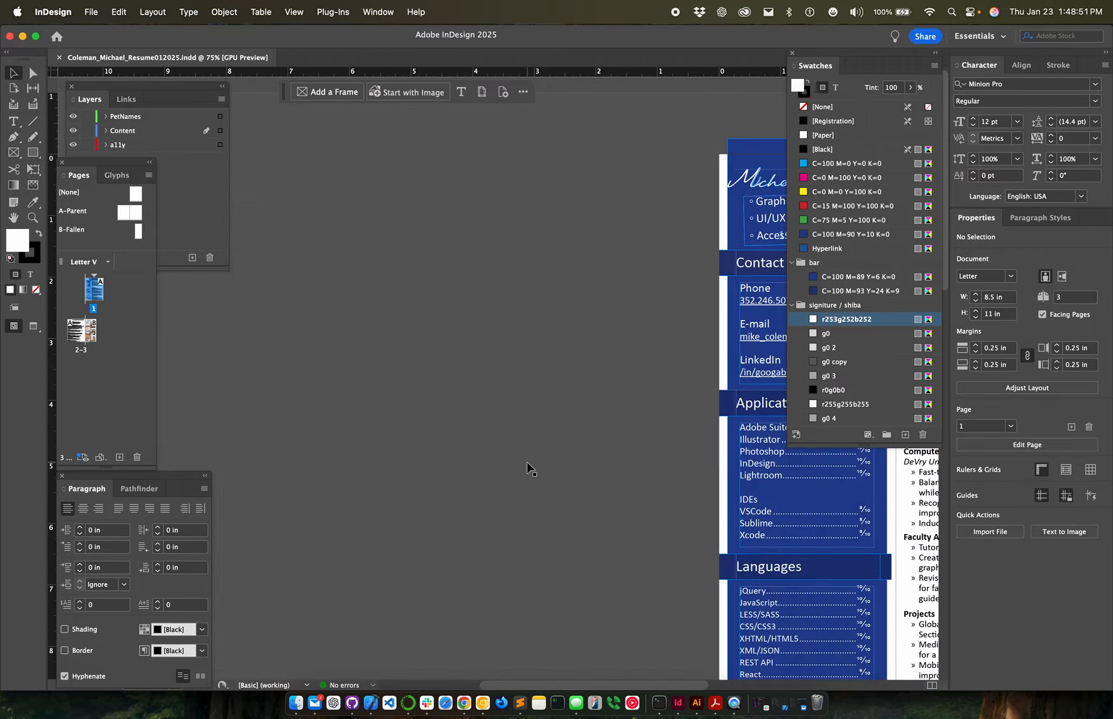
scroll(529, 468, right, 8)
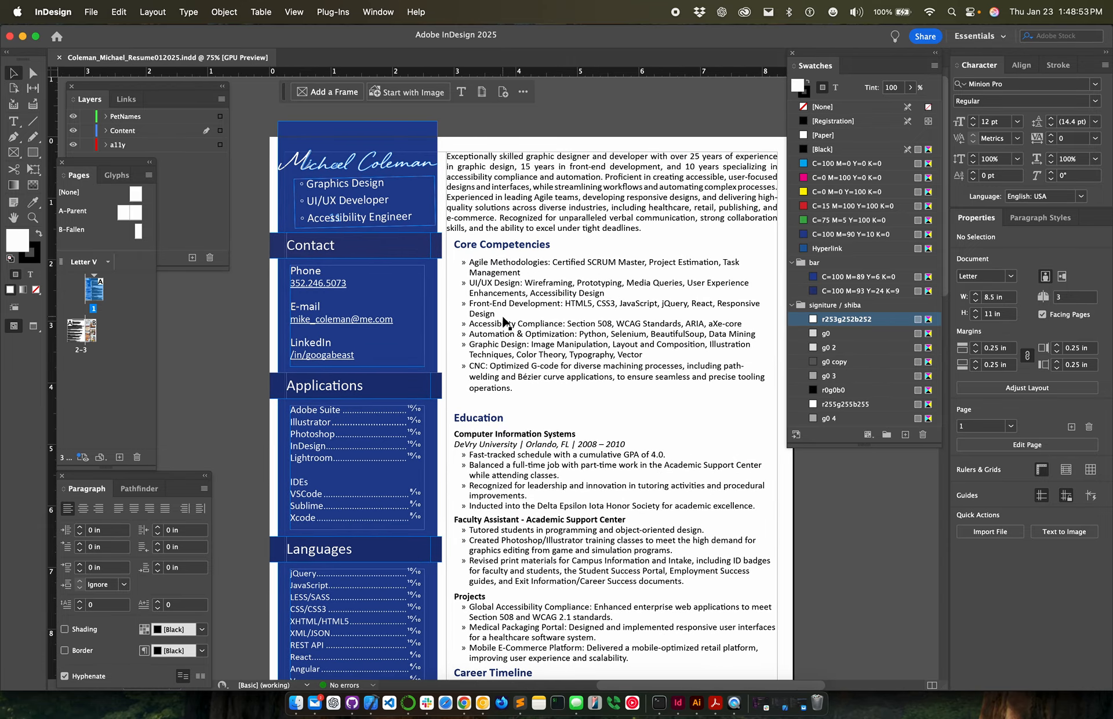
scroll(545, 383, right, 2)
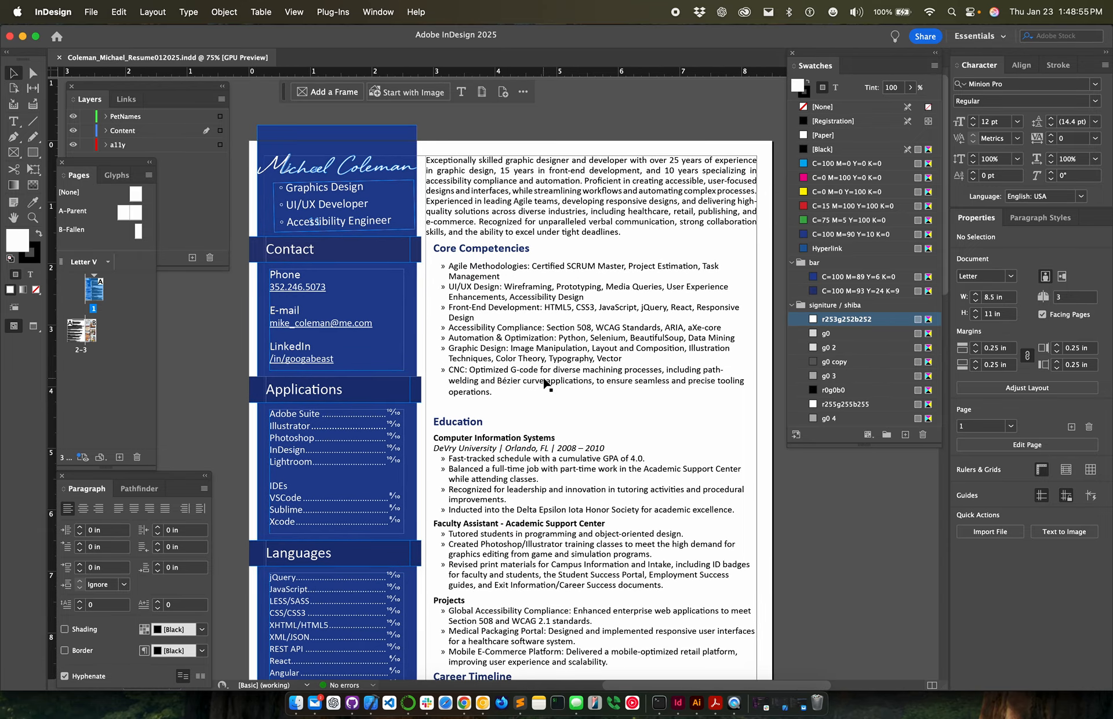
scroll(545, 383, down, 2)
scroll(545, 383, right, 1)
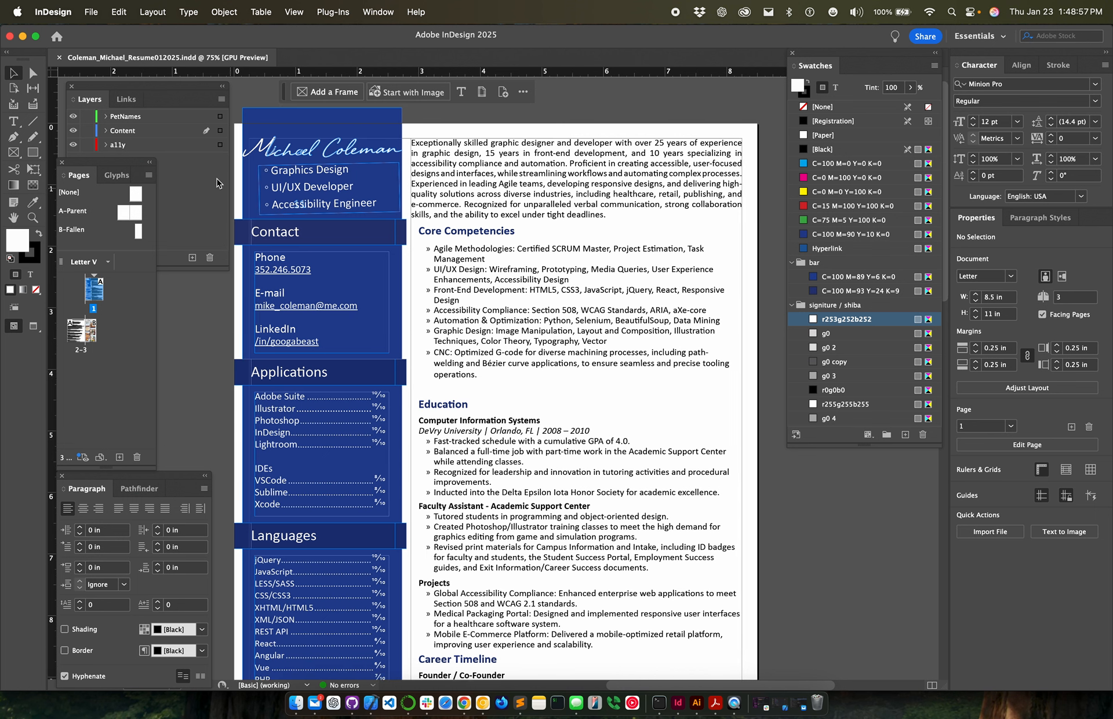
Step: Examine the hyphenated line break at "high-quality" in the summary paragraph by selecting the word "high"
click(13, 121)
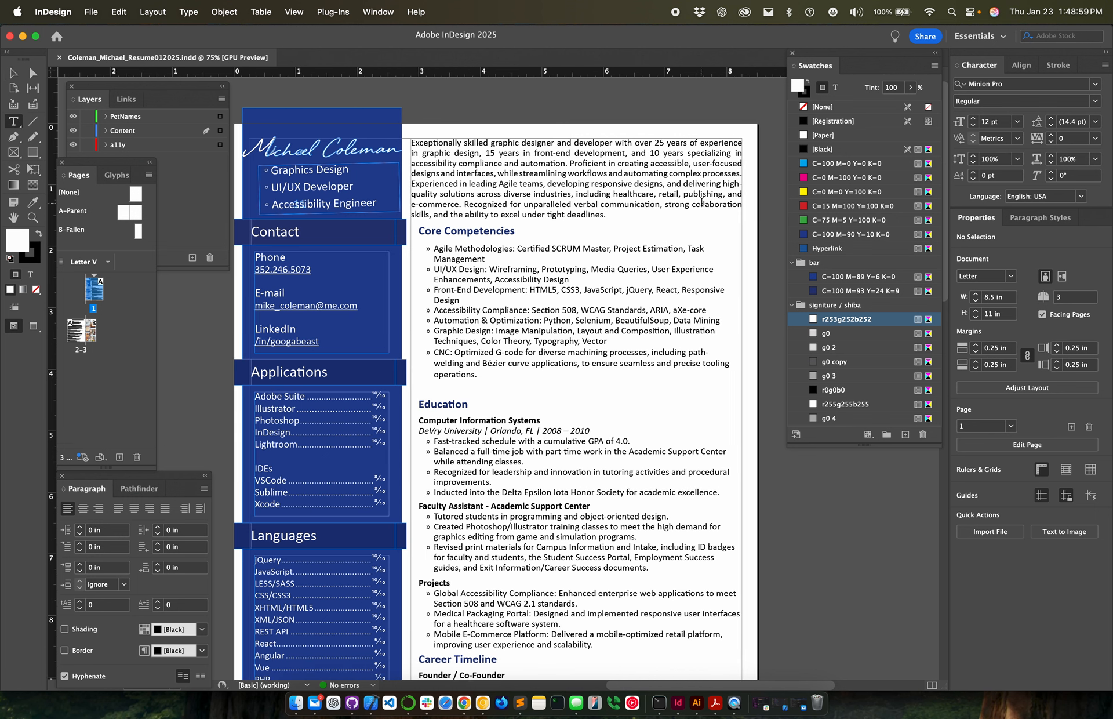
drag(730, 141, 746, 204)
click(732, 181)
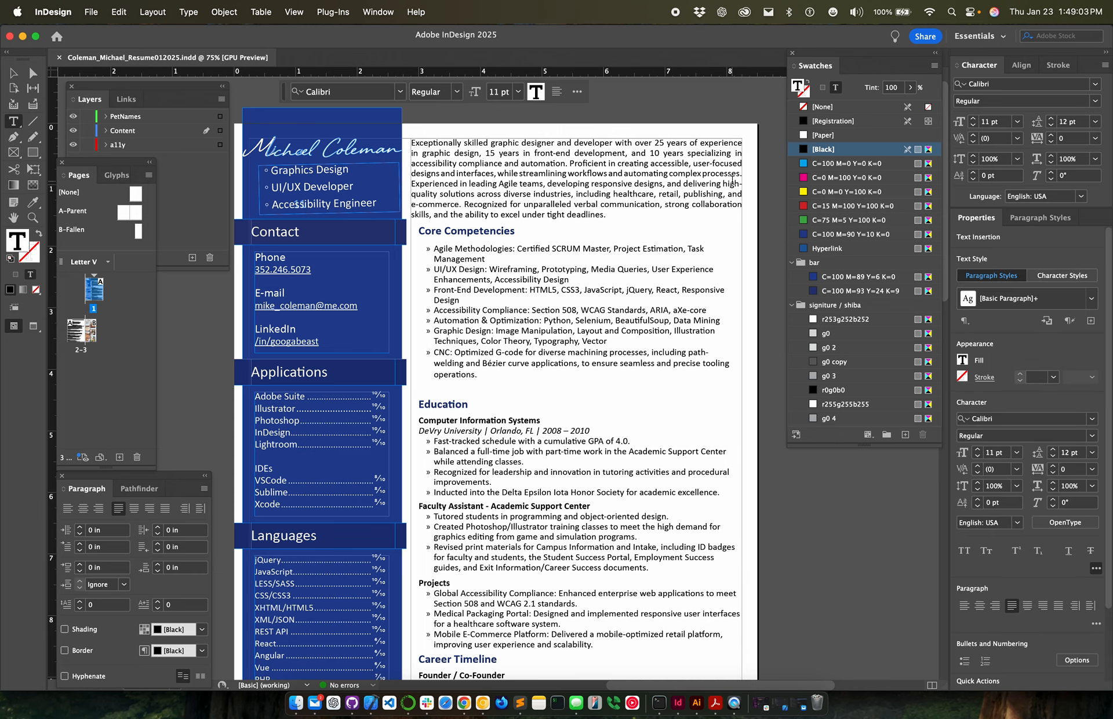
double_click(733, 183)
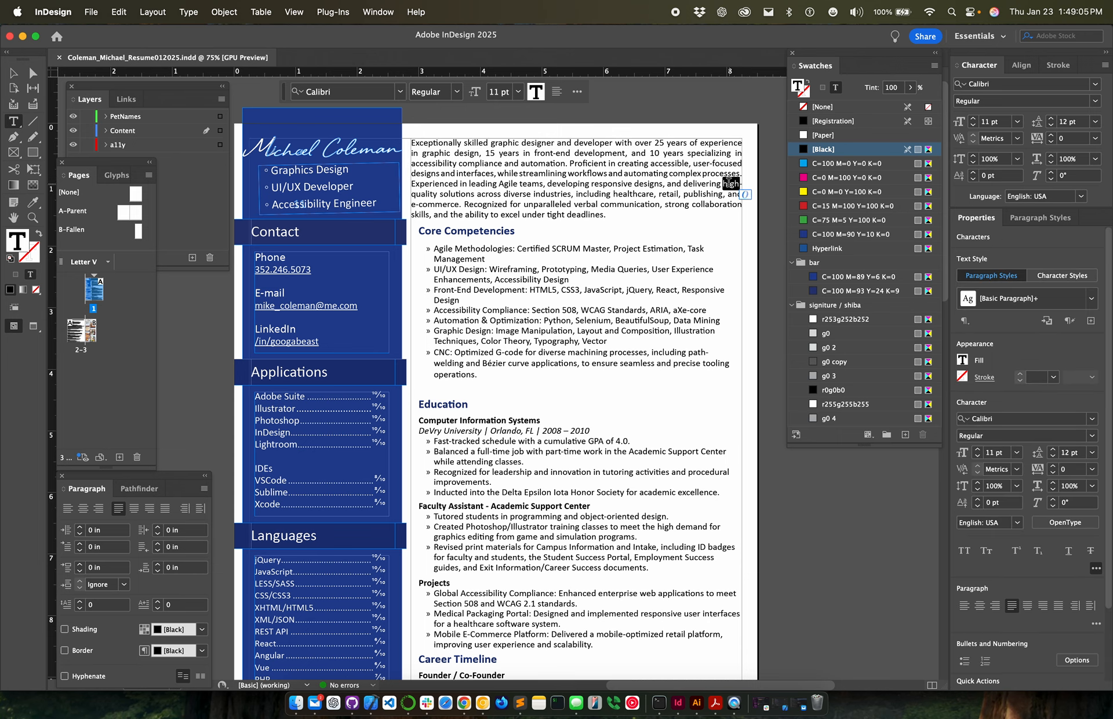
double_click(702, 183)
click(732, 183)
click(740, 186)
key(shift+Right)
text(-)
Step: Try tightening the tracking of the passage from "Experienced" to "high-quality" to -90, and reset it to 0
drag(436, 195, 410, 183)
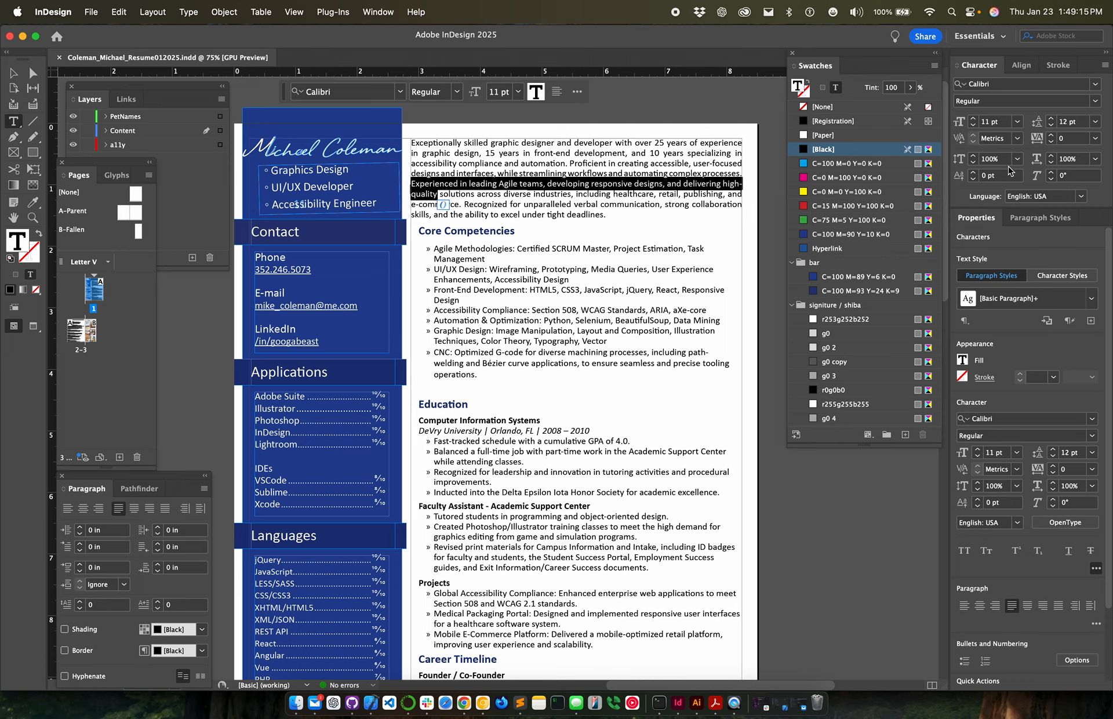
click(1053, 143)
click(1053, 143)
click(1052, 143)
click(1053, 142)
click(1053, 143)
click(1052, 143)
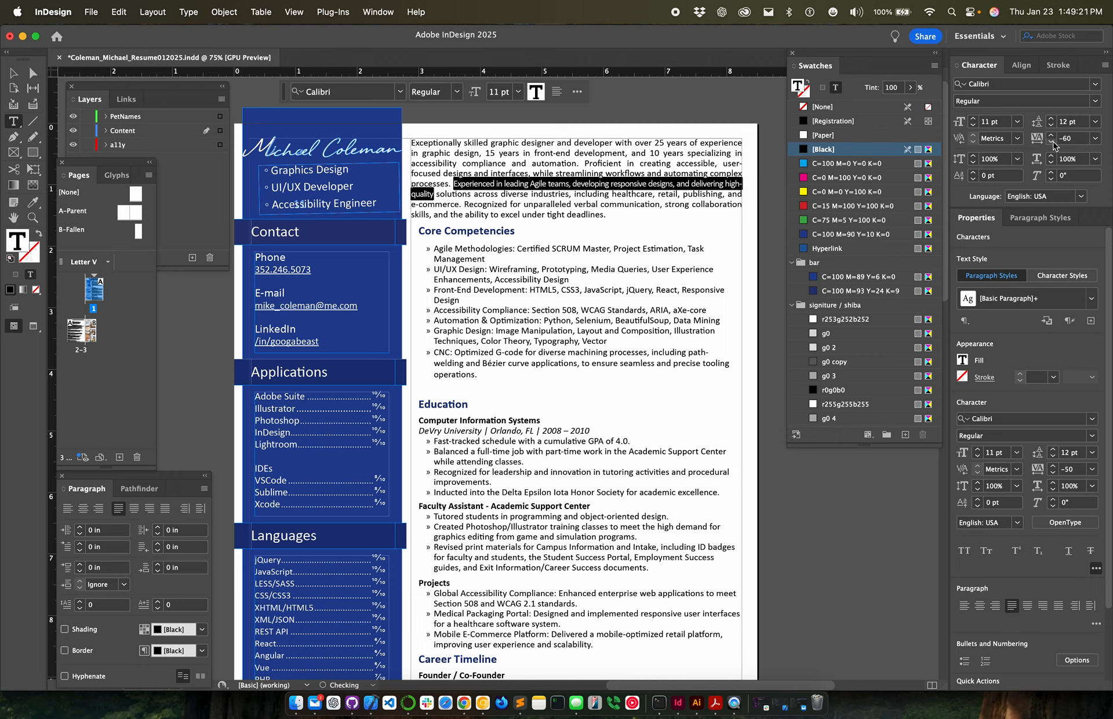
click(1052, 143)
click(1052, 143)
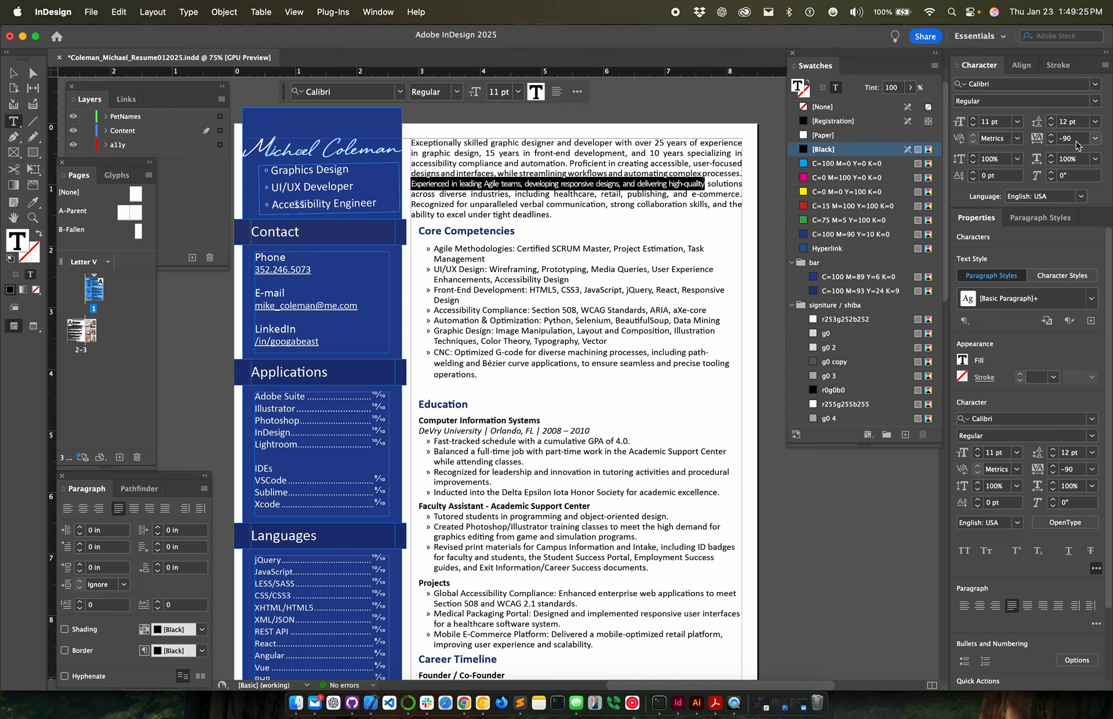
click(1095, 139)
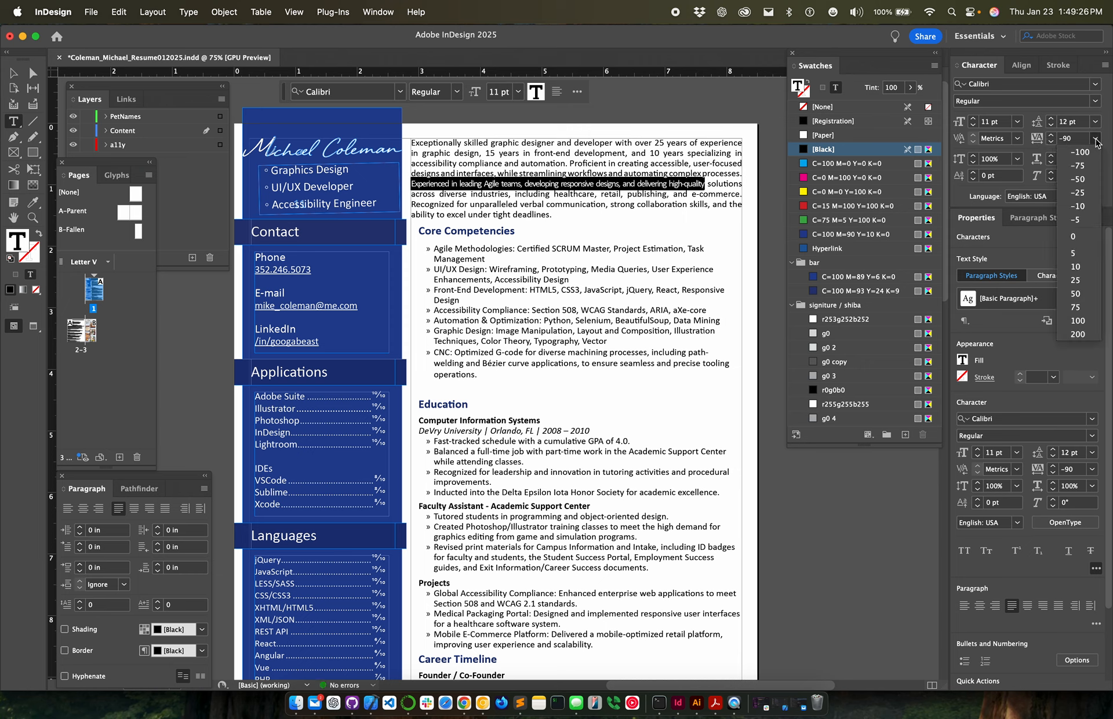
click(1093, 238)
click(634, 189)
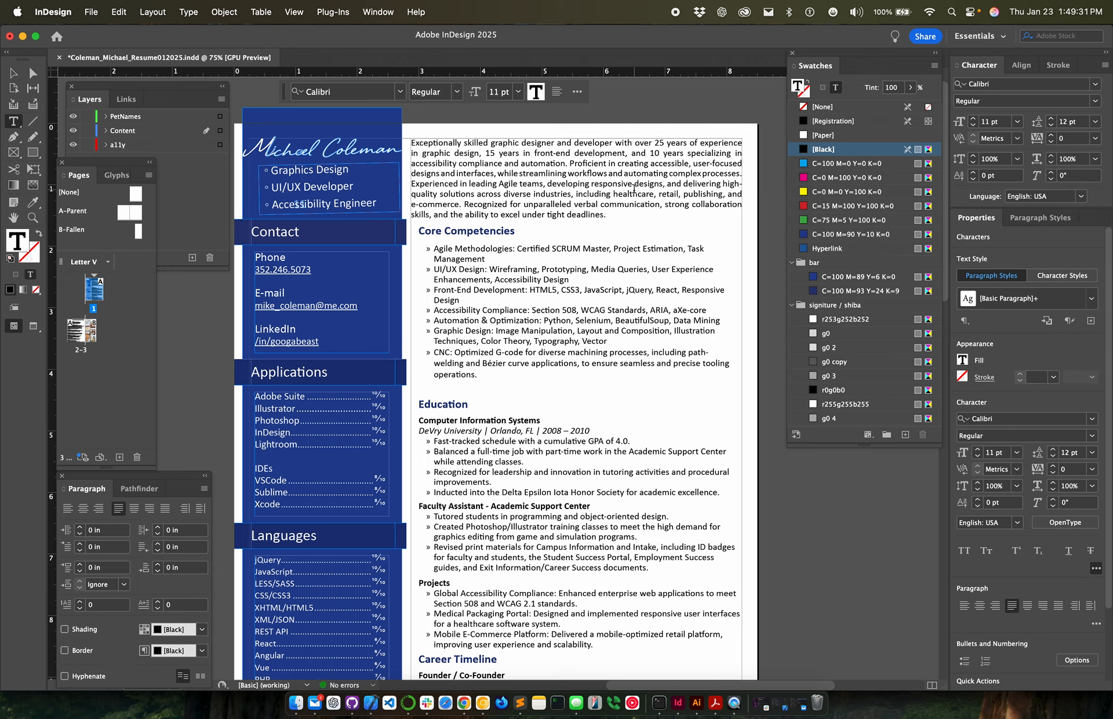
Step: Try tightening the tracking from "in leading Agile teams" to "high-quality" to -140, and reset it to 0
drag(461, 183, 437, 193)
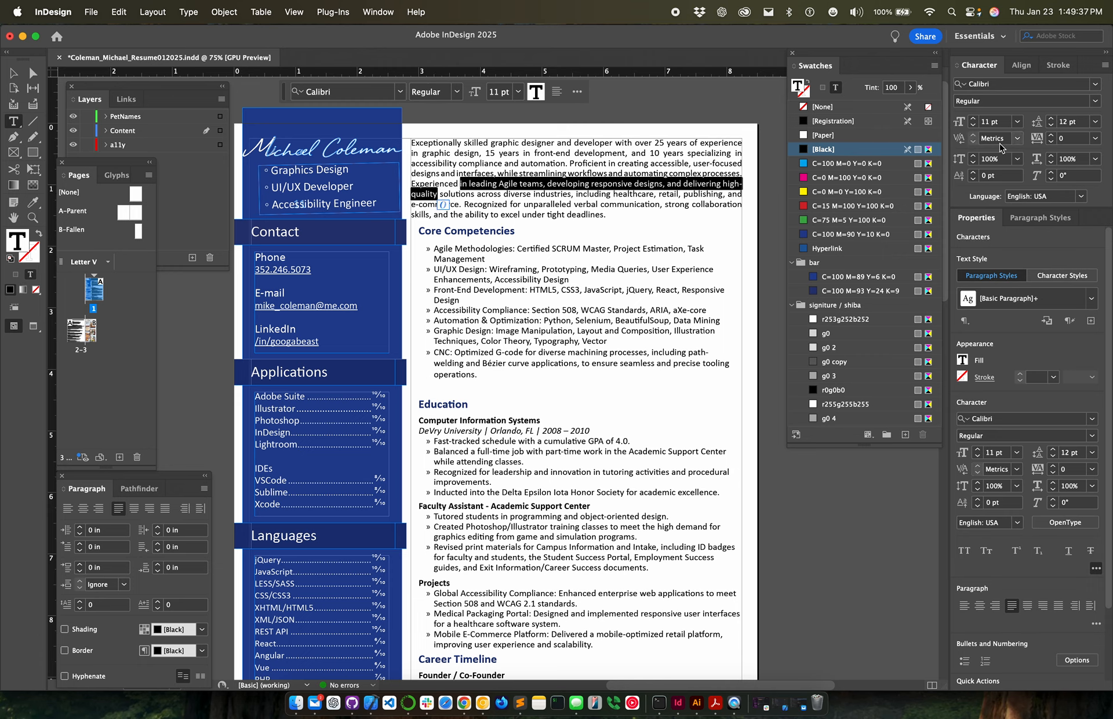
click(1051, 143)
click(1052, 142)
click(1051, 143)
click(1052, 142)
click(1051, 142)
click(1051, 143)
click(1051, 143)
click(1051, 142)
click(1052, 143)
click(1051, 143)
click(1051, 142)
click(1052, 143)
click(1051, 142)
click(1051, 143)
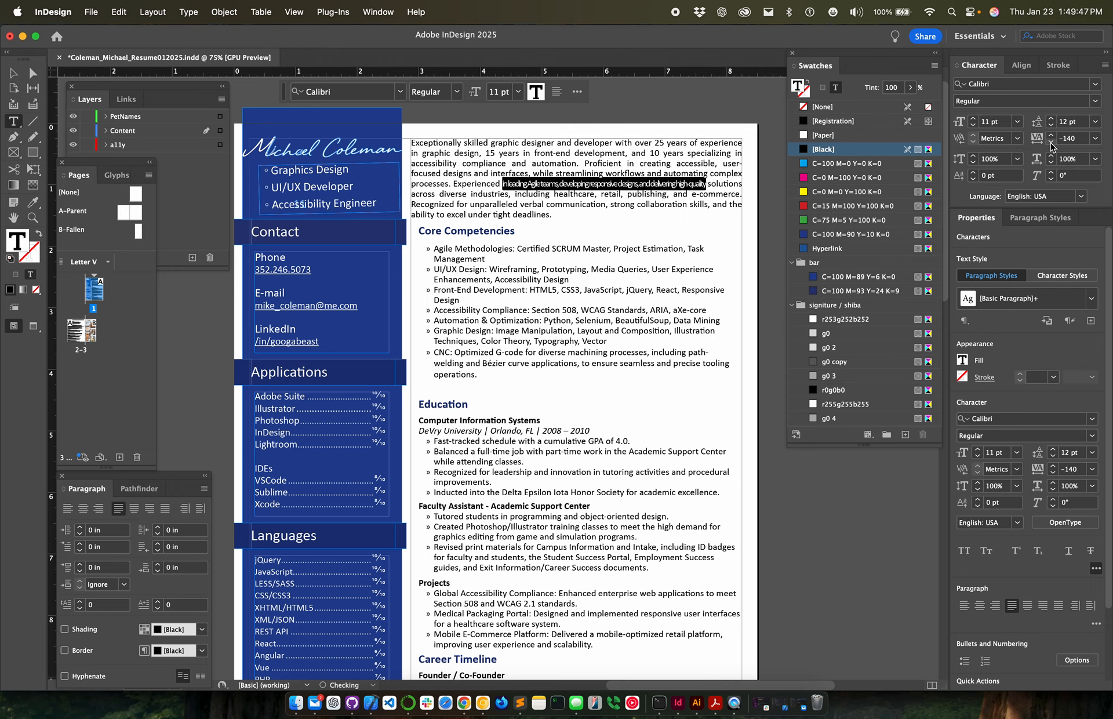
click(1095, 138)
click(1092, 243)
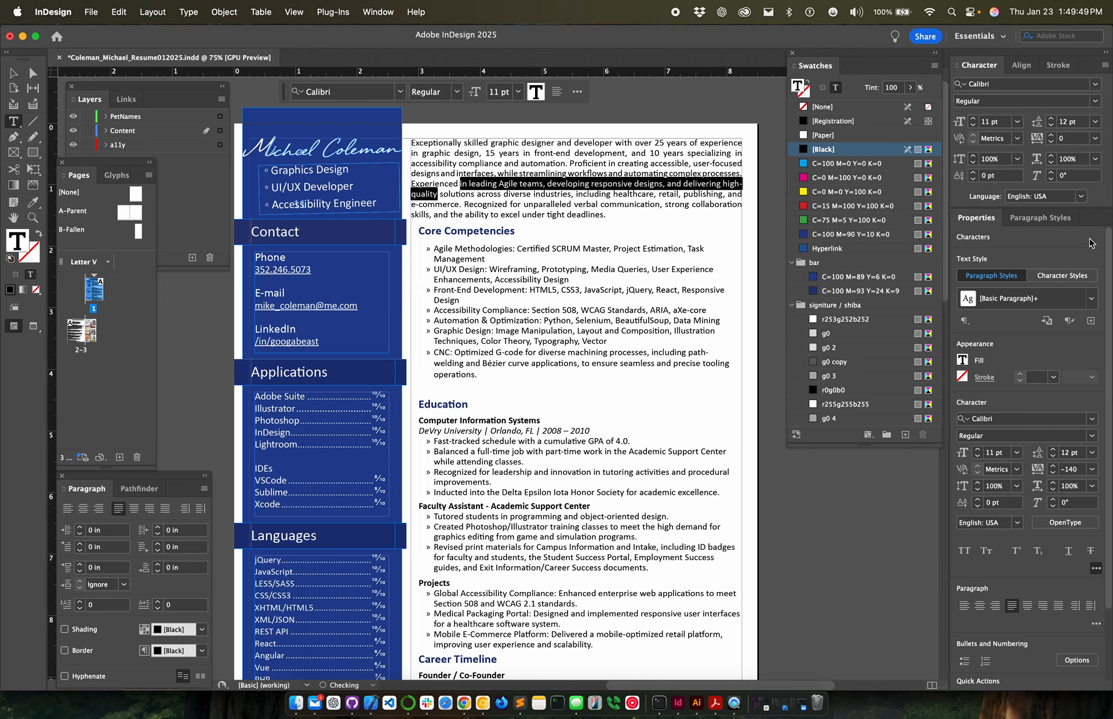
Step: Try forcing a line break after "publishing," in the summary paragraph, and undo it
click(734, 184)
double_click(734, 183)
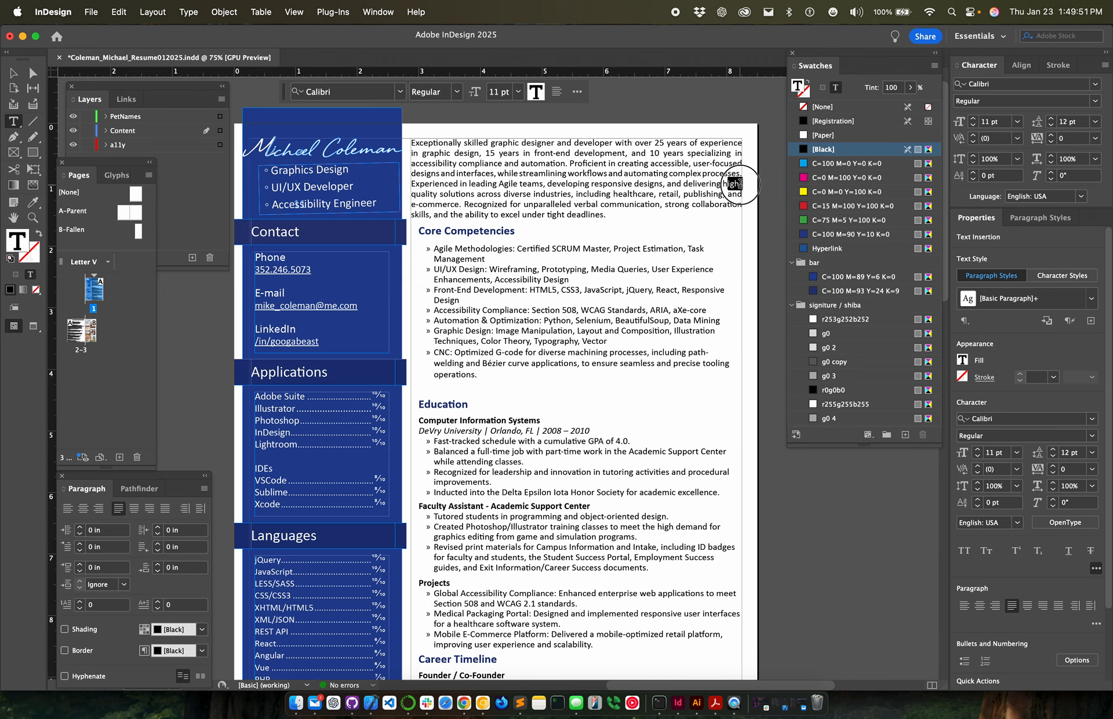
click(612, 195)
key(Return)
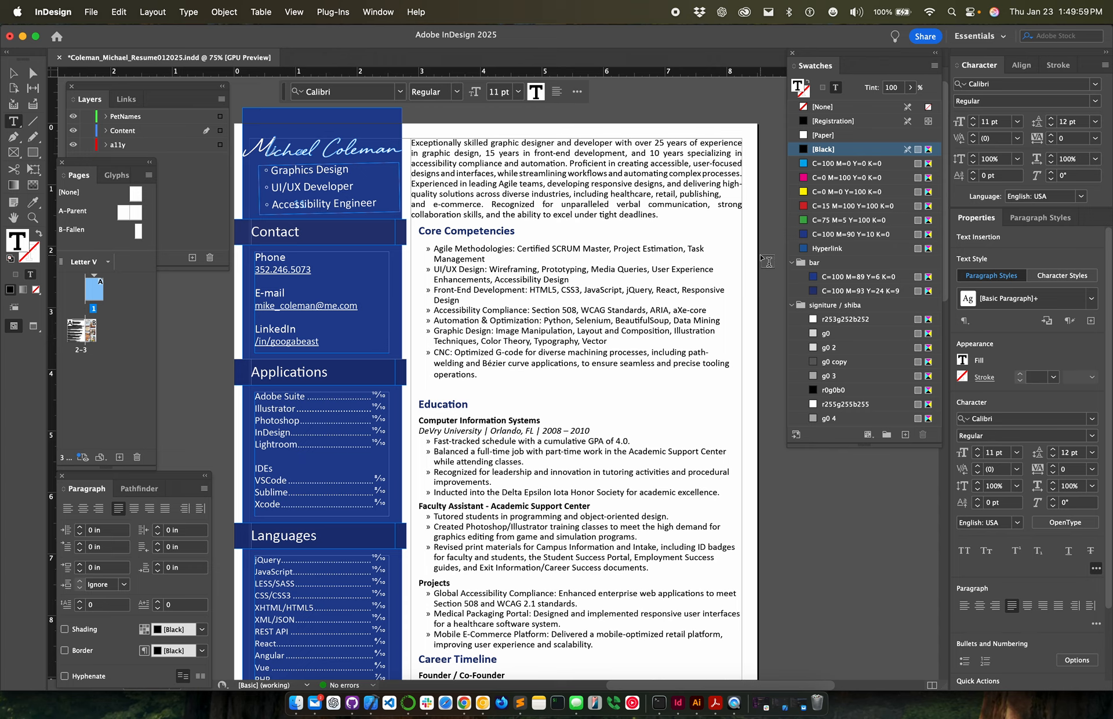
key(BackSpace)
key(Return)
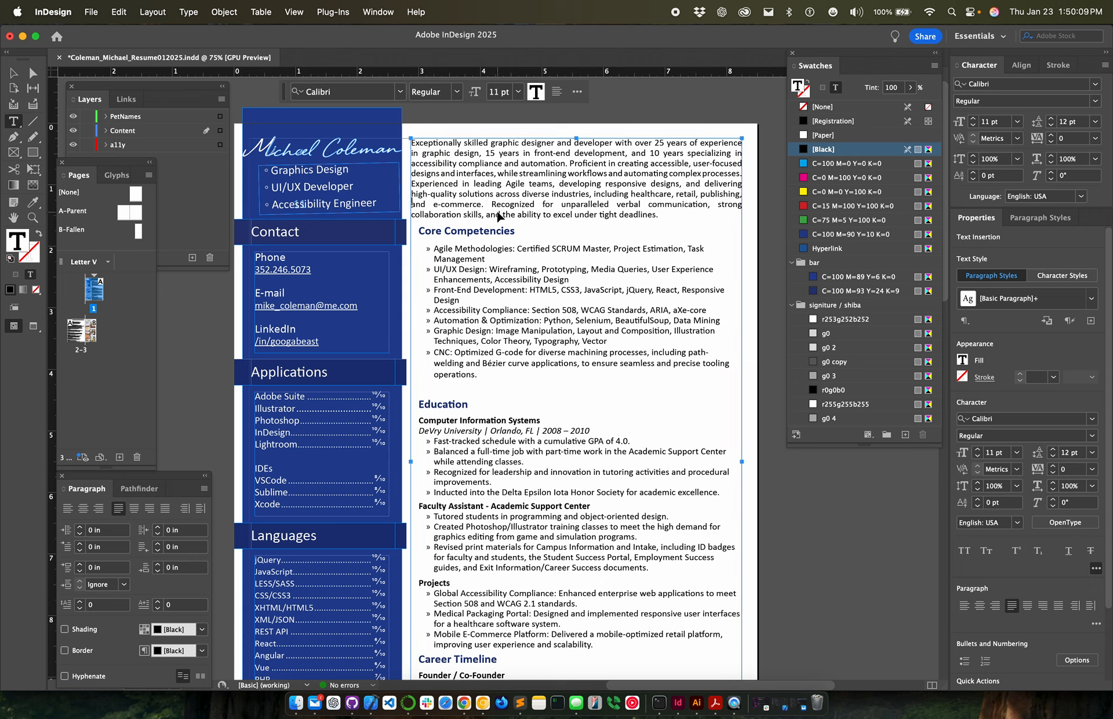
key(super+z)
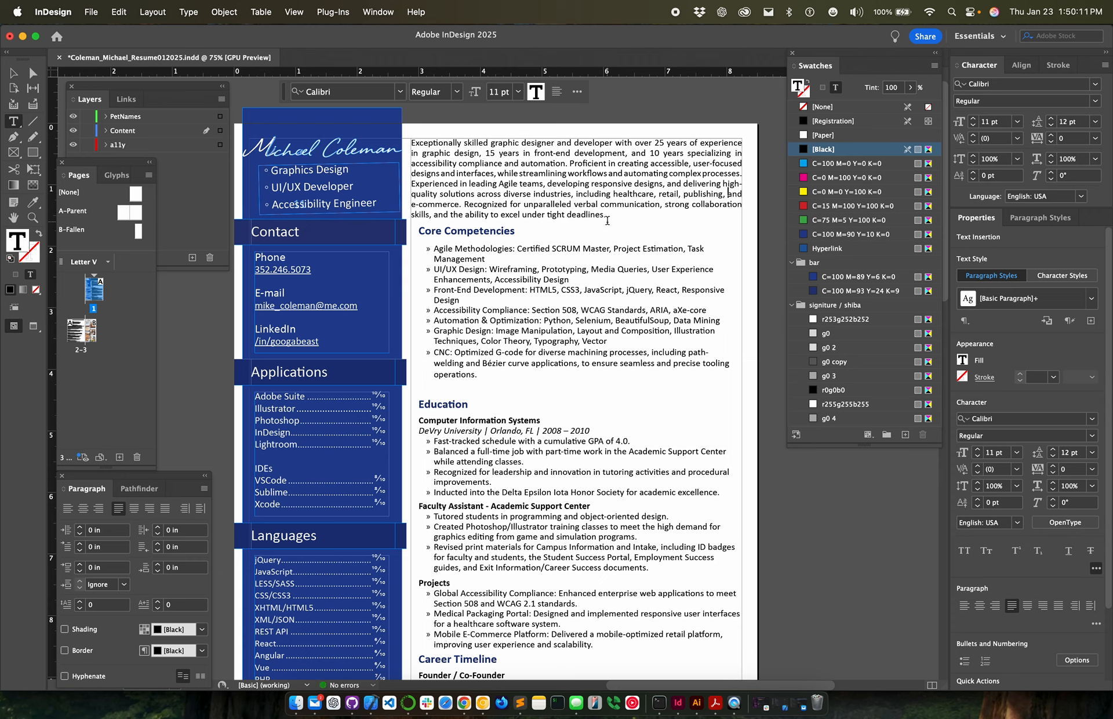
Step: Examine the justified summary paragraph by selecting its text from beginning to end
drag(608, 219, 570, 139)
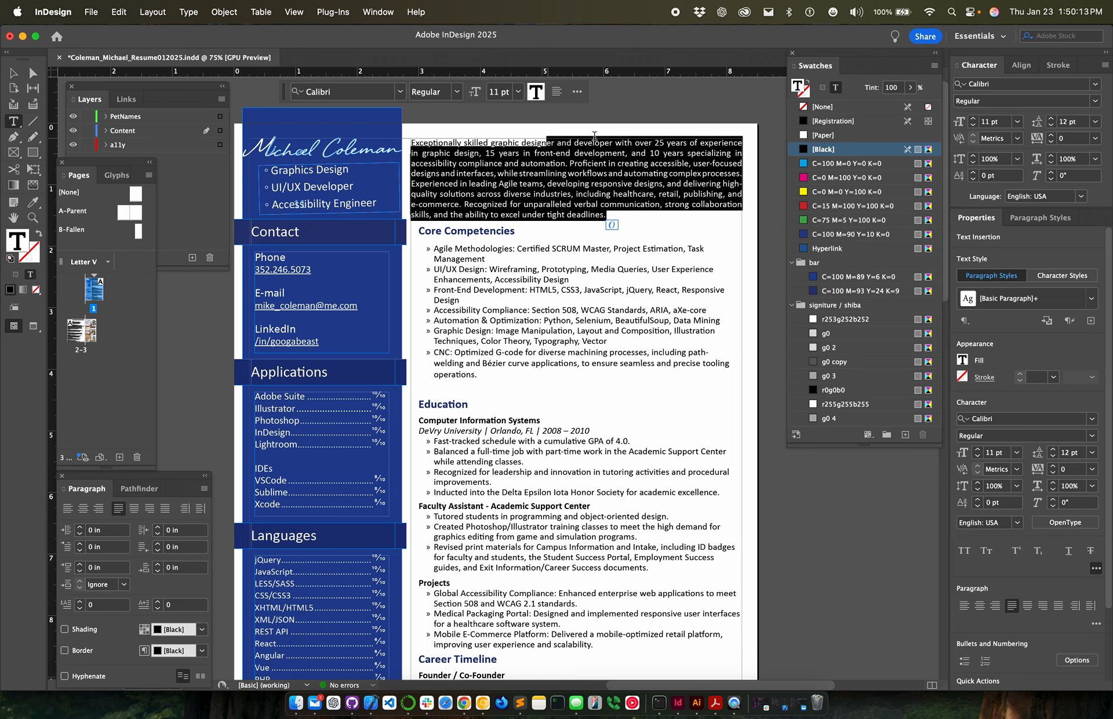
click(689, 152)
drag(688, 152, 721, 204)
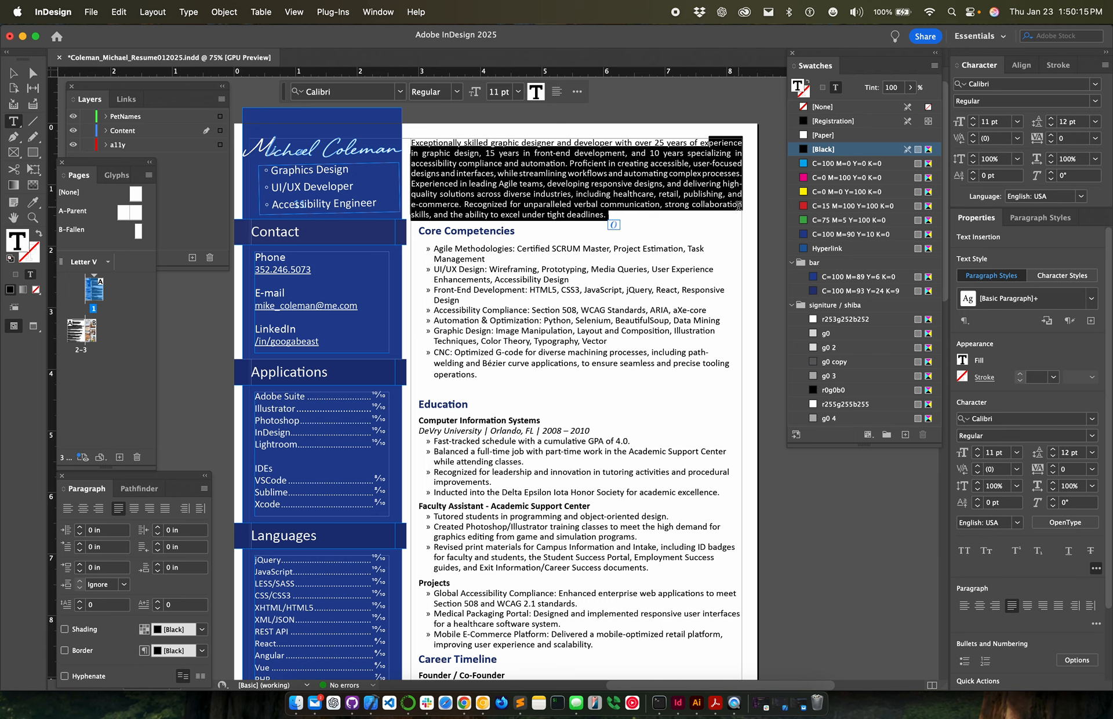
click(699, 195)
Step: Save the resume, export all pages as an Adobe PDF (Print) with the Long-Pages preset, and save the document again
key(super+s)
click(91, 12)
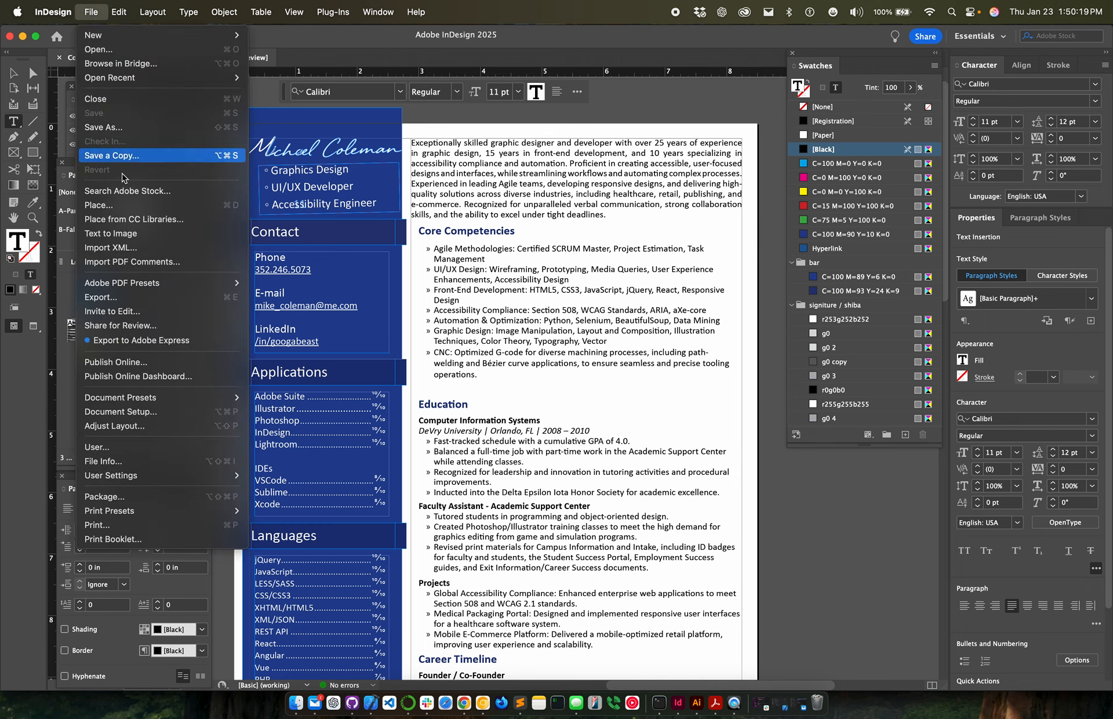
click(146, 296)
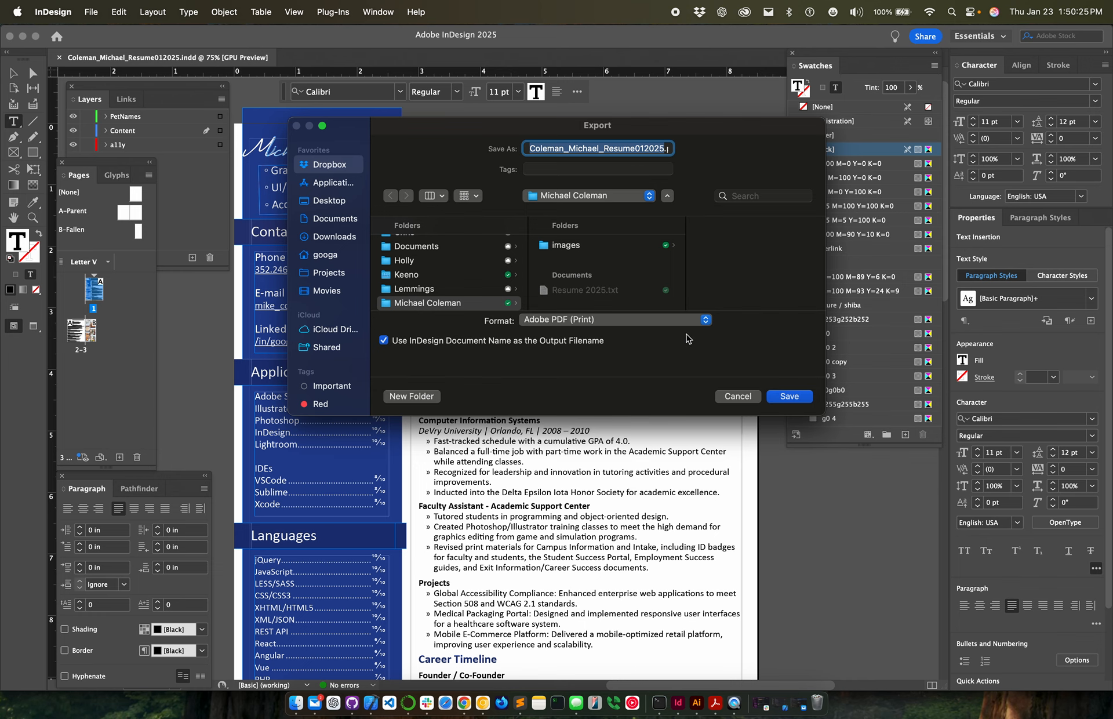
click(790, 397)
click(602, 340)
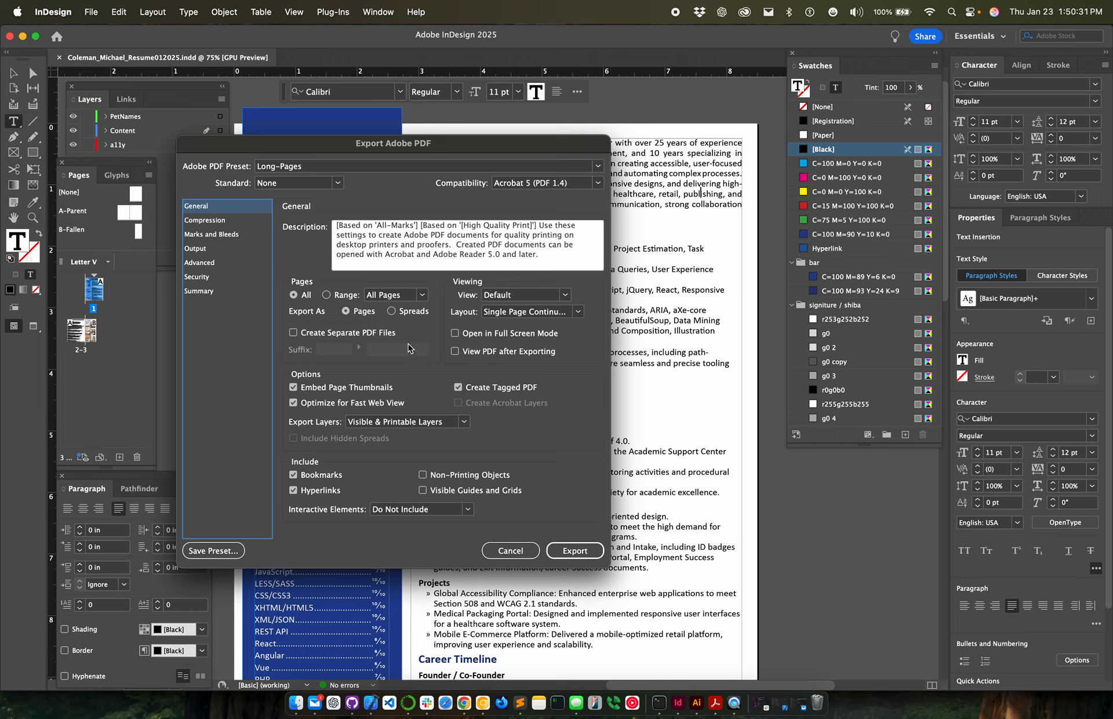
click(549, 556)
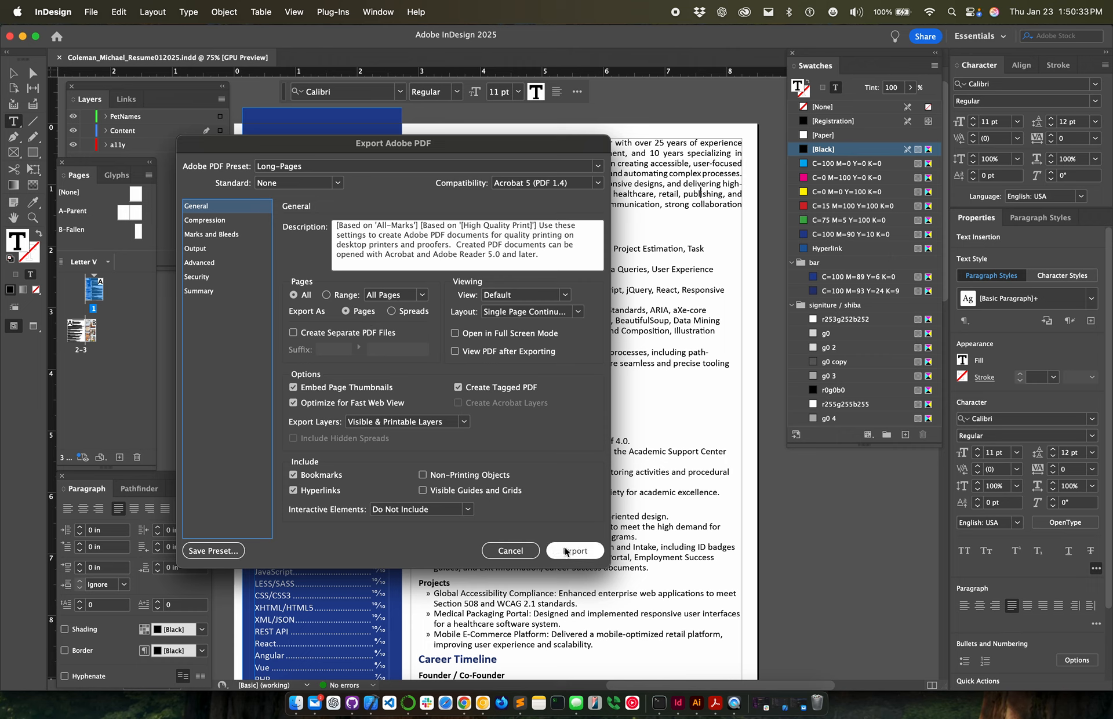
click(584, 554)
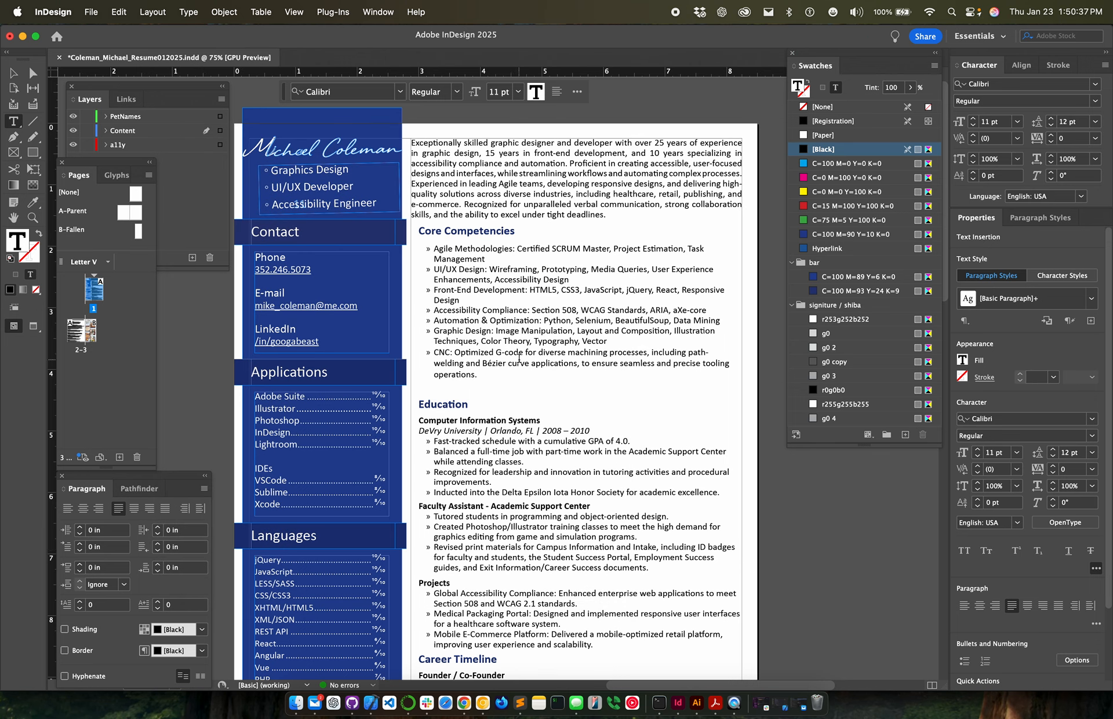
key(super+s)
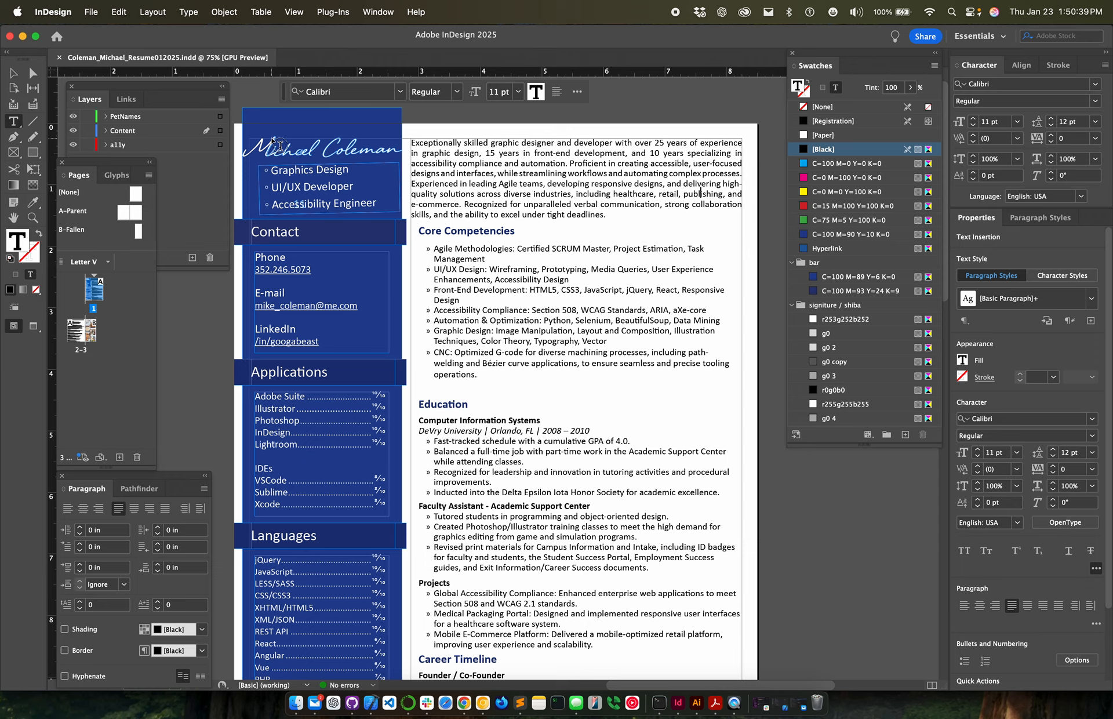
Step: Switch to Chrome and bring up the Dropbox folder that holds the resume files
scroll(536, 405, down, 3)
scroll(536, 404, left, 2)
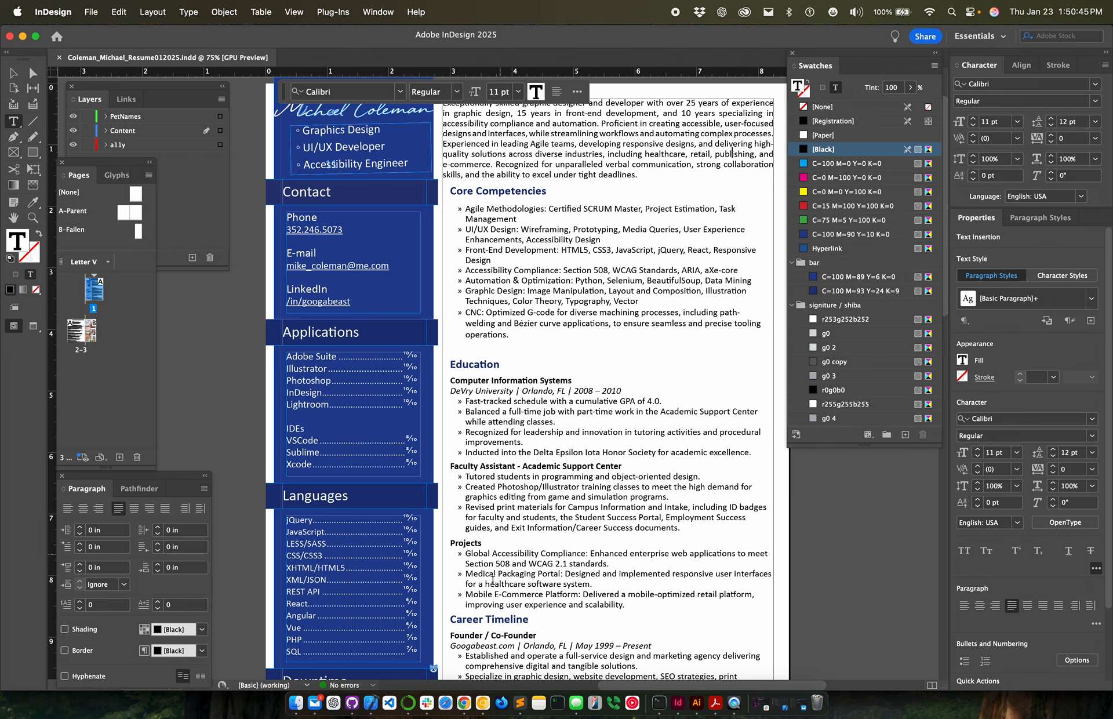
click(467, 706)
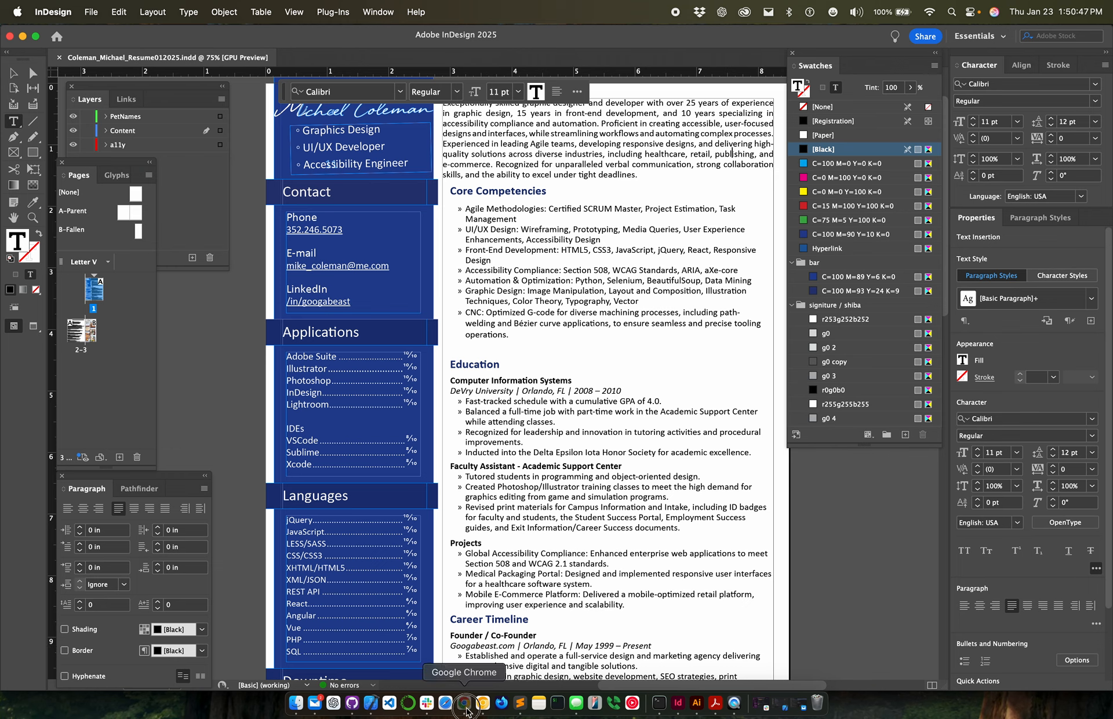
click(660, 38)
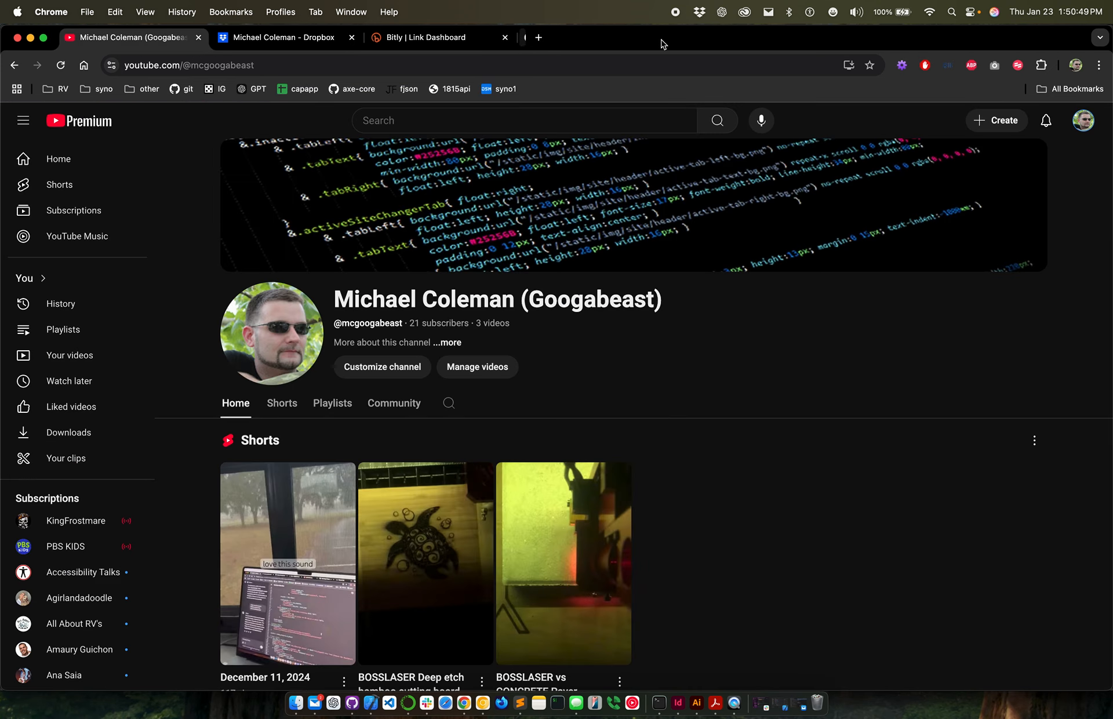
click(286, 39)
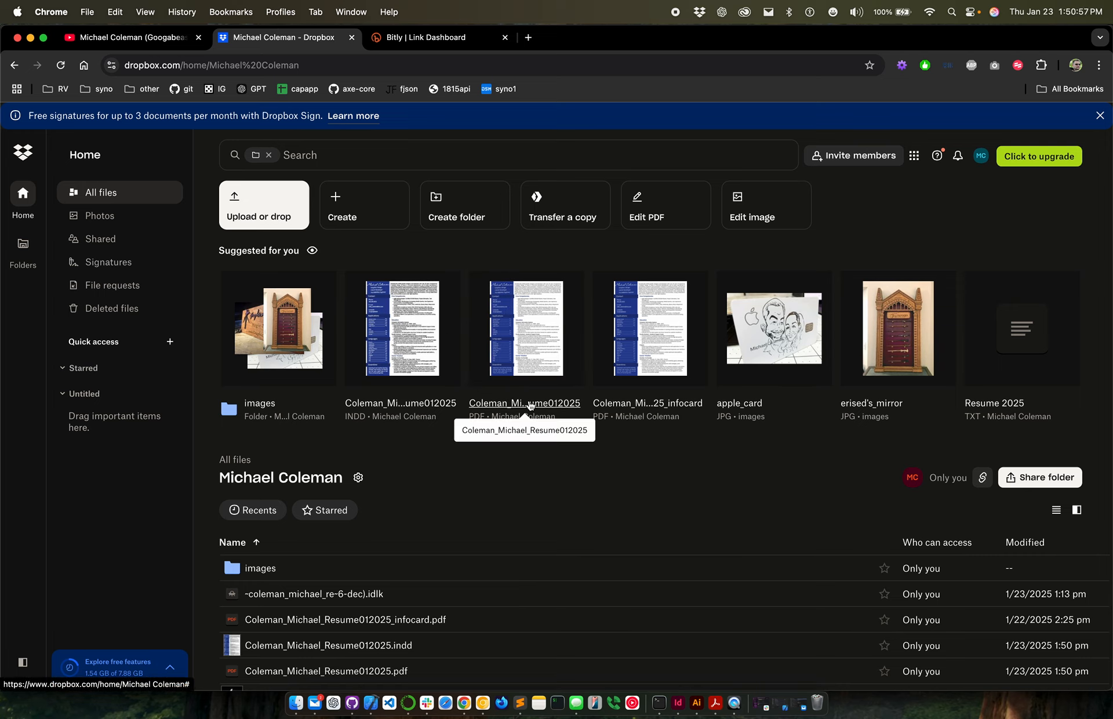
Step: Copy the sharing link of the newly exported resume PDF, not the infocard version, and dismiss the link notice
mouse_move(522, 313)
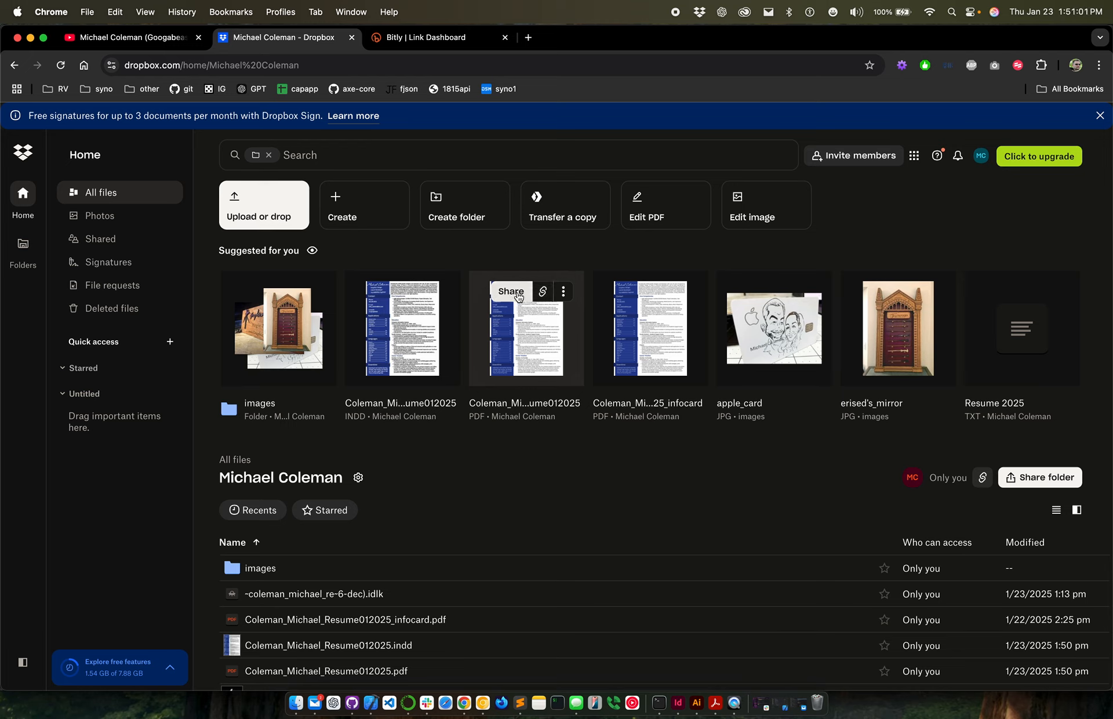
click(543, 296)
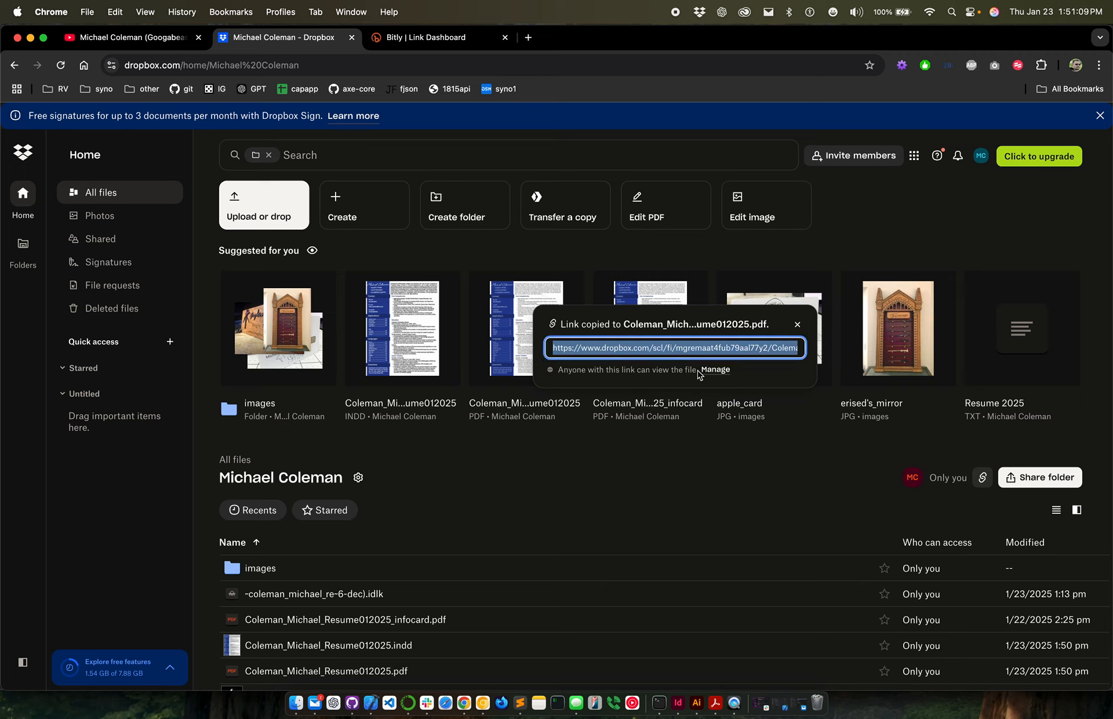
right_click(707, 348)
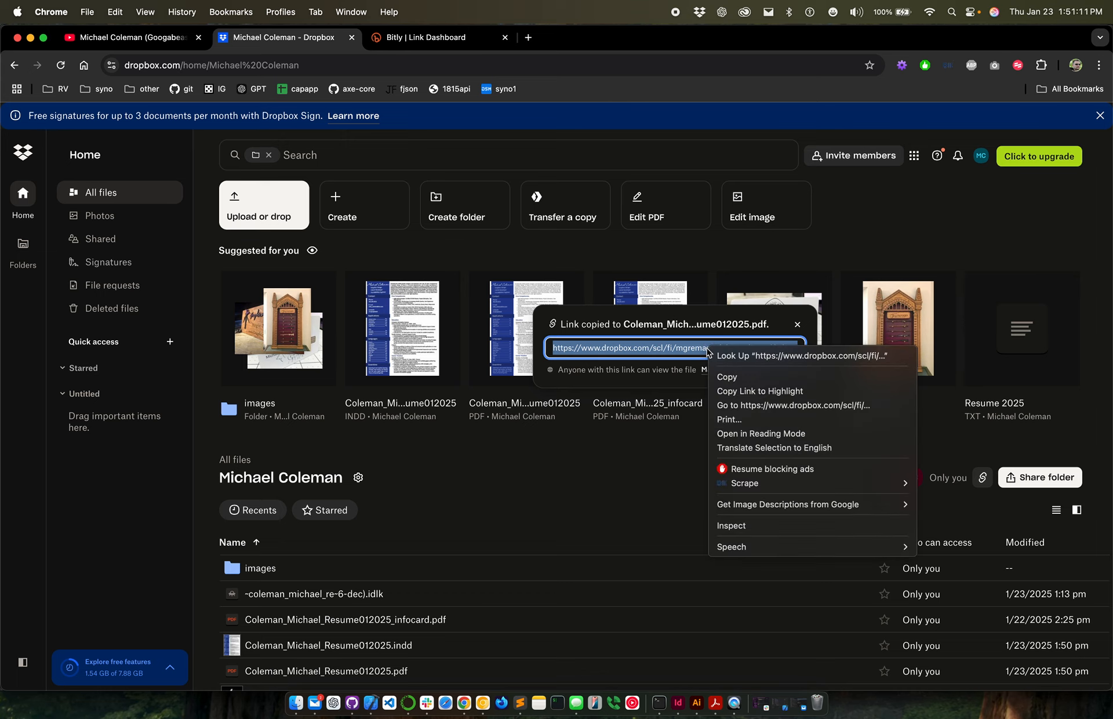
click(733, 373)
click(798, 324)
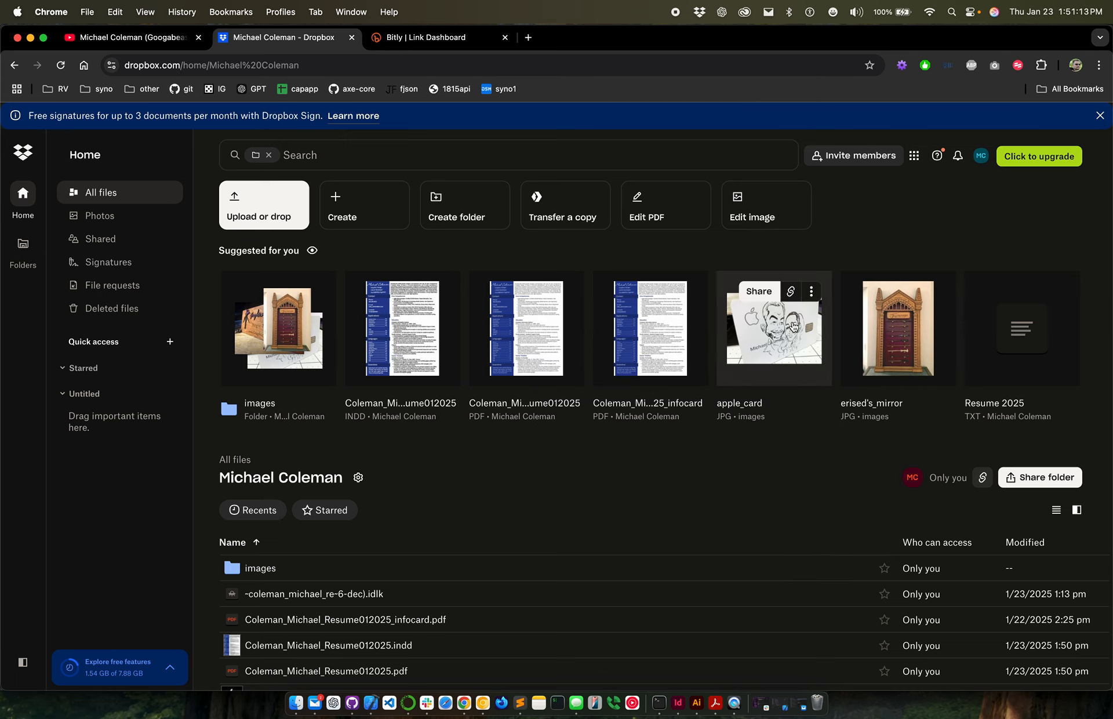
Step: Look over the Bitly dashboard, including the account details and the options for making links and QR codes
click(433, 38)
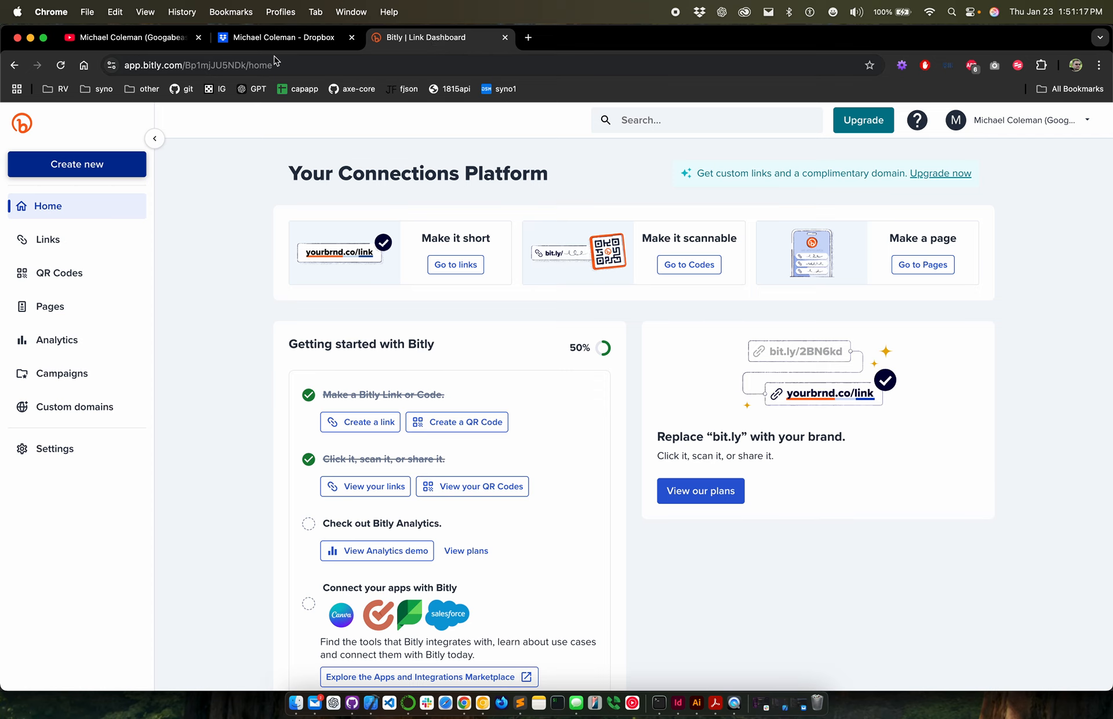
click(1028, 120)
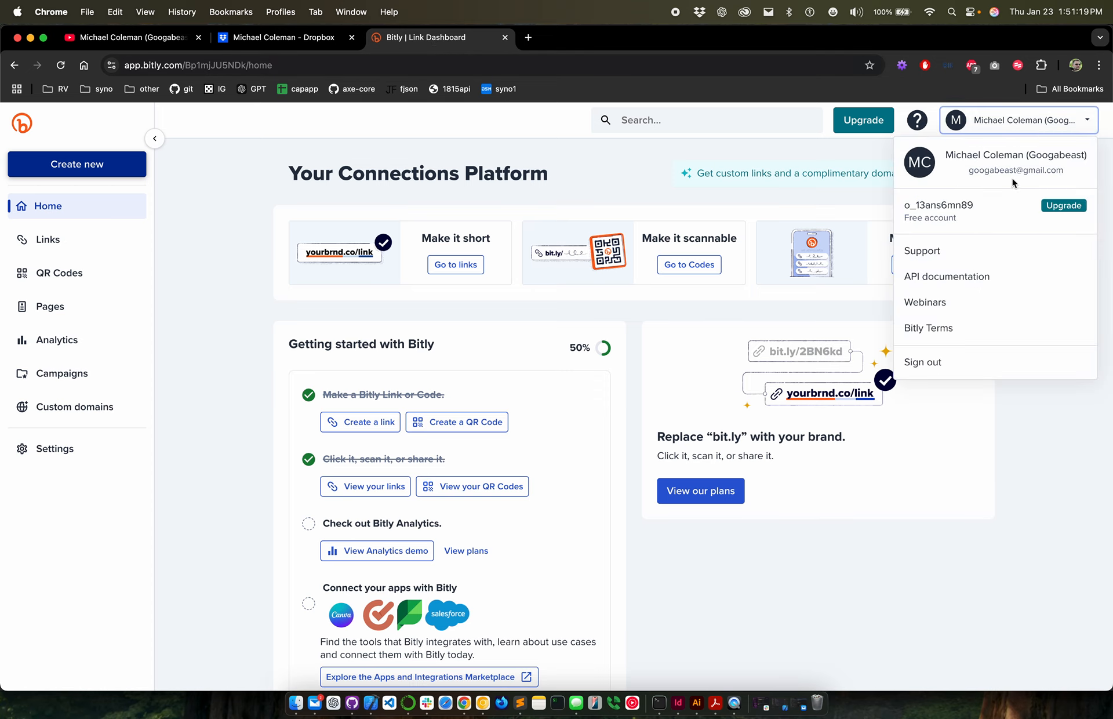
click(200, 224)
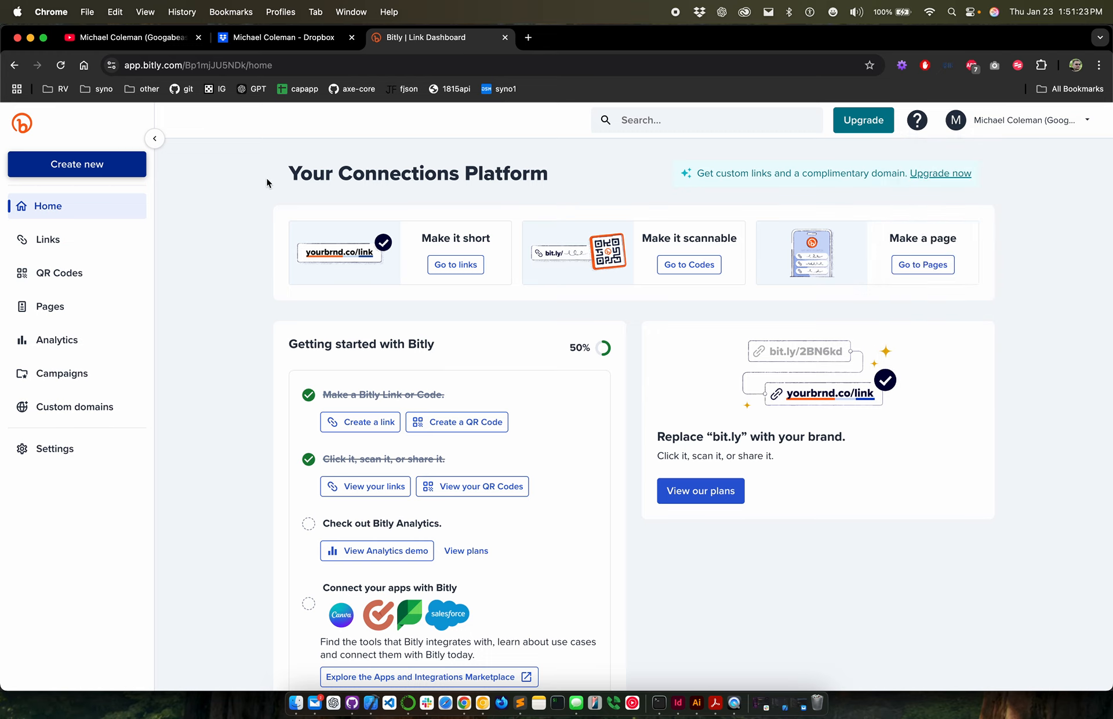
click(1024, 123)
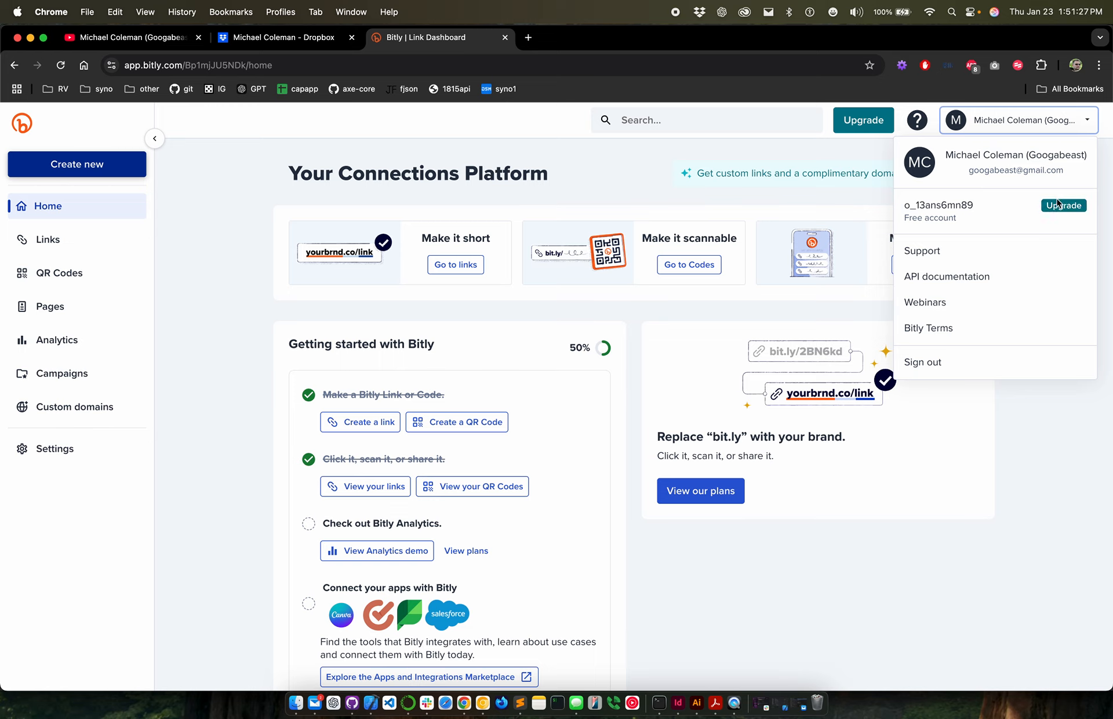
click(238, 371)
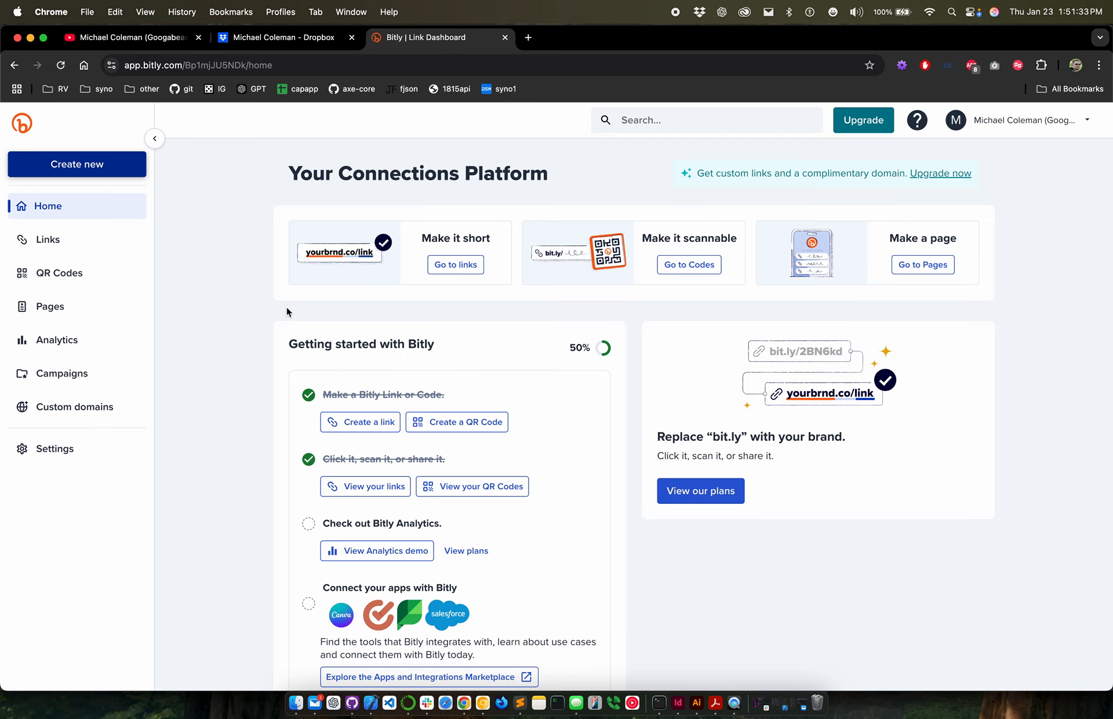
scroll(429, 368, down, 2)
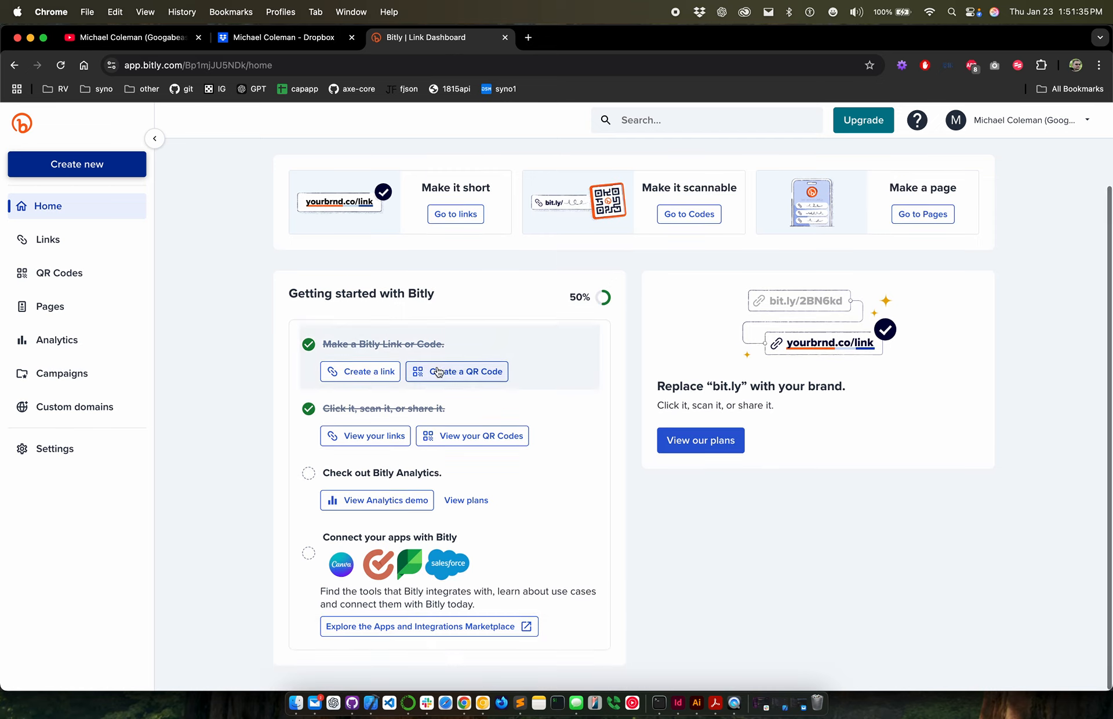
Step: Open the details of the resume's Bitly link created Jan 22, 2025, and bring up its edit form
click(56, 247)
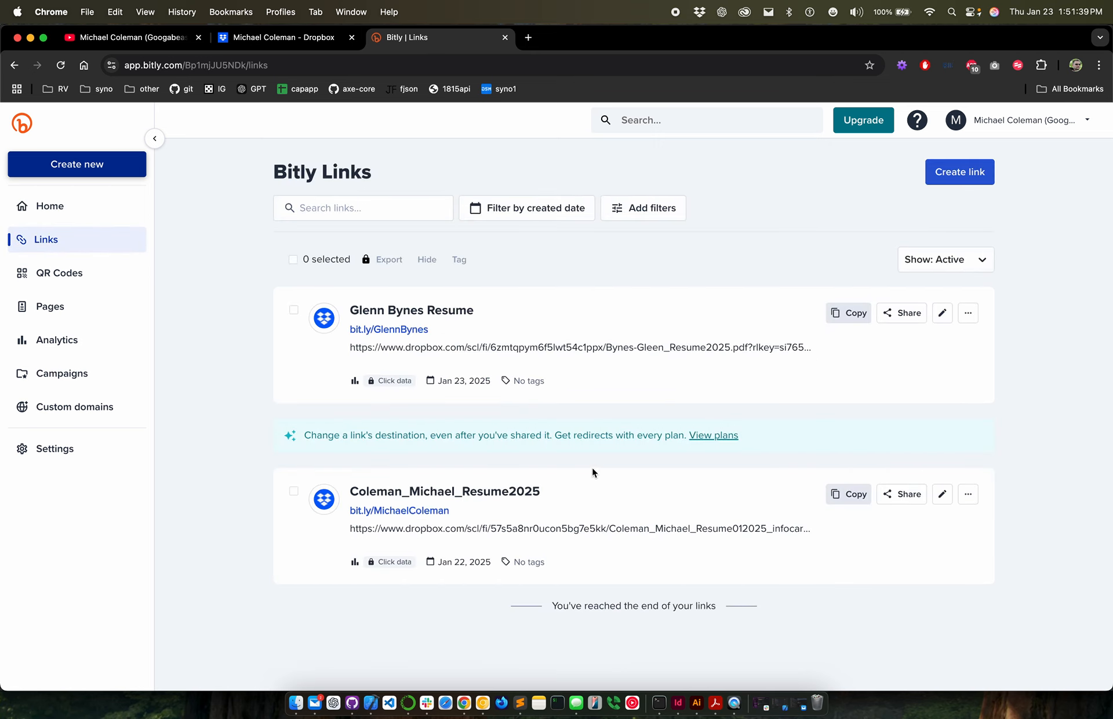
click(966, 495)
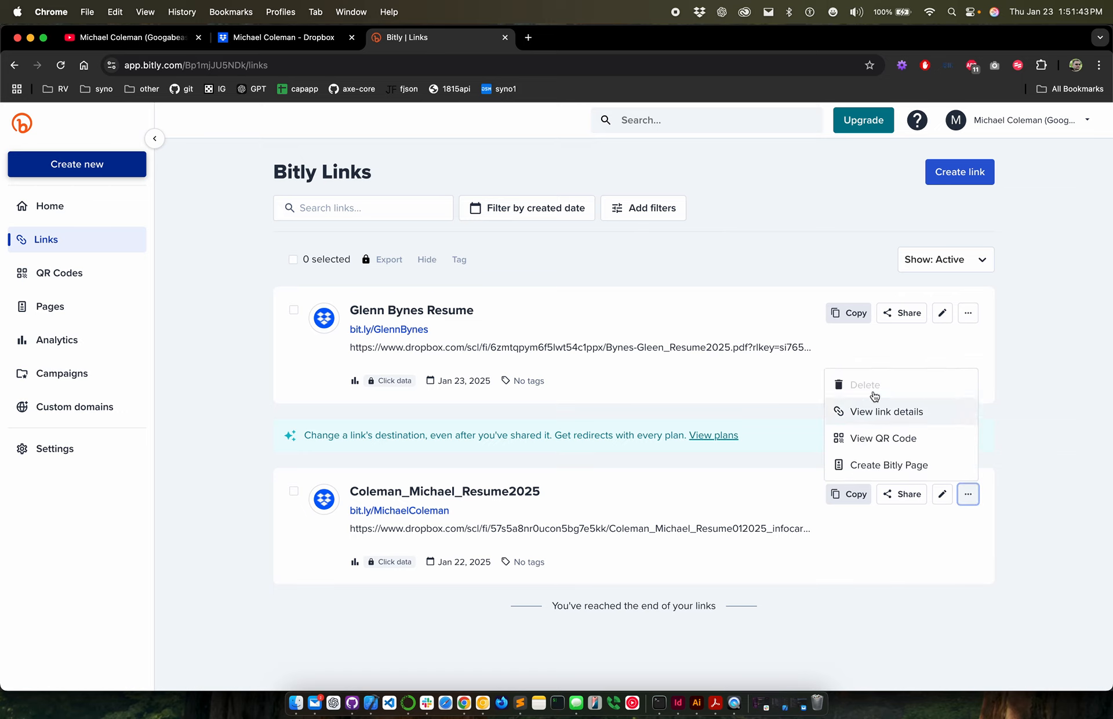
click(889, 411)
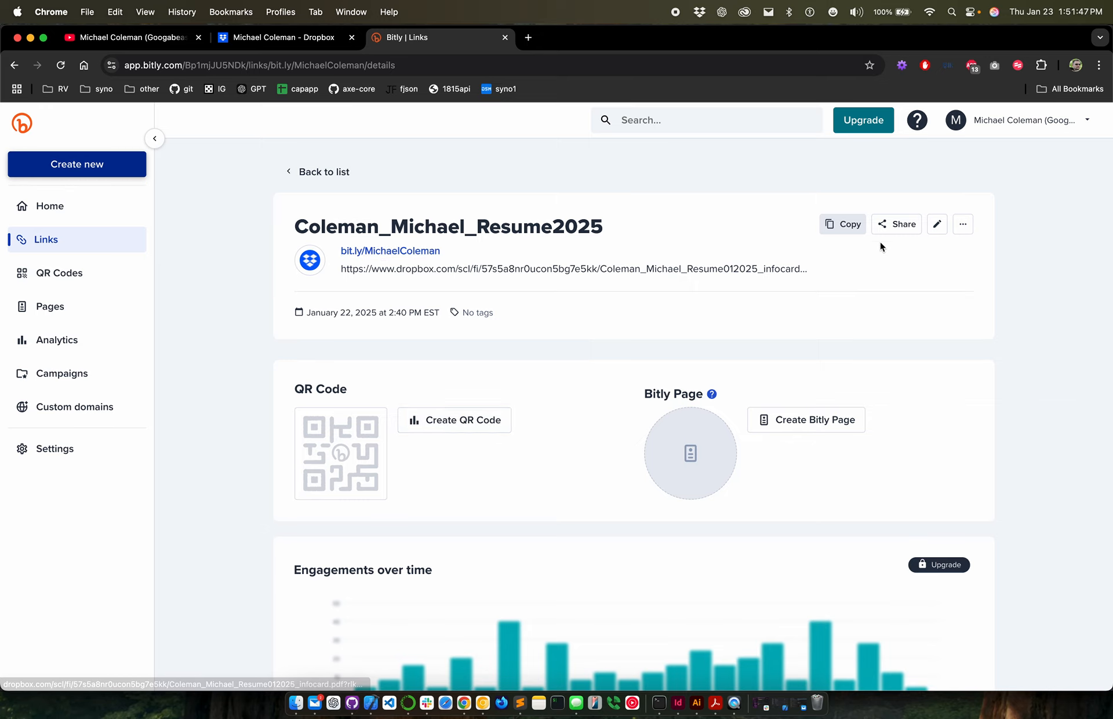
click(962, 232)
click(937, 226)
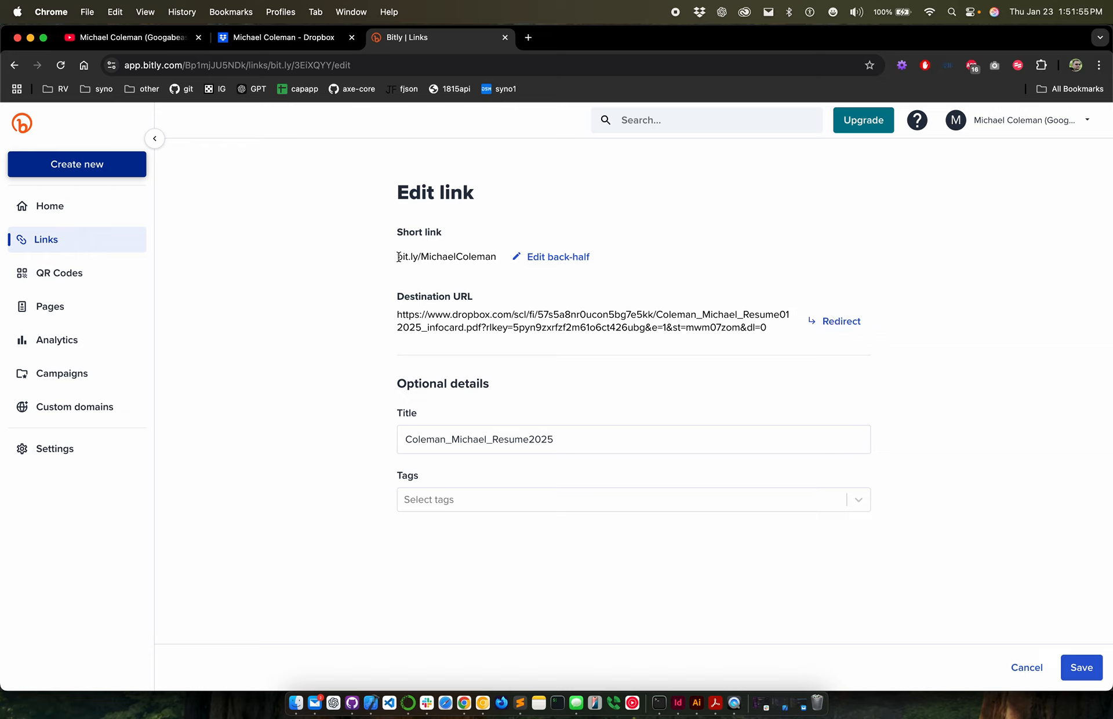
Step: Copy the resume's short link from the edit form and load it in a new browser tab
drag(398, 256, 495, 256)
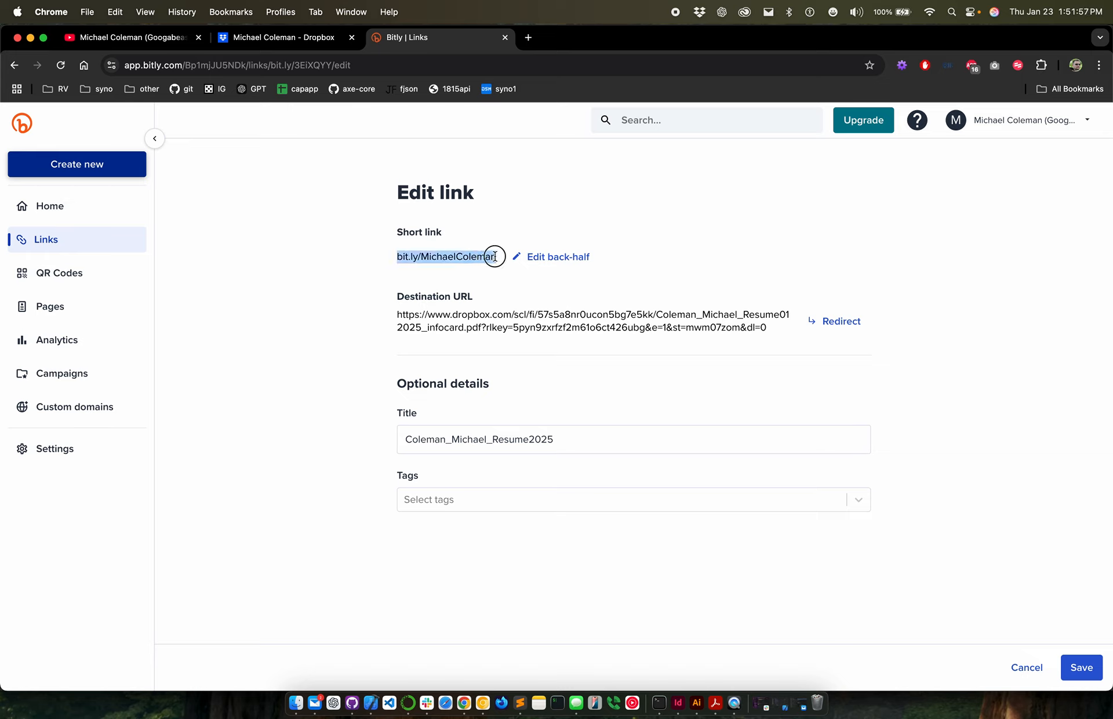
click(494, 256)
double_click(443, 258)
click(444, 259)
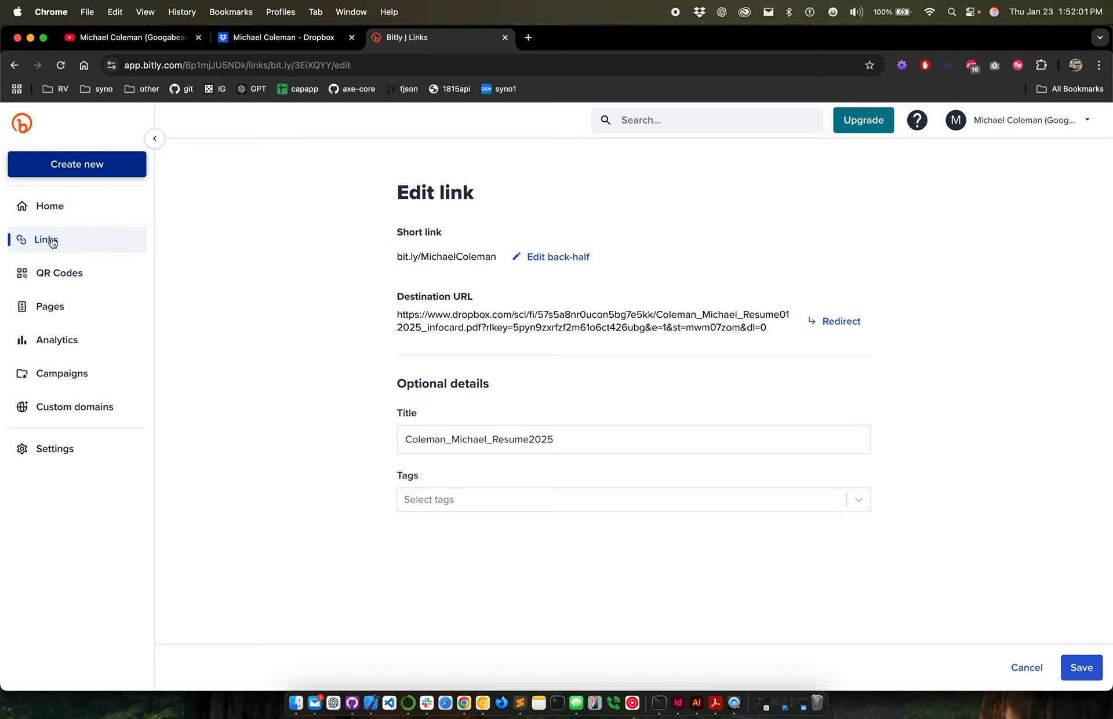
double_click(402, 261)
triple_click(430, 257)
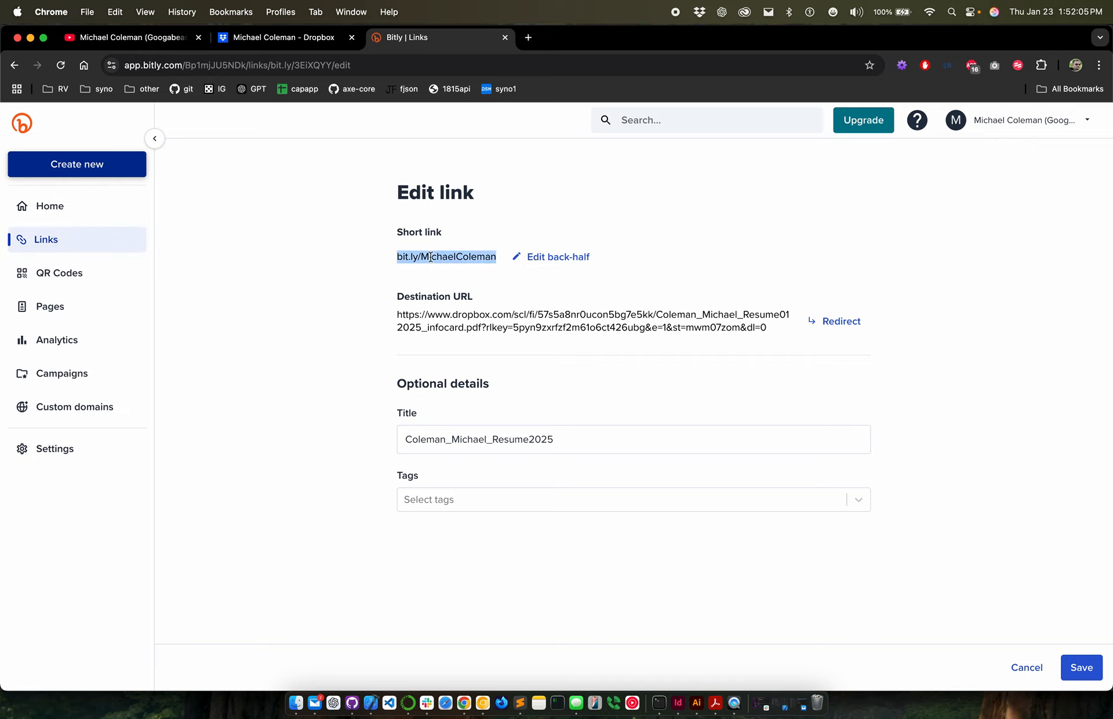
key(super+t)
key(super+v)
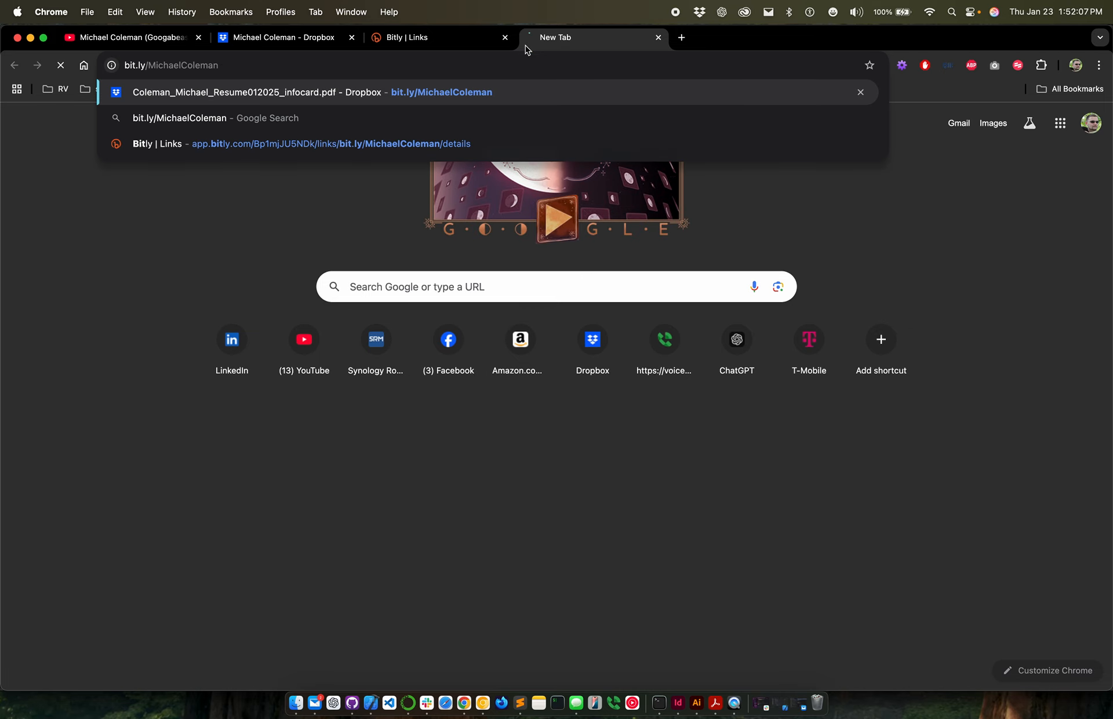
key(Return)
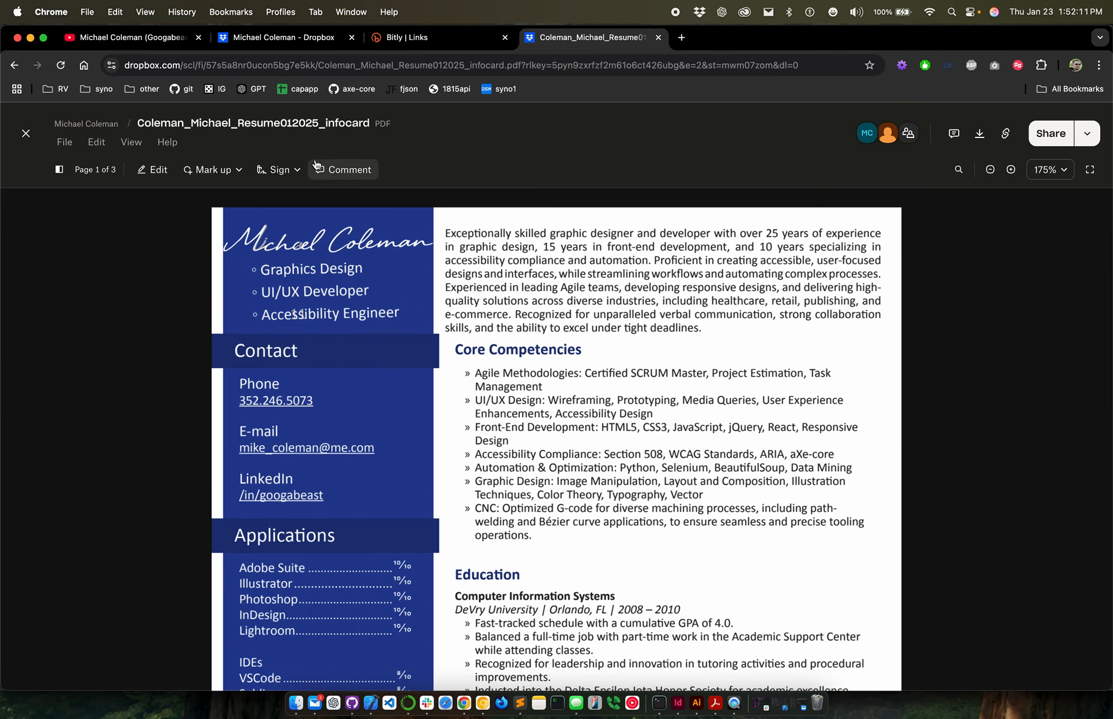
Step: Examine the infocard resume PDF that the short link leads to, checking its file name and pages
click(347, 125)
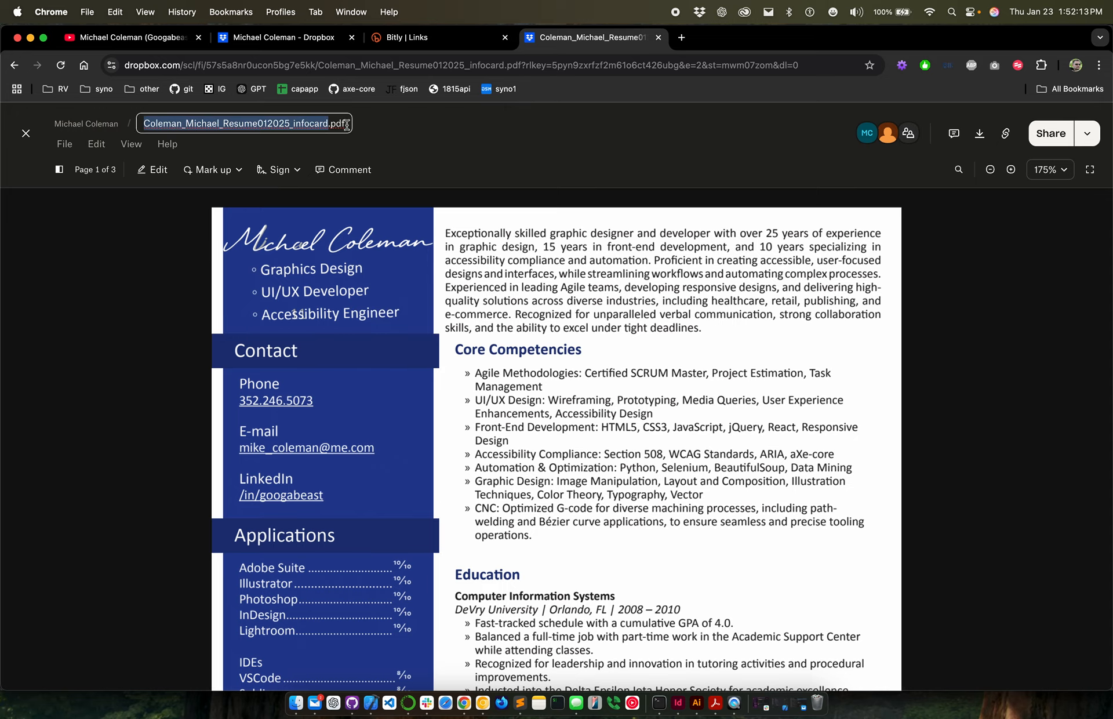
click(410, 126)
scroll(406, 214, down, 20)
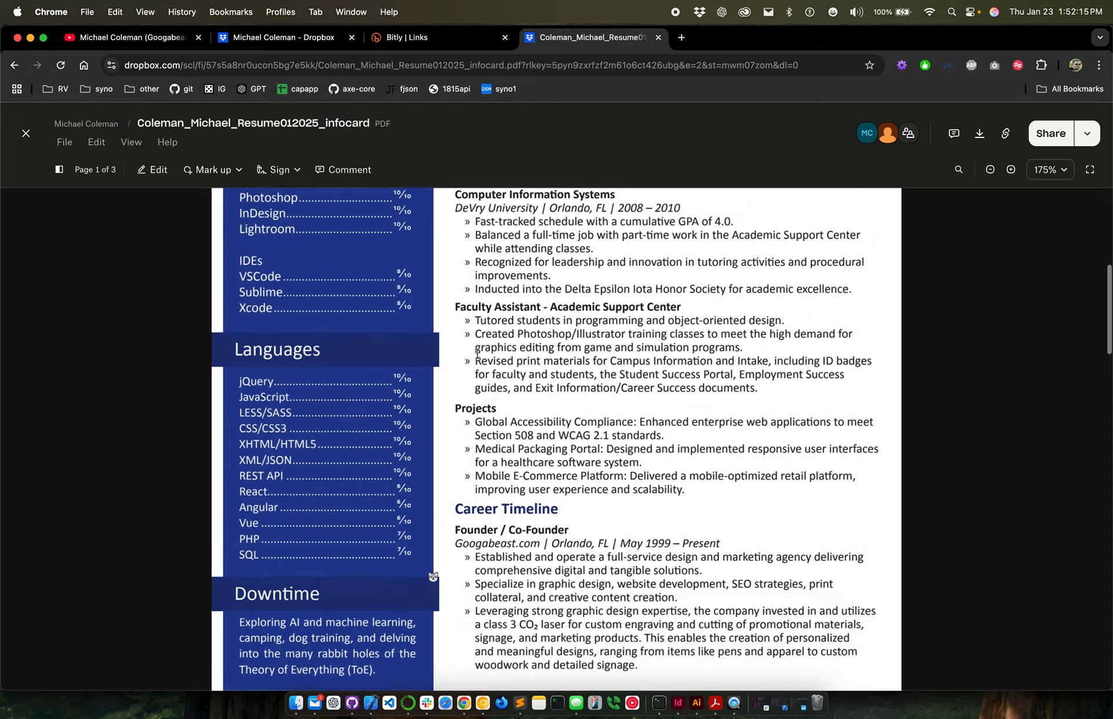
scroll(491, 390, down, 8)
scroll(577, 499, up, 20)
scroll(577, 500, up, 15)
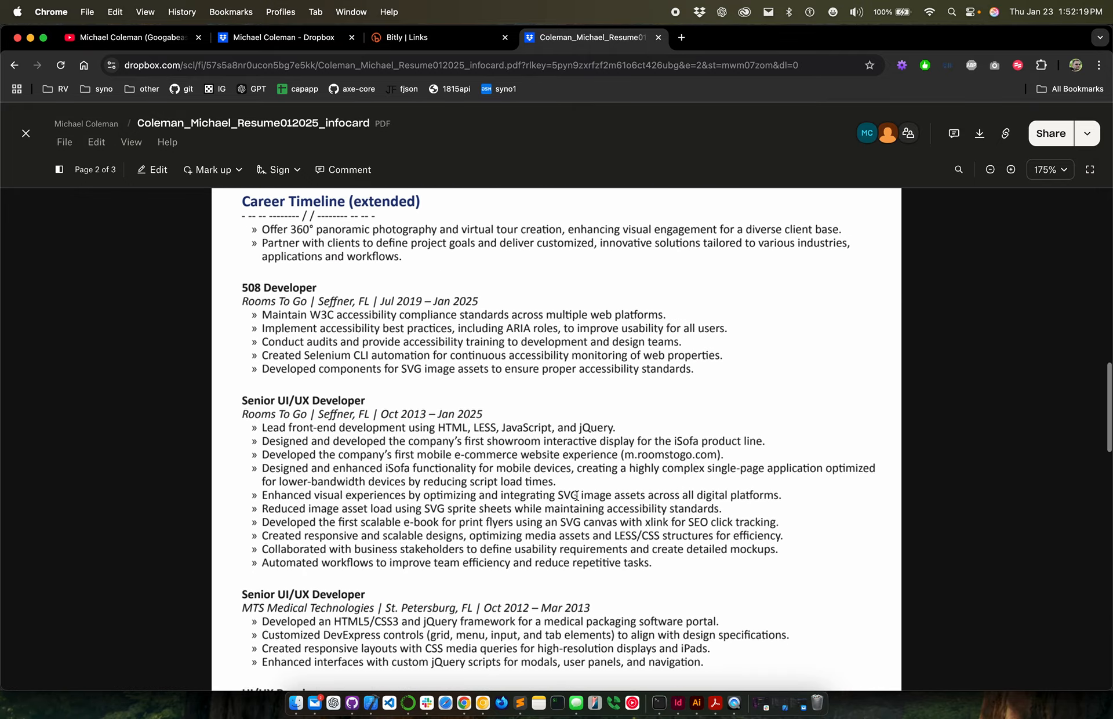
scroll(577, 500, up, 10)
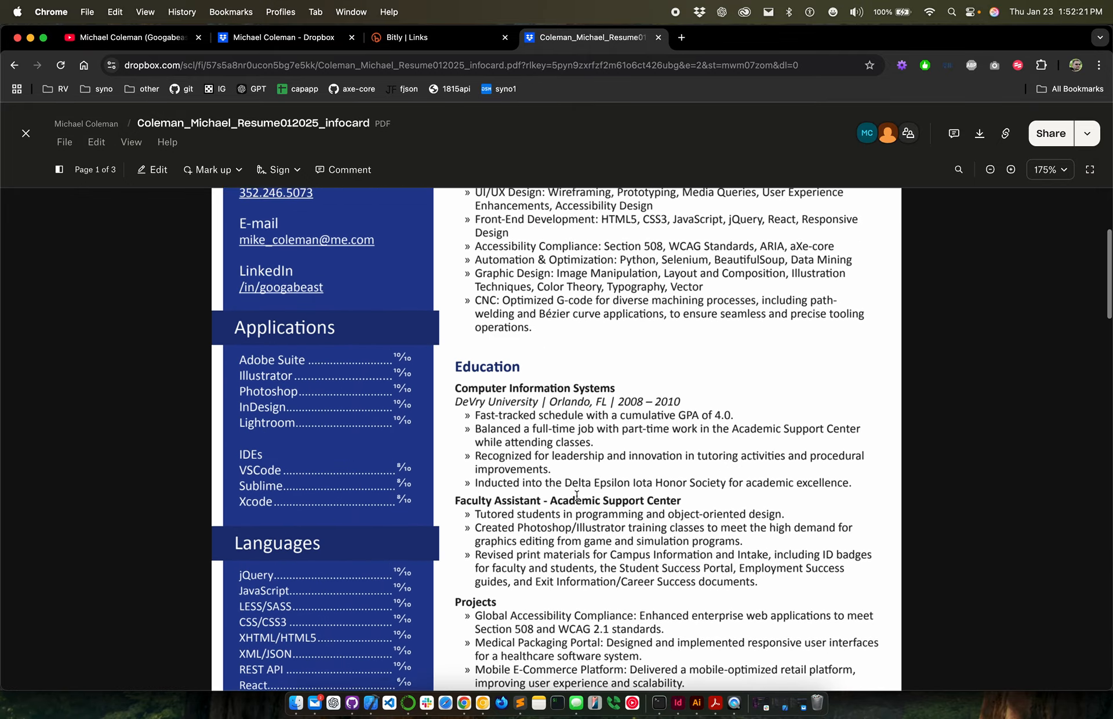
Step: Compare the resume PDF's full Dropbox address with the short link and destination URL in the Bitly edit form
scroll(559, 392, down, 6)
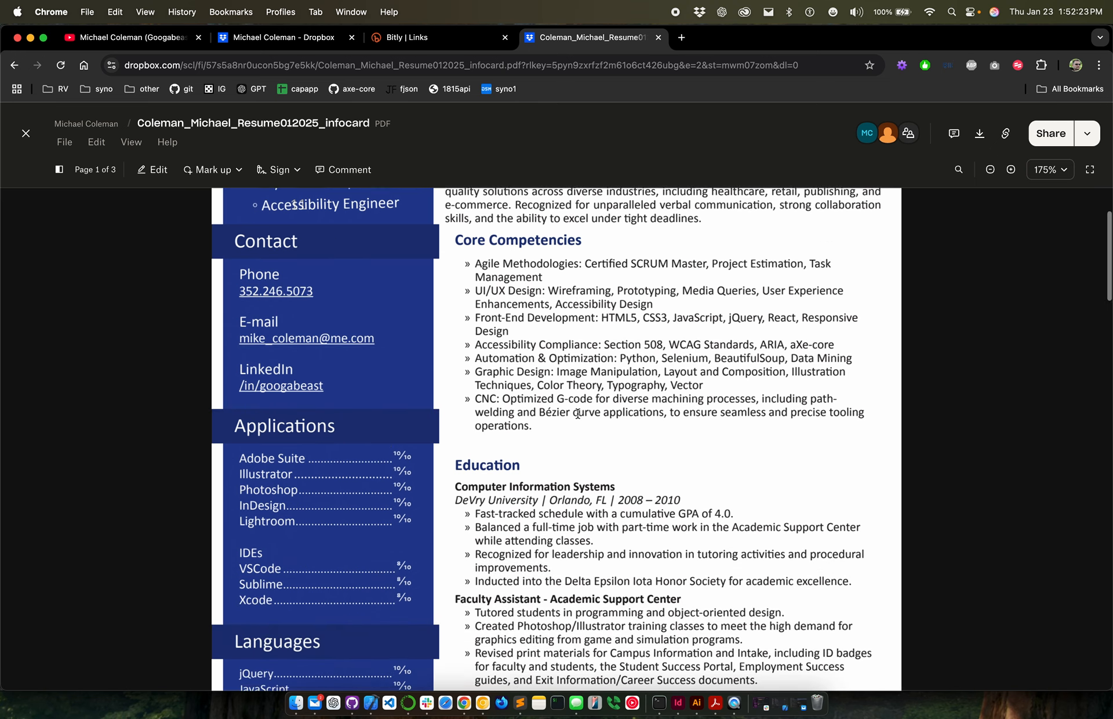
scroll(415, 542, down, 5)
scroll(415, 542, up, 12)
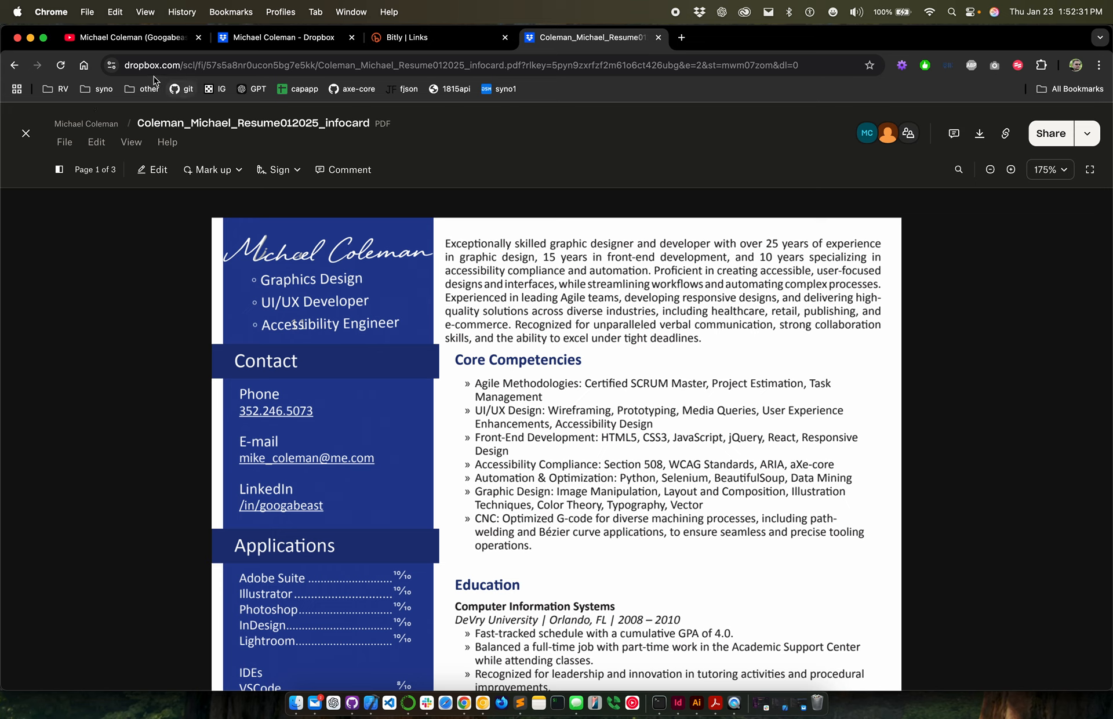
click(467, 69)
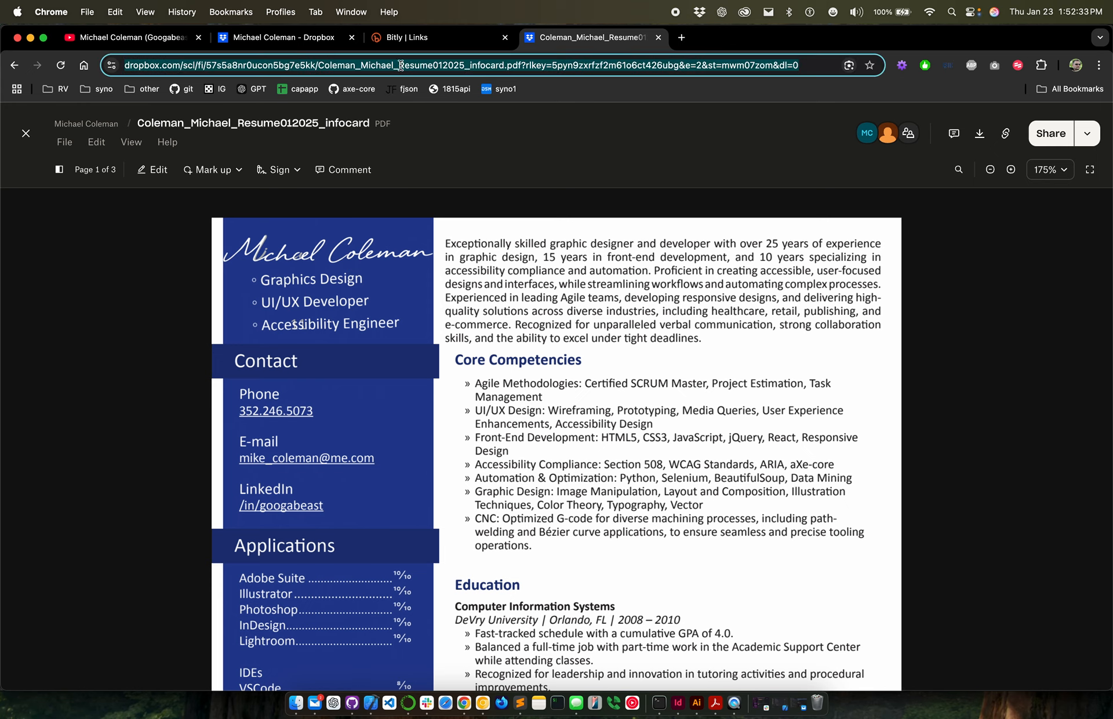
click(449, 39)
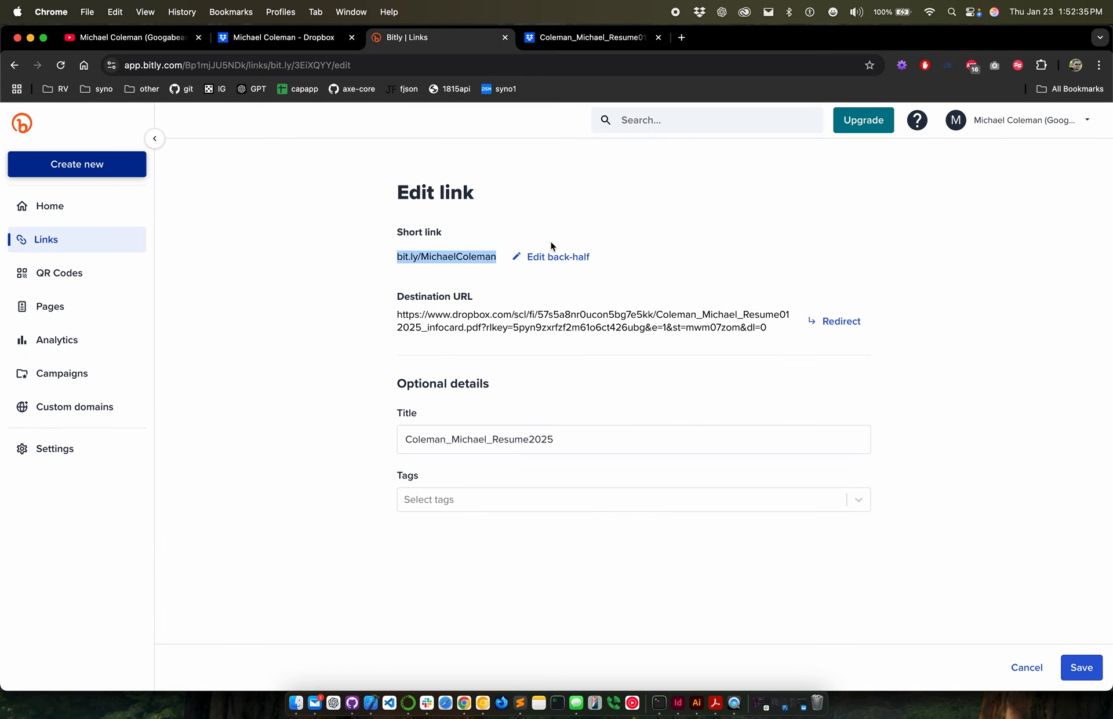
click(444, 250)
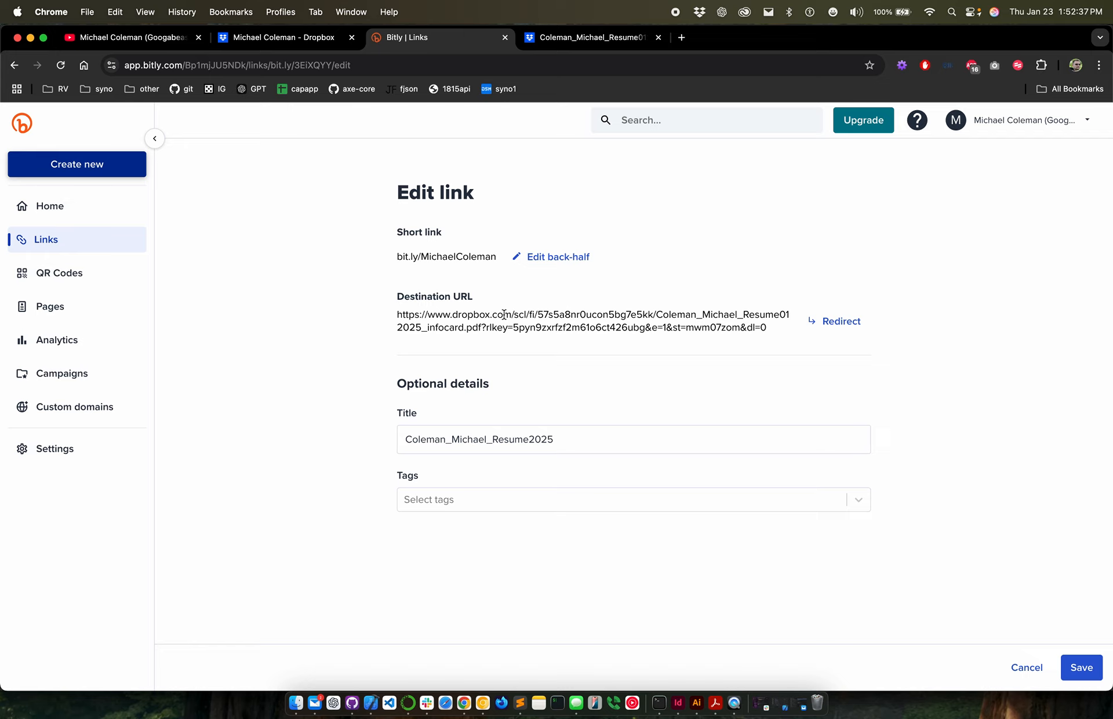
triple_click(453, 256)
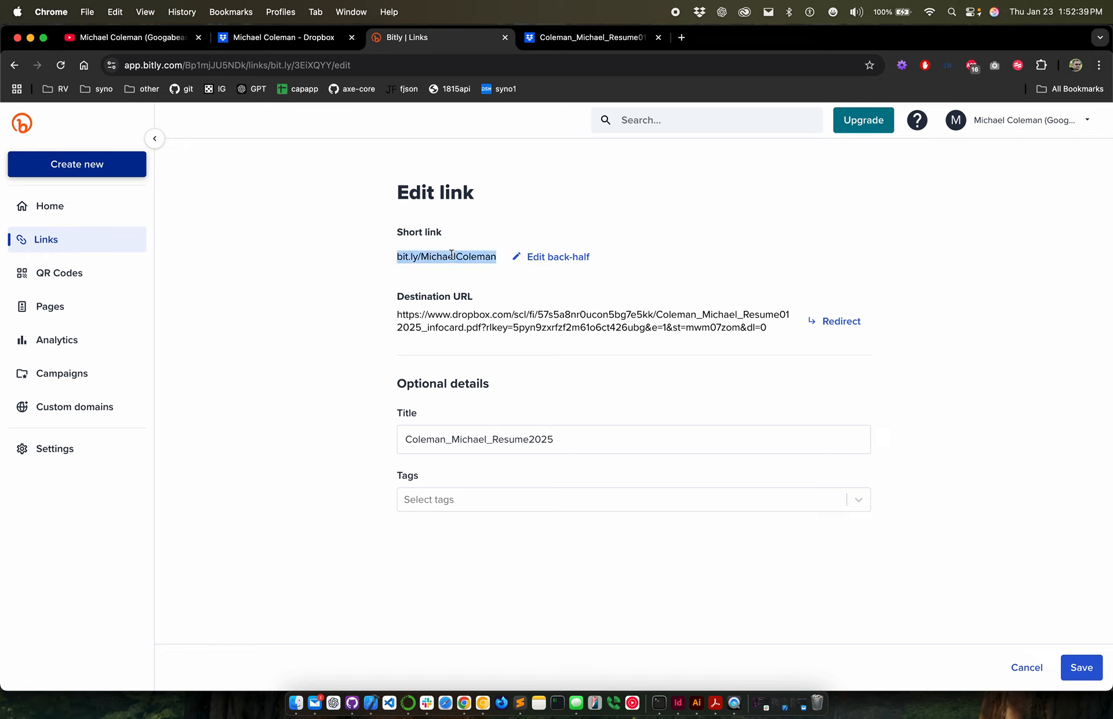
click(452, 255)
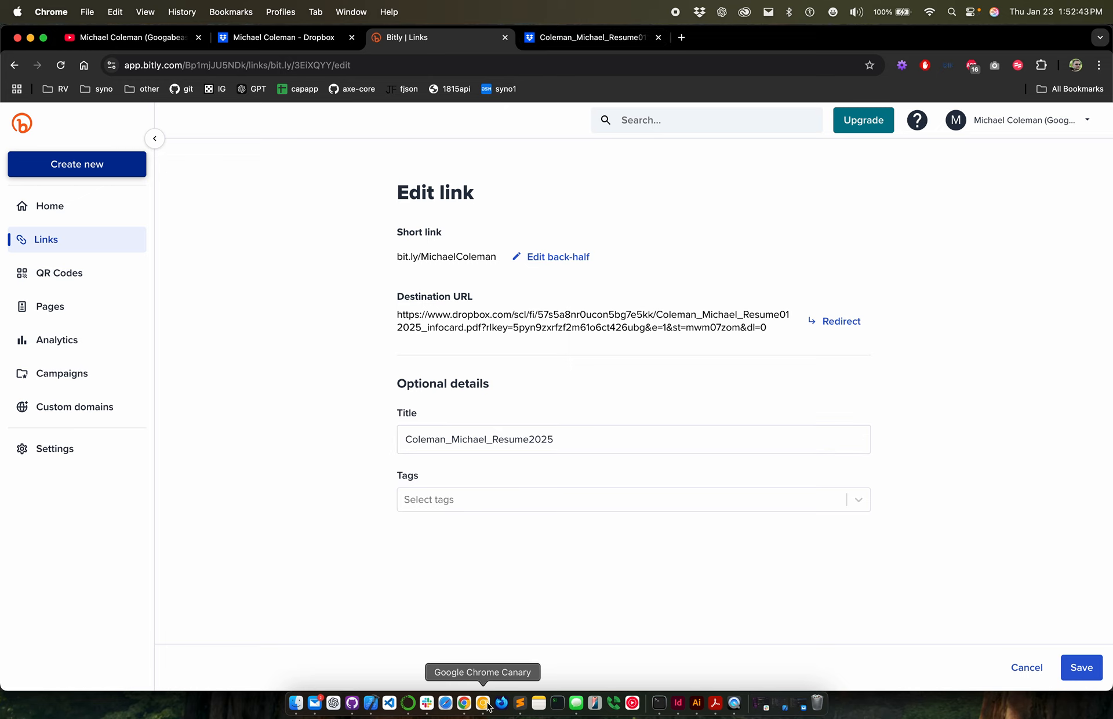
Step: Load linkedin.com in a new browser tab, go to the own profile and follow its "Download my resume" link
click(682, 38)
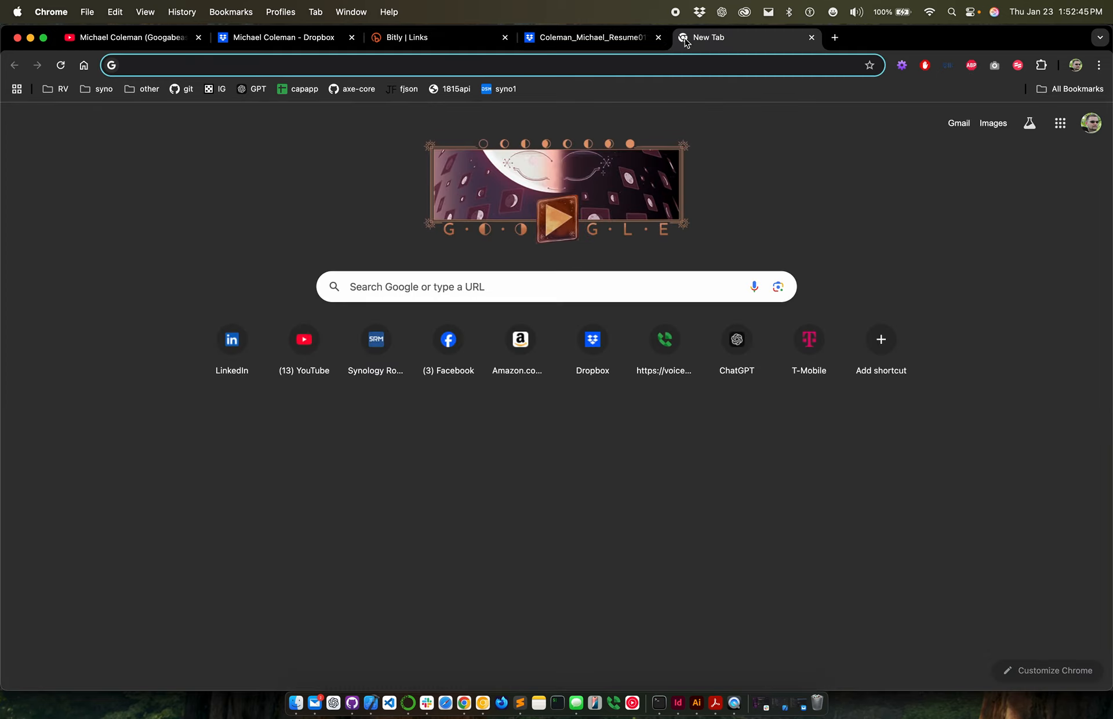
text(linkedin.com)
key(Return)
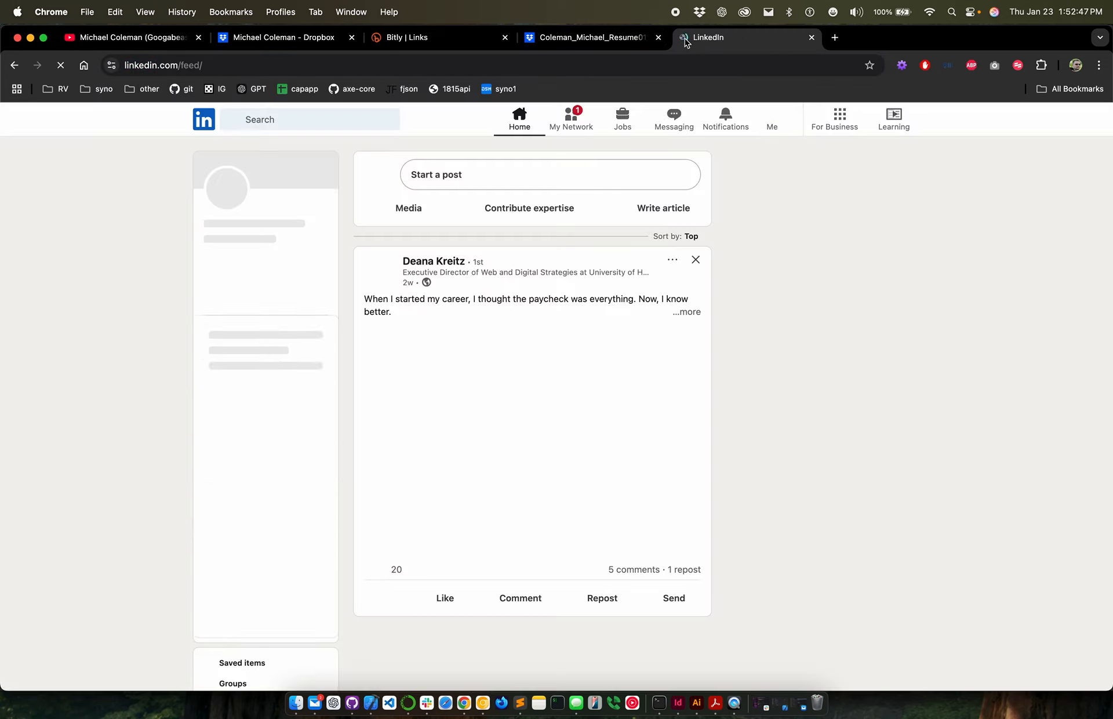
click(230, 196)
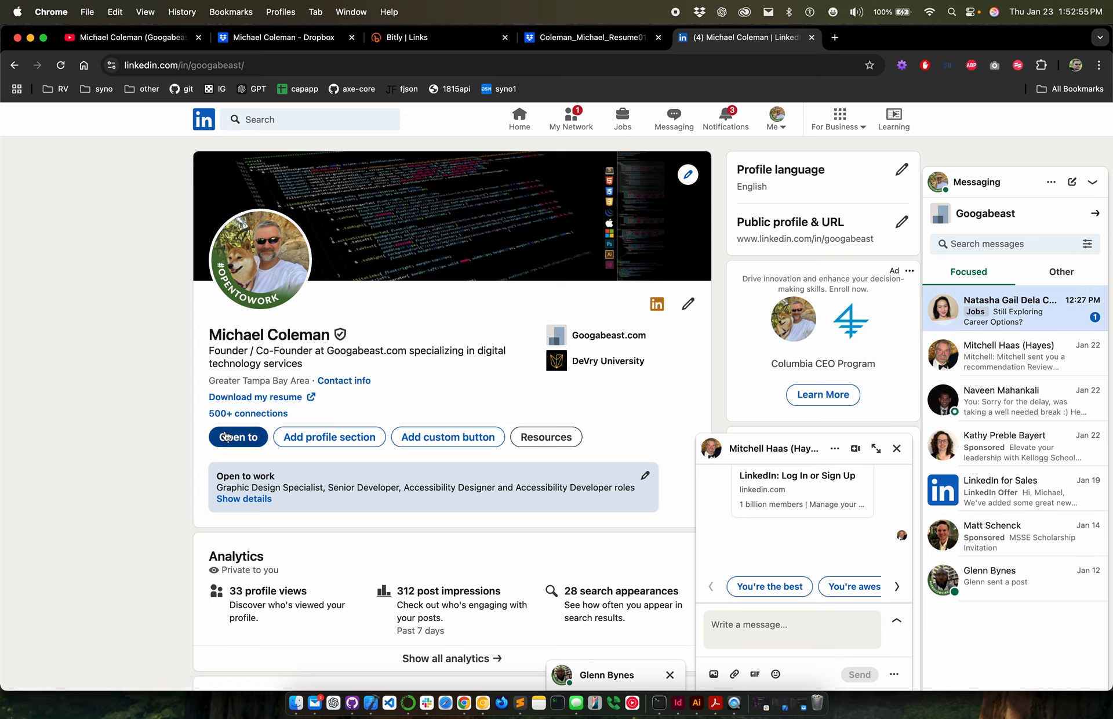
click(244, 401)
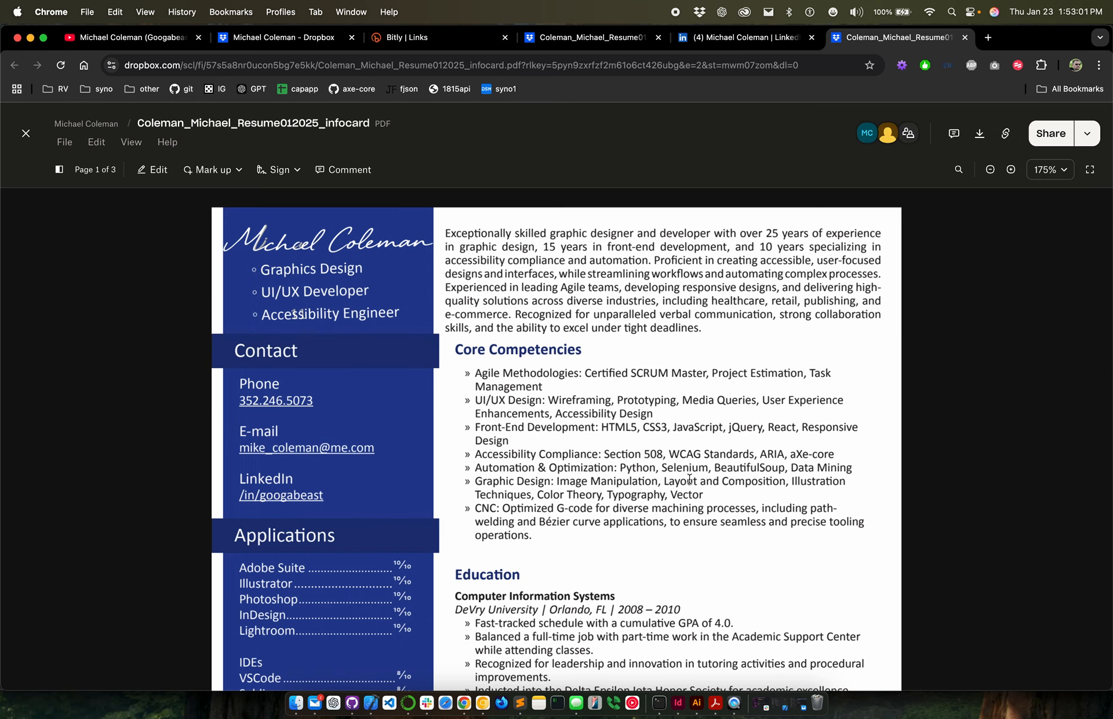
Step: Look through all pages of the resume PDF reached from the LinkedIn profile
scroll(690, 479, down, 20)
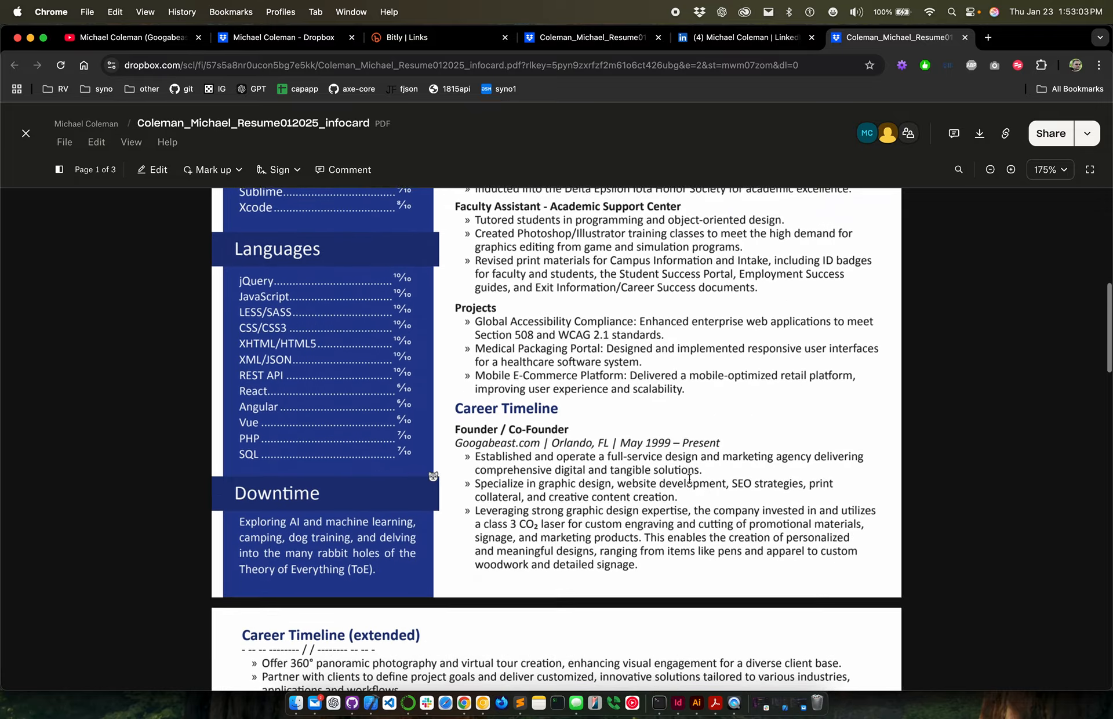
scroll(690, 483, down, 5)
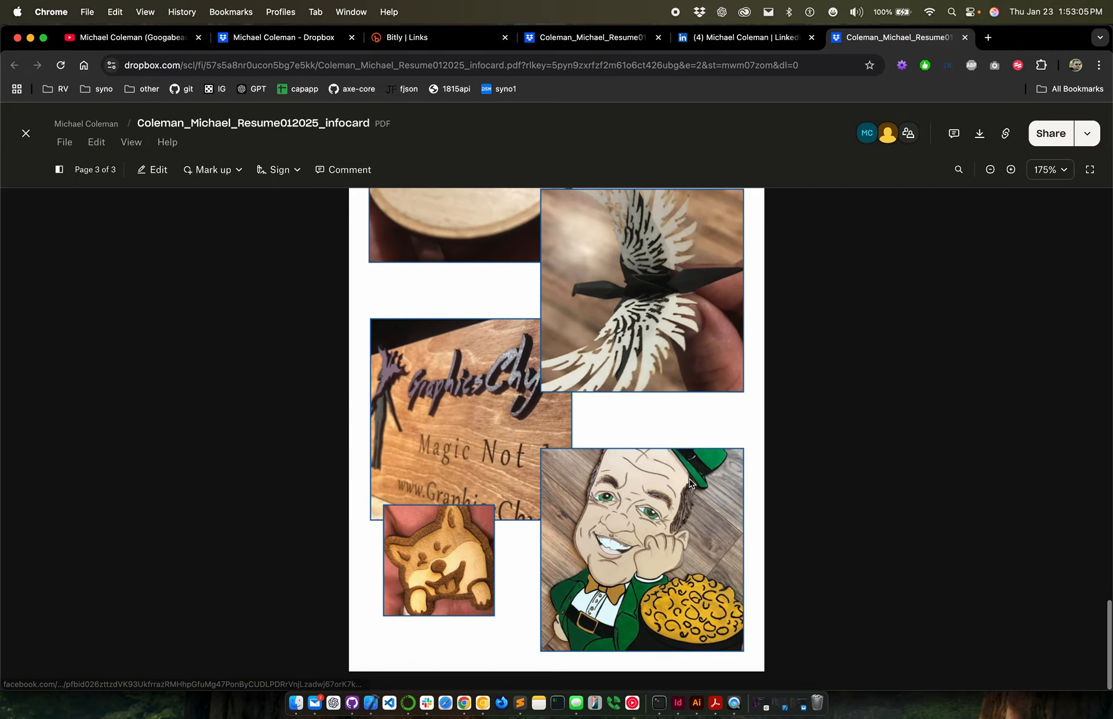
scroll(690, 482, up, 20)
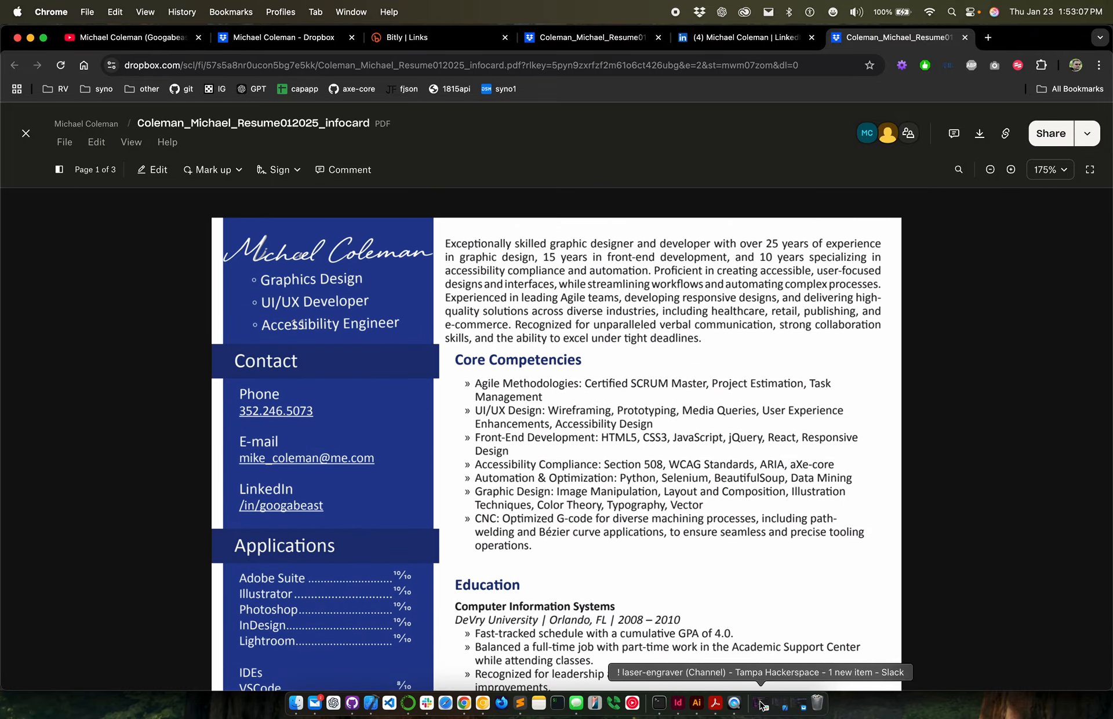
Step: Switch to InDesign and export the resume as Adobe PDF (Print) with the Long-Pages preset, replacing the existing infocard PDF
click(679, 704)
key(super+e)
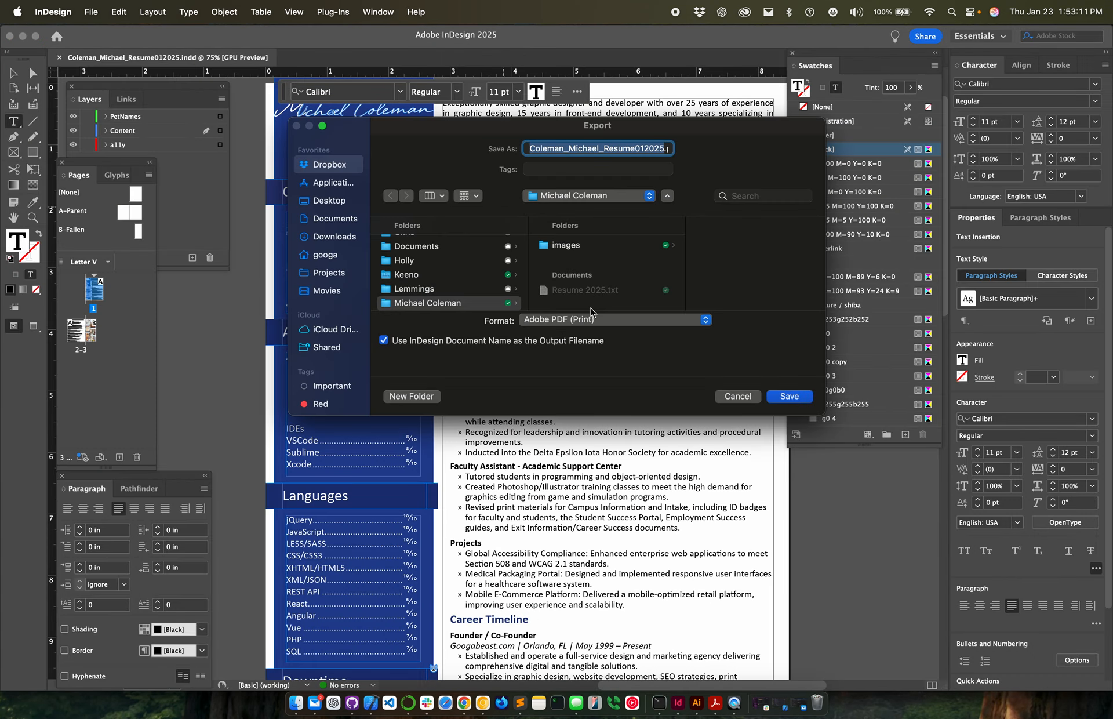
scroll(620, 291, down, 3)
scroll(621, 292, up, 2)
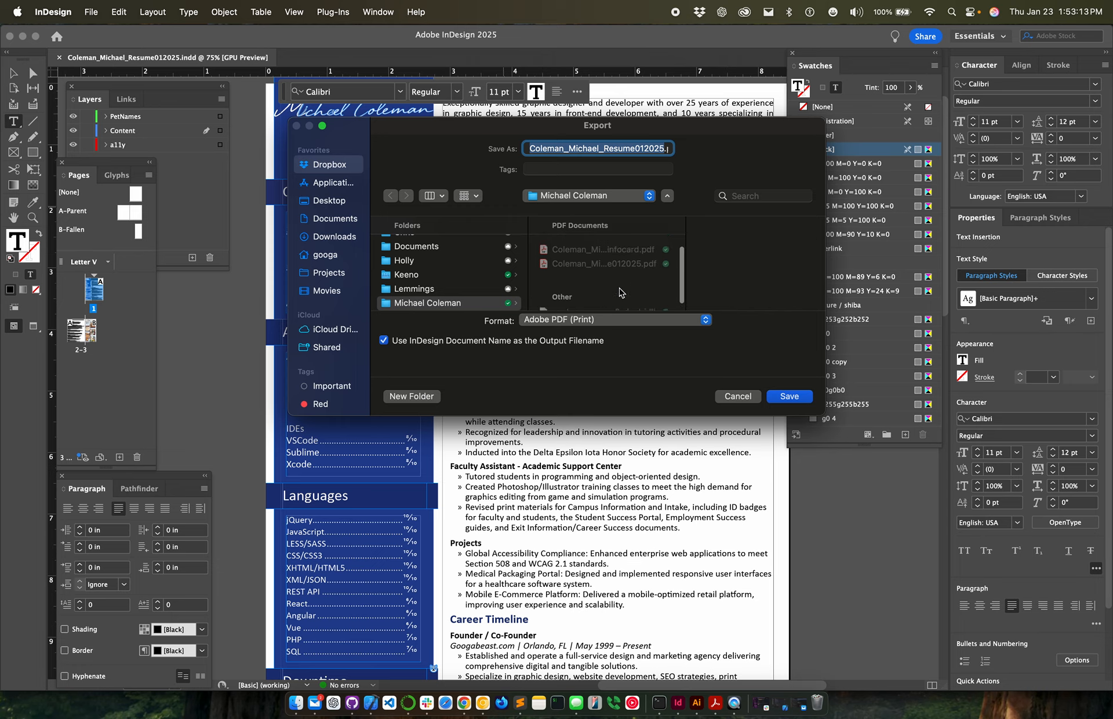
click(629, 271)
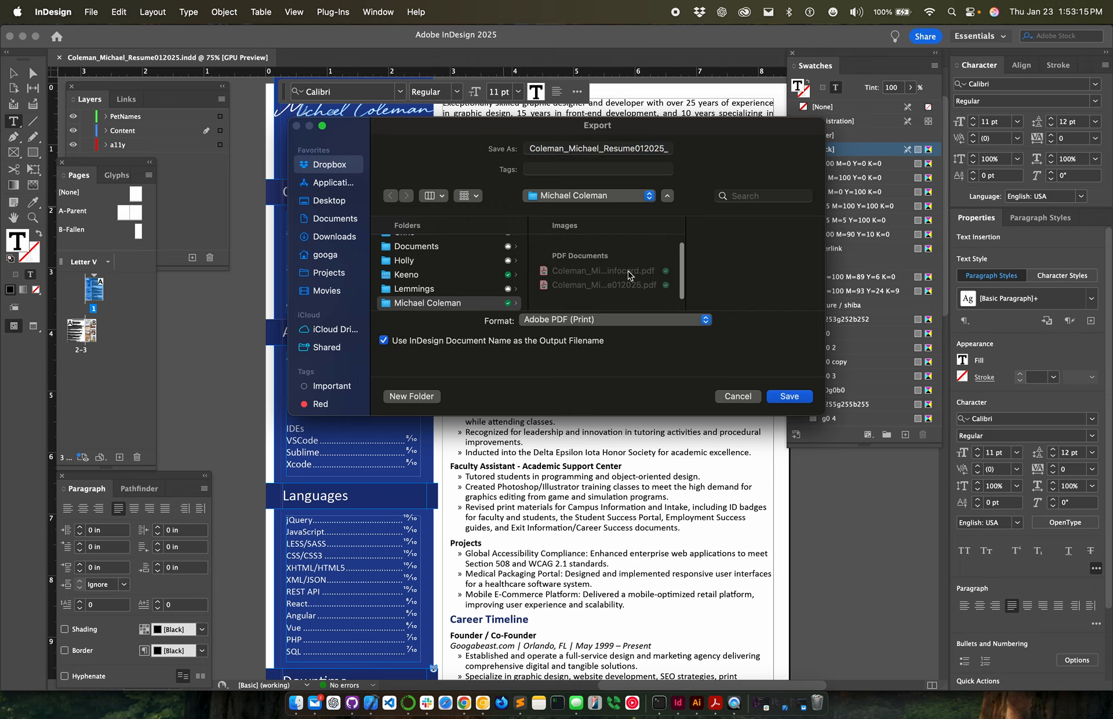
click(790, 397)
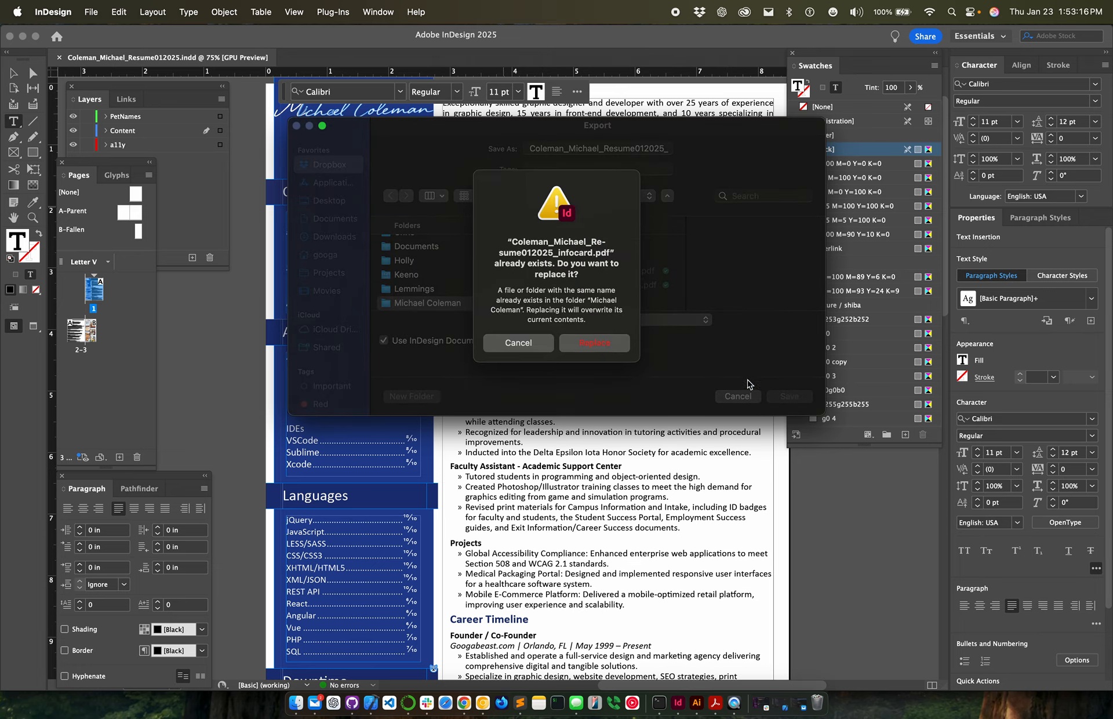
click(603, 345)
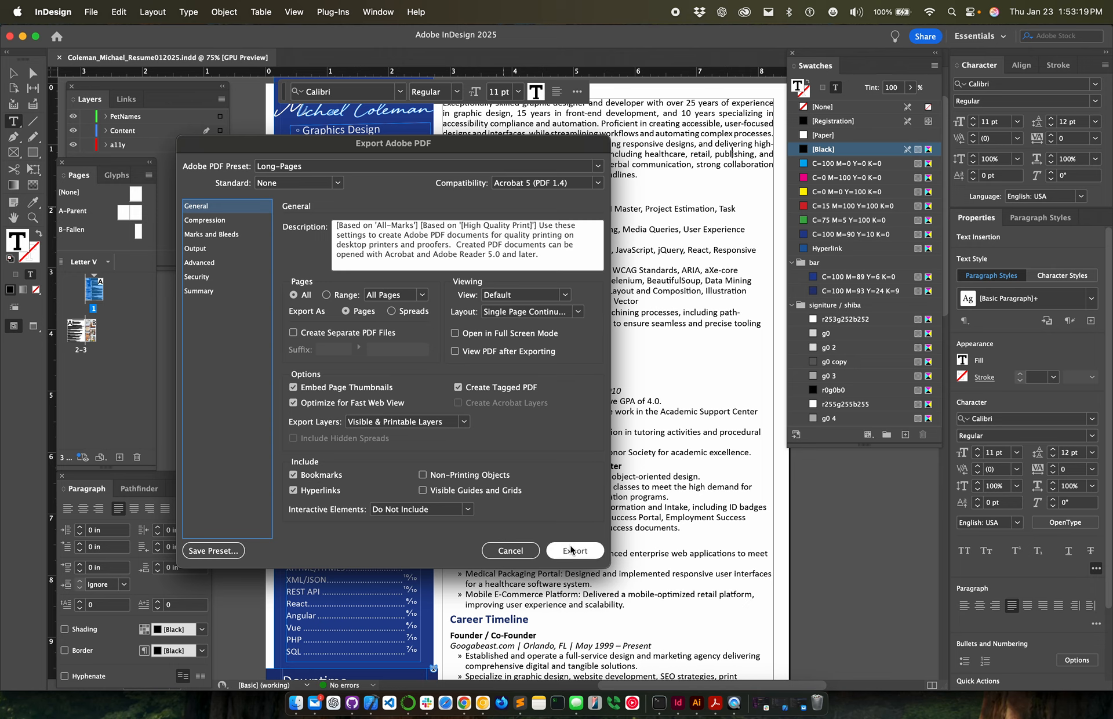
click(571, 545)
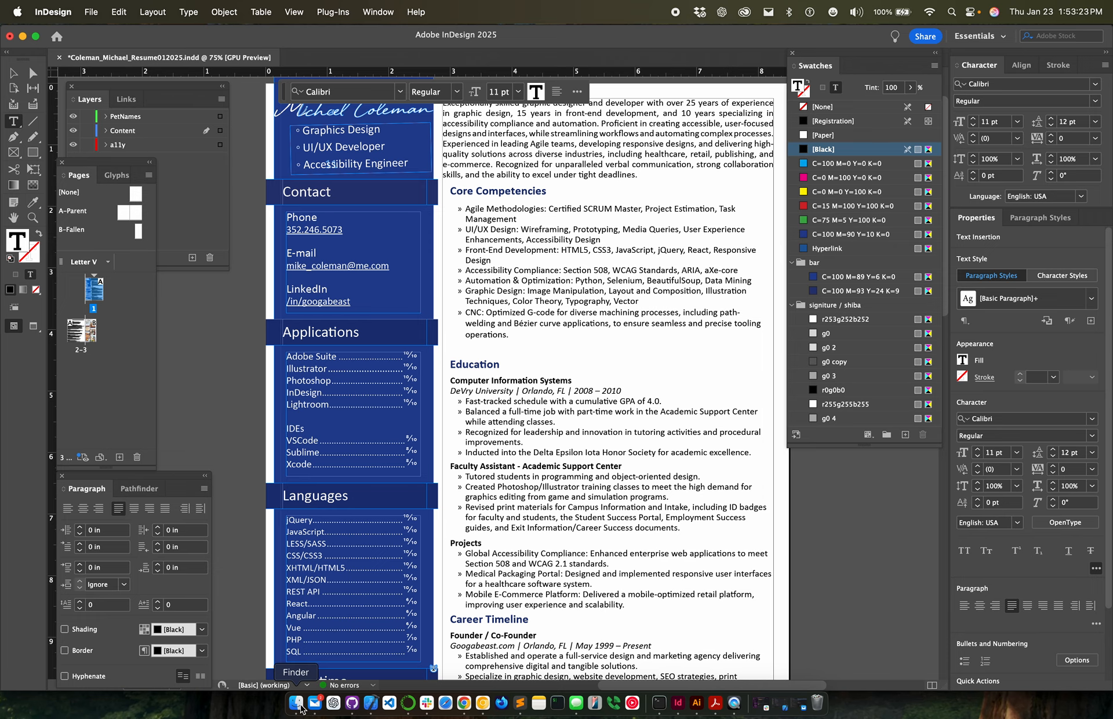
Step: Return to Chrome and review the Dropbox copy of the infocard resume through to its artwork page
click(299, 706)
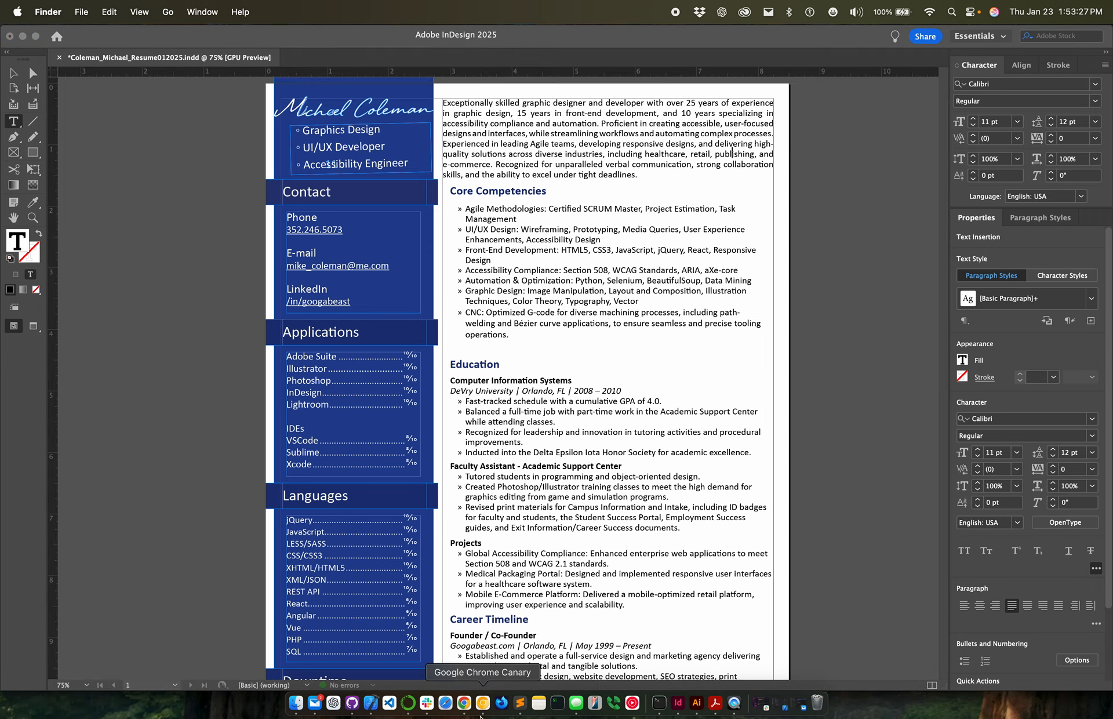
click(640, 532)
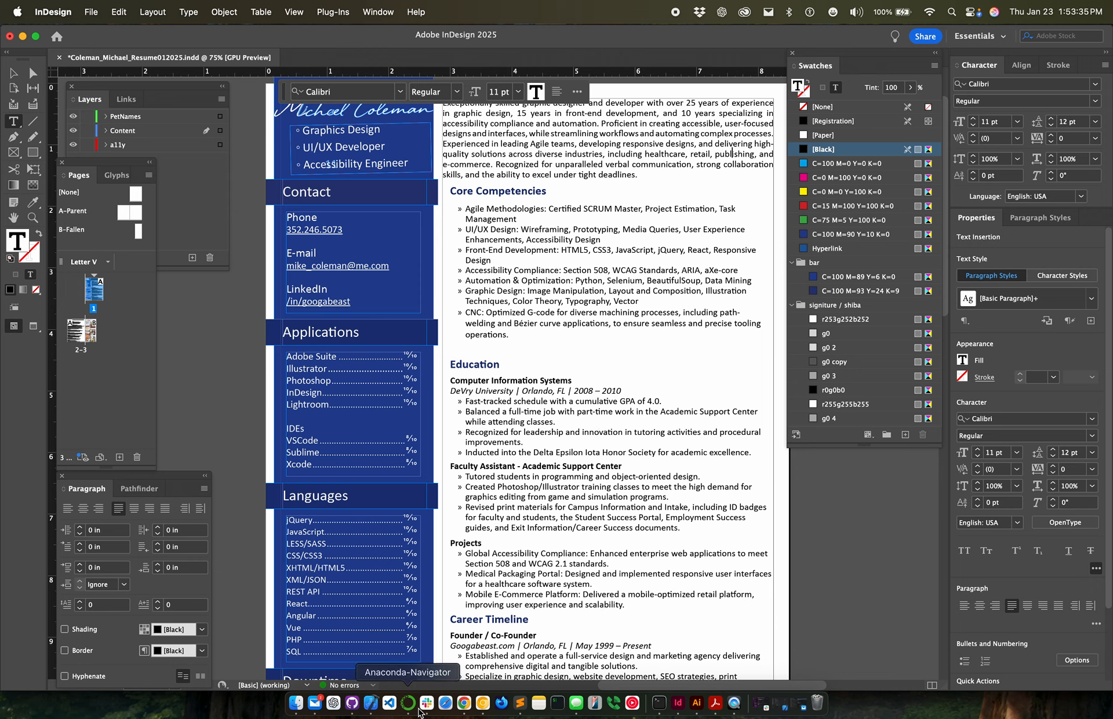
click(465, 704)
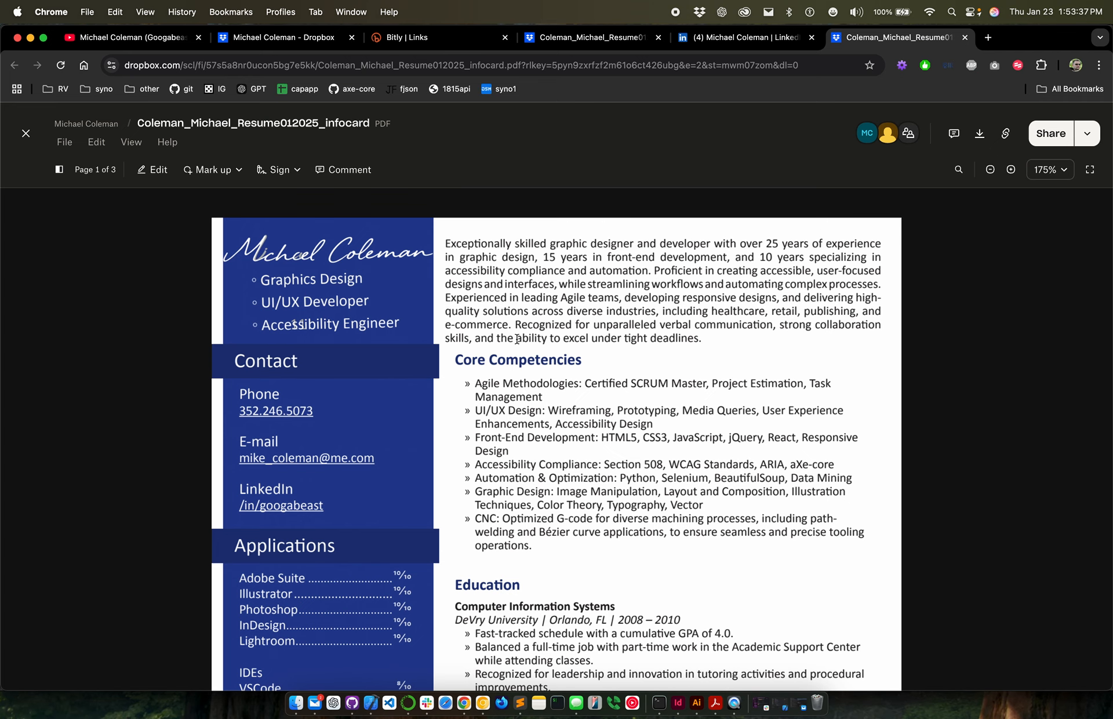
drag(458, 254, 600, 477)
click(600, 477)
scroll(600, 473, down, 5)
scroll(600, 473, down, 20)
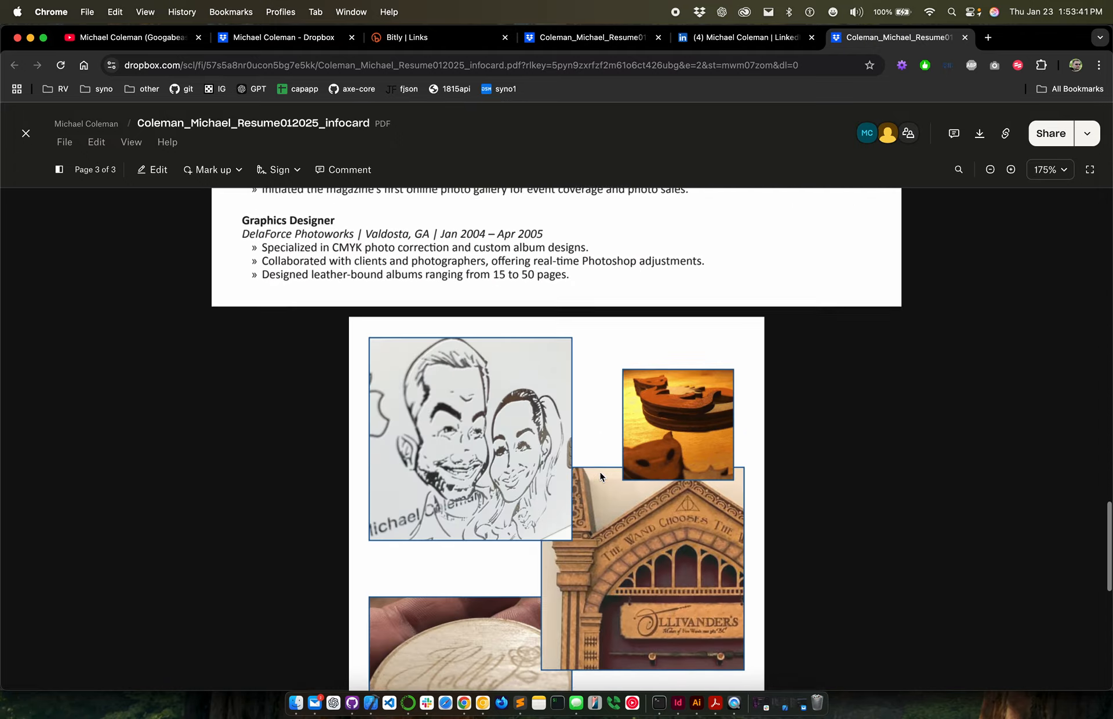